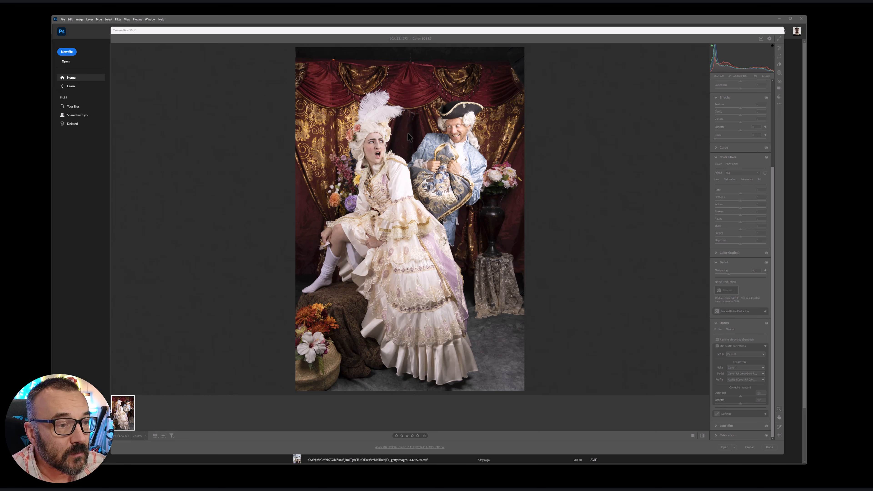
Lower the photo's highlights to -93 and raise the shadows to +24.
left_click(742, 97)
scroll(746, 137, "up", 3)
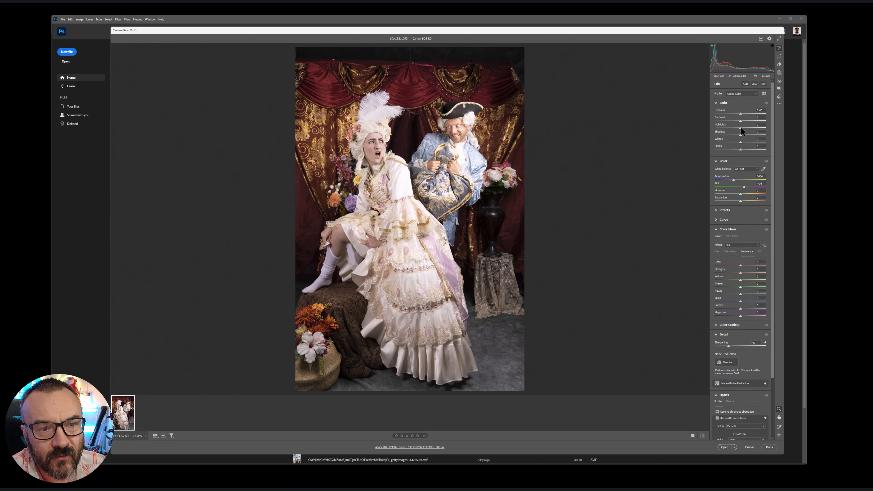
left_click_drag(740, 127, 707, 124)
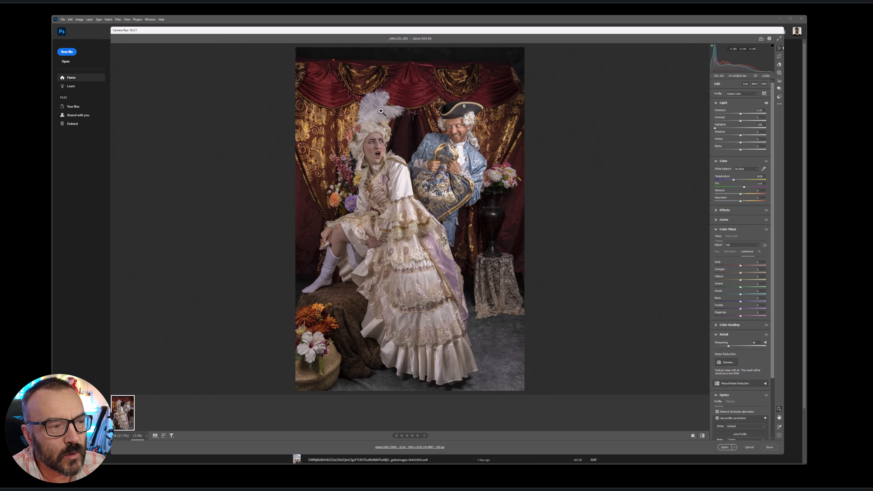
left_click_drag(369, 110, 459, 154)
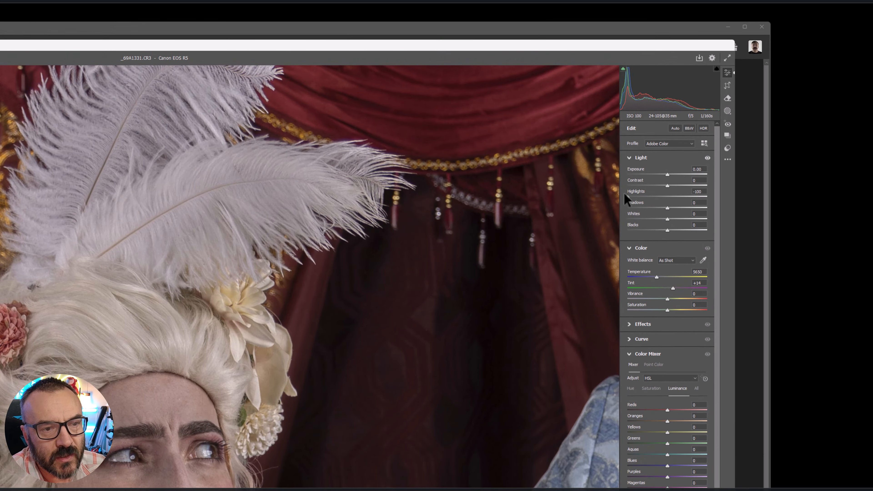
mouse_move(624, 195)
left_mouse_down()
mouse_move(708, 197)
mouse_move(607, 200)
mouse_move(708, 204)
mouse_move(631, 205)
left_mouse_up()
left_click_drag(455, 276, 346, 306)
left_click_drag(488, 320, 221, 256)
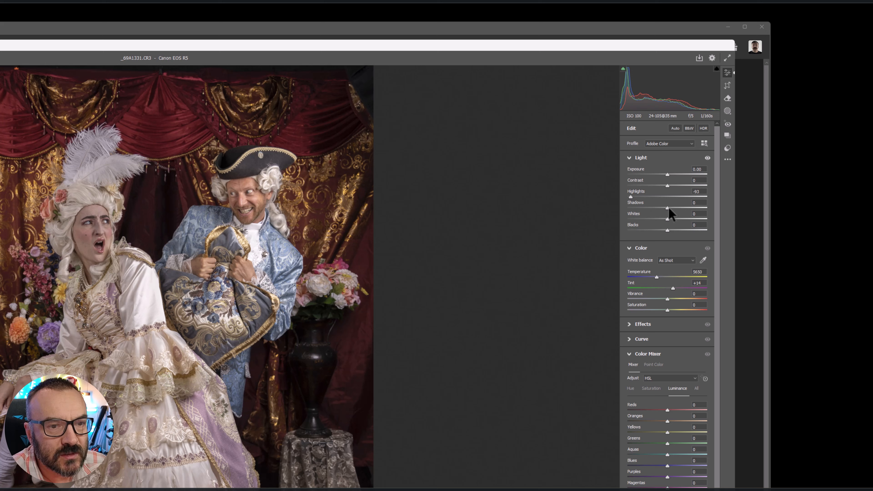
mouse_move(670, 206)
left_mouse_down()
mouse_move(709, 209)
mouse_move(665, 209)
mouse_move(679, 216)
left_mouse_up()
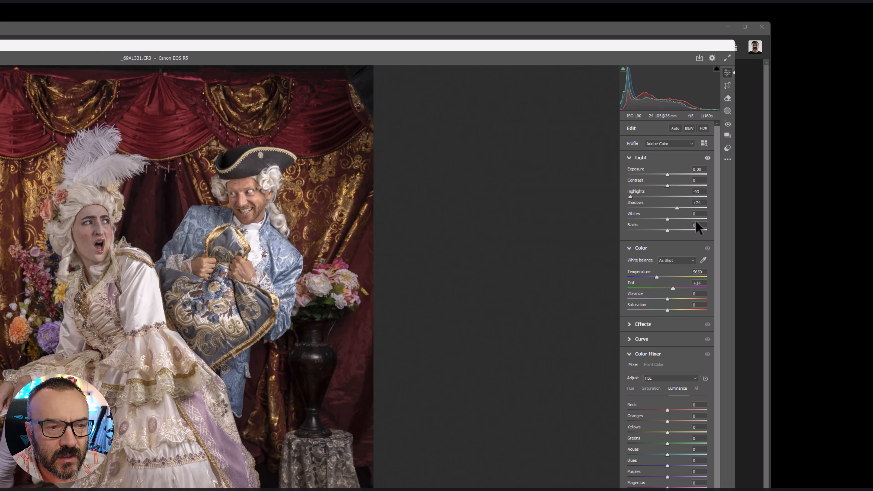
Expand the Effects settings and raise the luminance of the oranges to +13 in the Color Mixer.
scroll(673, 308, "down", 3)
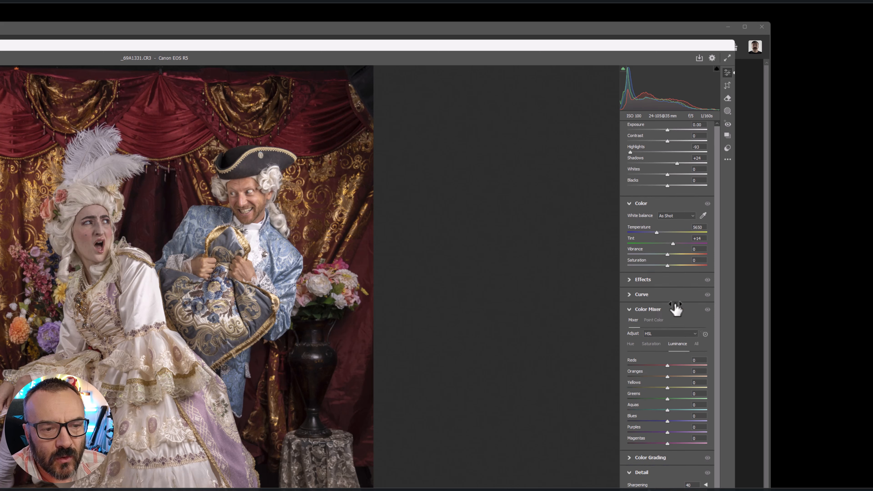
left_click(651, 236)
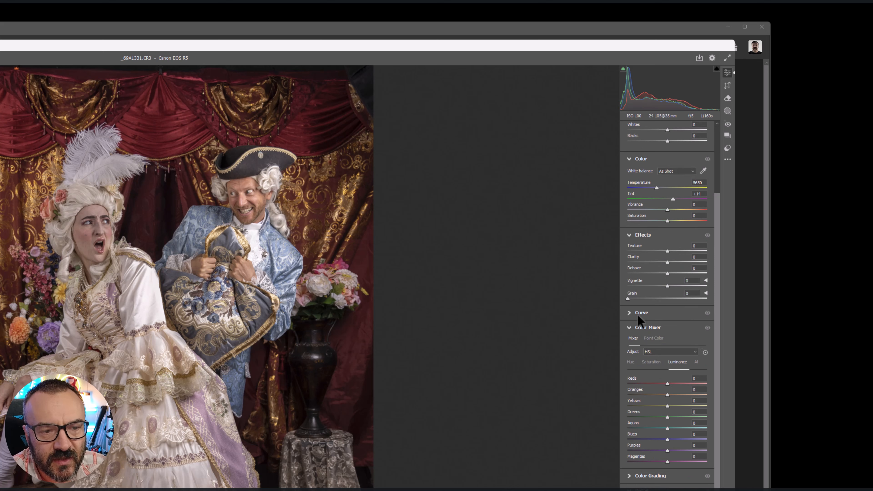
scroll(637, 315, "down", 3)
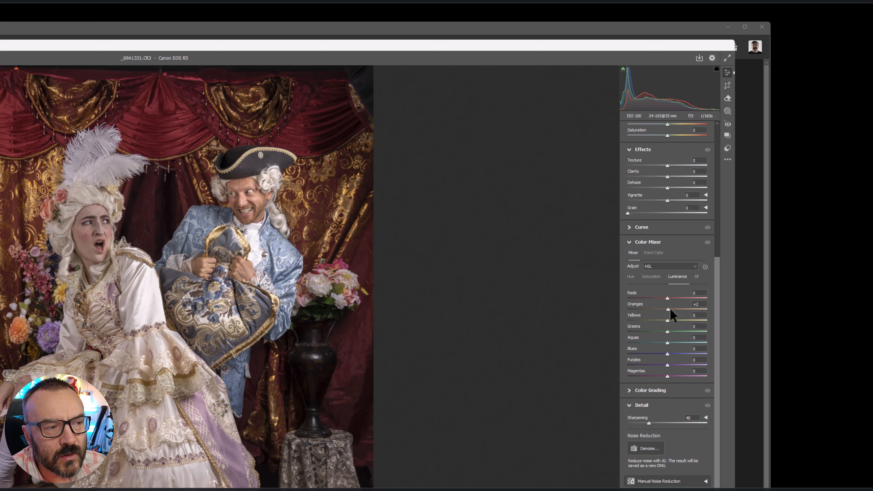
mouse_move(670, 309)
left_mouse_down()
mouse_move(687, 308)
mouse_move(674, 311)
left_mouse_up()
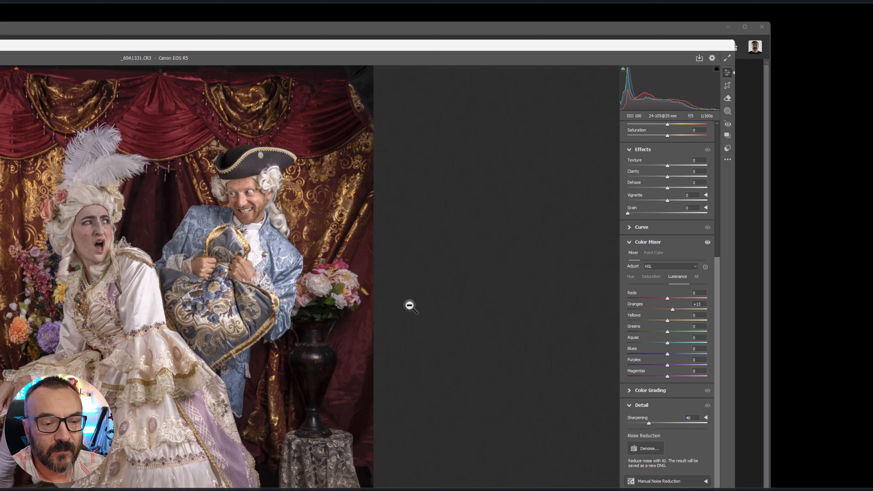
Drop the saturation to -100 to view the photo in black and white, and reset it to 0.
scroll(682, 241, "up", 4)
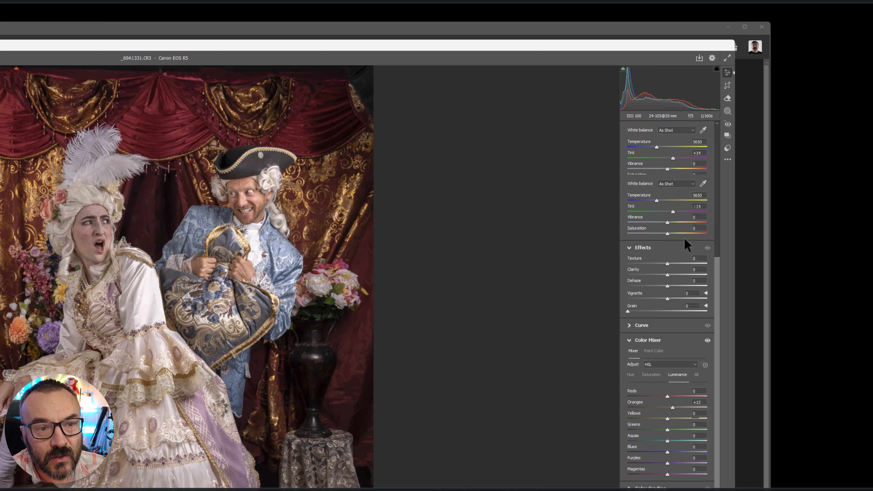
scroll(694, 311, "up", 2)
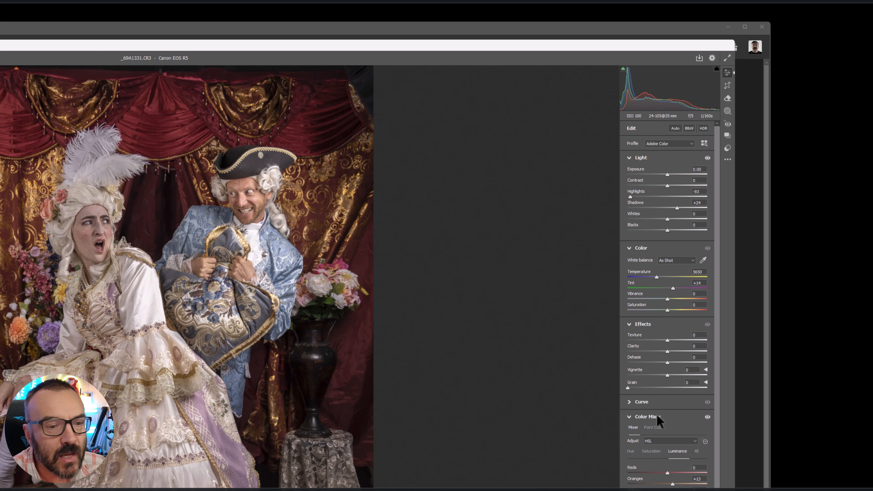
left_click_drag(658, 309, 644, 310)
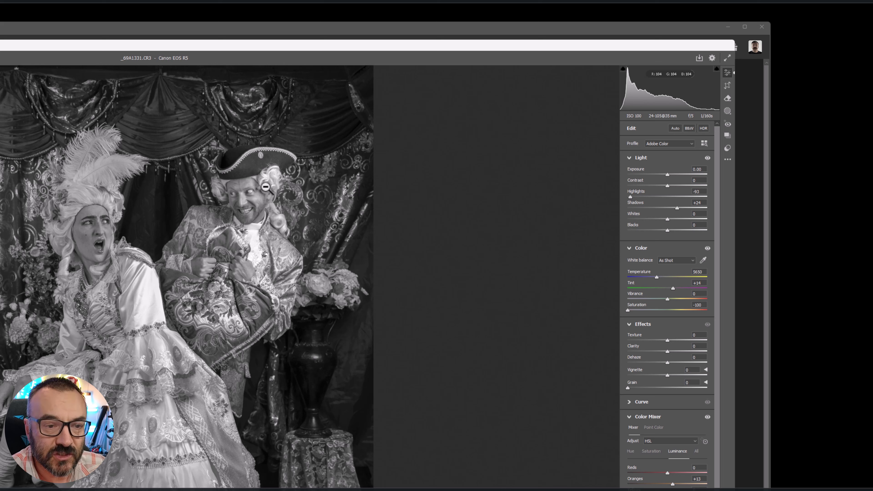
left_click(699, 305)
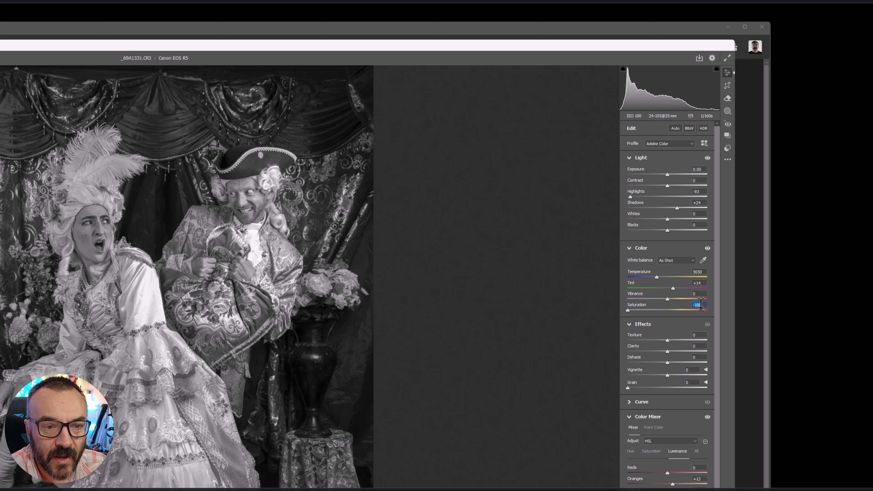
type("0")
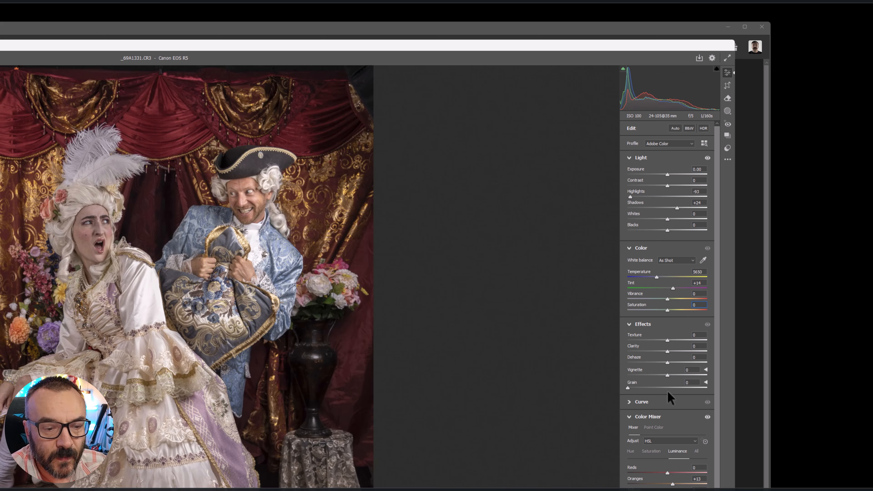
Raise the sharpening of the photo to 71.
scroll(667, 391, "down", 5)
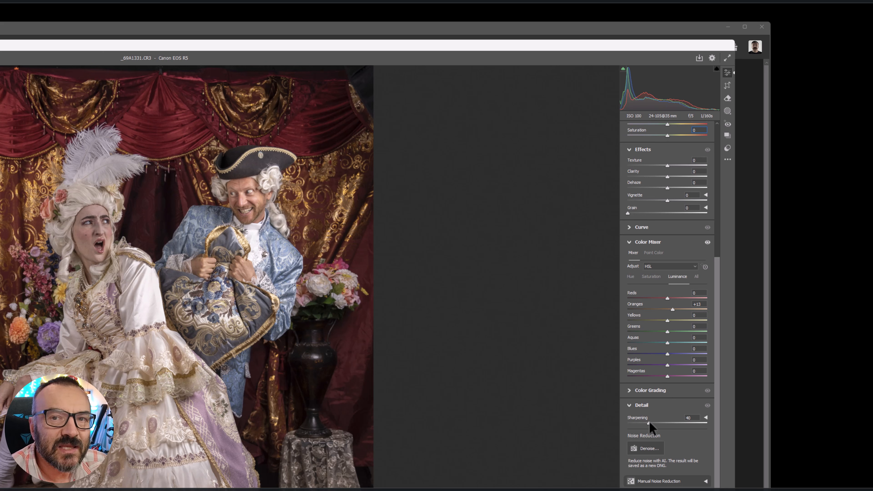
left_click_drag(649, 423, 666, 427)
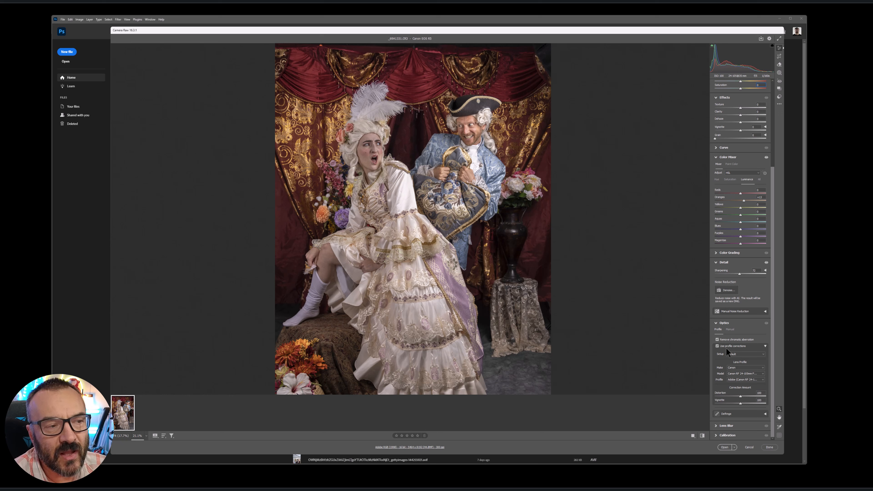
Compare the photo with and without lens profile corrections, leave them enabled, and open the photo in Photoshop.
left_click(718, 347)
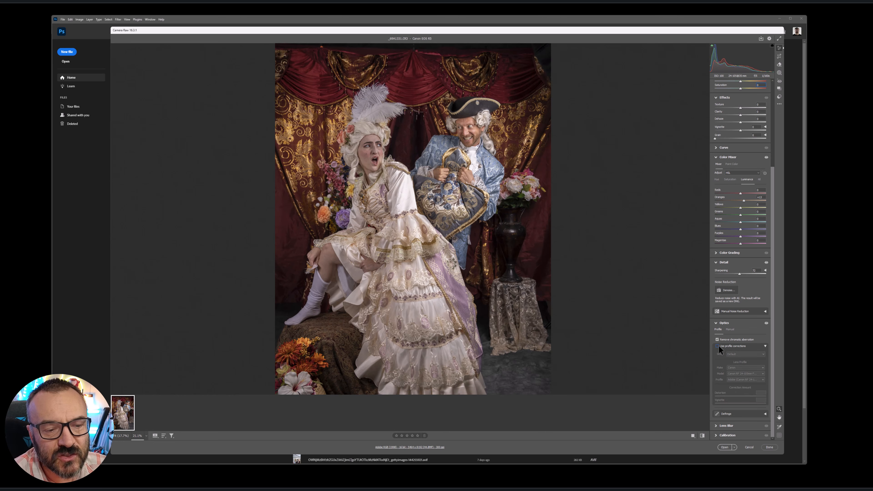
left_click(718, 346)
left_click(718, 346)
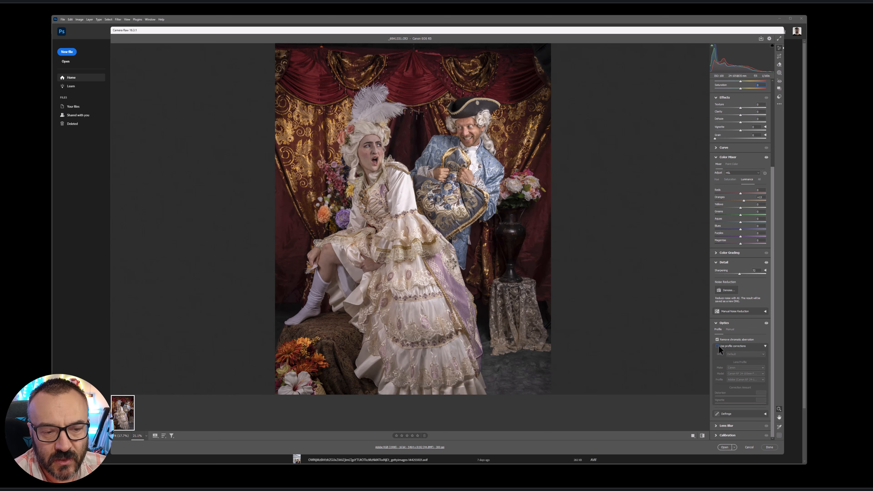
left_click(718, 346)
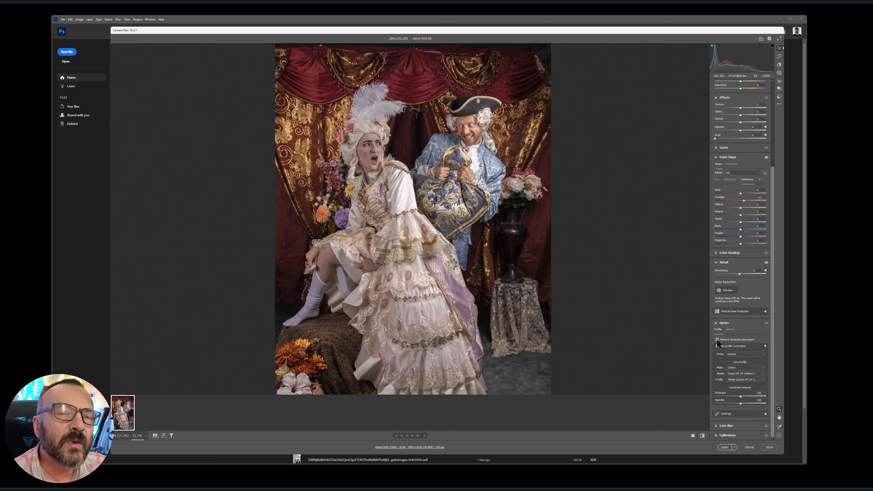
mouse_move(717, 339)
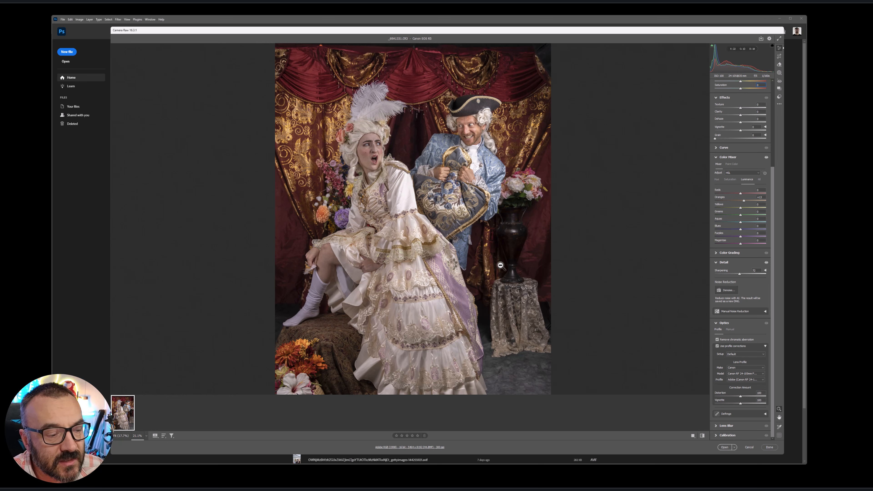
left_click(726, 447)
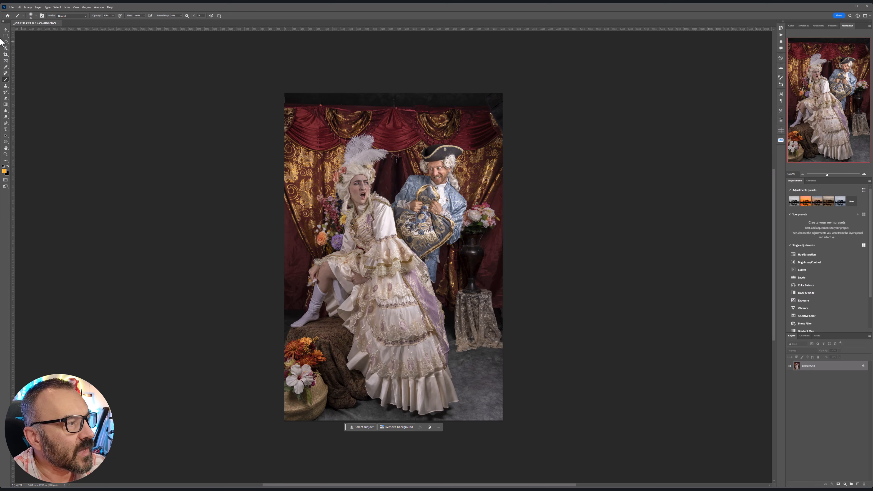
Extend the crop frame slightly past the photo's left edge and above its top edge, trimming a sliver off the right and bottom.
left_click(7, 56)
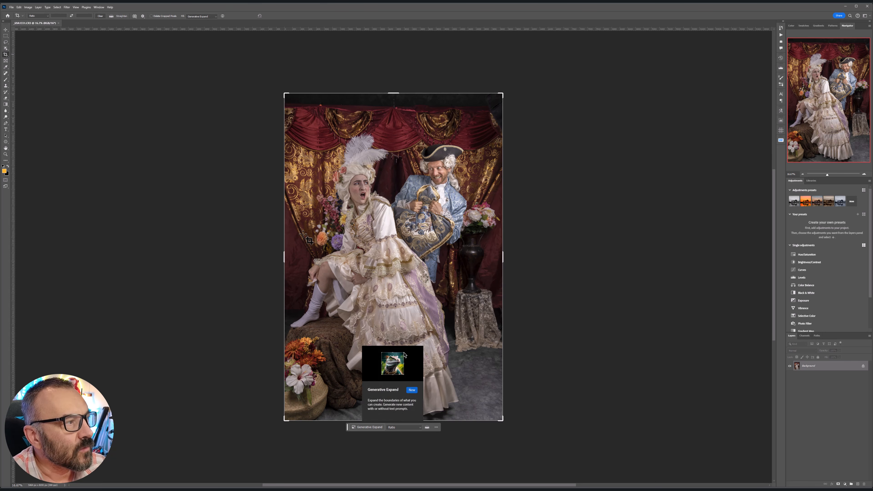
left_click_drag(284, 257, 279, 257)
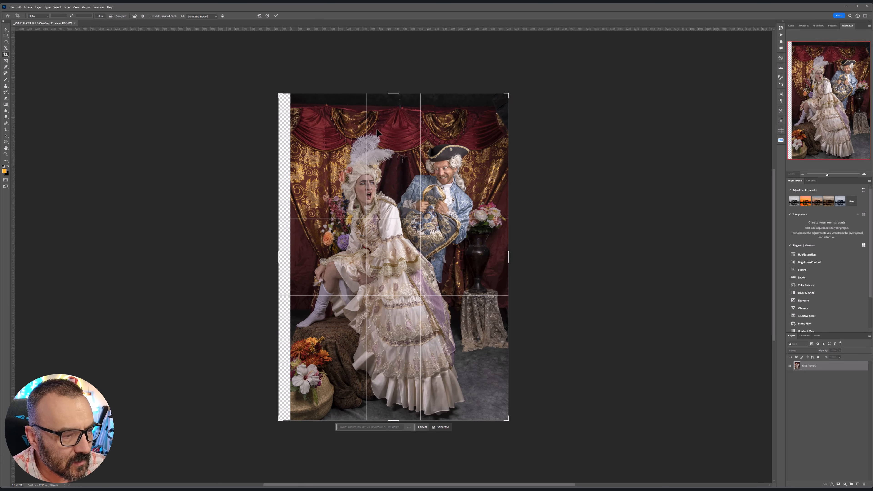
mouse_move(394, 92)
left_mouse_down()
mouse_move(392, 82)
mouse_move(389, 91)
left_mouse_up()
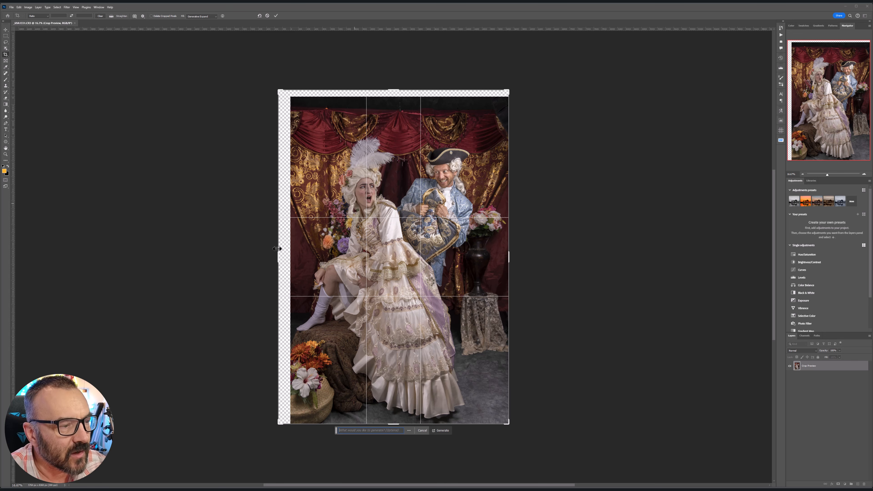
left_click_drag(278, 246, 286, 245)
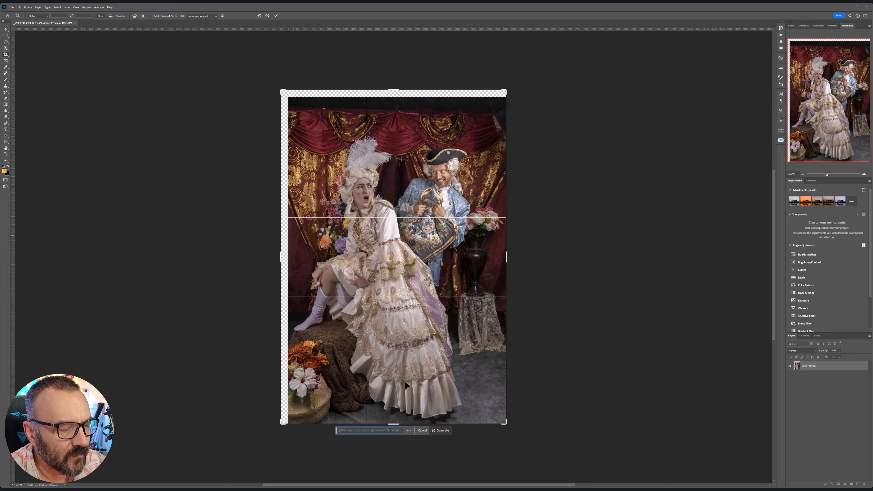
left_click_drag(397, 424, 398, 421)
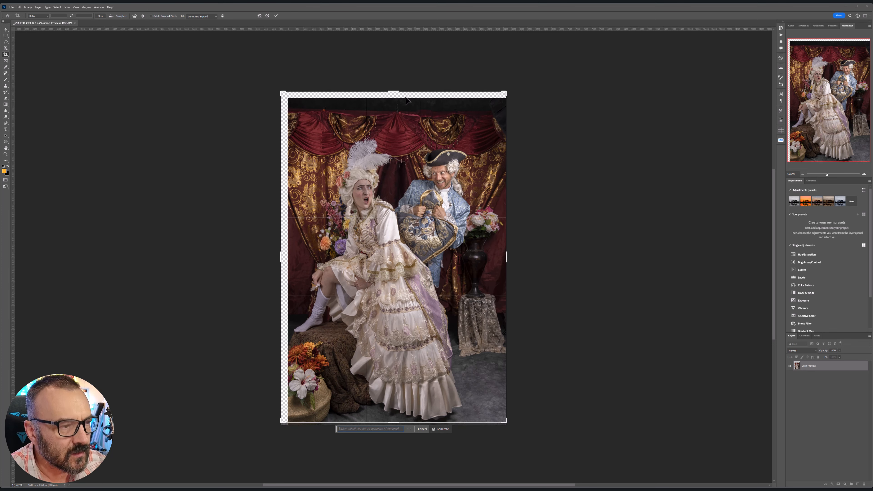
left_click_drag(396, 90, 396, 86)
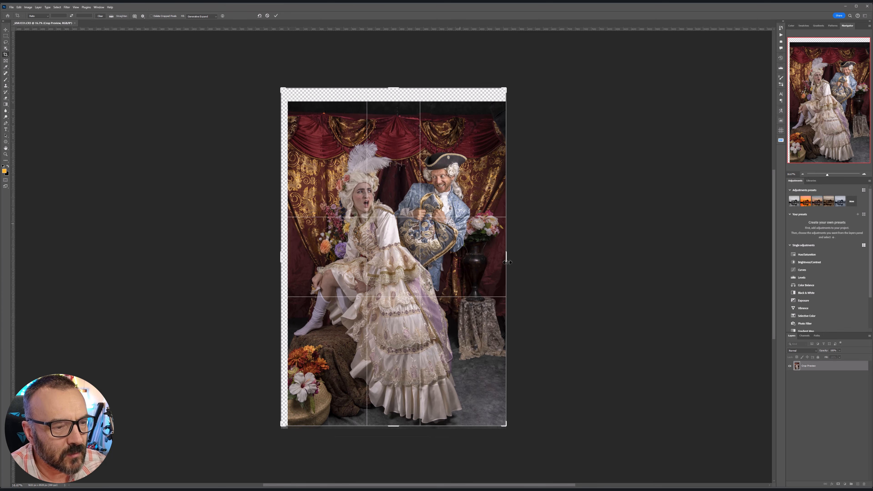
left_click_drag(507, 263, 503, 262)
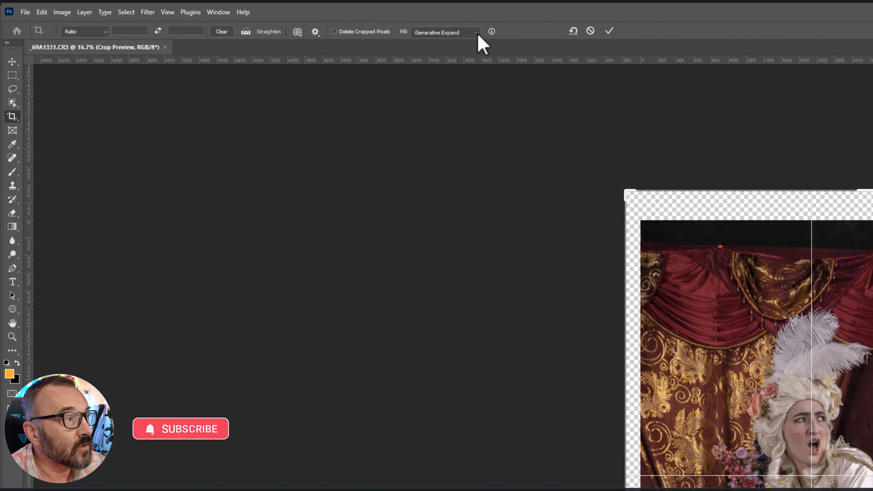
Set the crop fill to Generative Expand and apply the crop to fill the empty borders.
left_click(469, 33)
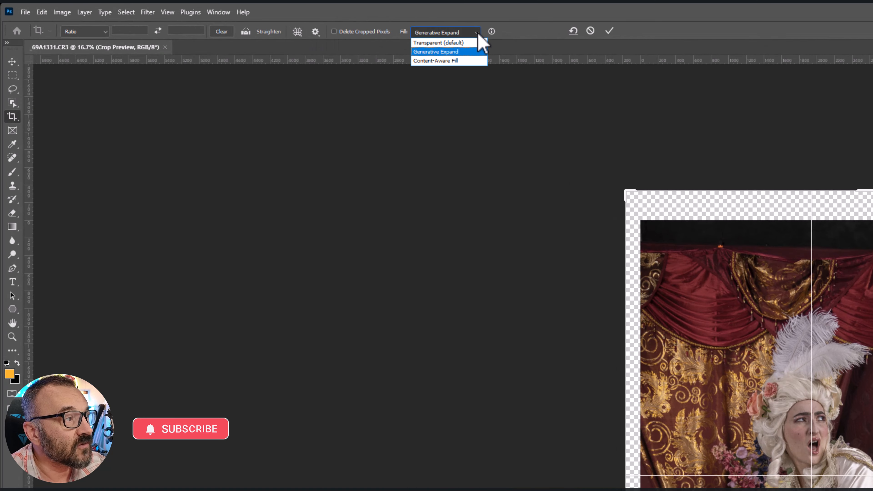
left_click(451, 52)
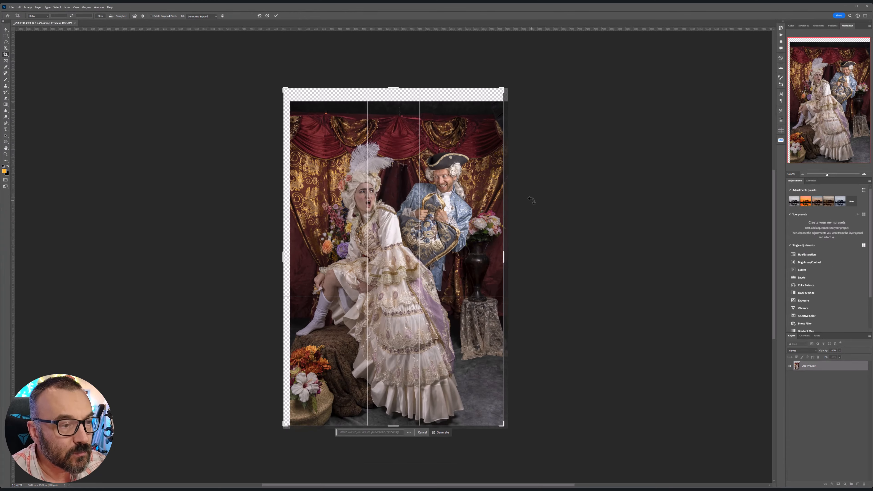
left_click(276, 16)
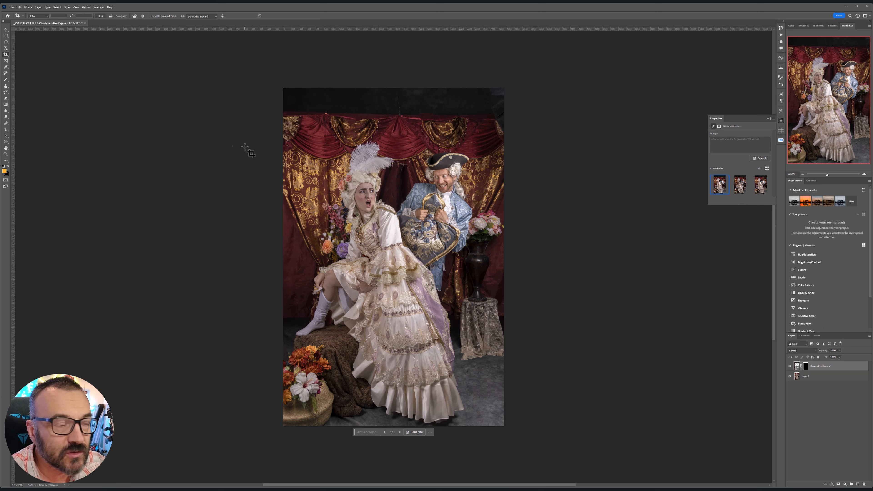
Lasso the dark strip above the curtains across the full photo width and replace it using Generative Fill without a prompt.
left_click(5, 42)
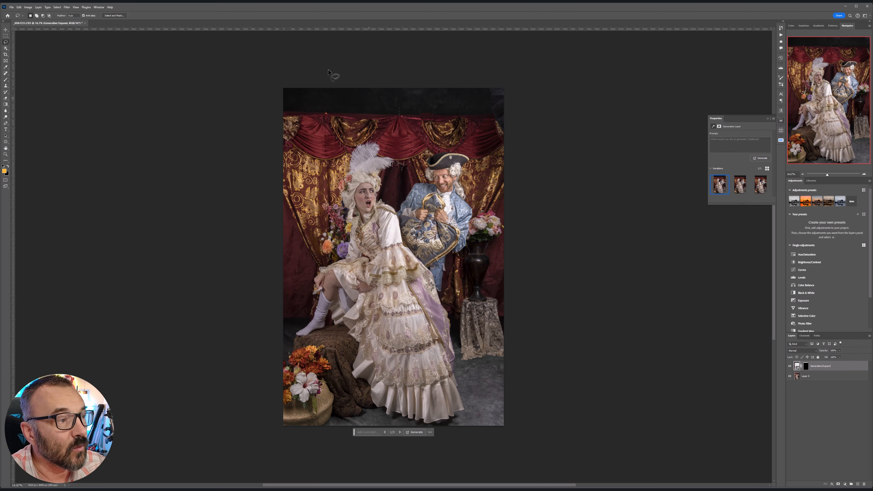
mouse_move(272, 75)
left_mouse_down()
mouse_move(269, 114)
mouse_move(306, 124)
mouse_move(515, 123)
mouse_move(531, 95)
mouse_move(511, 66)
mouse_move(268, 75)
left_mouse_up()
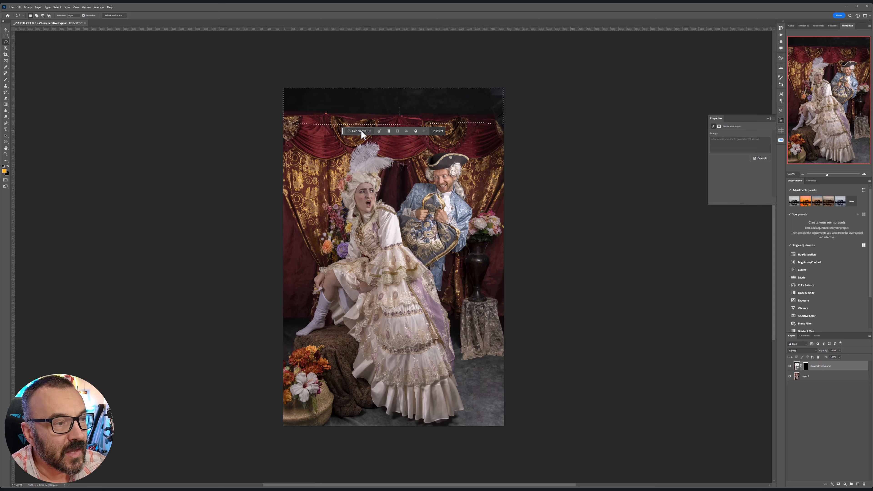
left_click(361, 130)
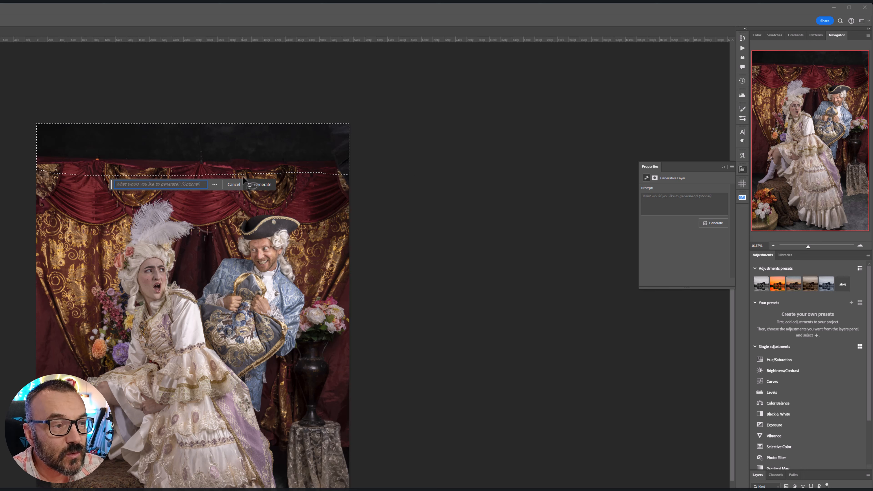
left_click(258, 184)
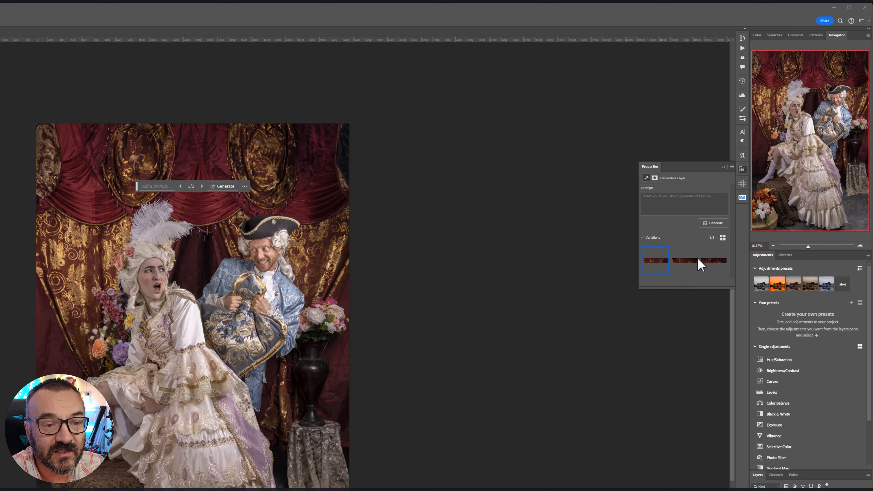
Choose the third variation of the upper curtain strip, and replace the dark oval at the photo's right edge using Generative Fill's third variation.
left_click(687, 266)
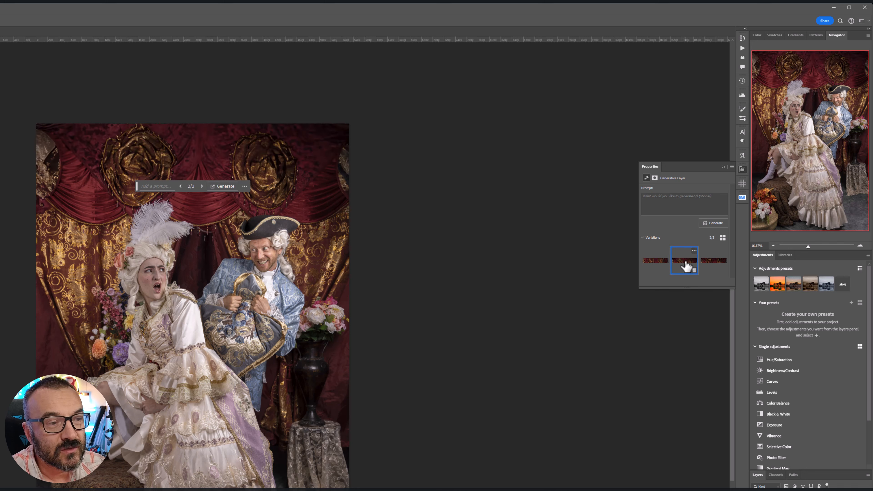
left_click(715, 264)
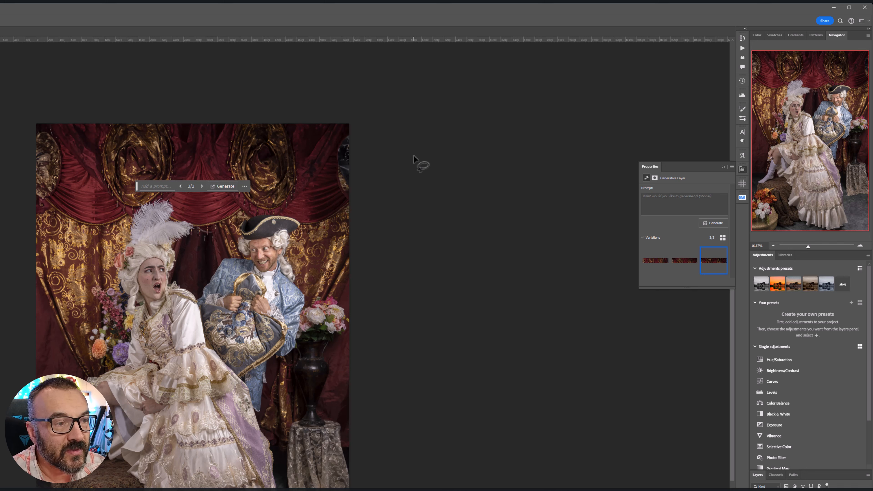
mouse_move(359, 128)
left_mouse_down()
mouse_move(333, 153)
mouse_move(335, 191)
mouse_move(349, 204)
mouse_move(391, 138)
left_mouse_up()
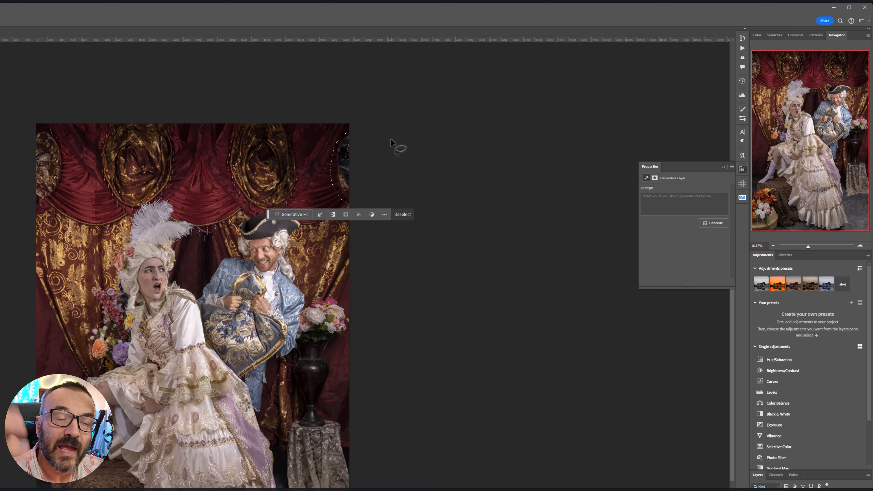
left_click(280, 215)
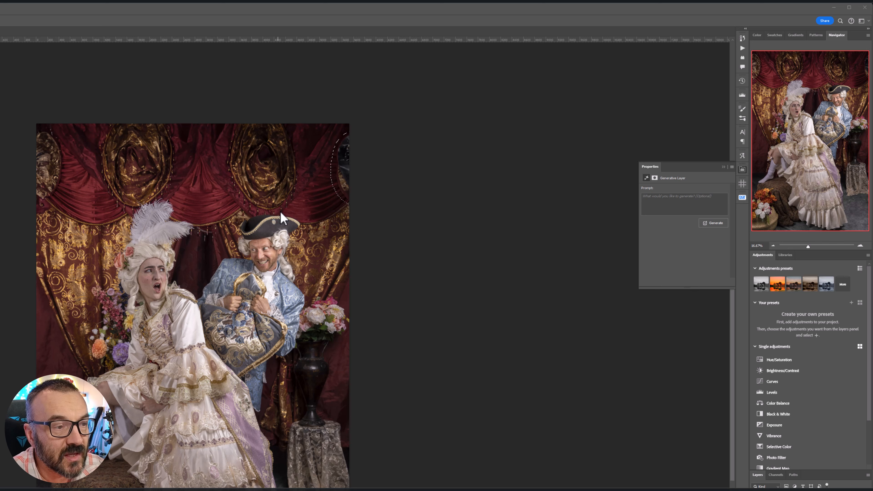
left_click(410, 214)
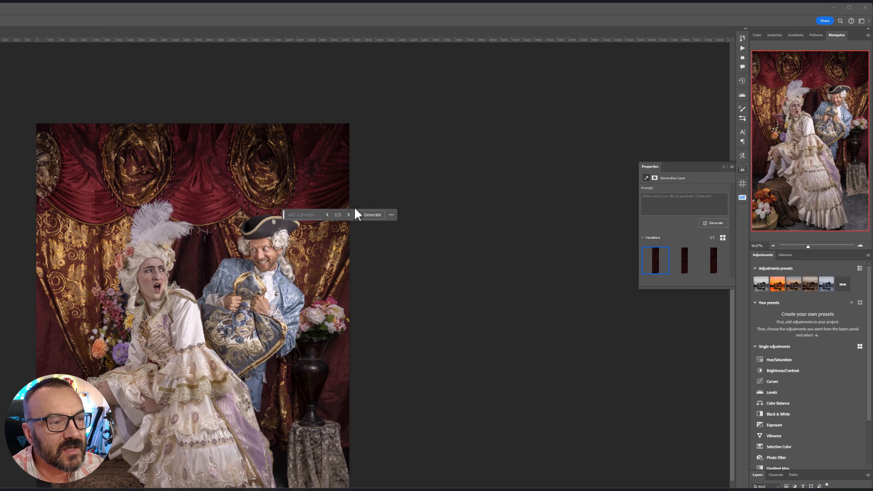
left_click(348, 214)
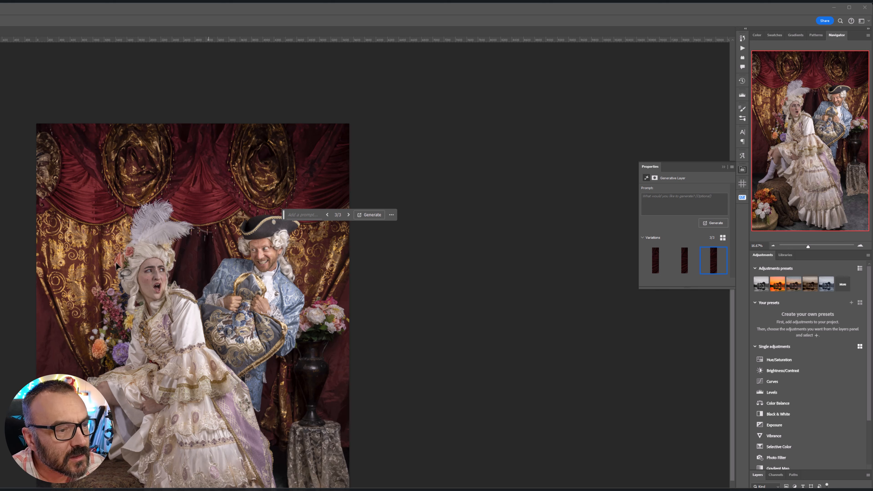
Try filling the dark gap beneath the curtain beside the white stocking using Generative Fill without a prompt, and delete the generated layer.
scroll(39, 481, "up", 15)
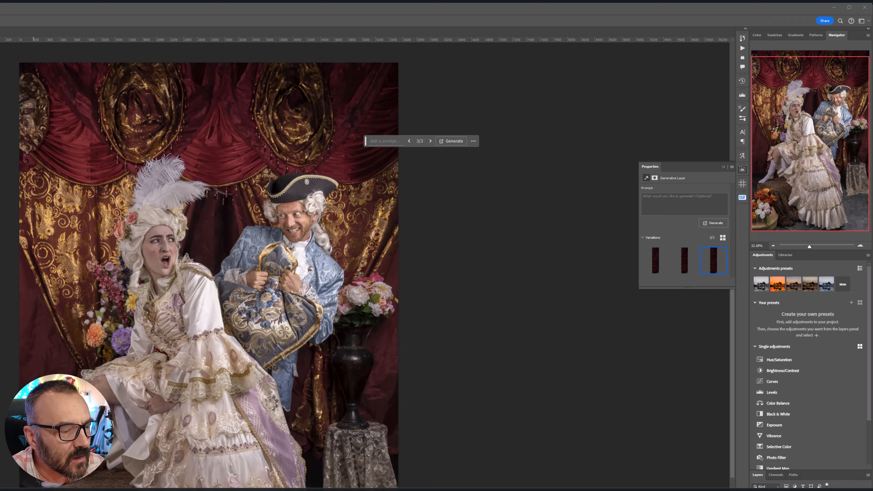
scroll(41, 482, "up", 2)
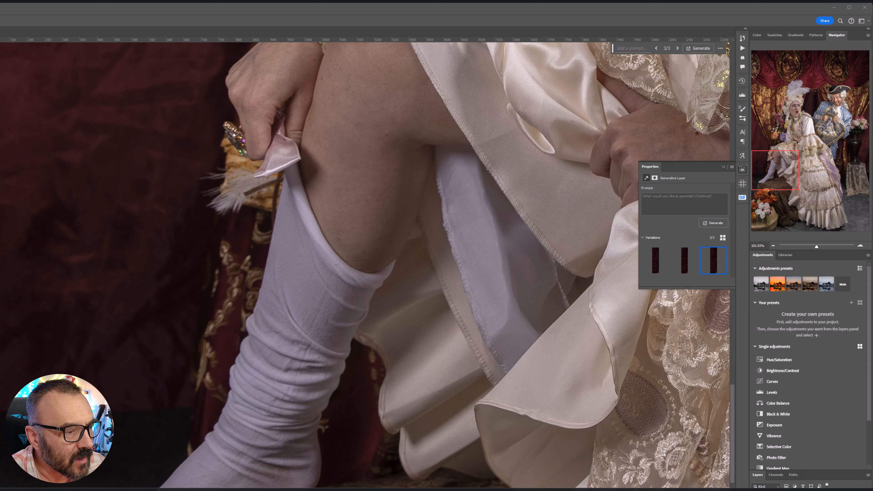
scroll(165, 414, "down", 5)
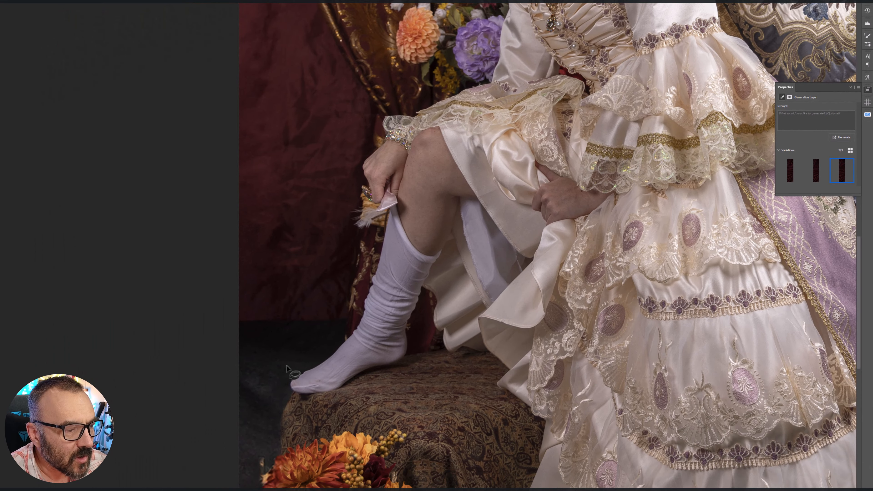
mouse_move(221, 286)
left_mouse_down()
mouse_move(315, 285)
mouse_move(339, 296)
mouse_move(343, 322)
mouse_move(335, 339)
mouse_move(315, 348)
mouse_move(269, 360)
mouse_move(220, 362)
left_mouse_up()
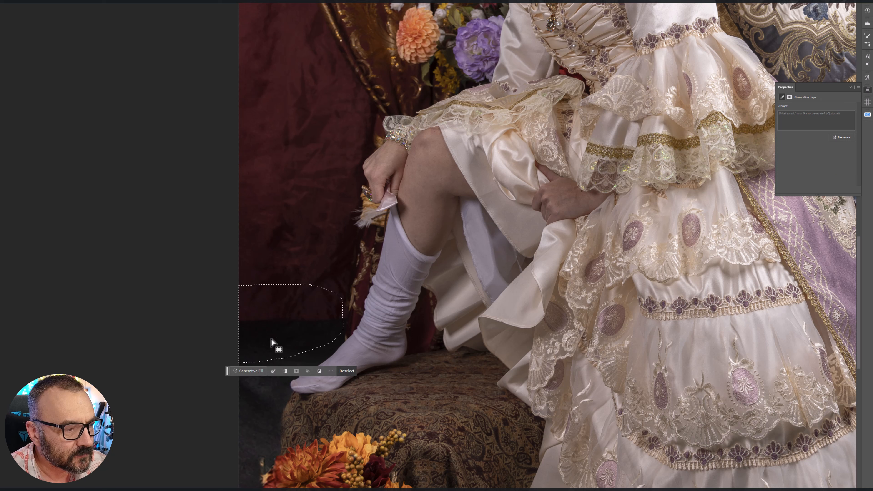
left_click(259, 372)
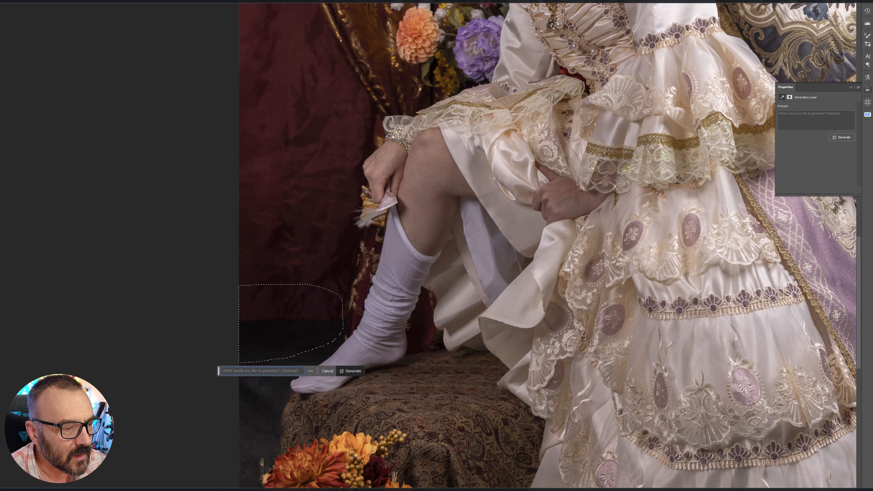
key("Return")
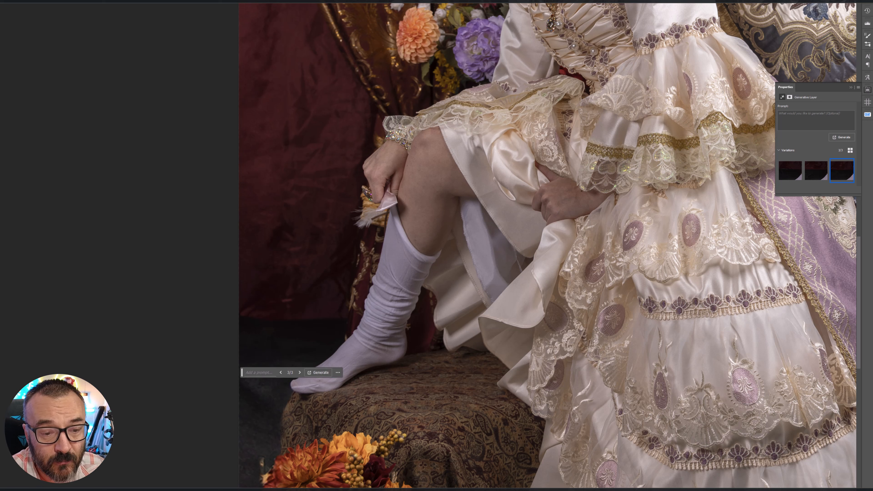
left_click(300, 373)
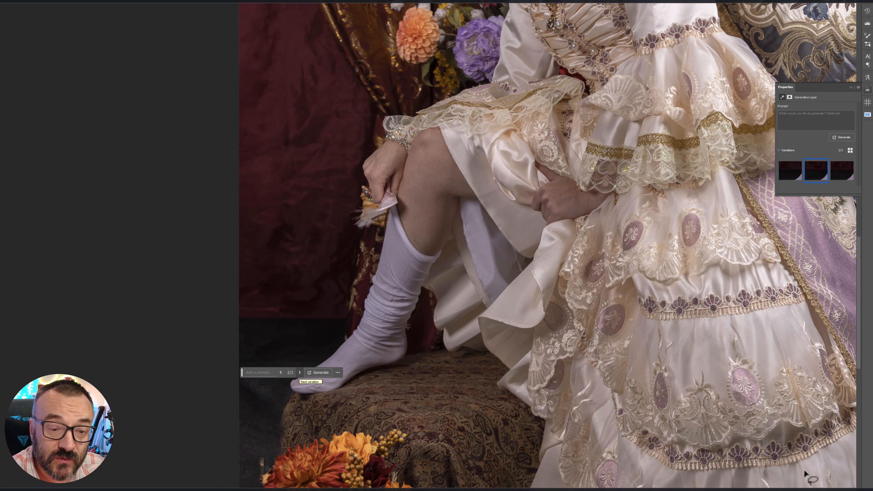
key("Delete")
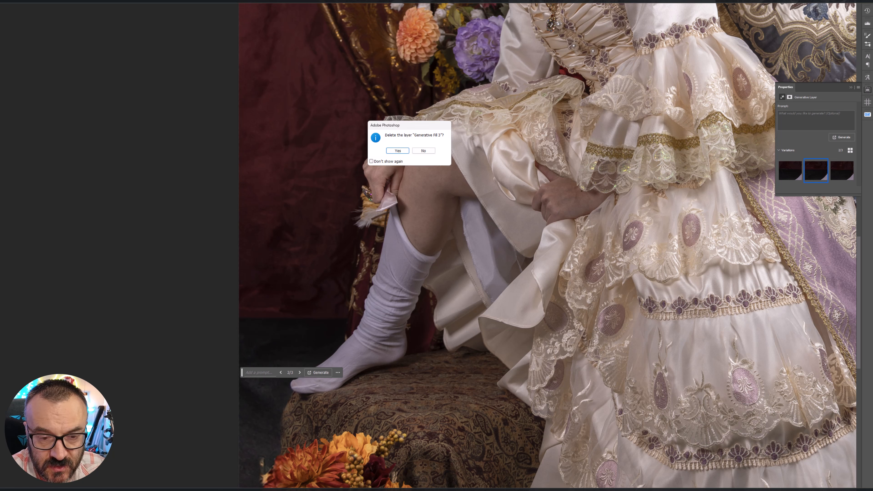
left_click(404, 151)
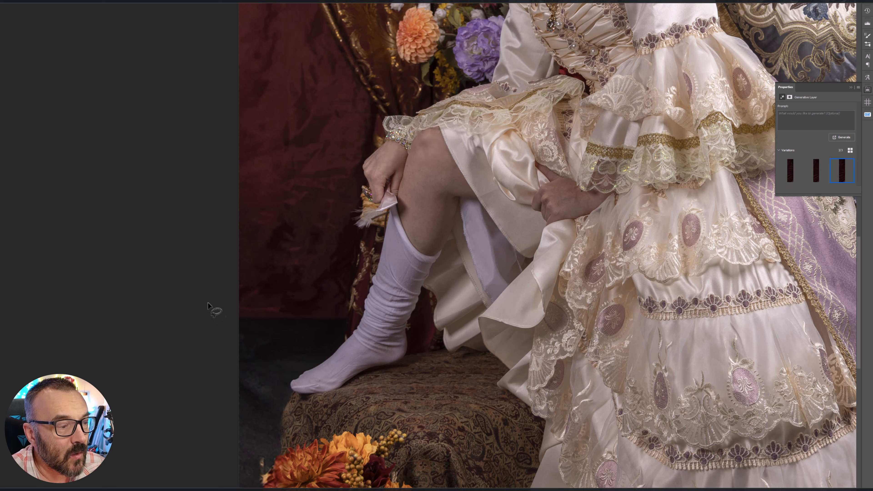
Lasso the dark area around the foot and stool, fill it generatively with the prompt "backdrop royal, rich", and compare it on and off.
mouse_move(288, 286)
left_mouse_down()
mouse_move(348, 302)
mouse_move(343, 344)
mouse_move(285, 386)
mouse_move(279, 445)
mouse_move(258, 458)
mouse_move(249, 435)
left_mouse_up()
mouse_move(227, 295)
left_mouse_down()
mouse_move(314, 296)
mouse_move(347, 307)
mouse_move(353, 321)
mouse_move(348, 352)
mouse_move(304, 381)
mouse_move(281, 468)
mouse_move(204, 455)
mouse_move(218, 294)
left_mouse_up()
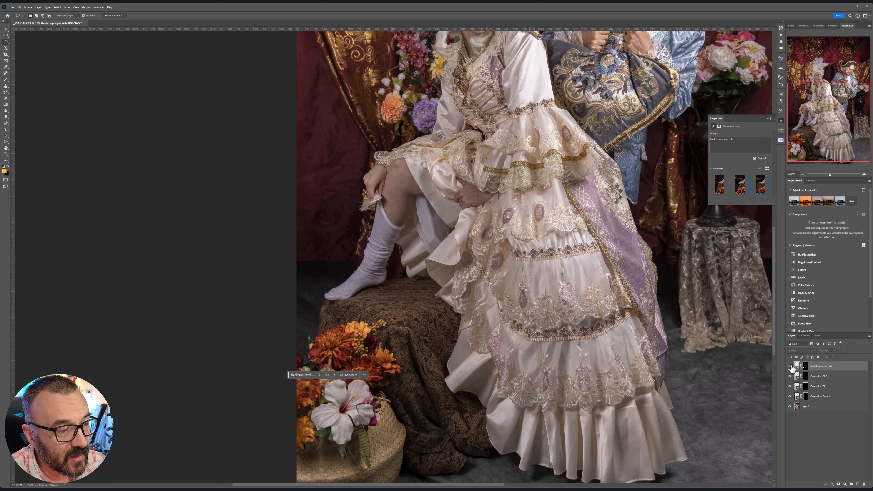
left_click(789, 366)
left_click(790, 366)
left_click(790, 366)
left_click(790, 366)
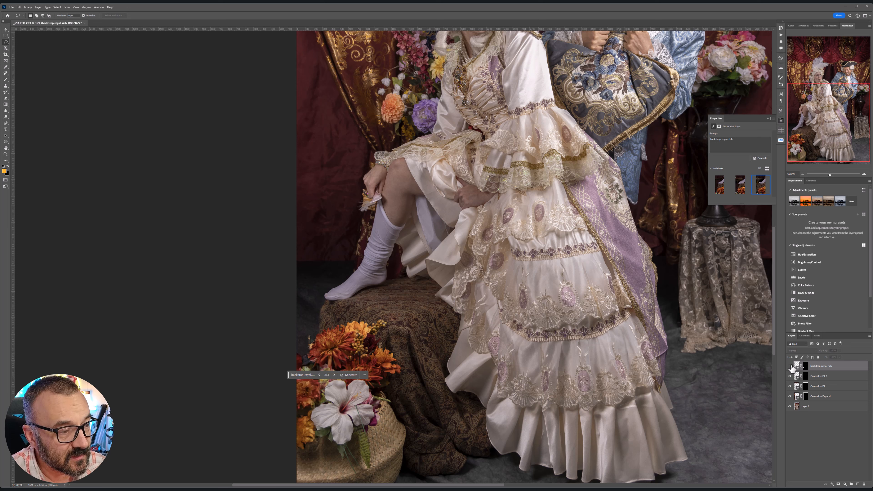
left_click(790, 366)
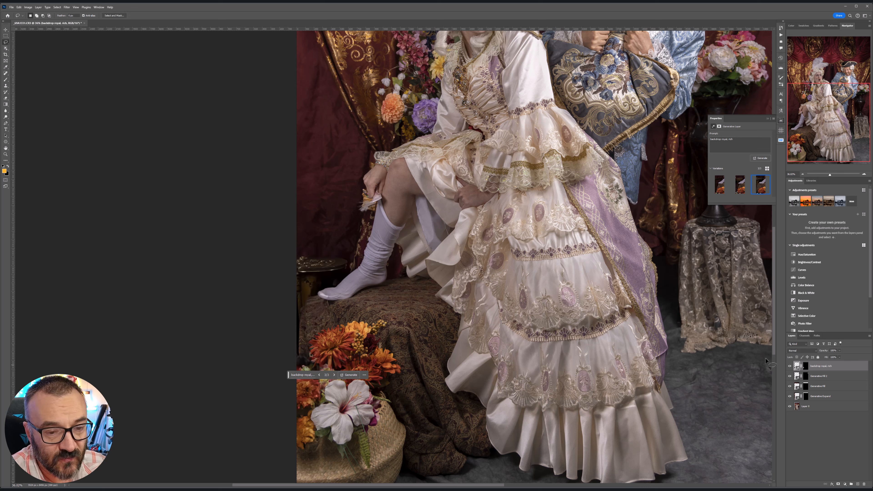
Regenerate the stocking's toe area using Generative Fill without a prompt, and compare the two newest generated layers on and off, leaving both shown.
mouse_move(332, 283)
left_mouse_down()
mouse_move(313, 304)
mouse_move(329, 302)
mouse_move(333, 283)
left_mouse_up()
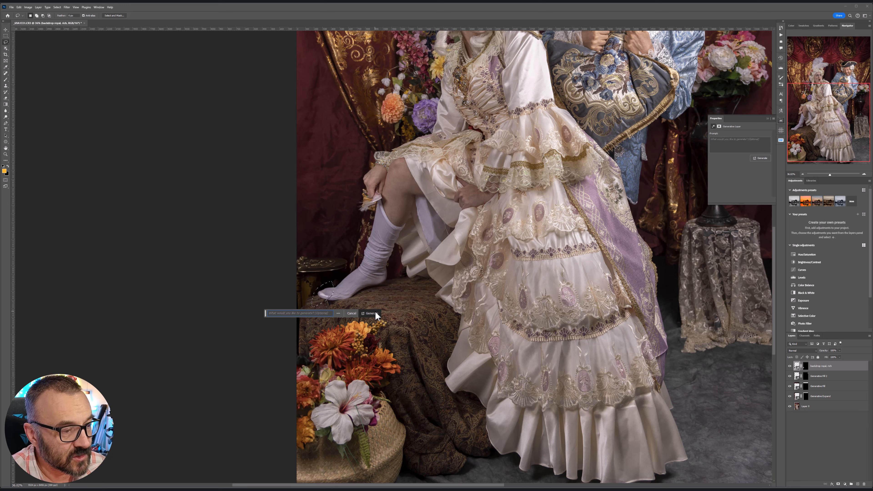
left_click(374, 311)
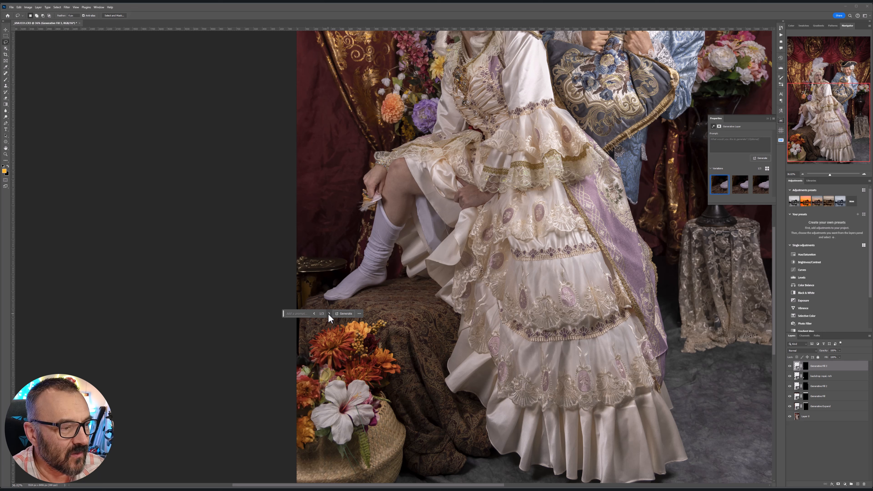
left_click(790, 376)
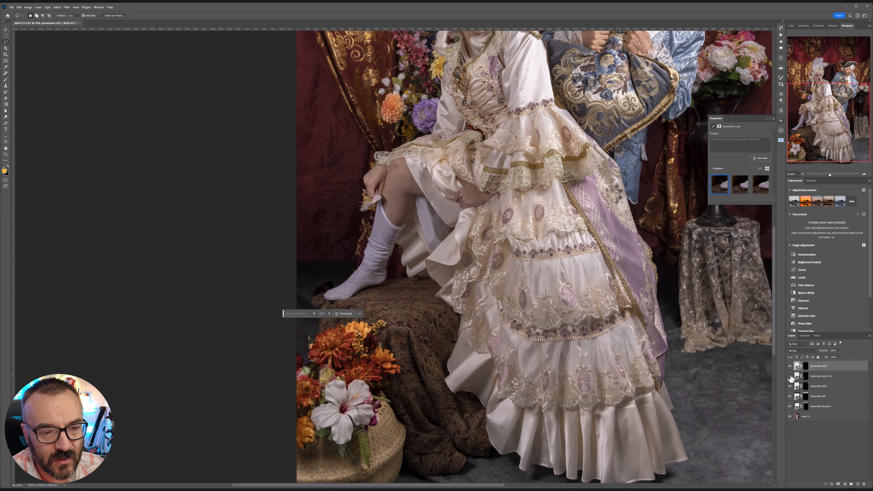
left_click(790, 375)
left_click(790, 375)
left_click(790, 366)
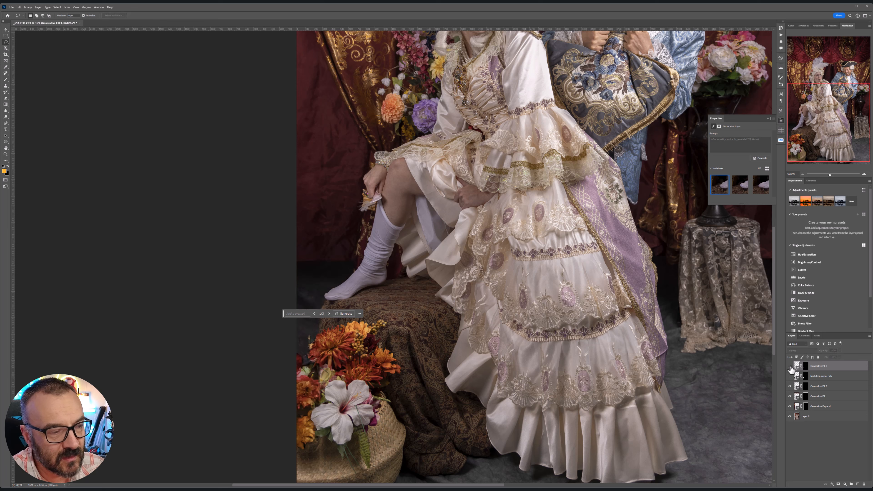
left_click(790, 366)
left_click(789, 366)
left_click(790, 366)
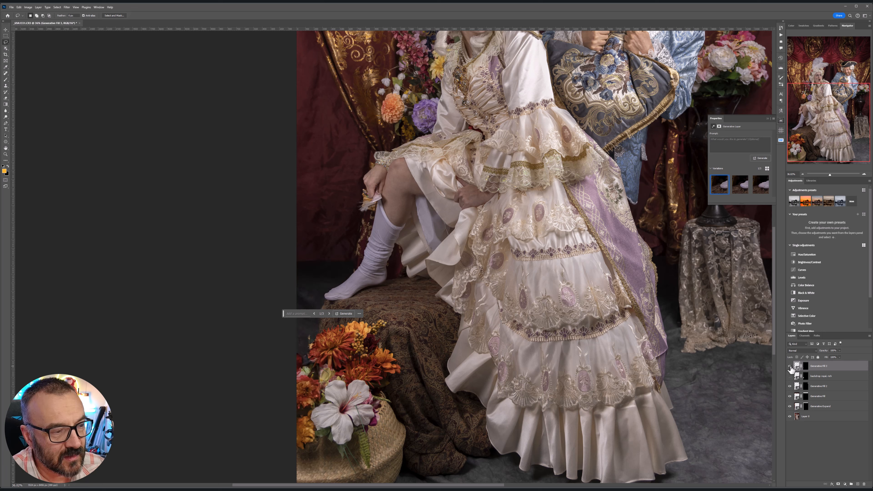
left_click(789, 376)
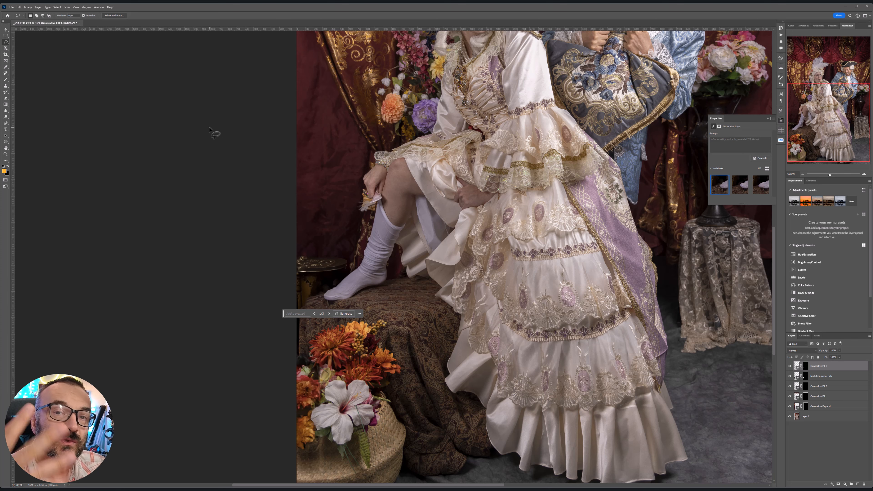
Lasso the lilac underskirt lining visible beneath the raised dress hem and replace it using Generative Fill without a prompt.
scroll(465, 245, "down", 1)
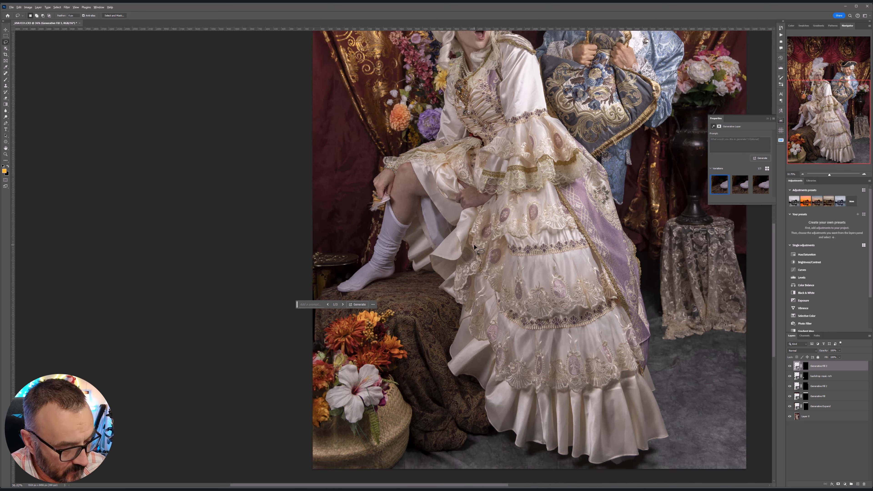
scroll(474, 246, "down", 3)
scroll(443, 237, "up", 4)
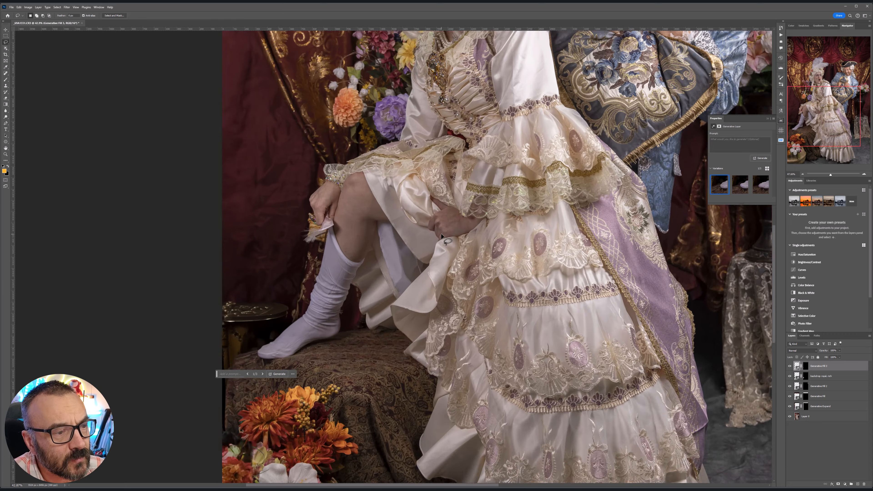
scroll(441, 236, "up", 3)
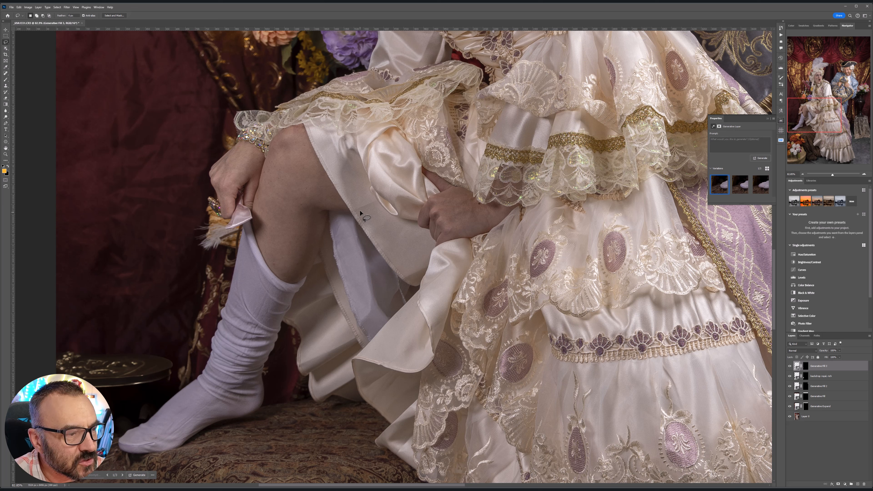
mouse_move(357, 211)
left_mouse_down()
mouse_move(333, 207)
mouse_move(324, 219)
mouse_move(336, 272)
left_mouse_up()
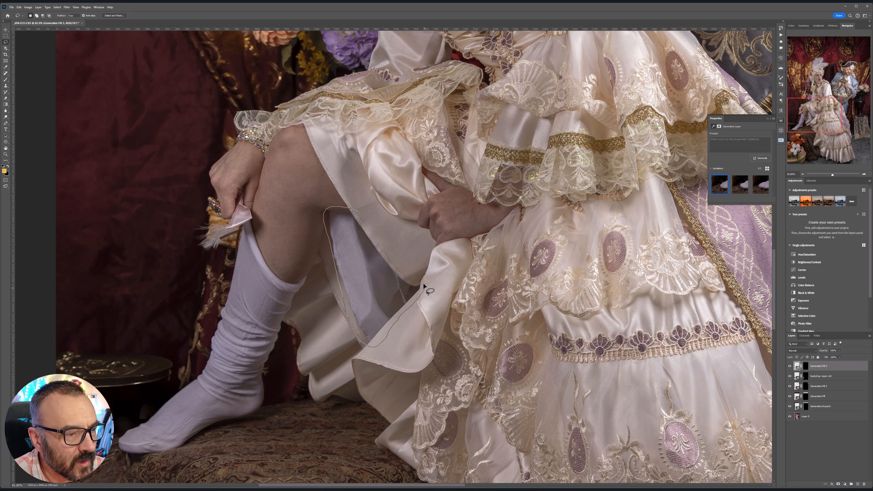
left_click_drag(424, 286, 357, 210)
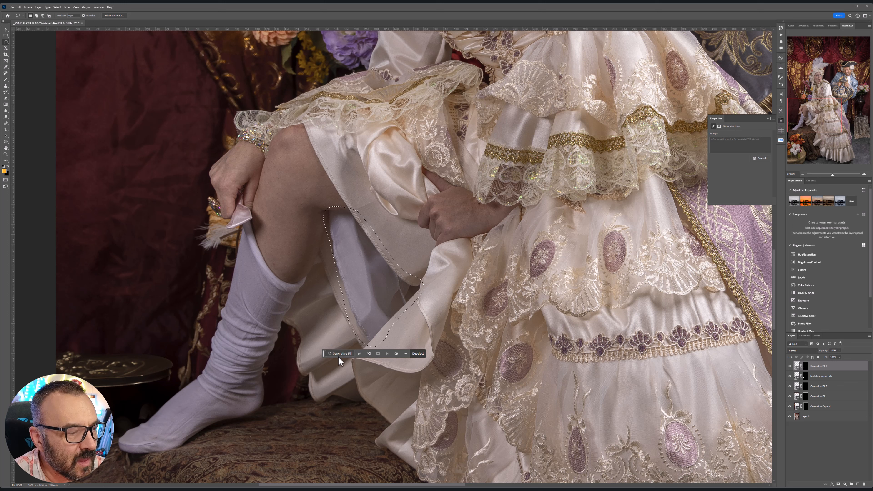
left_click(341, 354)
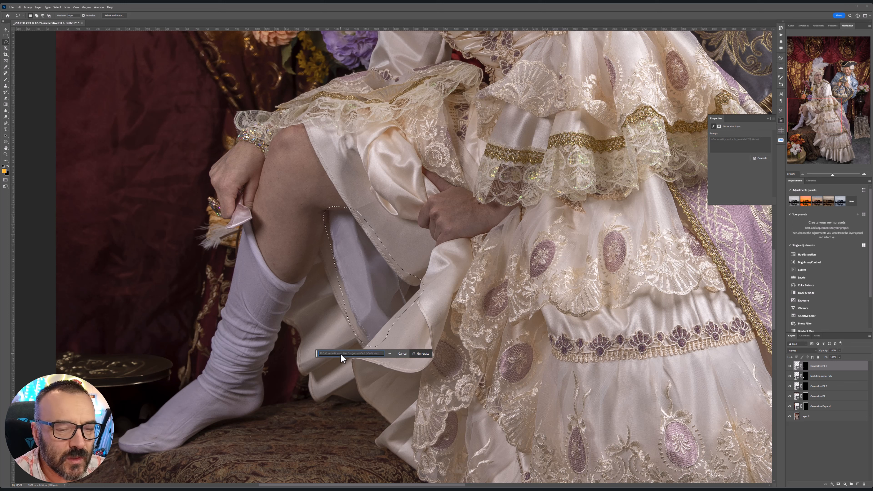
left_click(424, 353)
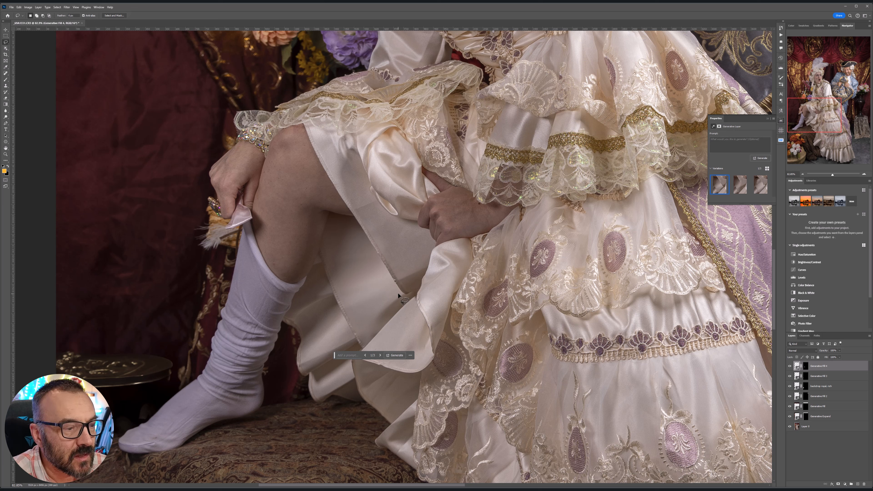
Compare the underskirt with and without the generated fill, review the variations, and choose the second one.
left_click(790, 367)
left_click(790, 366)
left_click(790, 366)
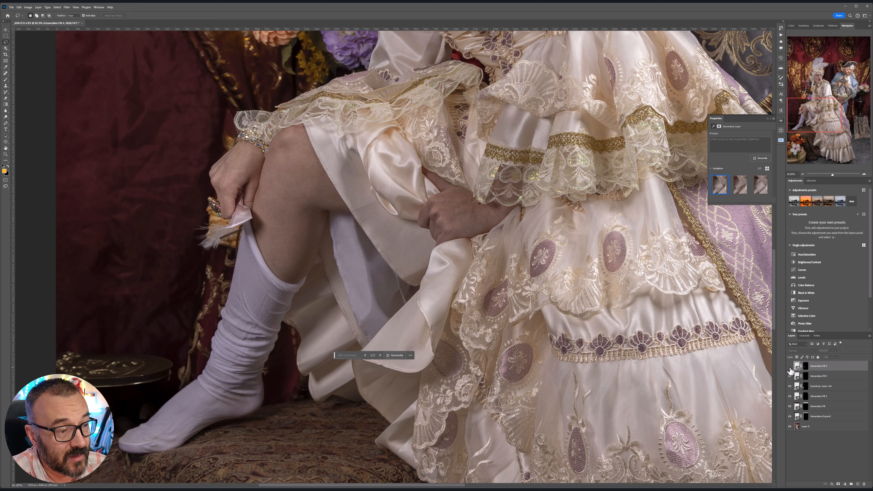
left_click(789, 367)
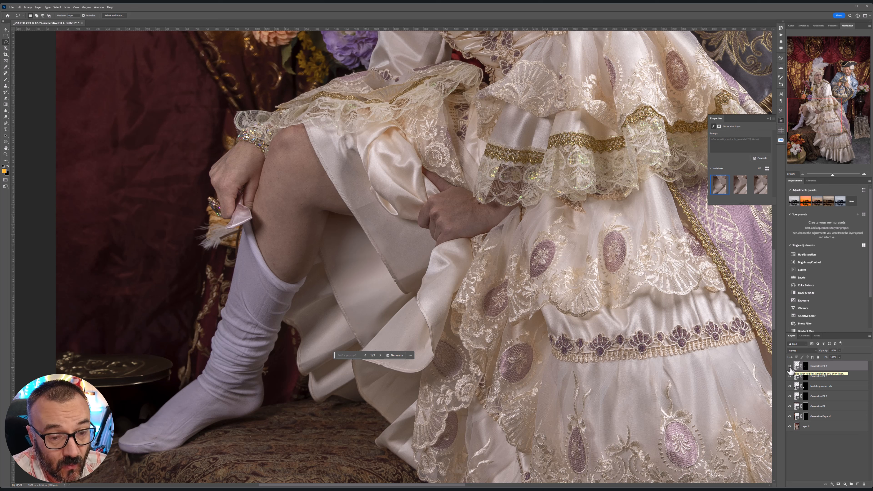
left_click(741, 190)
left_click(761, 191)
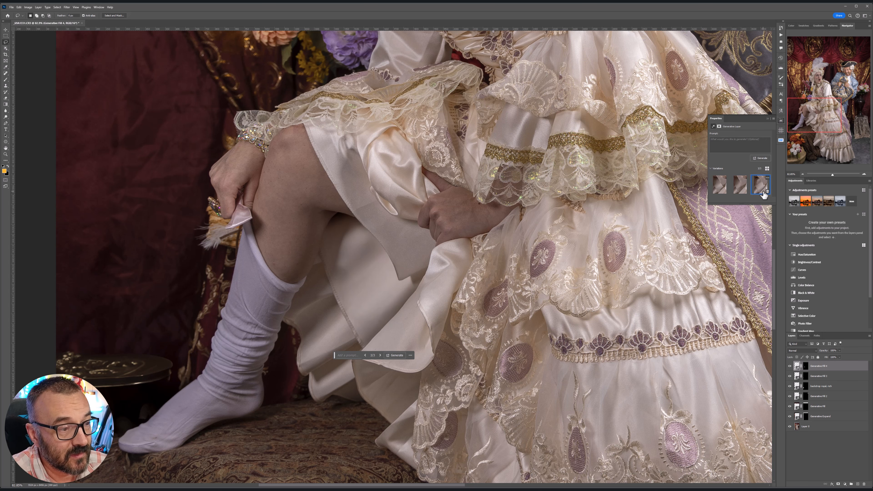
left_click(747, 189)
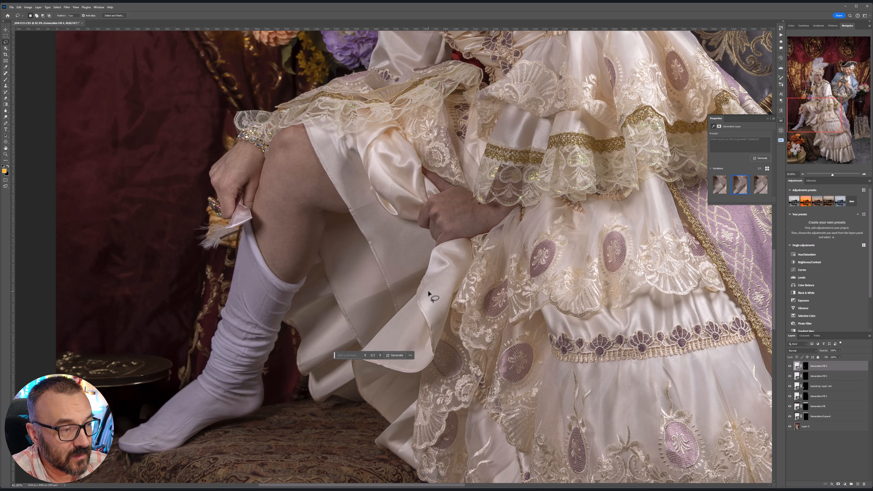
Compare the dress at a reduced view with and without the newest generated underskirt fill, leaving the fill shown.
scroll(426, 284, "down", 5)
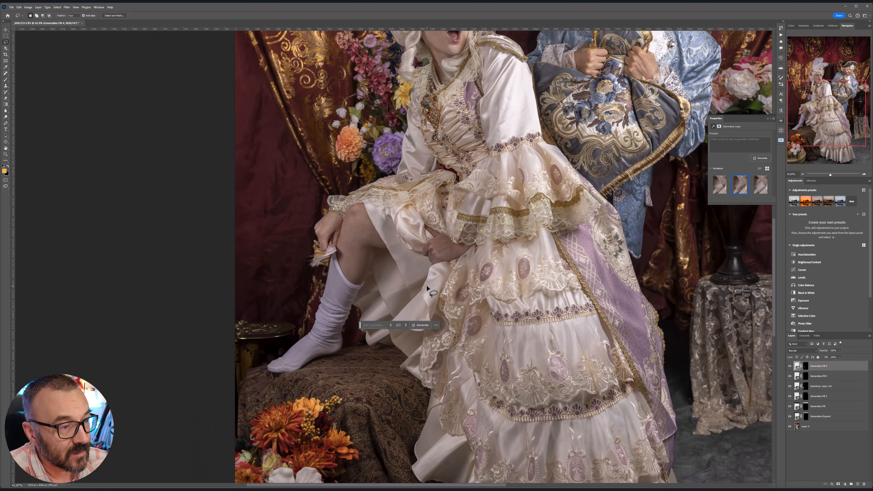
left_click(790, 366)
left_click(790, 367)
left_click(790, 367)
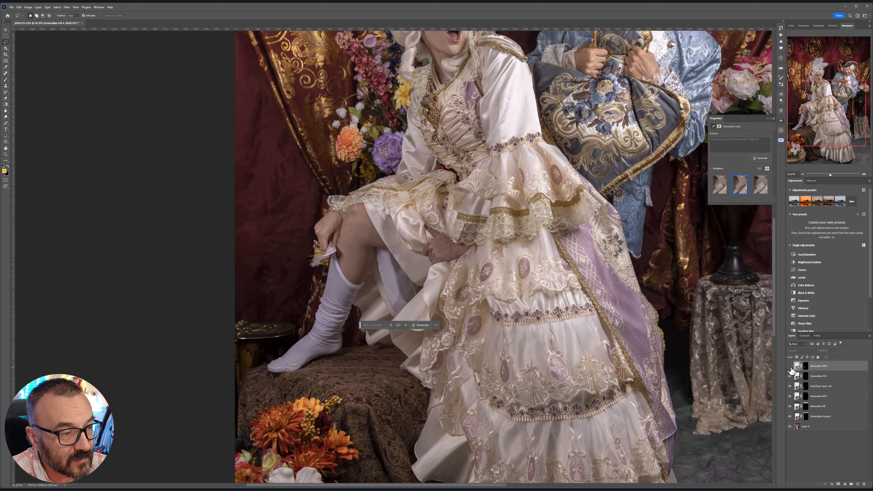
left_click(790, 366)
left_click(789, 366)
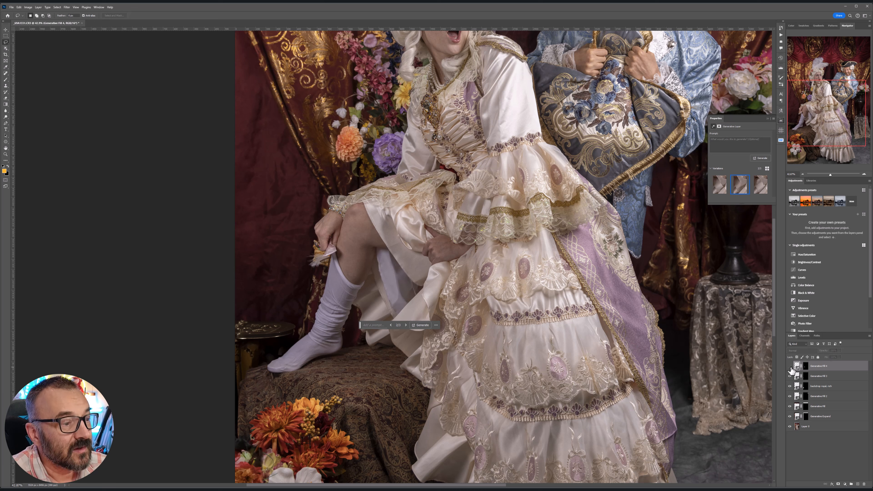
left_click(790, 366)
Lasso the dark red curtain behind the woman's raised leg and fill it generatively with the prompt "rococo flowers".
scroll(416, 271, "down", 1)
scroll(416, 271, "down", 2)
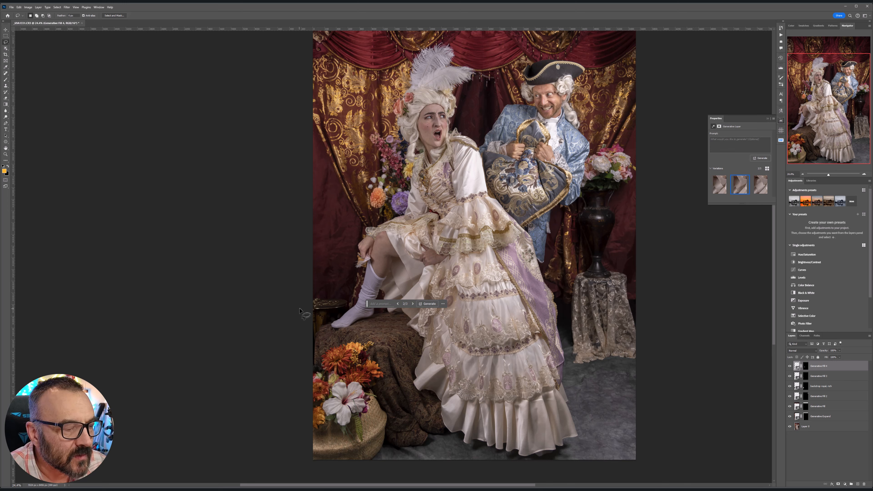
mouse_move(302, 307)
left_mouse_down()
mouse_move(348, 298)
mouse_move(353, 241)
mouse_move(317, 148)
mouse_move(302, 141)
mouse_move(289, 179)
left_mouse_up()
left_click(309, 313)
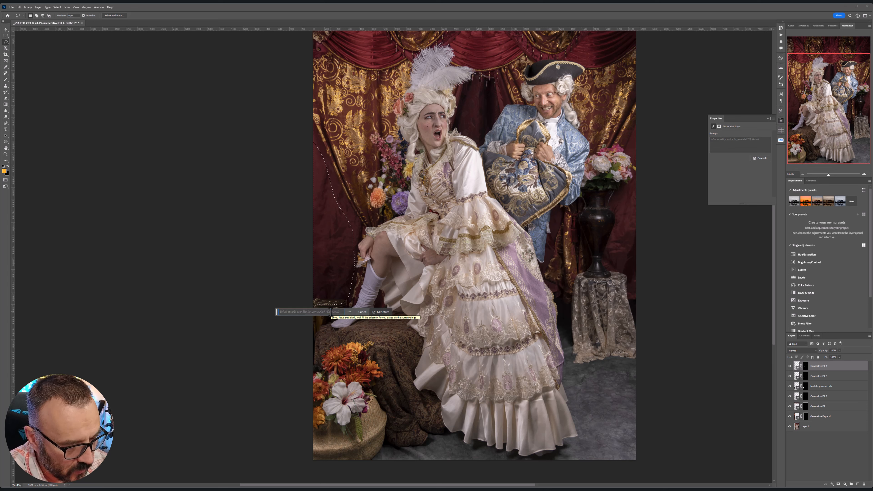
type("rococo flowers")
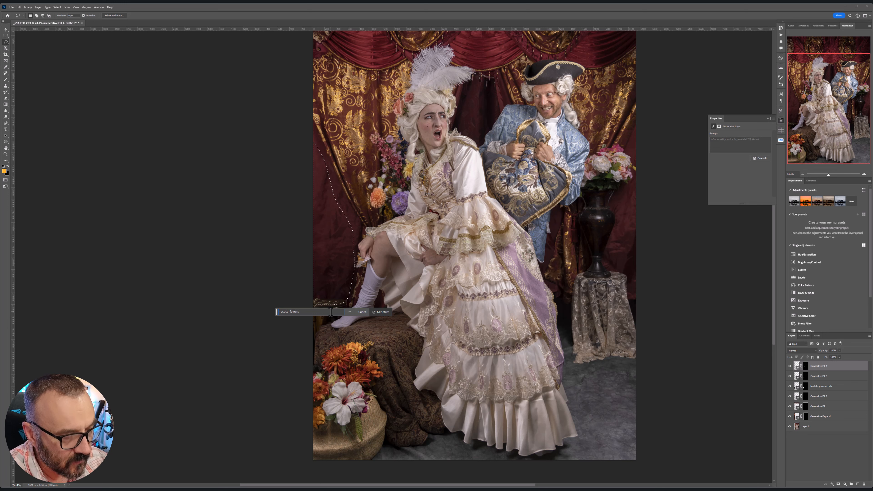
left_click(381, 311)
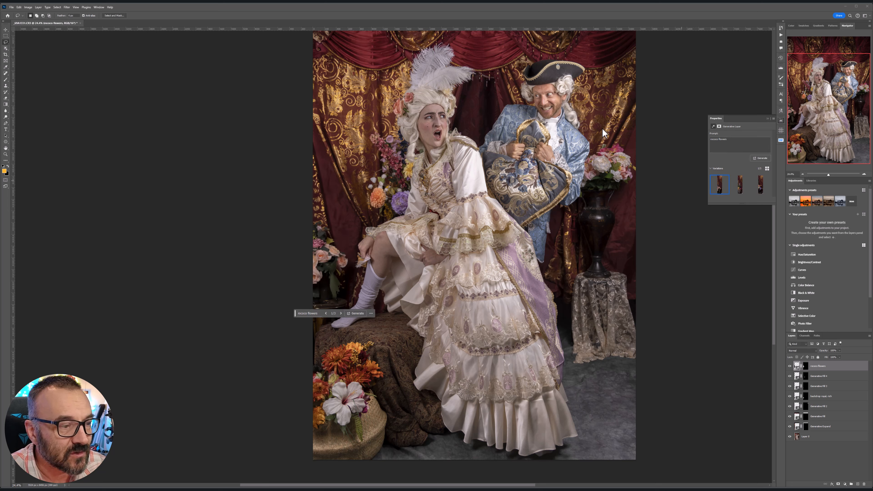
Review the generated flower variations and choose the second one.
left_click(341, 313)
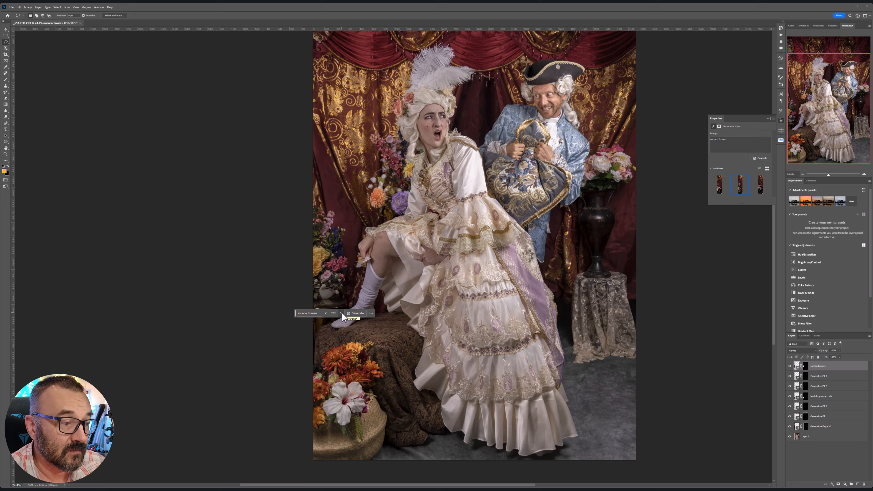
left_click(341, 313)
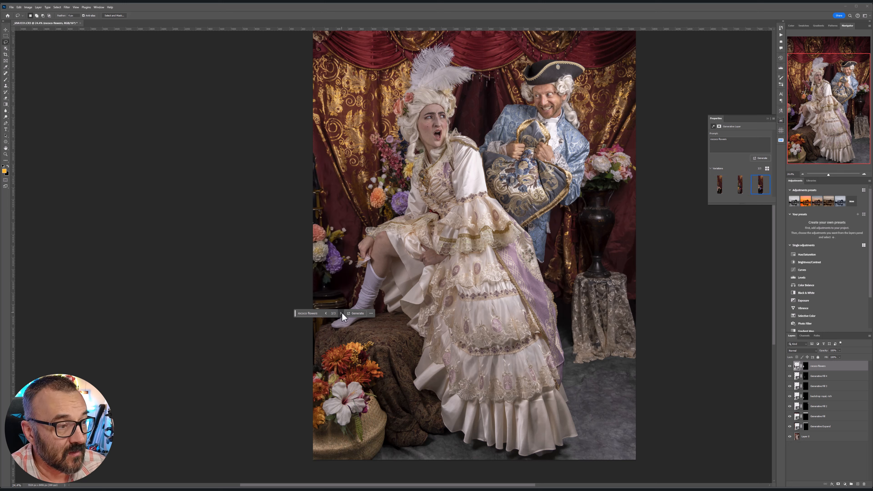
left_click(342, 313)
left_click(342, 313)
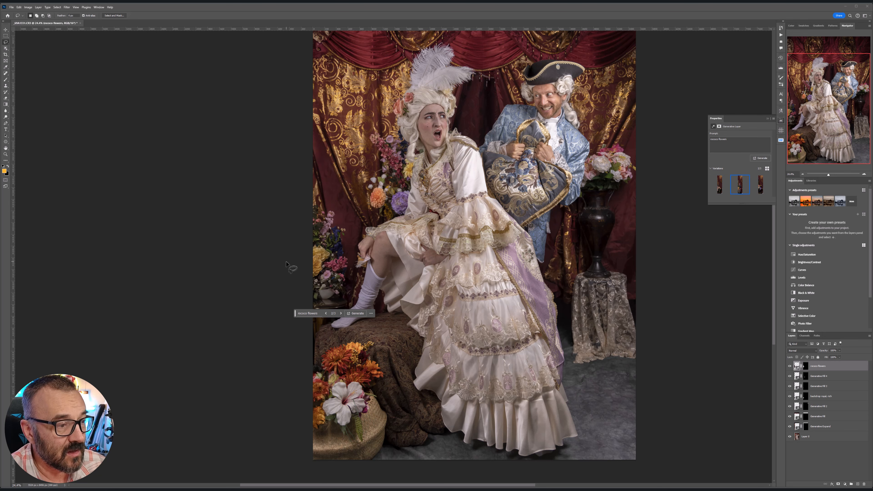
Lasso the grey floor around the dress hem and fill it generatively with the prompt "Baroque, dutch, rococo flowers".
key("ctrl+minus")
key("ctrl+minus")
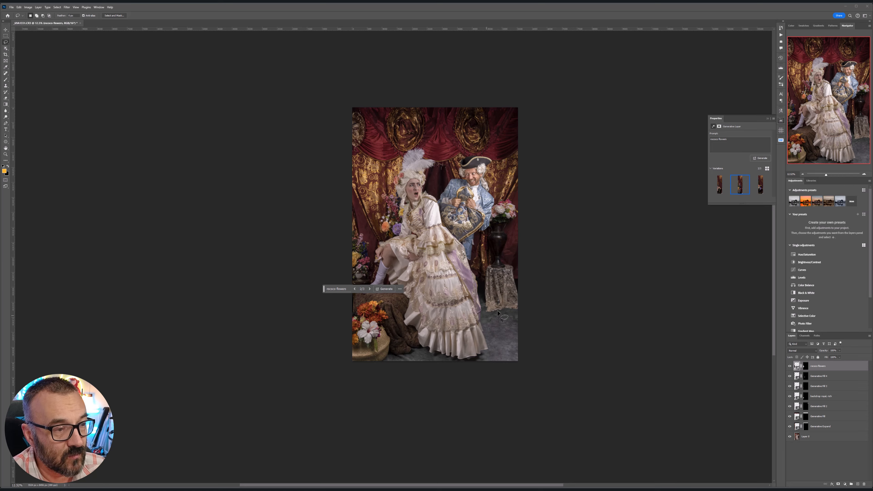
scroll(550, 329, "up", 3)
mouse_move(618, 308)
left_mouse_down()
mouse_move(584, 334)
mouse_move(529, 335)
mouse_move(516, 291)
mouse_move(502, 287)
mouse_move(503, 358)
left_mouse_up()
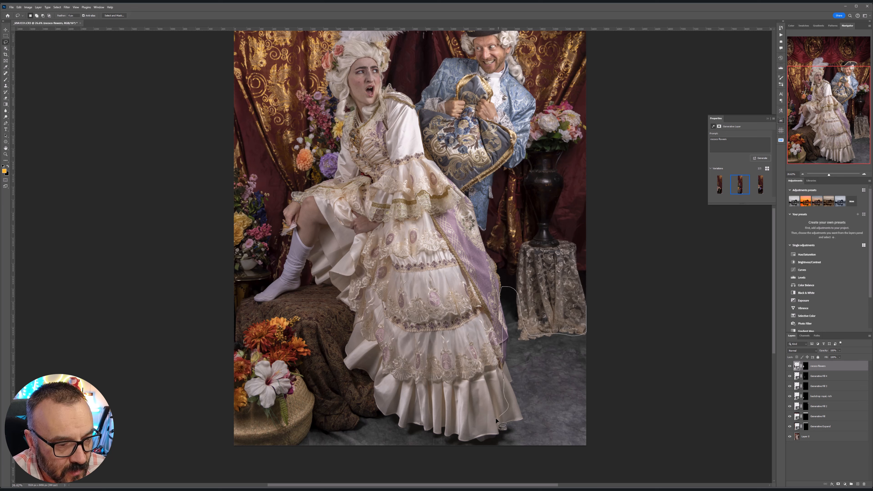
mouse_move(496, 420)
left_mouse_down()
mouse_move(464, 438)
mouse_move(360, 408)
mouse_move(310, 421)
mouse_move(295, 439)
mouse_move(314, 462)
mouse_move(626, 477)
mouse_move(643, 456)
mouse_move(629, 347)
left_mouse_up()
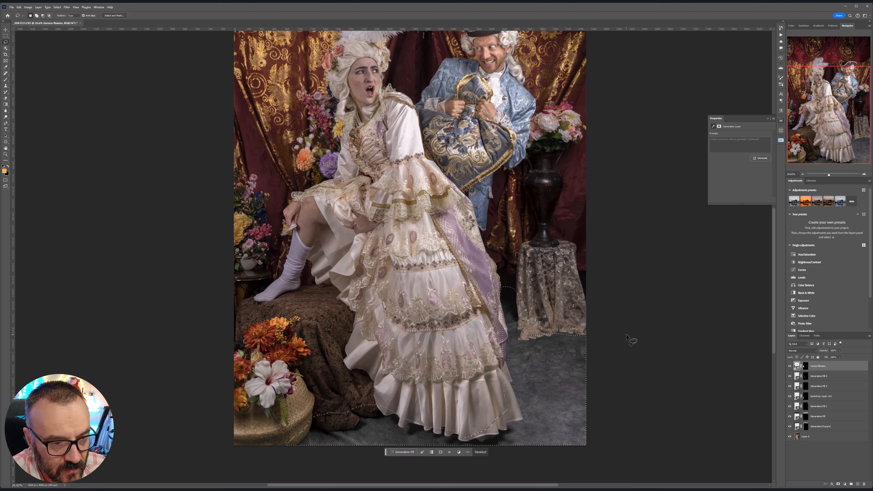
left_click(404, 452)
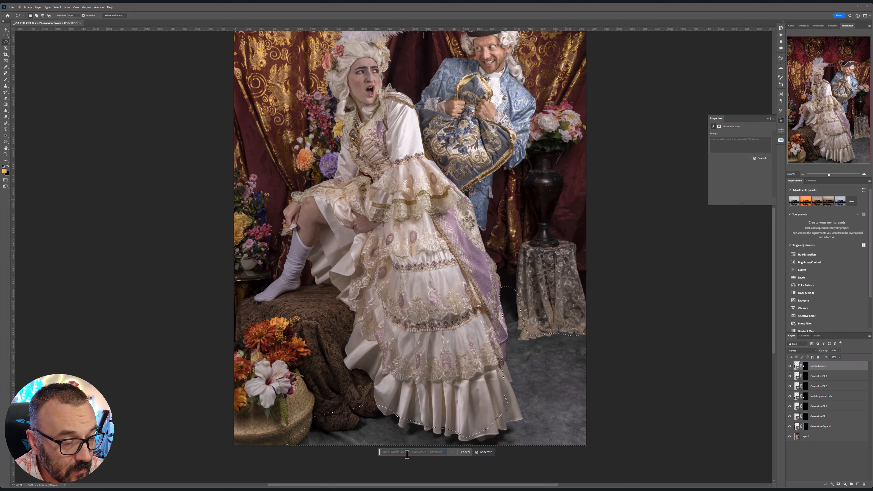
type("Baro")
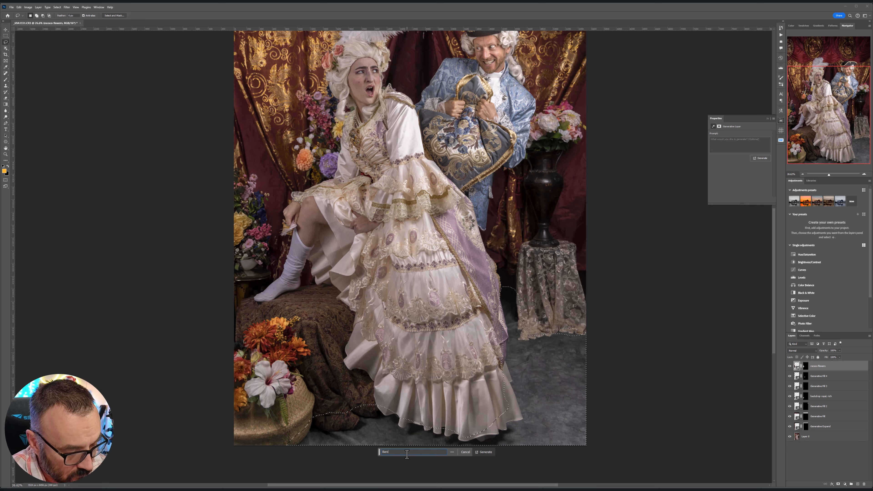
type("que, dutch, roco")
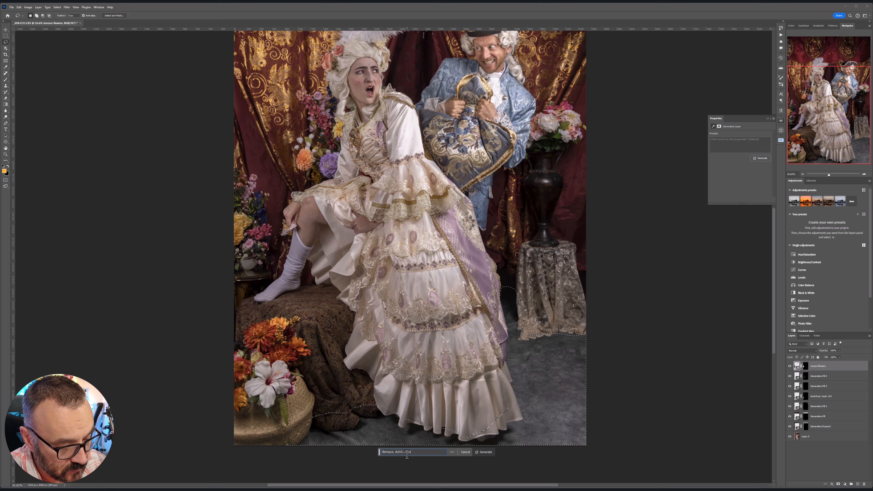
type("co flowers")
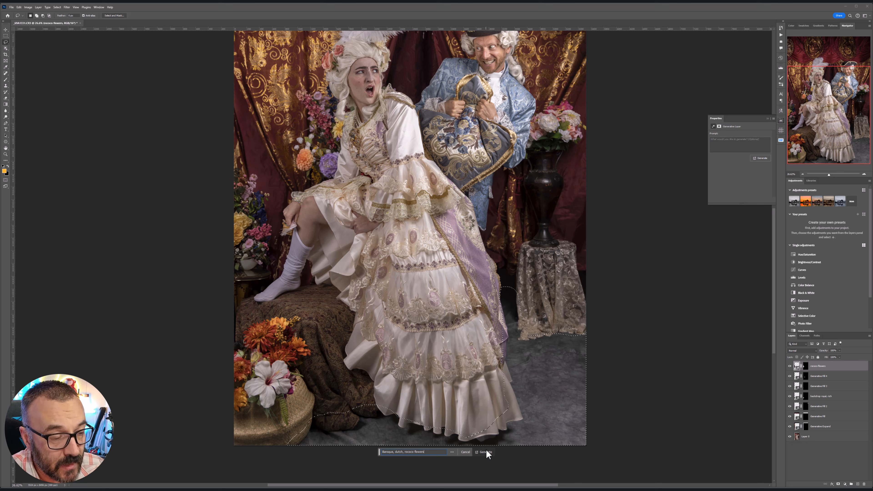
key("Return")
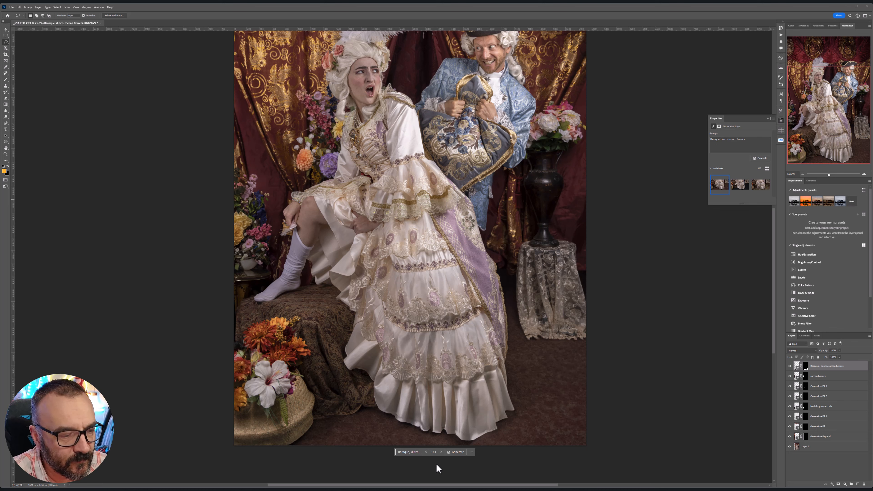
Review the three generated floor variations and keep the first one.
left_click(441, 452)
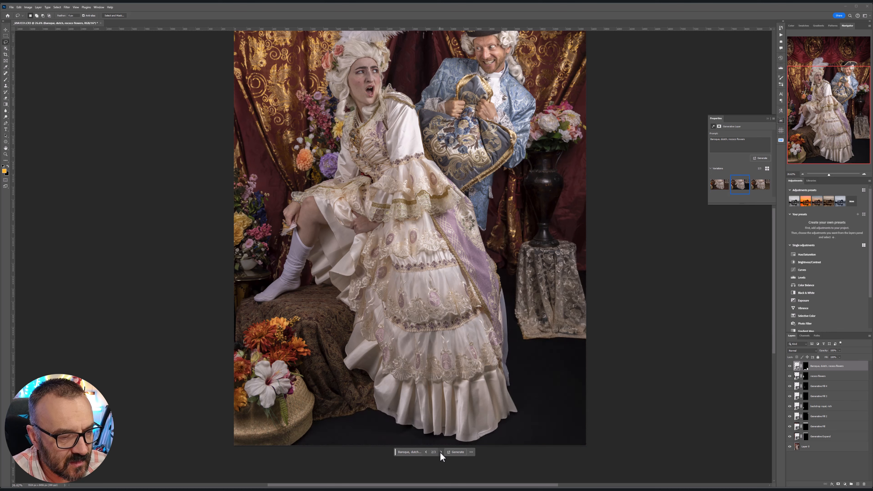
left_click(441, 452)
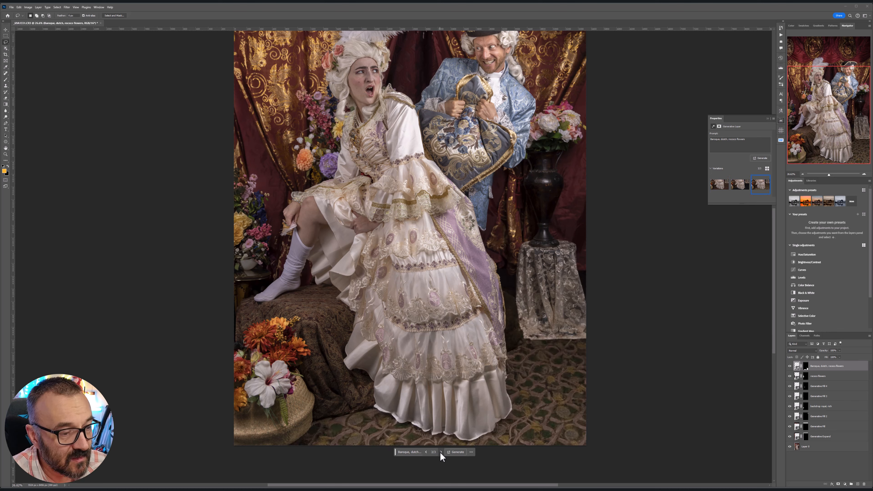
left_click(441, 452)
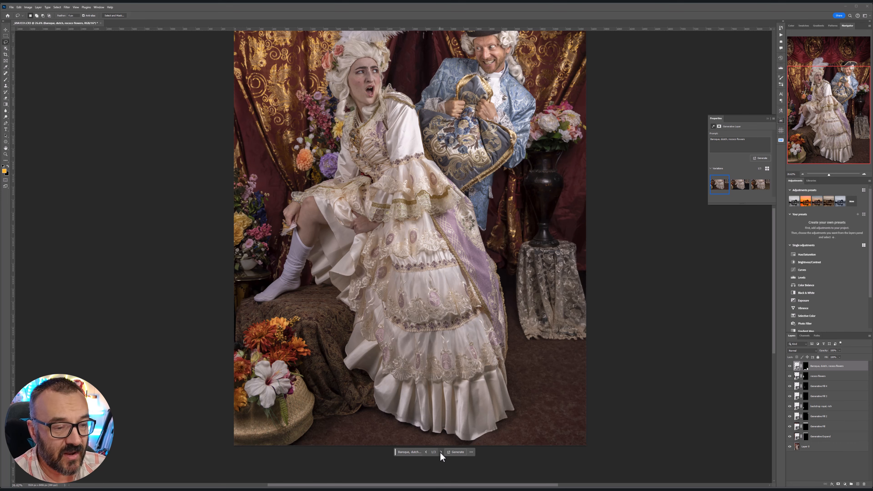
scroll(441, 354, "down", 3)
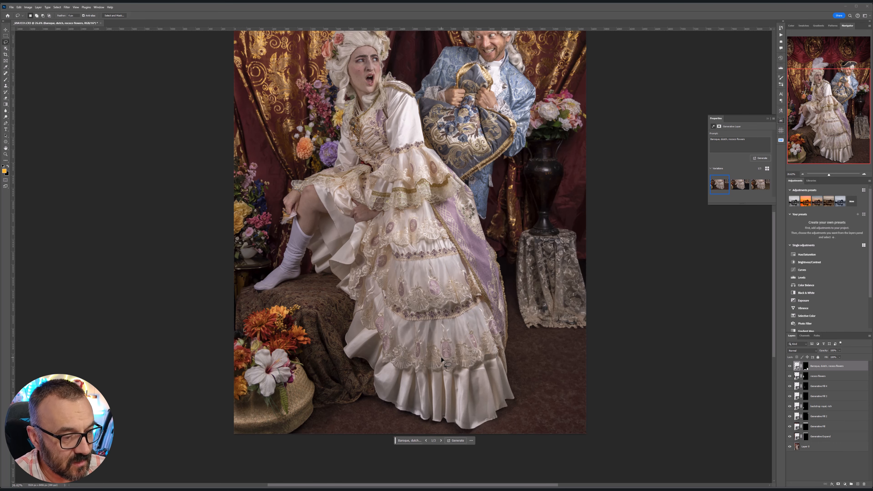
scroll(441, 353, "down", 2)
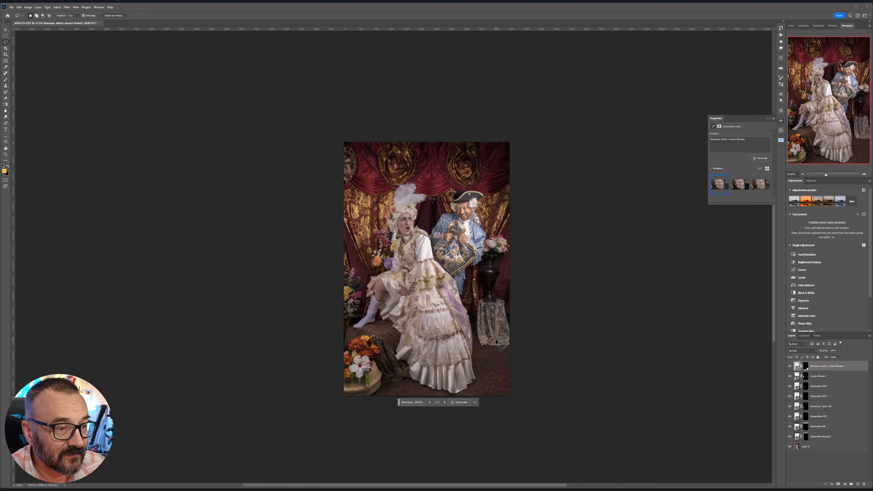
Group all the generative layers above Layer 0 and name the group "ai".
left_click(833, 437, "shift")
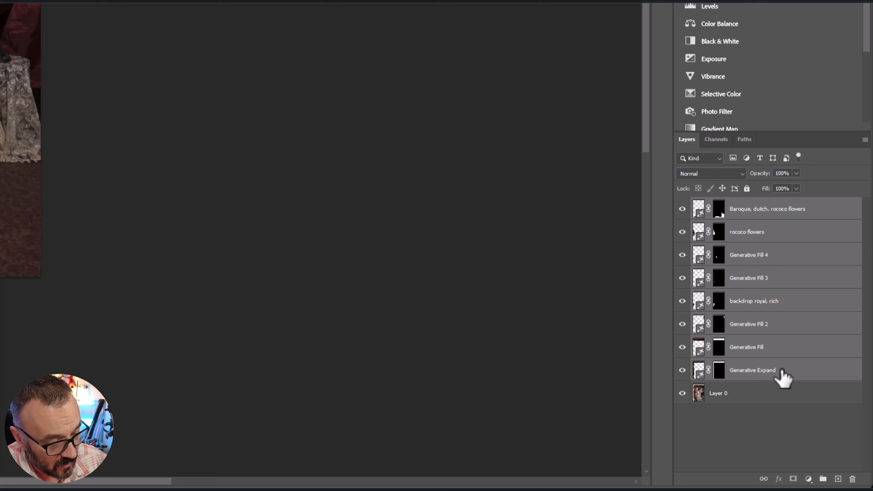
key("ctrl+g")
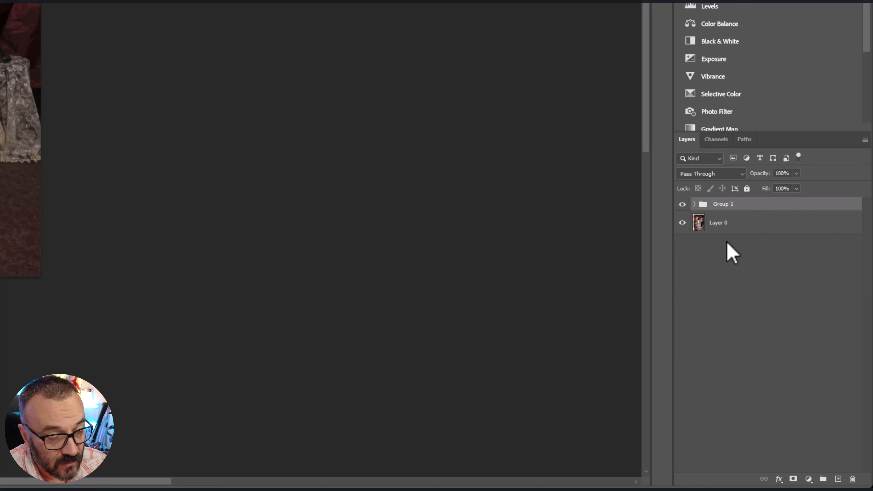
double_click(725, 204)
type("a")
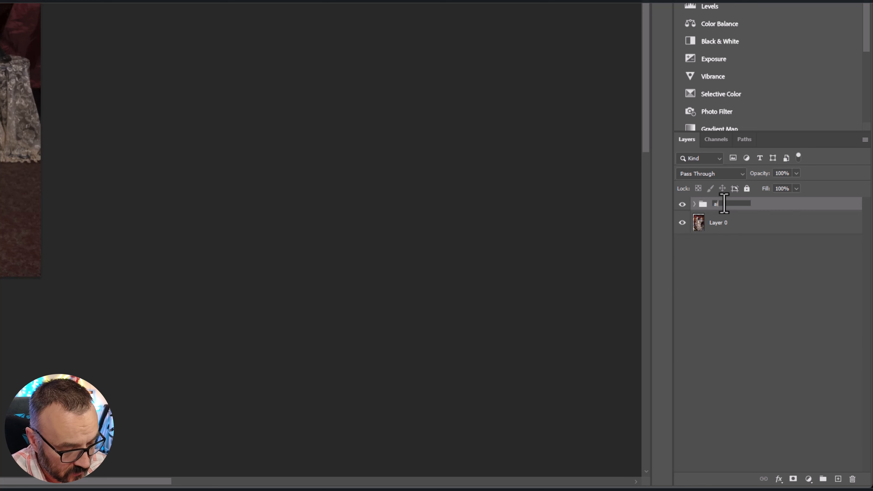
type("i")
left_click(731, 246)
Compare the whole image with and without the ai group several times, leaving the group shown.
left_click(682, 204)
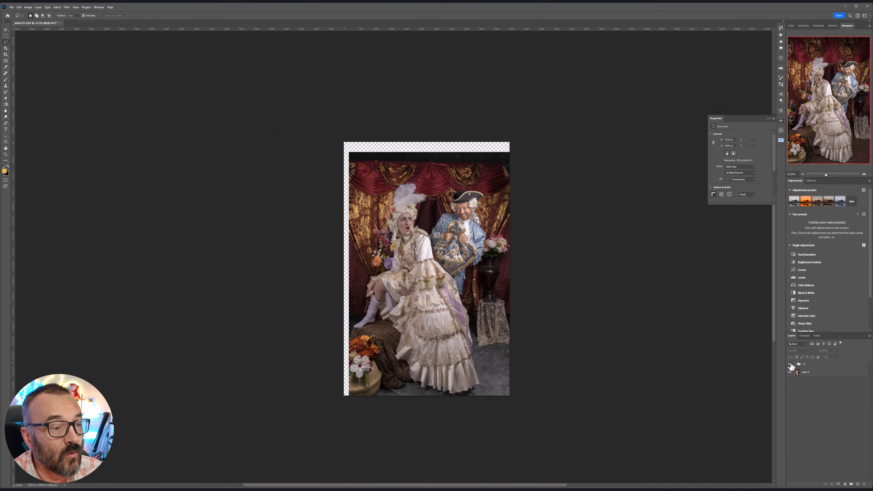
left_click(686, 207)
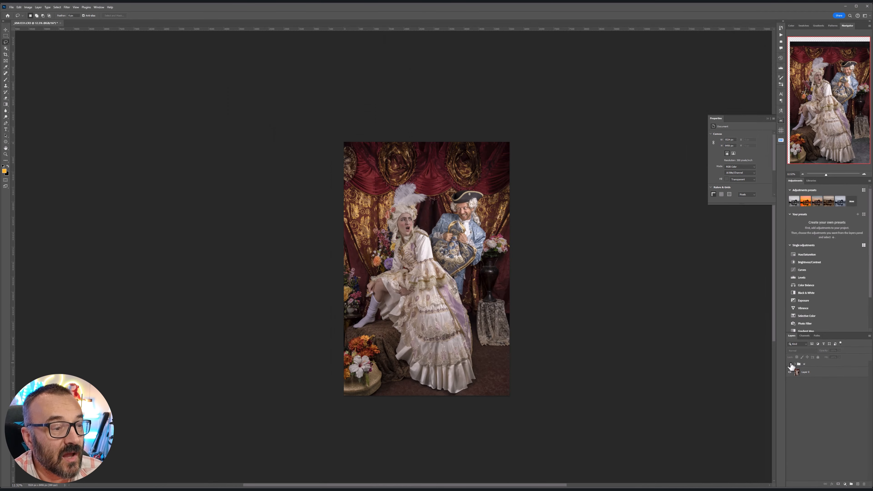
left_click(685, 207)
left_click(686, 207)
left_click(790, 365)
left_click(790, 365)
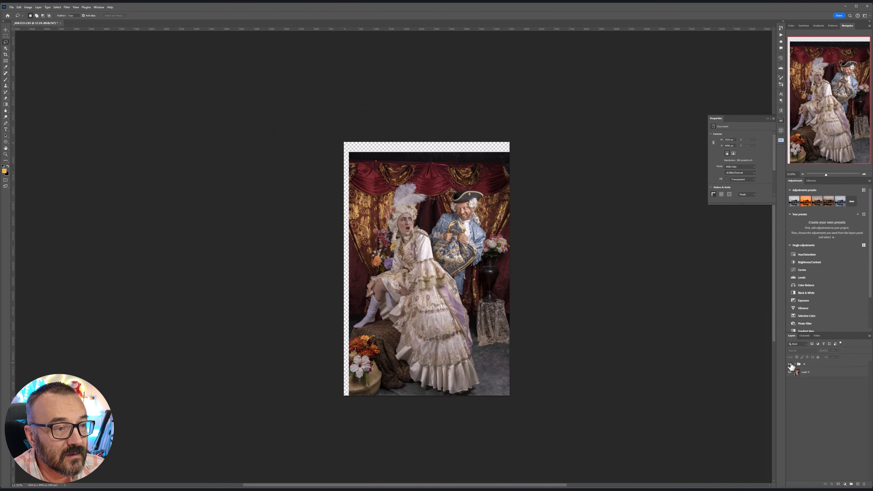
left_click(790, 365)
left_click(790, 365)
left_click(791, 365)
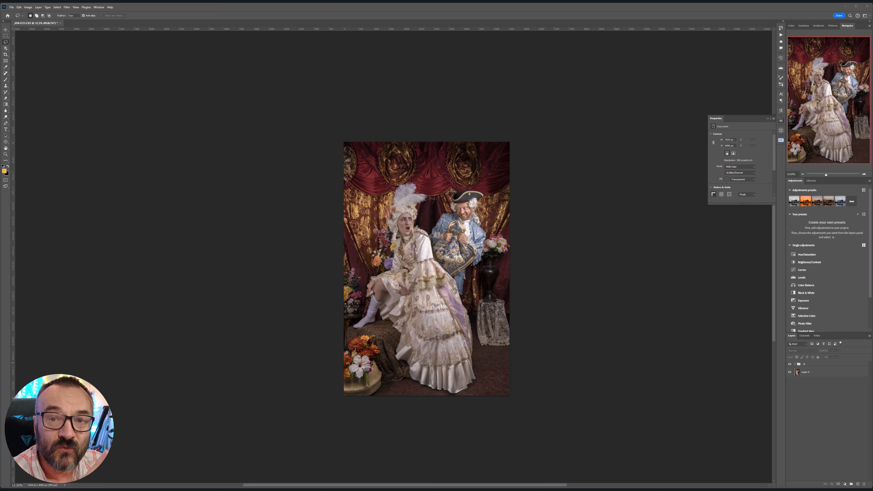
scroll(449, 270, "down", 2)
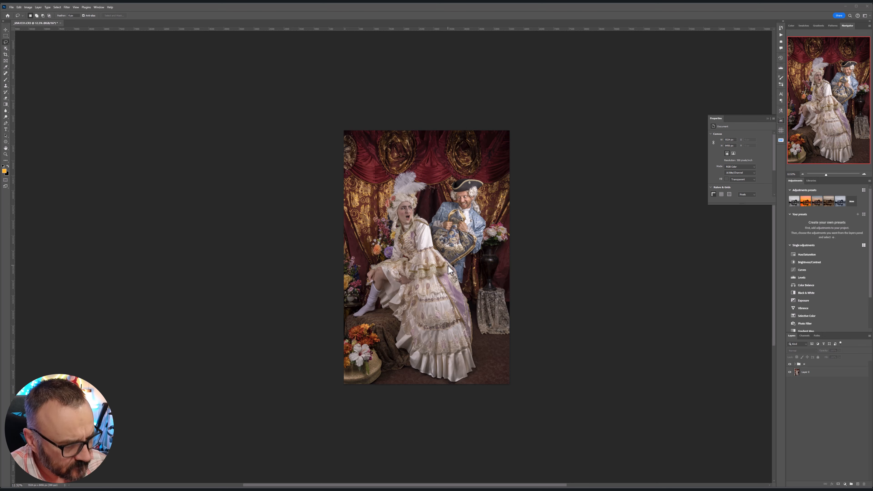
scroll(453, 246, "up", 2)
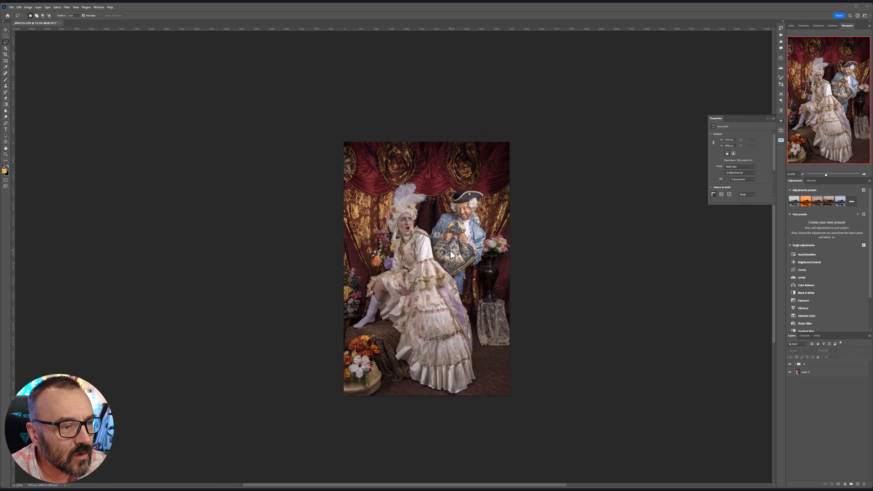
left_click(781, 142)
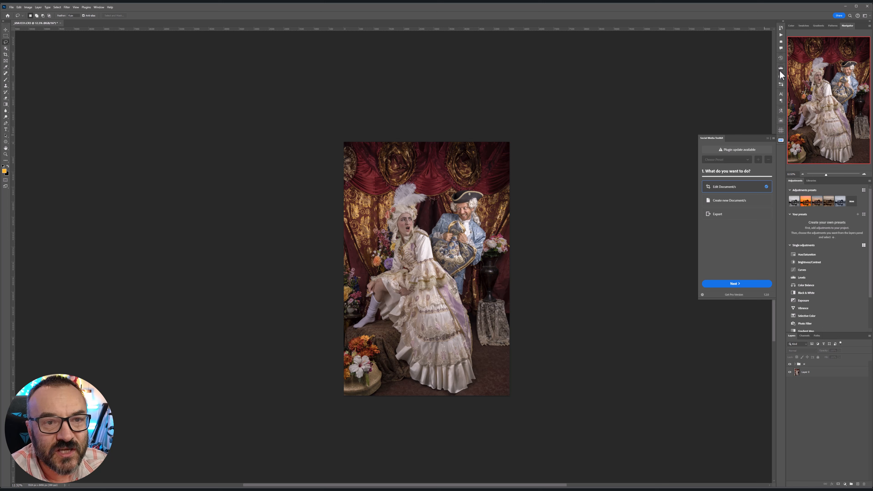
left_click(810, 372)
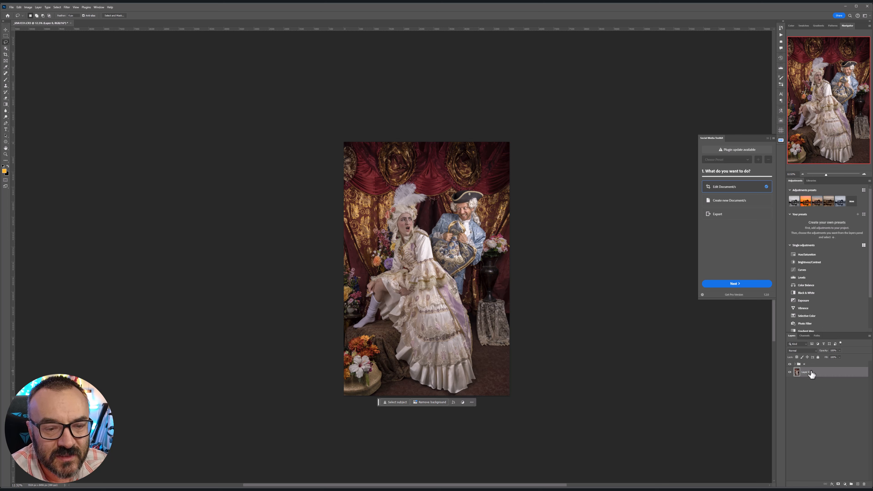
With the ai group selected, lasso the wig's hairline around the woman's forehead and run Generative Fill without a prompt.
left_click(812, 364)
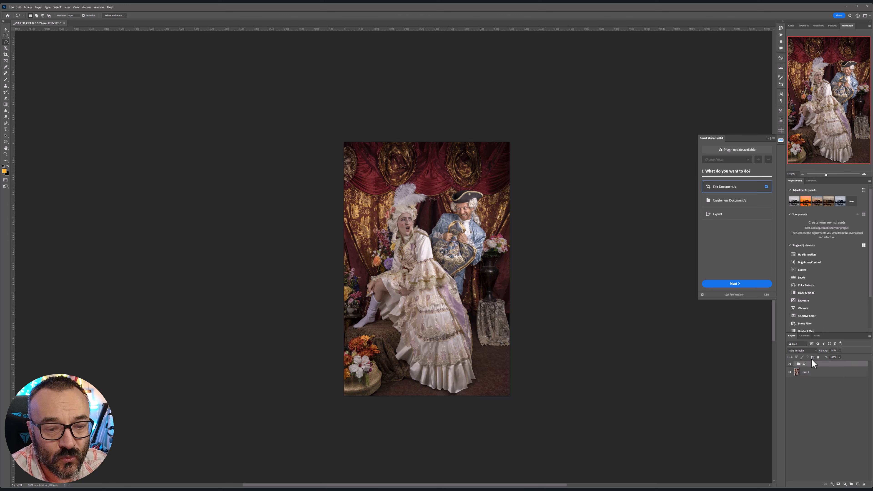
left_click(781, 140)
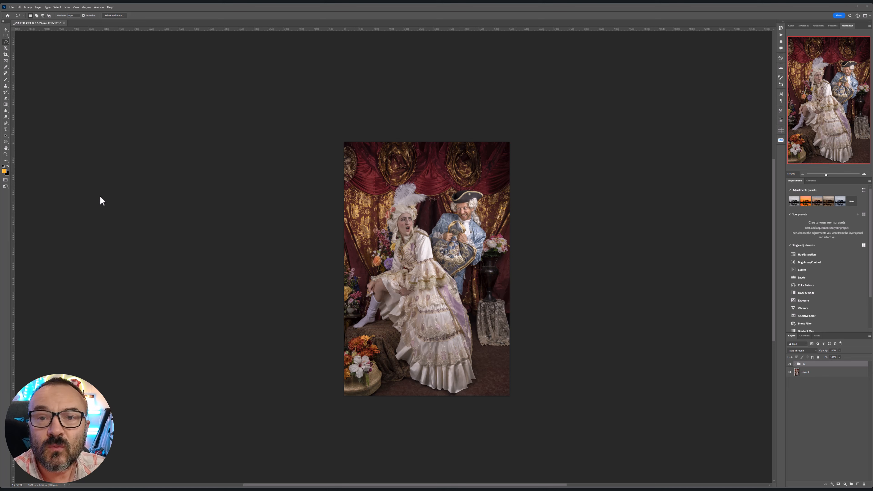
scroll(398, 231, "up", 2)
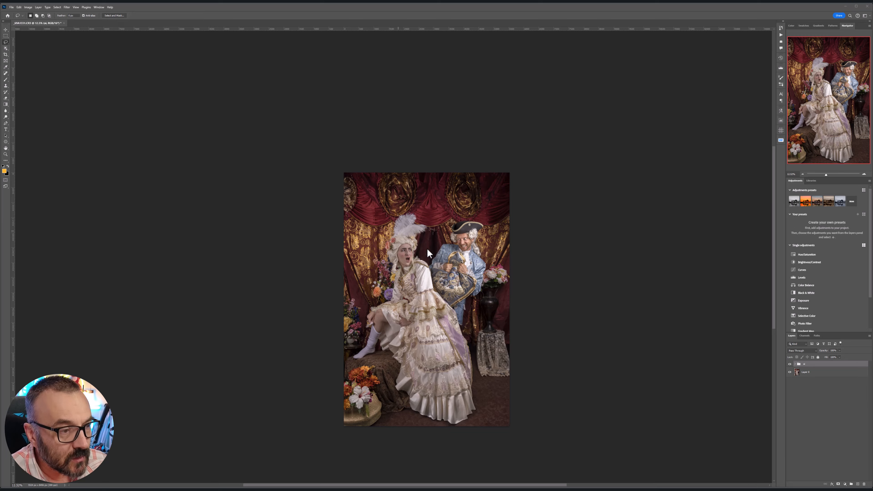
scroll(409, 236, "down", 1)
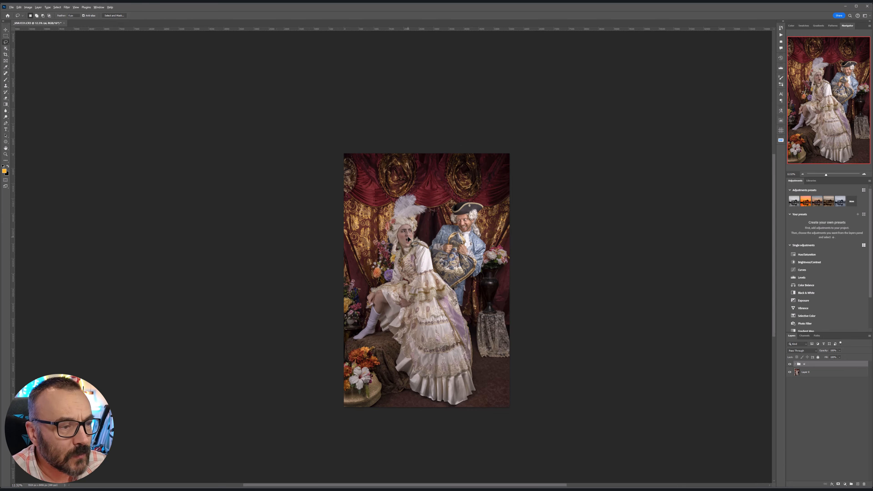
scroll(411, 239, "up", 5)
scroll(396, 224, "up", 4)
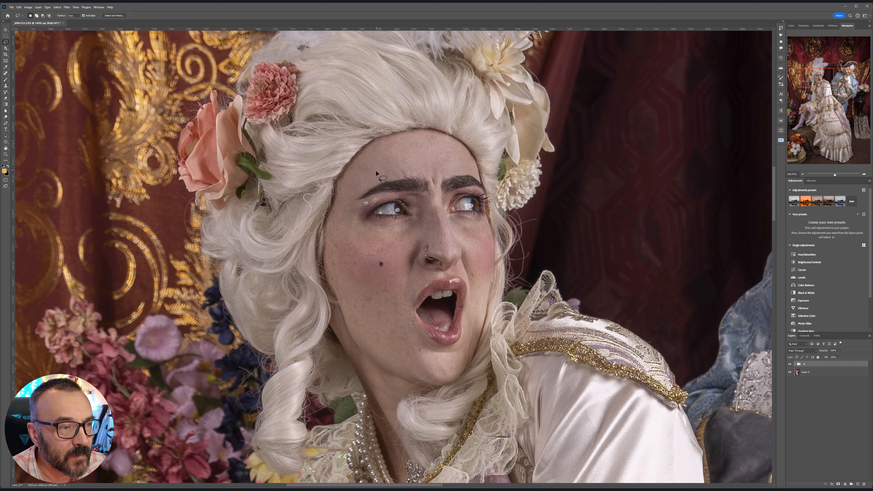
mouse_move(395, 128)
left_mouse_down()
mouse_move(346, 152)
mouse_move(322, 187)
mouse_move(314, 258)
mouse_move(333, 242)
mouse_move(346, 176)
mouse_move(398, 133)
mouse_move(451, 144)
mouse_move(480, 182)
mouse_move(486, 179)
mouse_move(485, 152)
mouse_move(464, 134)
mouse_move(395, 124)
left_mouse_up()
left_click(371, 267)
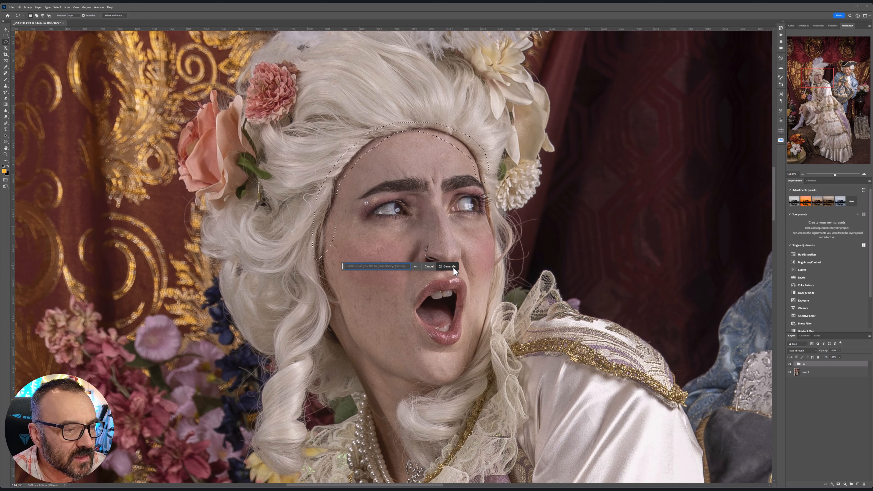
left_click(453, 267)
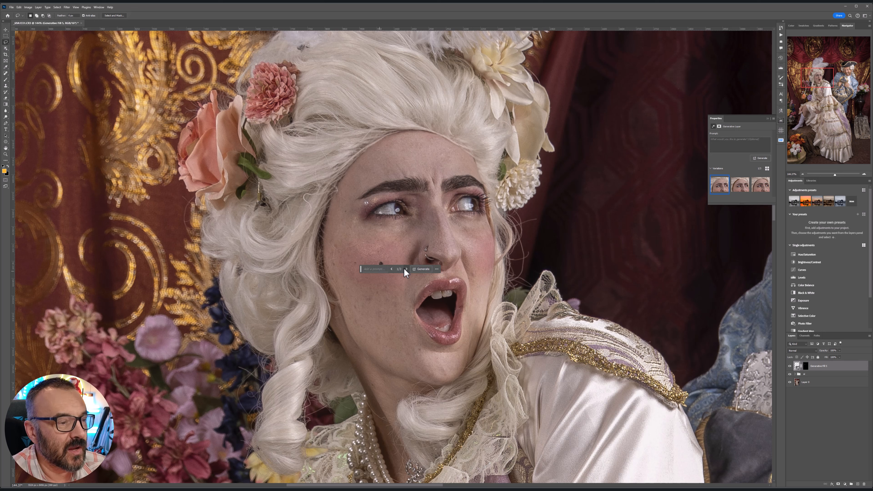
Compare the wig hairline with and without the new generative layer several times, leaving the layer shown.
left_click(790, 366)
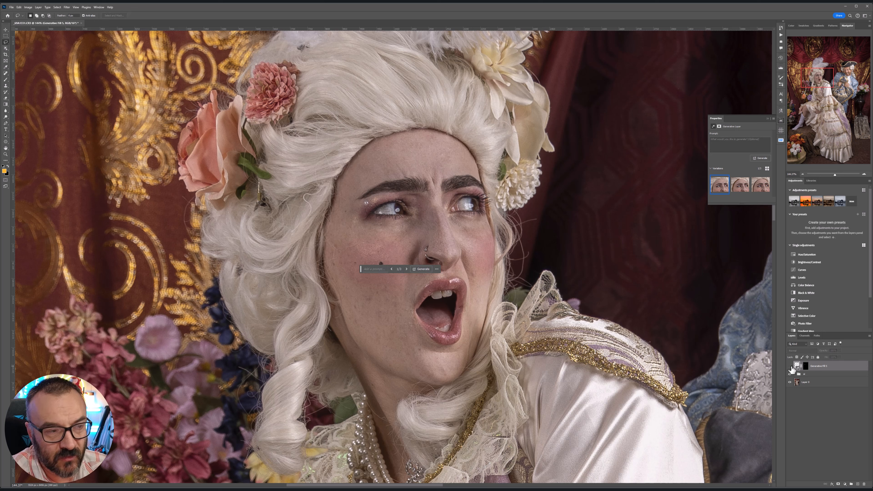
left_click(789, 366)
left_click(791, 366)
left_click(790, 367)
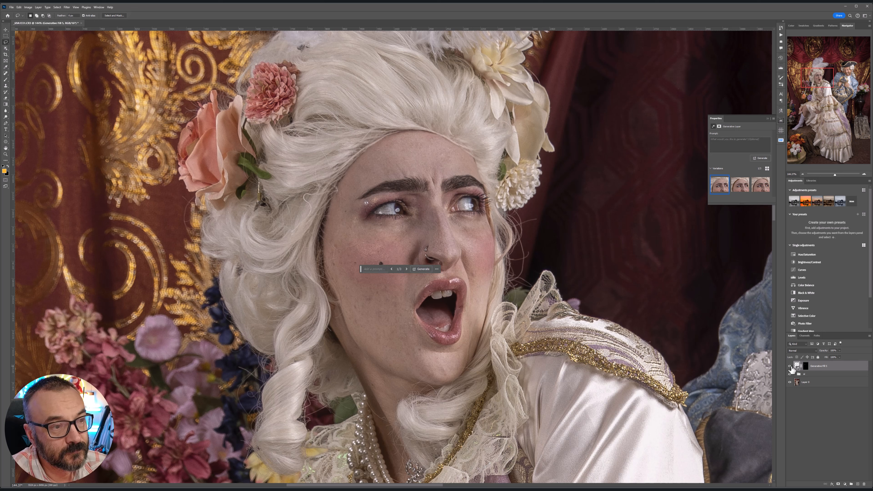
left_click(791, 366)
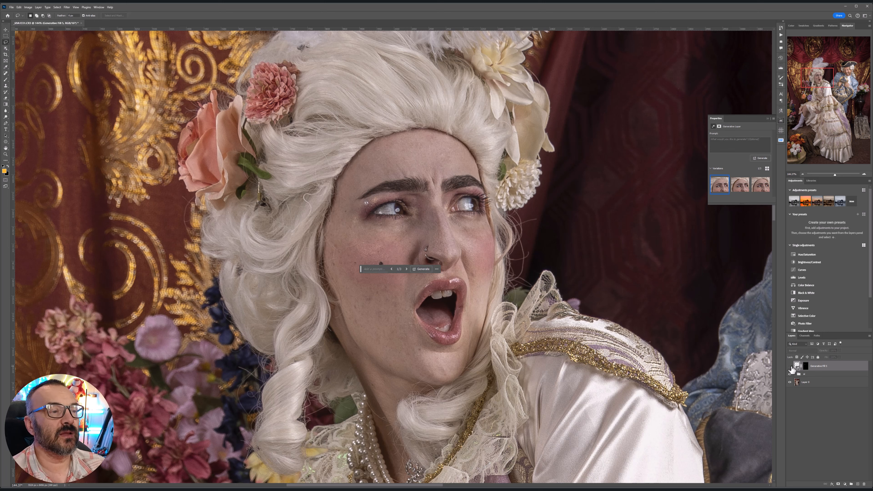
left_click(790, 367)
left_click(790, 366)
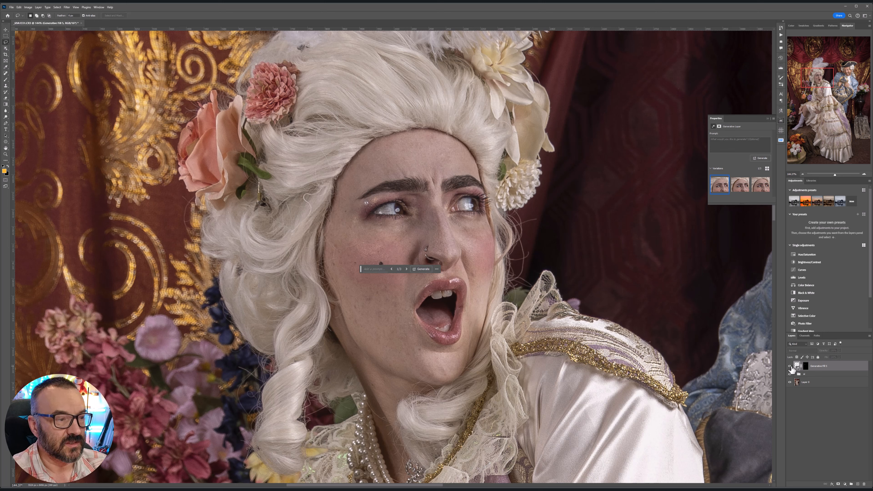
left_click(790, 366)
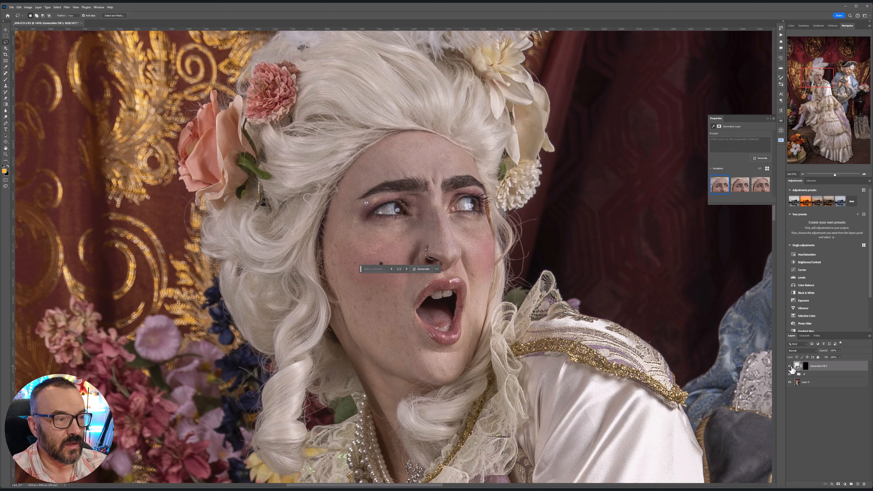
Review the three generated hairline variations, compare the third with the original, and keep the first one.
left_click(405, 269)
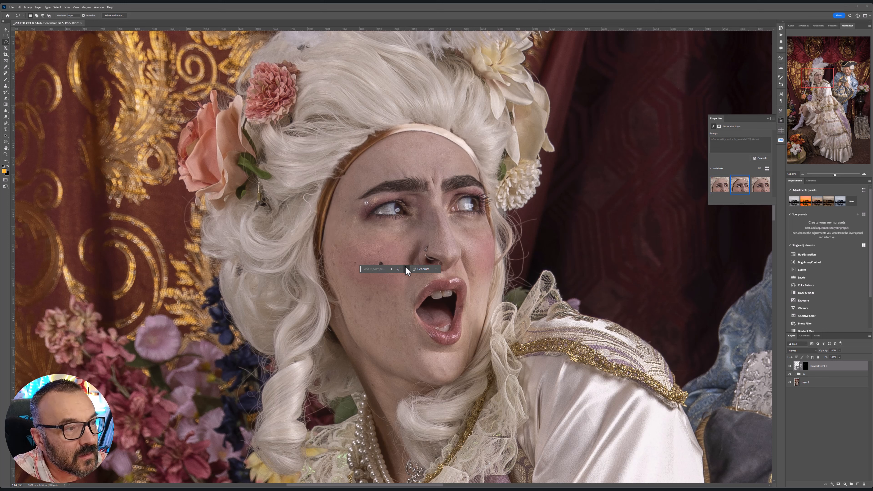
left_click(406, 270)
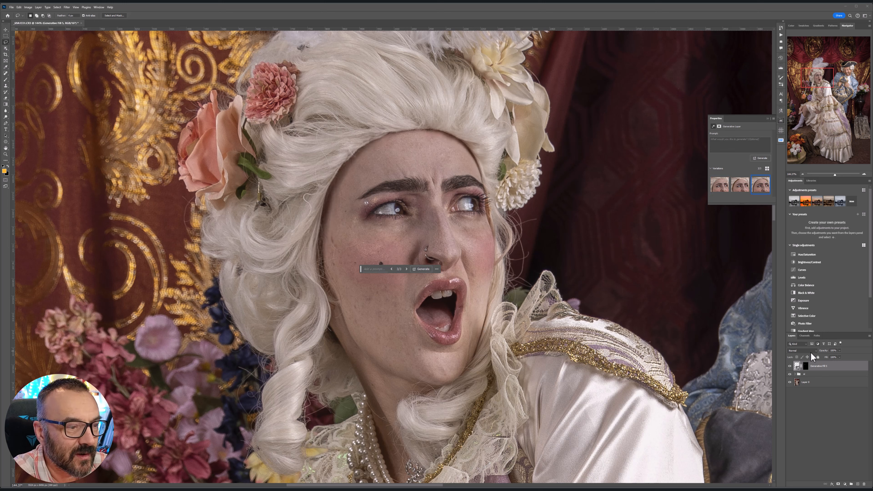
left_click(790, 366)
left_click(790, 365)
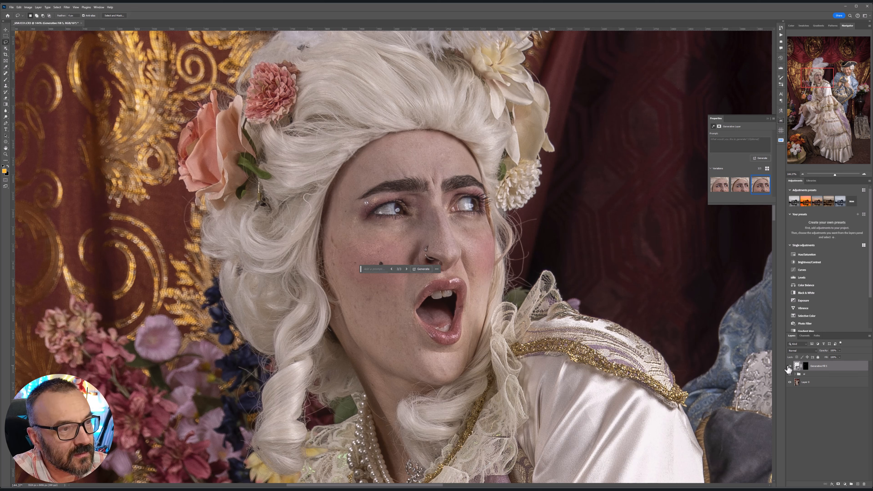
left_click(406, 269)
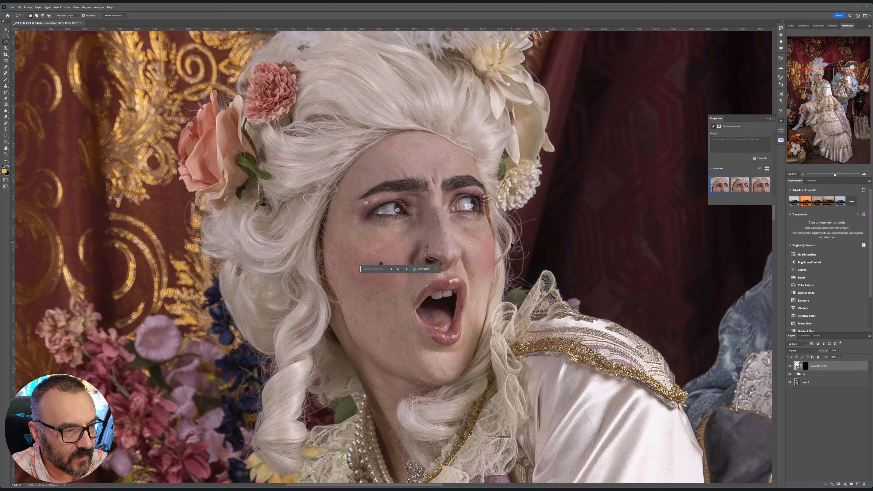
Move the contextual task bar off the beauty mark to below it on the woman's cheek.
scroll(452, 302, "up", 5)
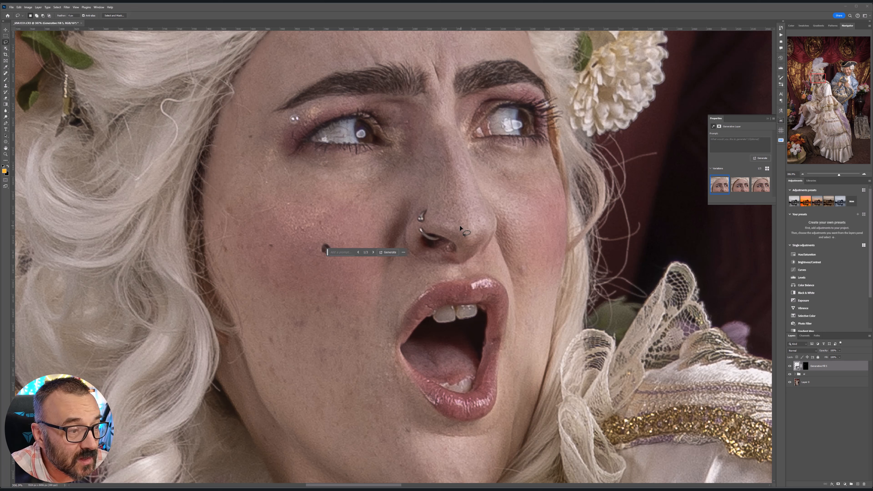
scroll(407, 231, "down", 2)
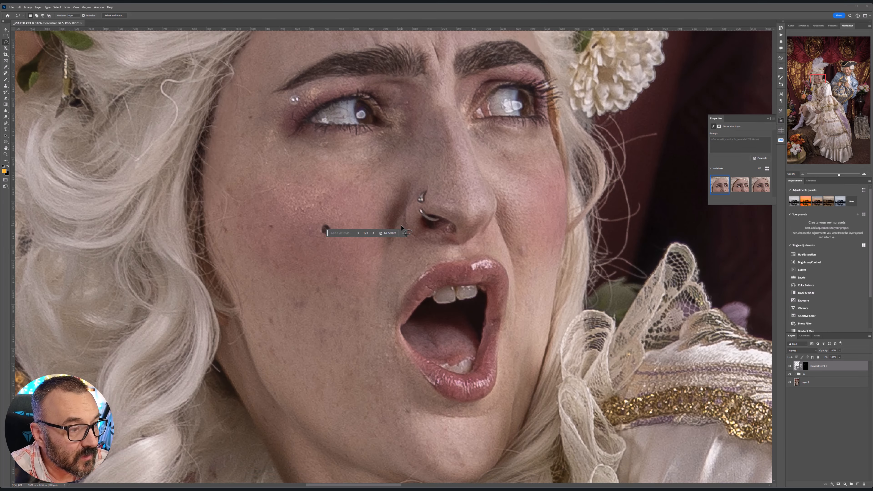
left_click(403, 225)
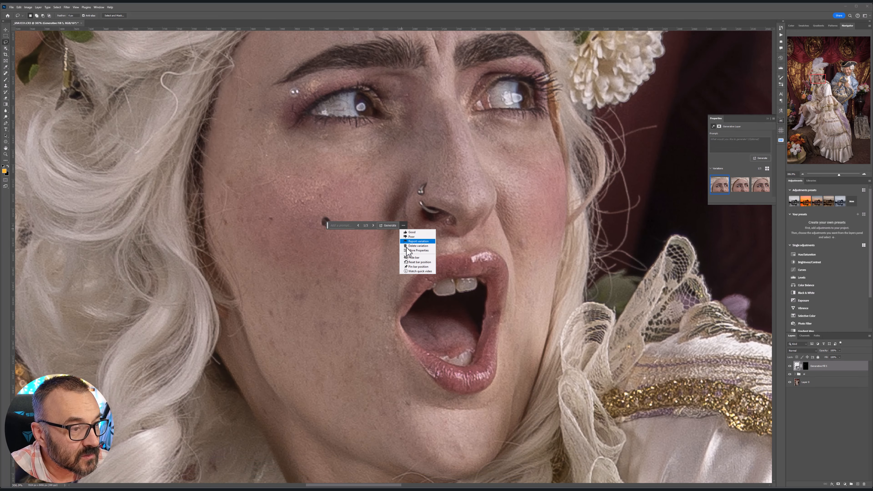
left_click(328, 226)
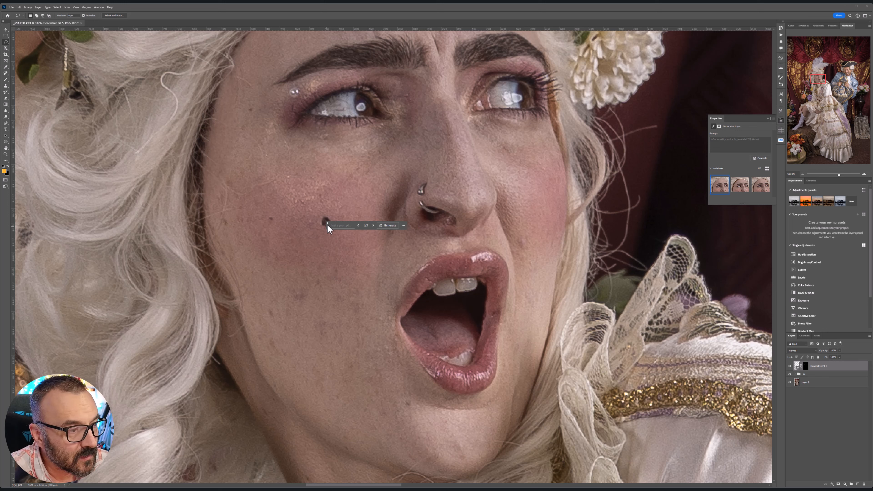
left_click_drag(327, 225, 316, 365)
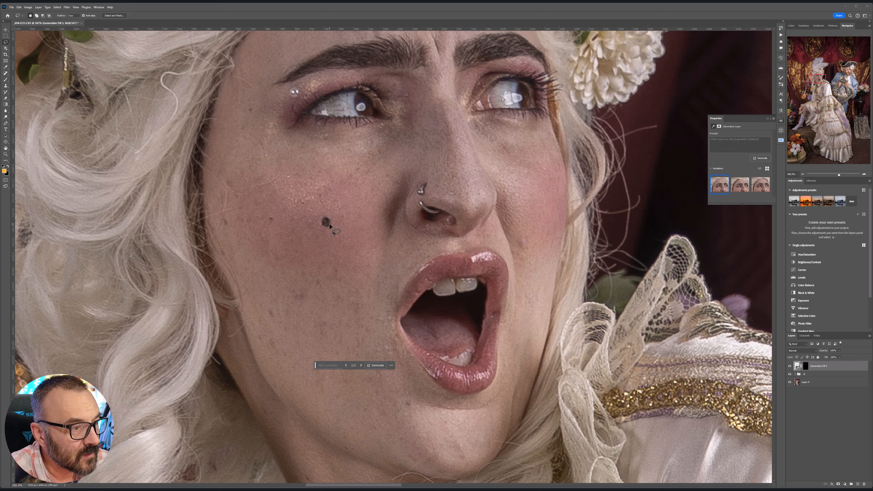
Lasso the beauty mark, the nose piercings and the gem beside the eye together, and run Generative Fill without a prompt.
mouse_move(319, 208)
left_mouse_down()
mouse_move(328, 233)
mouse_move(330, 209)
left_mouse_up()
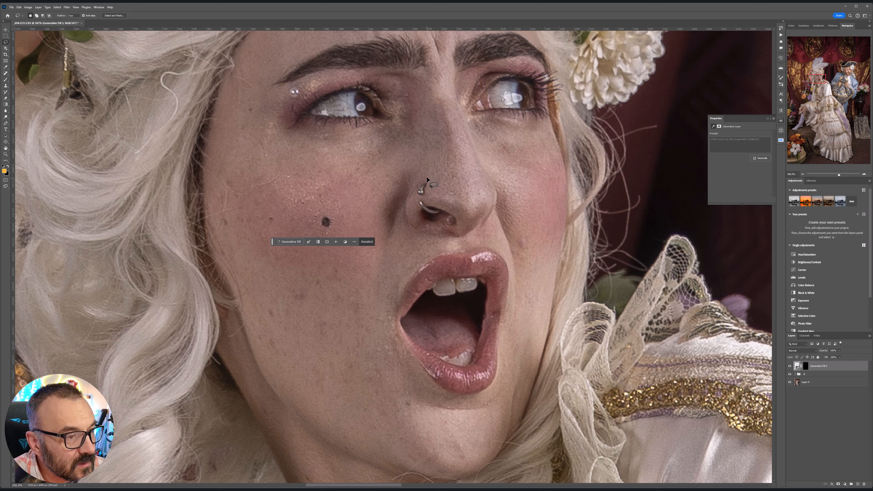
mouse_move(426, 178)
left_mouse_down()
mouse_move(415, 194)
mouse_move(421, 218)
left_mouse_up()
left_click_drag(421, 216, 426, 177)
left_click_drag(295, 84, 297, 84)
right_click(302, 100)
left_click(326, 181)
key("Return")
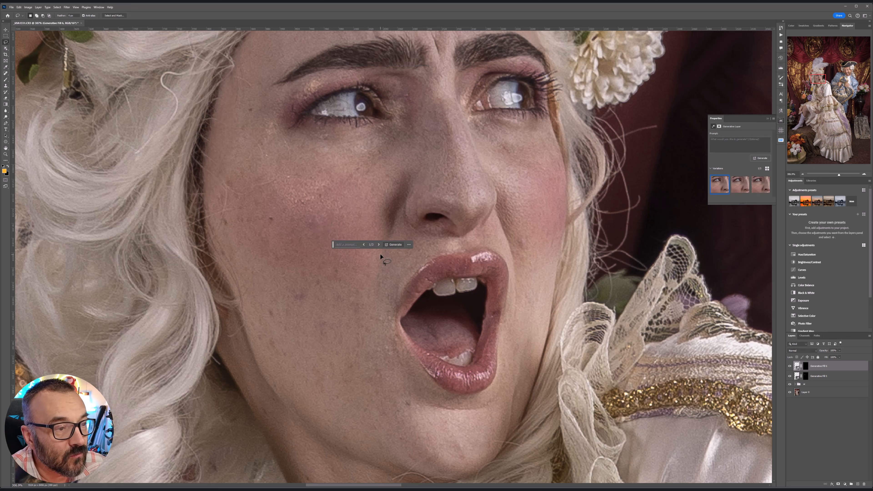
Choose the second variation of the piercing removal and compare the face with and without that layer, leaving it shown.
left_click(378, 244)
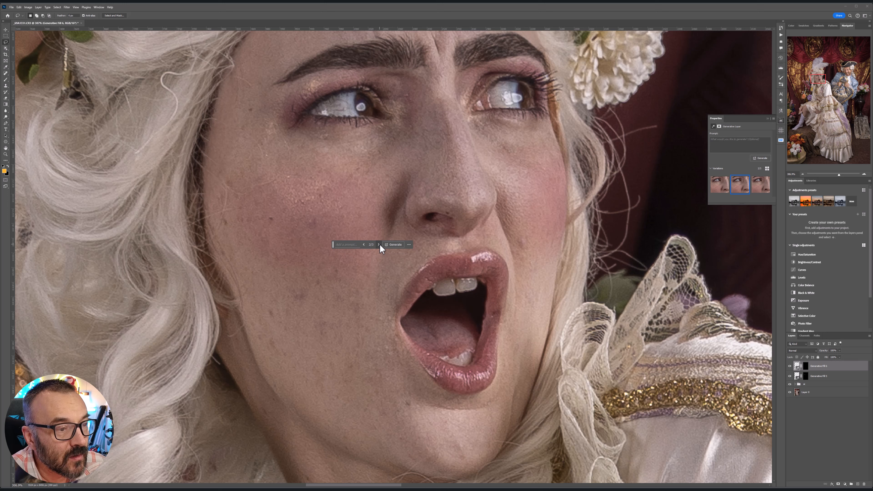
left_click(790, 366)
left_click(790, 366)
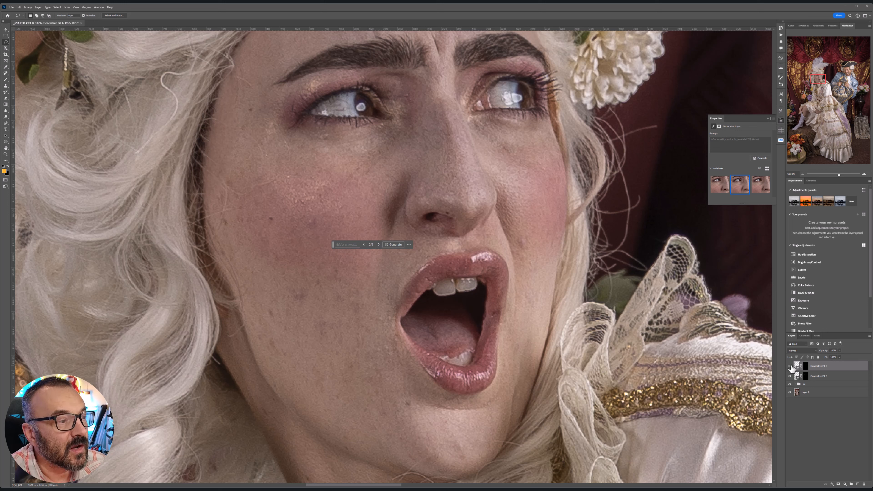
left_click(790, 366)
left_click(790, 365)
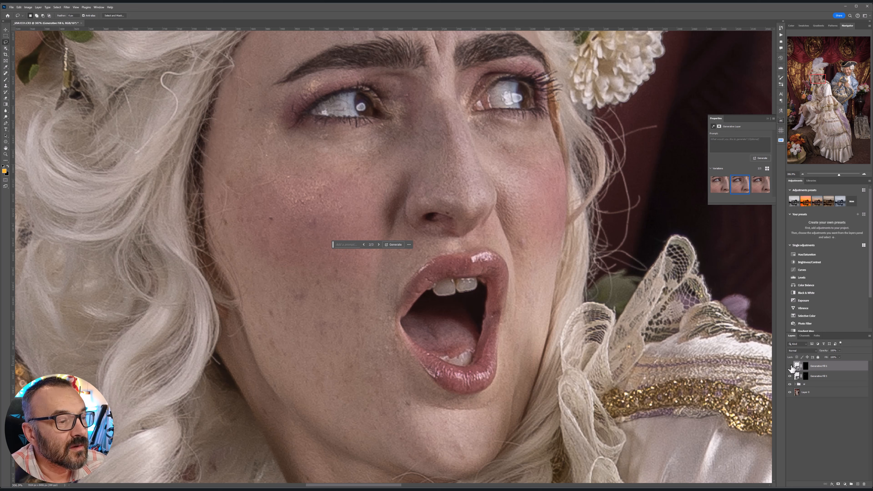
left_click(790, 366)
left_click(789, 366)
left_click(790, 366)
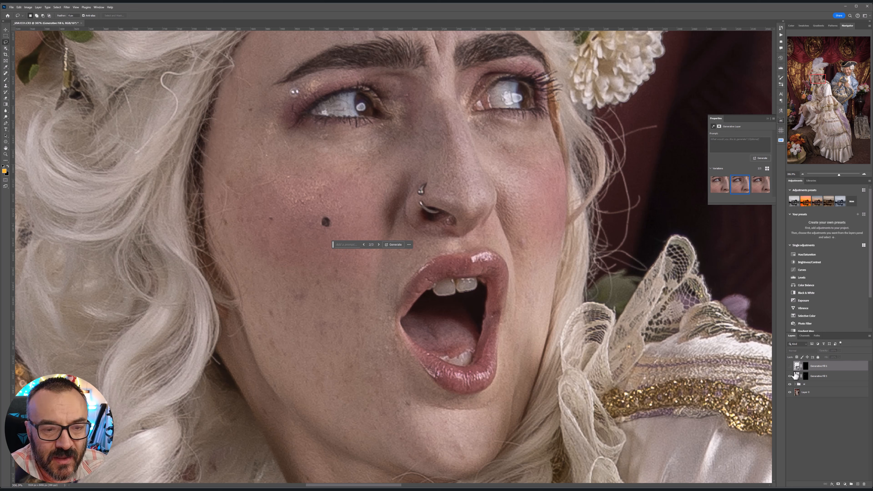
left_click(789, 366)
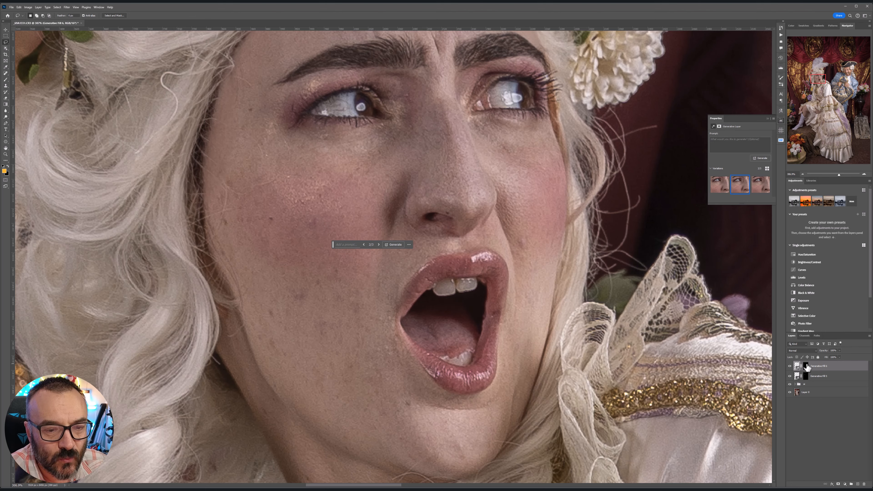
Paint with a black brush at 100% opacity on the top generative layer's mask to restore the beauty mark on the cheek.
left_click(805, 365)
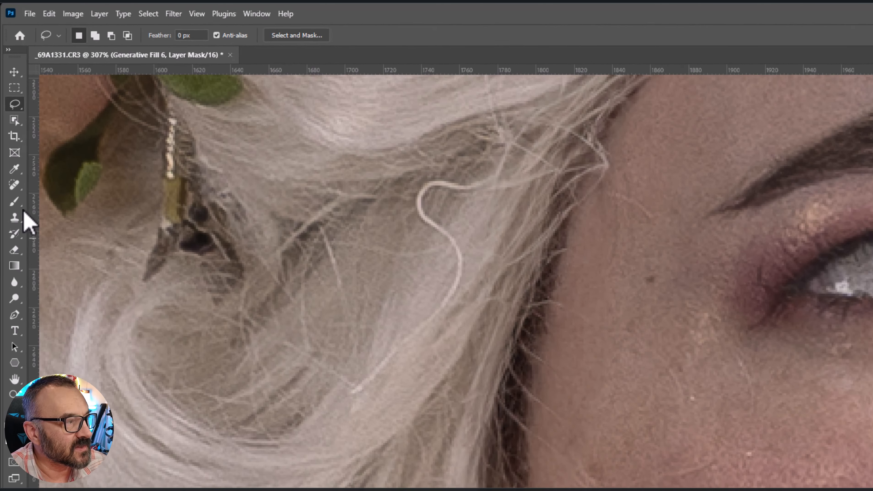
key("b")
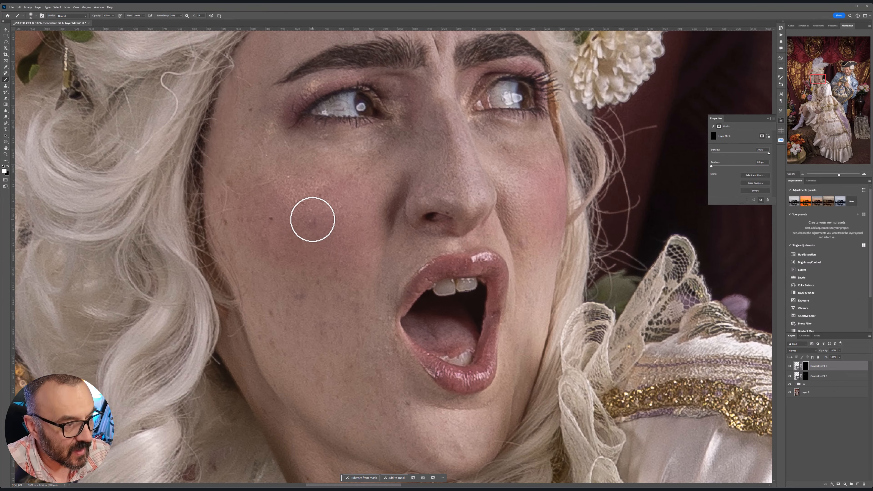
key("0")
key("x")
left_click_drag(319, 224, 330, 221)
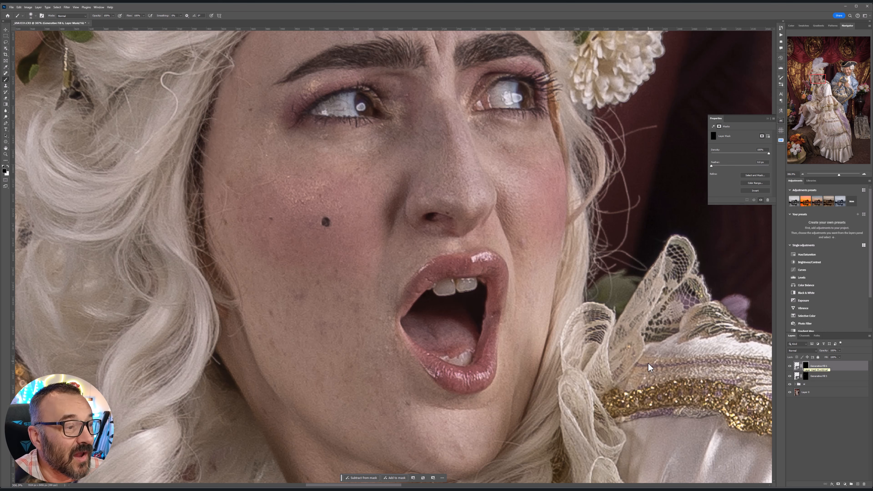
Examine the retouched face, both figures and the dress for remaining flaws, from the woman's head down to her skirt.
scroll(648, 364, "down", 4)
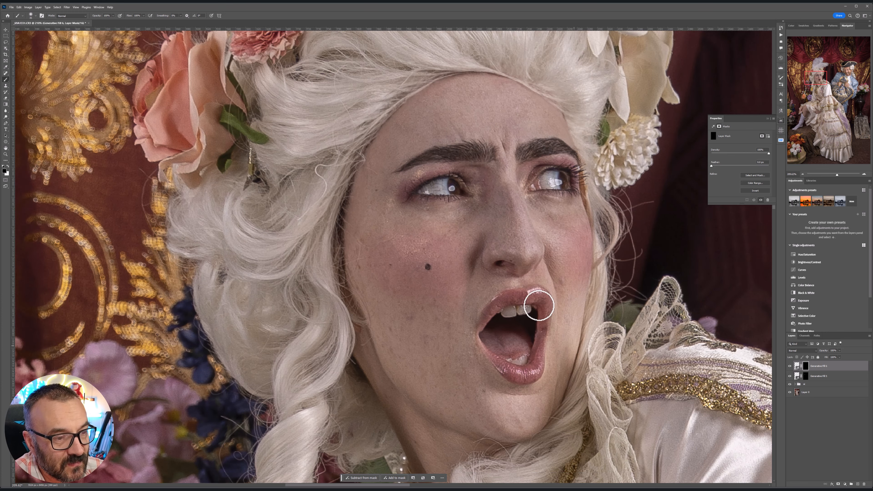
scroll(510, 265, "down", 5)
scroll(514, 275, "down", 2)
scroll(565, 278, "up", 1)
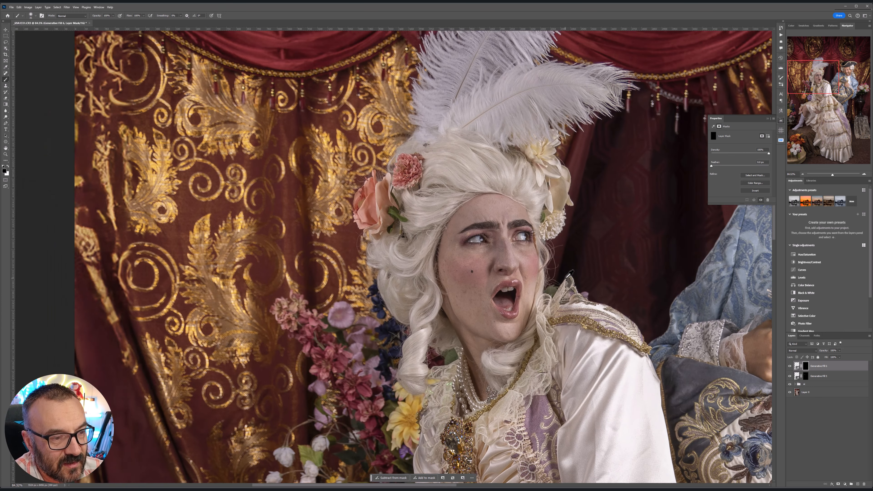
scroll(590, 290, "down", 4)
scroll(584, 291, "up", 5)
scroll(605, 302, "down", 3)
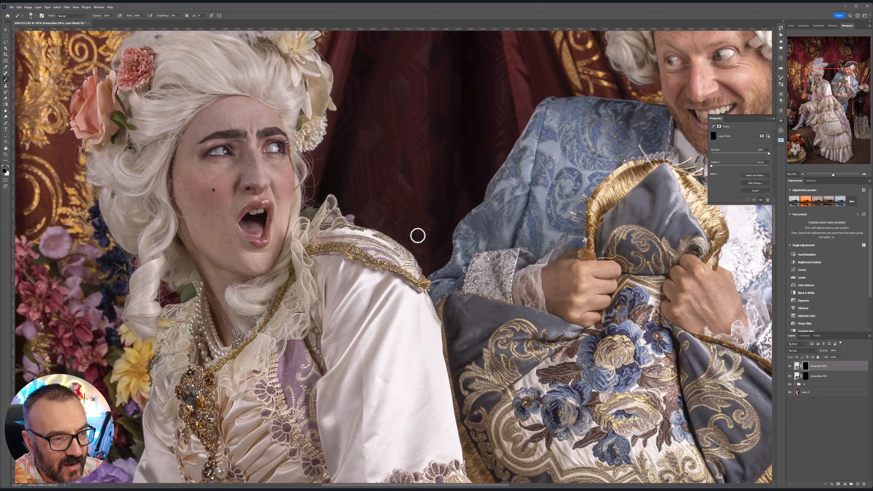
scroll(384, 246, "down", 2)
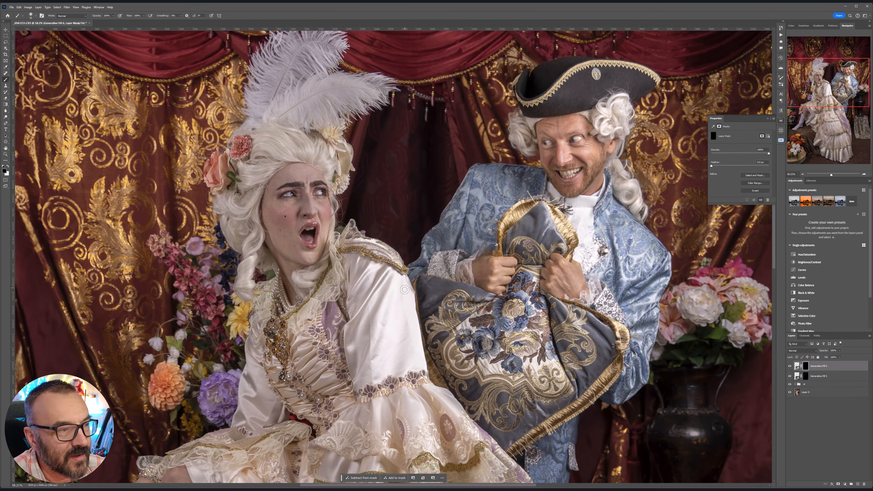
left_click_drag(404, 289, 487, 240)
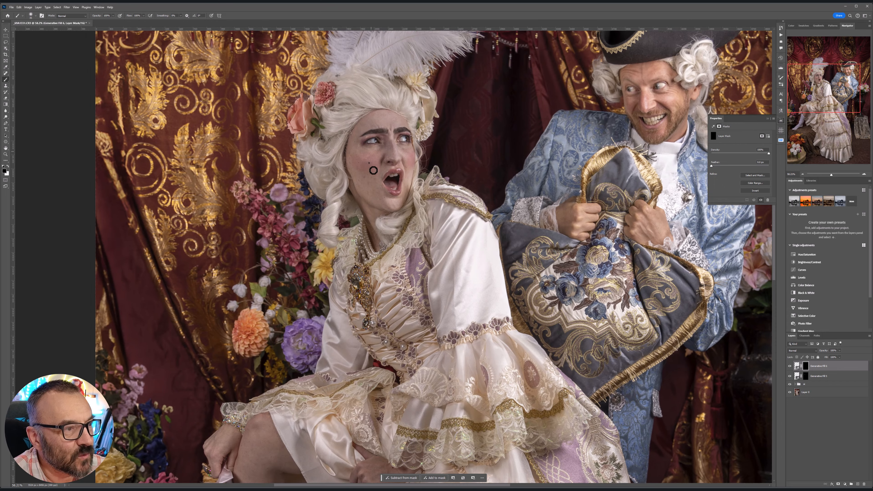
left_click_drag(480, 317, 464, 196)
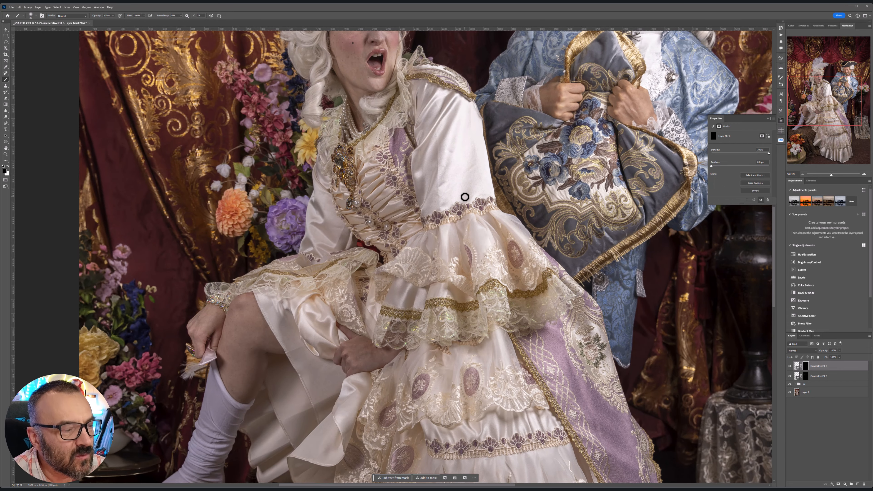
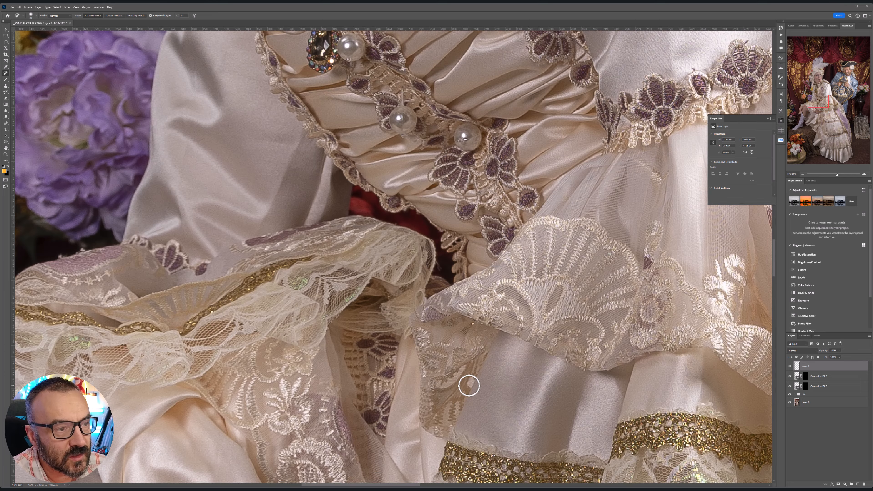
Remove the blemish on the woman's temple beside the eye with the Spot Healing Brush on the new top layer.
left_click_drag(509, 148, 378, 344)
left_click_drag(421, 256, 338, 356)
left_click_drag(420, 155, 403, 254)
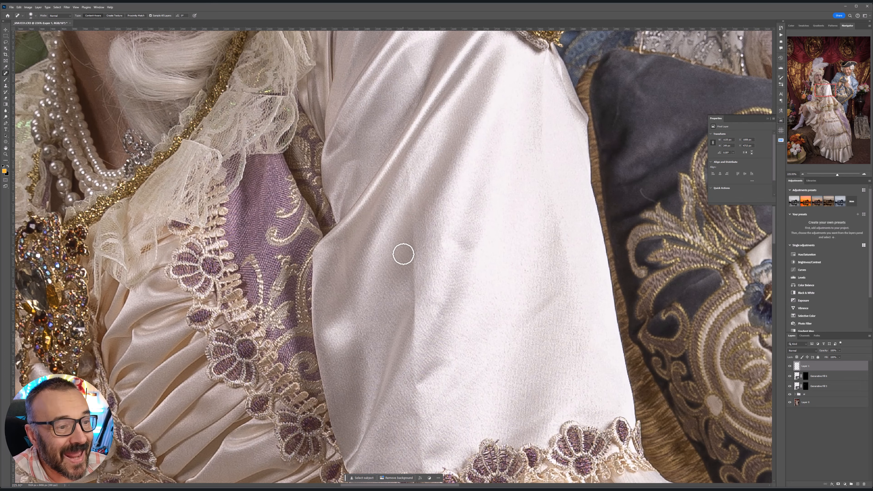
left_click_drag(452, 231, 474, 262)
left_click_drag(335, 79, 442, 211)
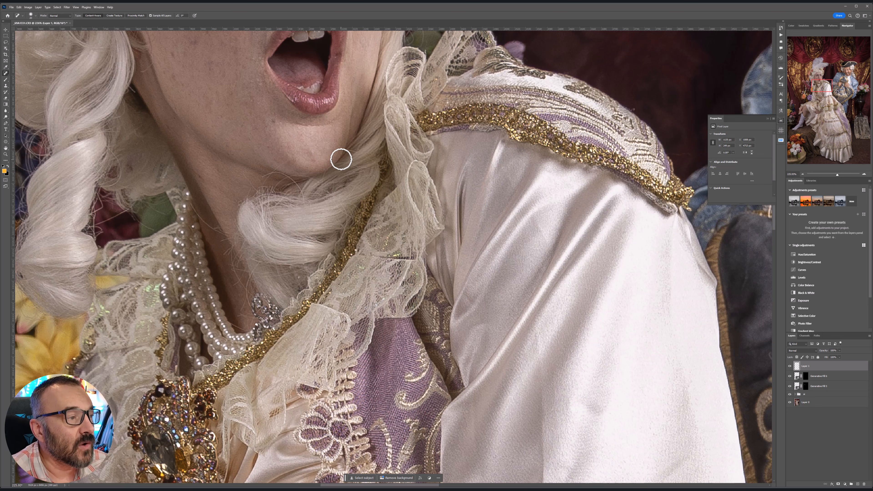
left_click_drag(341, 156, 449, 331)
left_click_drag(431, 192, 444, 304)
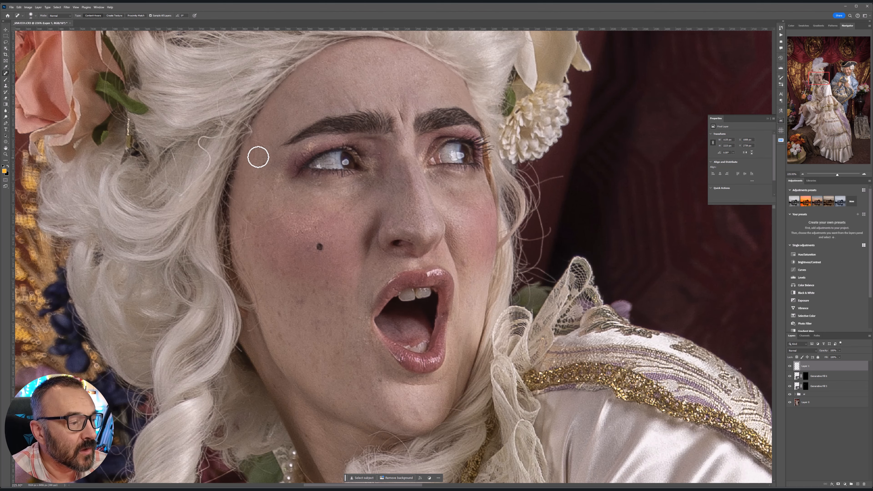
left_click(264, 165)
left_click_drag(489, 169, 419, 224)
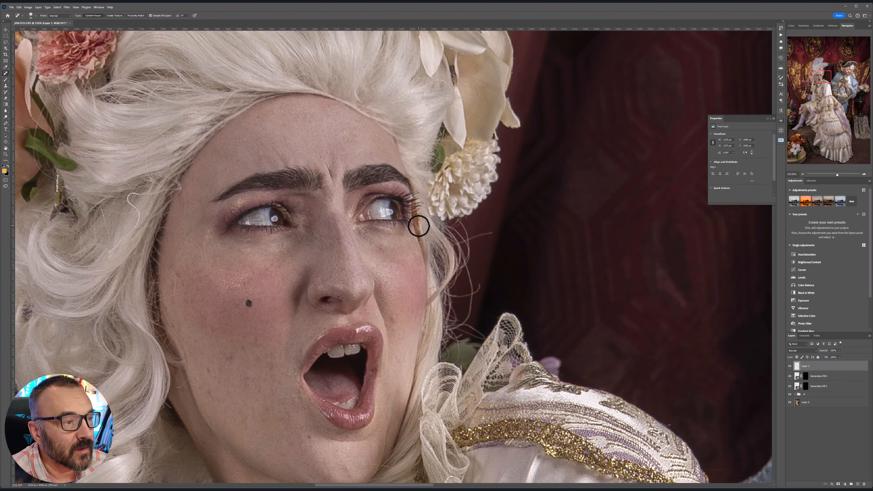
Heal away the stray curved thread on the cushion's grey-blue velvet, next to the gold scroll embroidery.
mouse_move(616, 334)
left_mouse_down()
mouse_move(431, 240)
mouse_move(318, 31)
left_mouse_up()
mouse_move(550, 251)
left_mouse_down()
mouse_move(530, 260)
mouse_move(446, 82)
left_mouse_up()
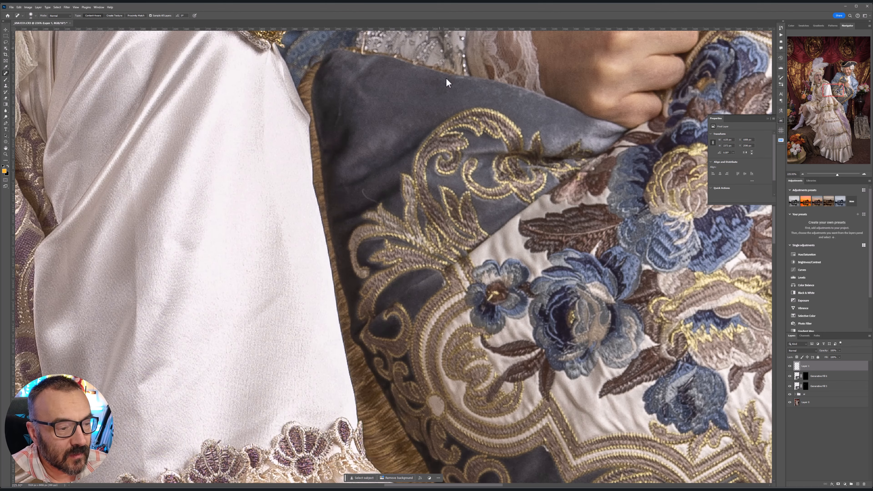
left_click_drag(362, 190, 373, 200)
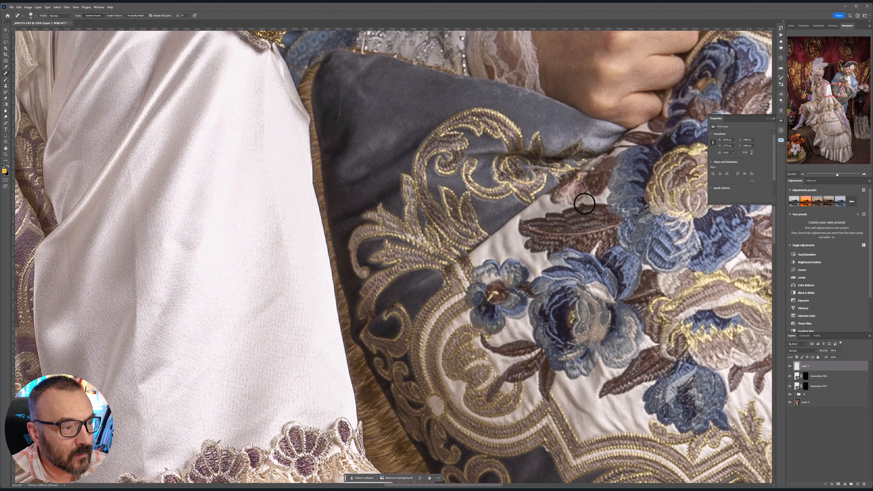
Heal away the stray gold fringe strands sticking out from the cushion's upper tip over the man's coat and collar.
left_click_drag(585, 204, 414, 310)
left_click_drag(560, 210, 503, 249)
left_click_drag(548, 181, 534, 109)
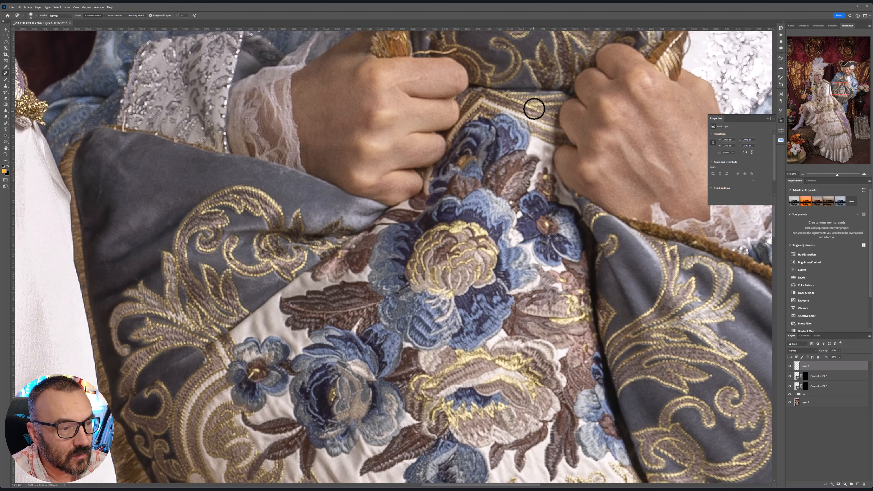
left_click_drag(561, 62, 468, 354)
left_click_drag(486, 192, 416, 382)
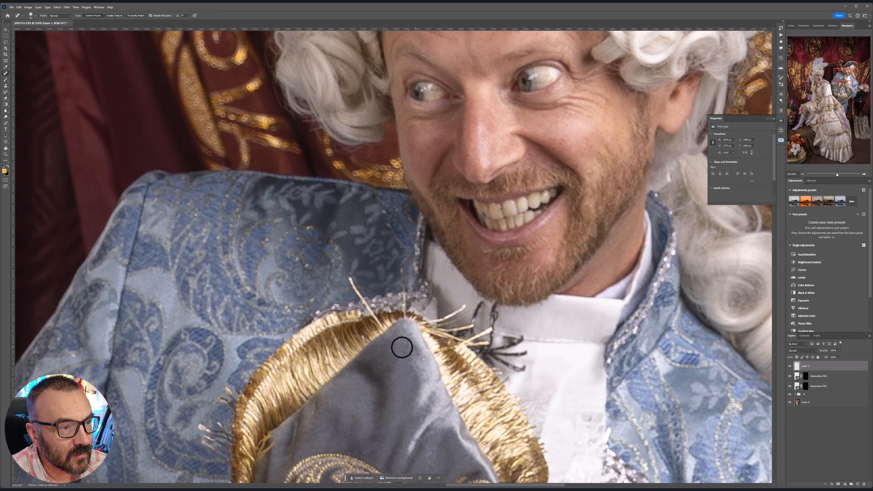
left_click_drag(348, 281, 388, 329)
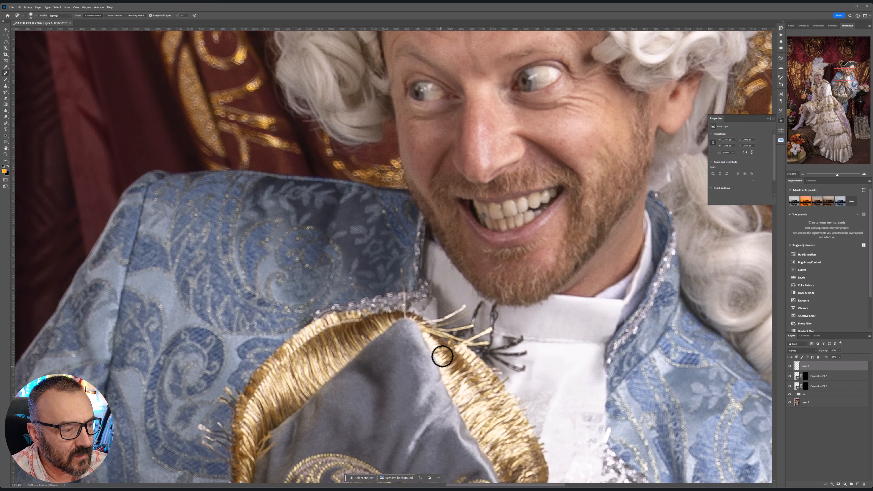
left_click_drag(403, 272, 404, 292)
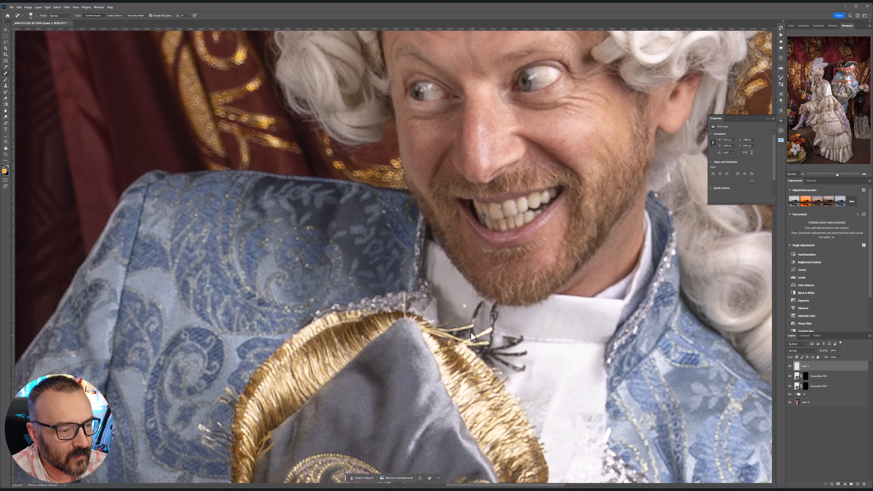
left_click(449, 318)
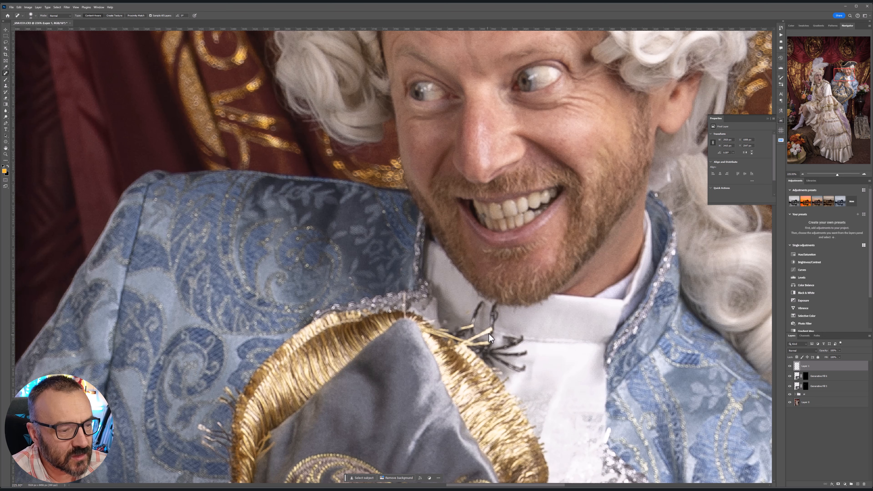
left_click_drag(468, 340, 491, 327)
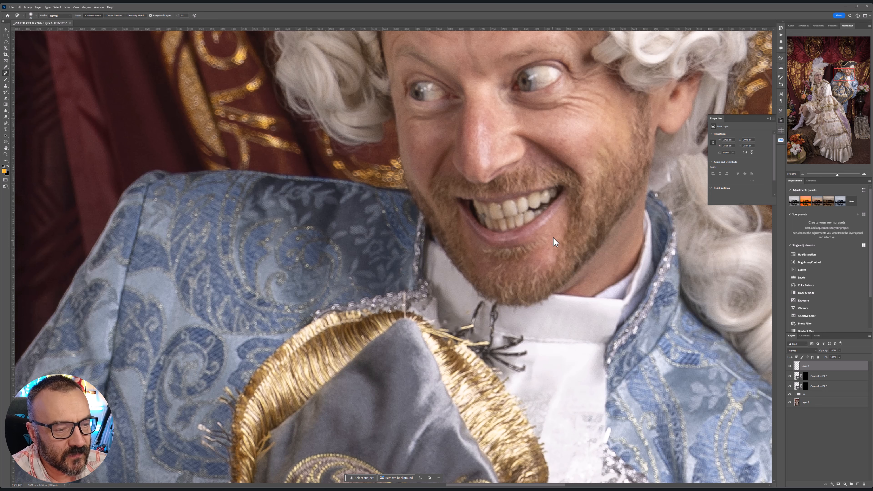
Heal the spot on the man's forehead and the lint on his black hat above the wig curls.
left_click_drag(553, 238, 512, 333)
left_click_drag(534, 281, 448, 354)
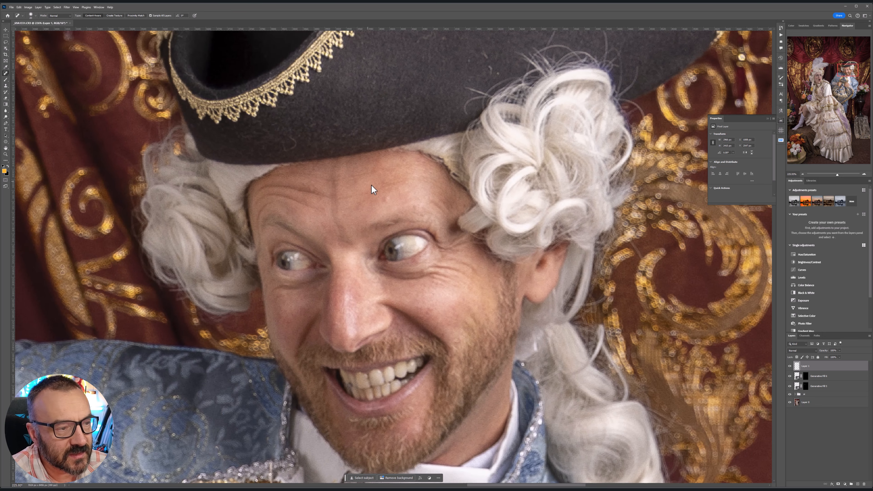
left_click(389, 203)
left_click_drag(459, 159, 483, 315)
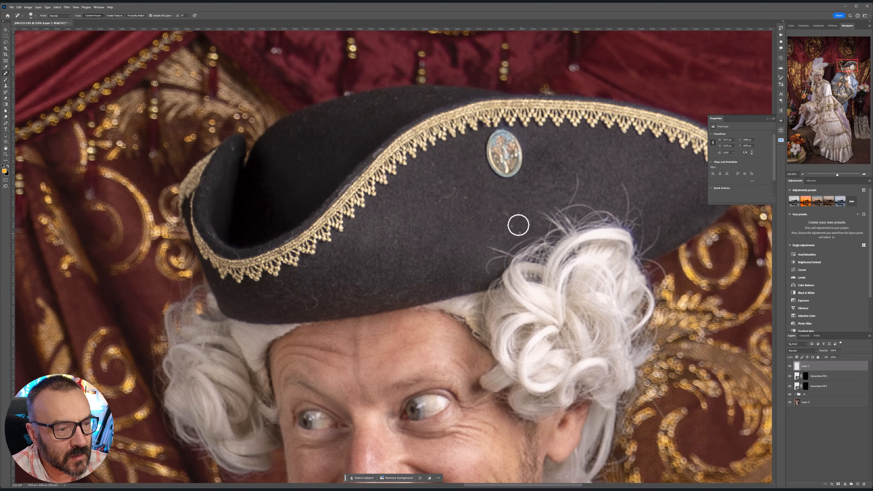
left_click_drag(511, 221, 510, 233)
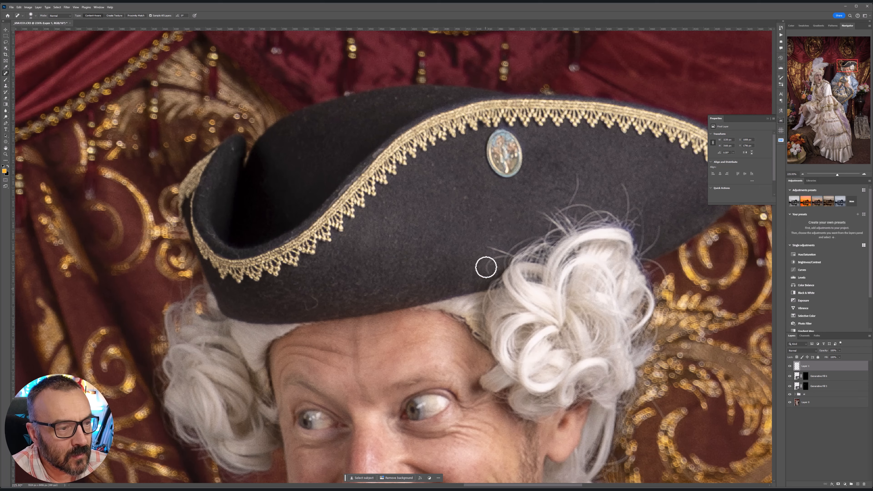
Examine the man's face, coat, hands and the cushion for remaining flaws, and review the entire portrait.
mouse_move(593, 187)
left_mouse_down()
mouse_move(312, 171)
mouse_move(368, 46)
left_mouse_up()
left_click_drag(425, 325, 576, 135)
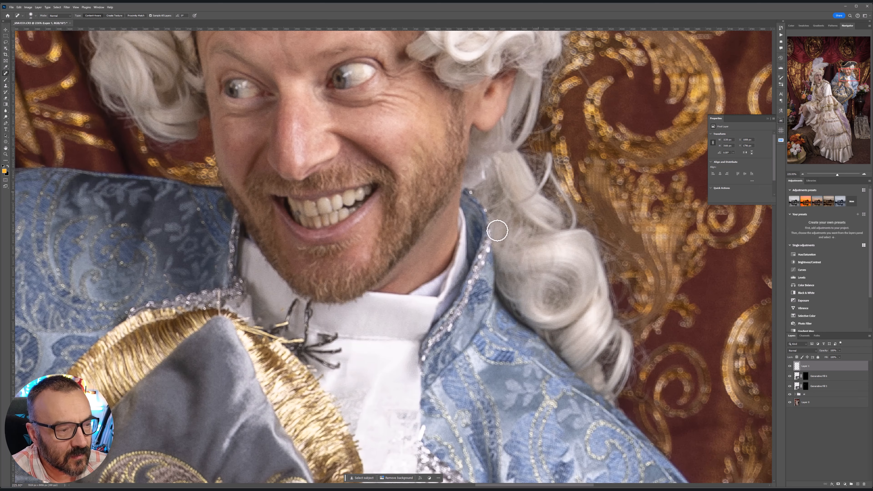
left_click_drag(415, 285, 529, 175)
left_click_drag(568, 363, 522, 208)
left_click_drag(493, 127, 470, 48)
left_click_drag(548, 253, 621, 78)
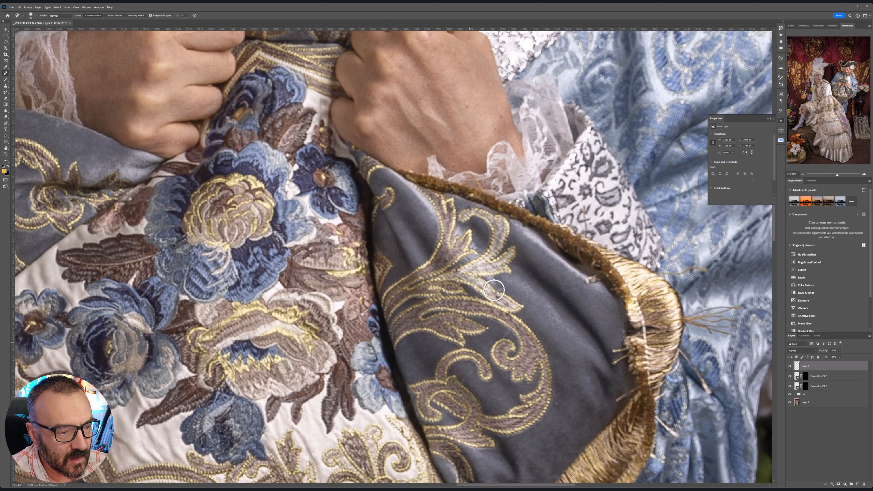
left_click_drag(445, 343, 501, 234)
left_click_drag(422, 354, 500, 233)
scroll(501, 233, "down", 10)
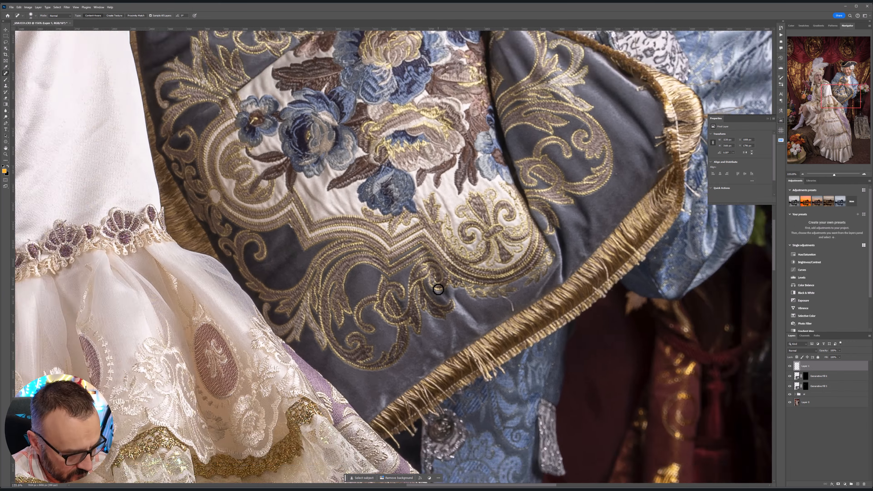
scroll(438, 290, "down", 5)
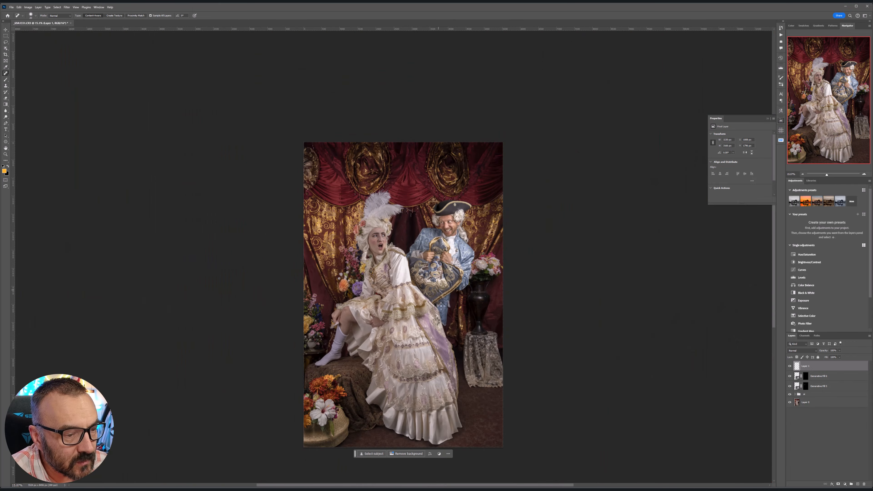
scroll(464, 296, "up", 2)
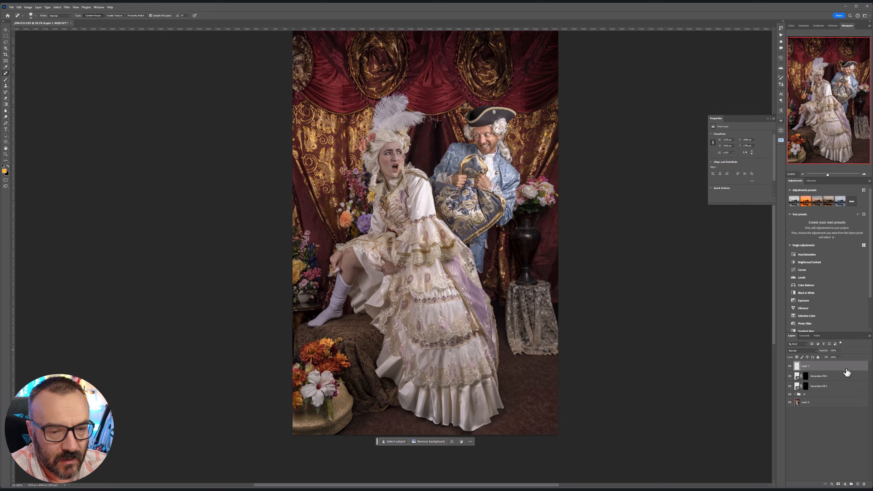
Rename the healing layer touchup, and move the two loose generative fill layers into the collapsed group below them.
double_click(807, 366)
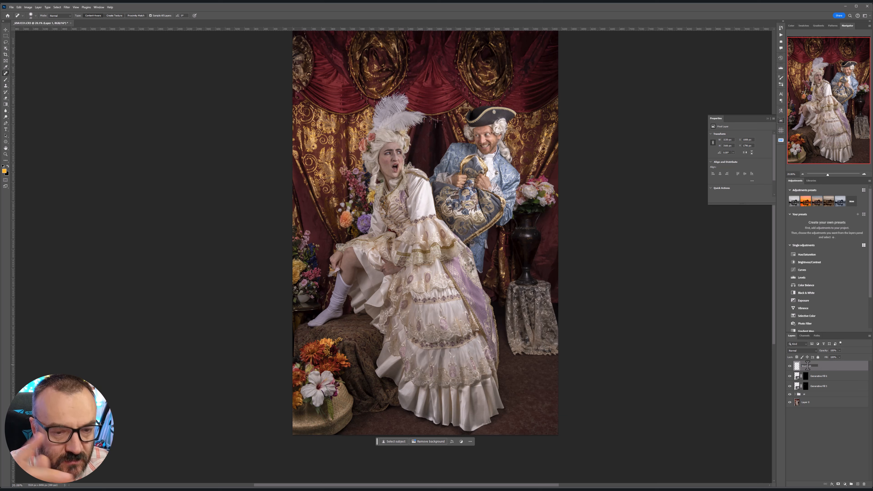
key("Return")
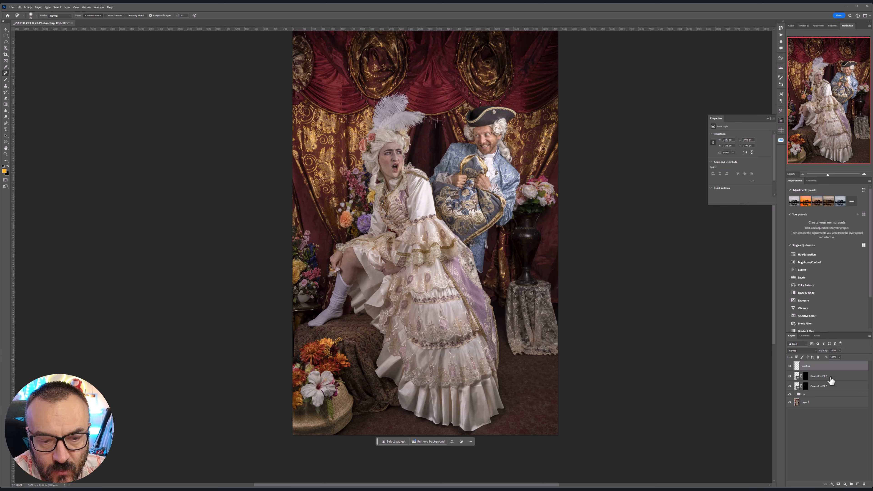
left_click(831, 378)
left_click(825, 386, "shift")
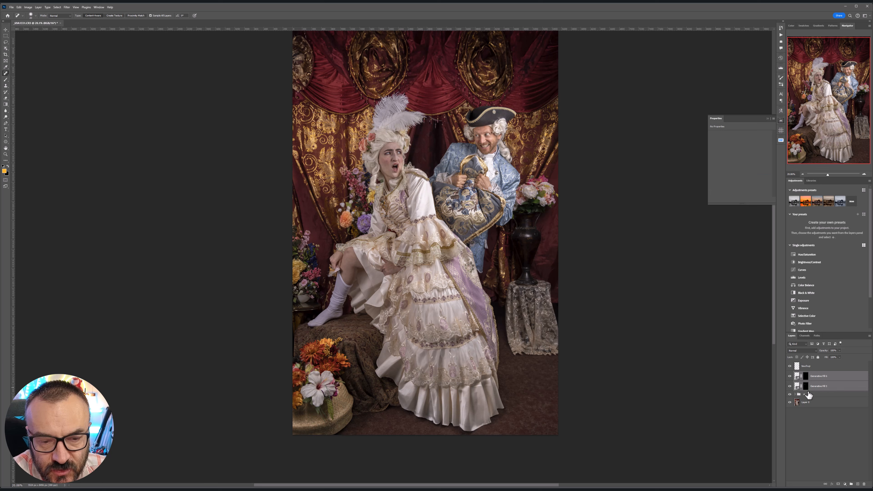
left_click(794, 394)
left_click_drag(821, 387, 820, 397)
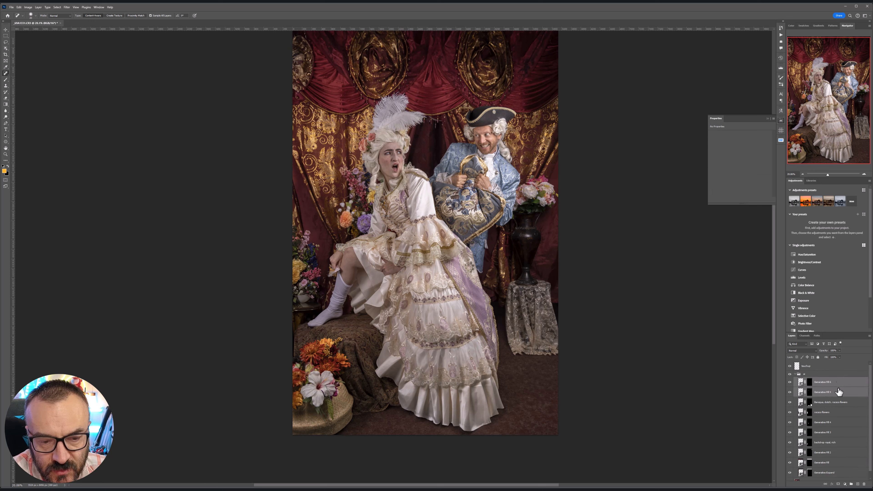
left_click(795, 374)
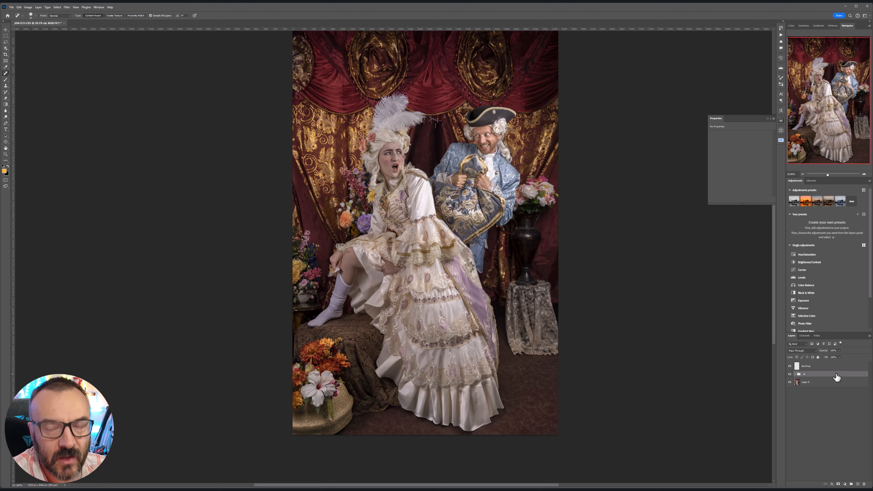
Stamp all visible layers into a new layer above touchup and apply Dust & Scratches with radius 16 pixels and threshold 0.
left_click(821, 366)
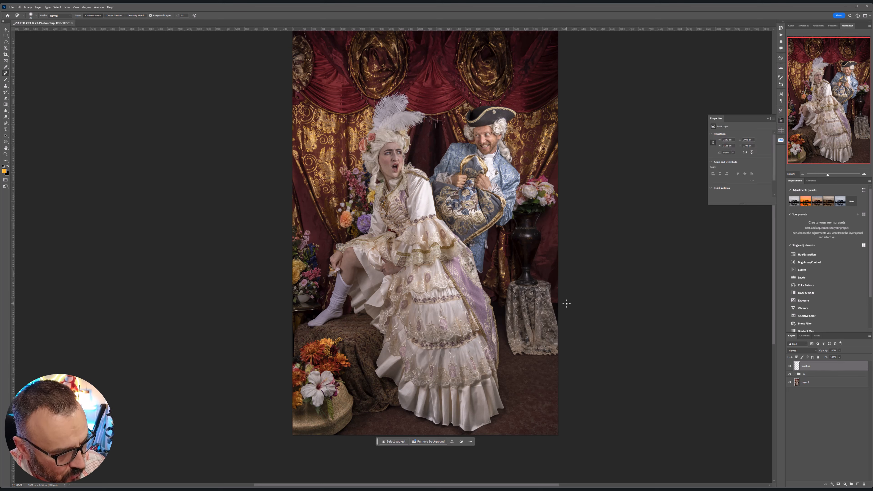
key("ctrl+shift+alt+e")
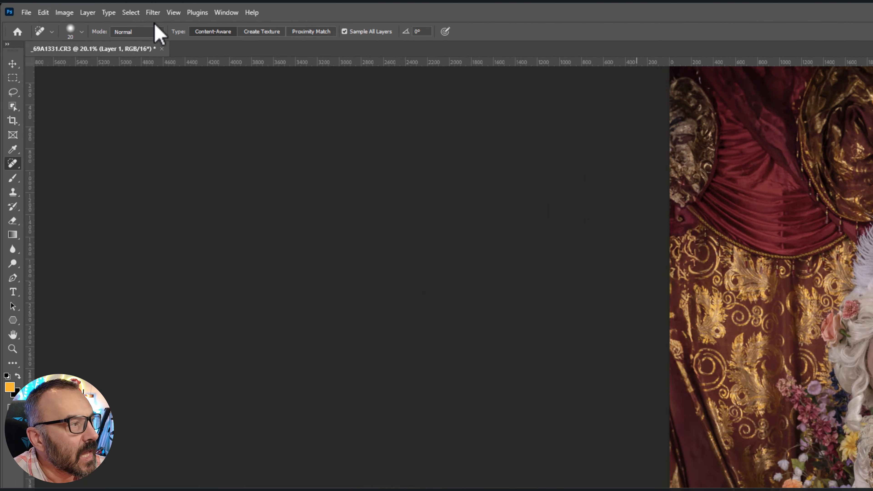
left_click(67, 6)
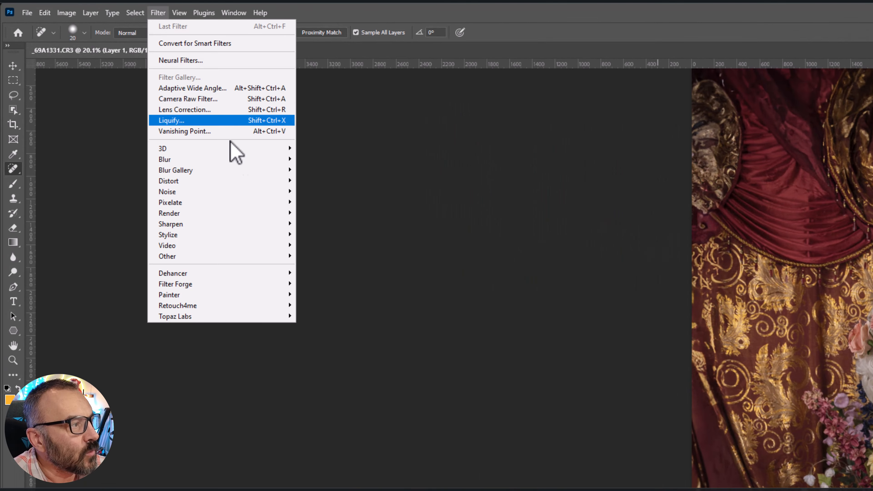
mouse_move(259, 191)
left_click(321, 213)
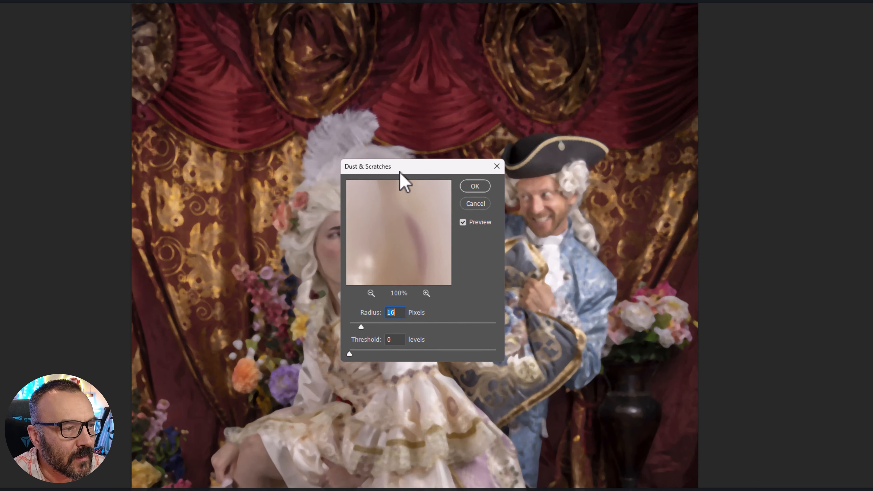
left_click_drag(399, 172, 565, 203)
left_click(342, 251)
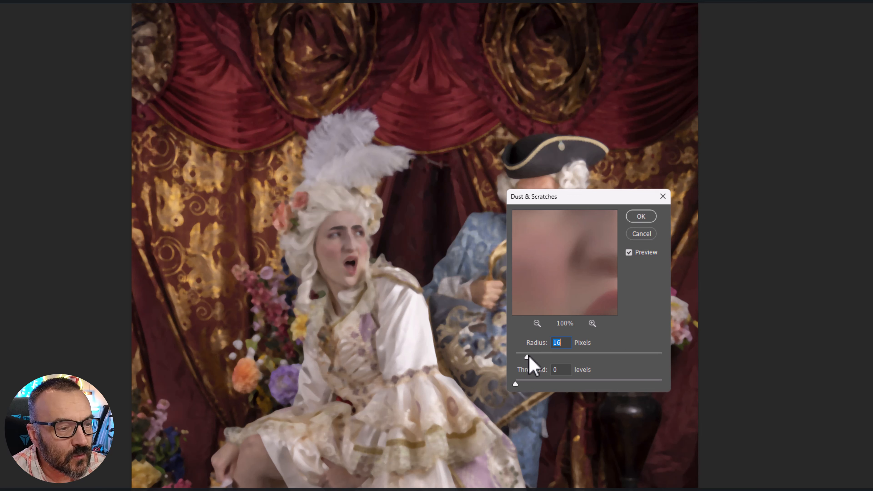
mouse_move(527, 357)
left_mouse_down()
mouse_move(535, 358)
mouse_move(520, 356)
mouse_move(527, 359)
left_mouse_up()
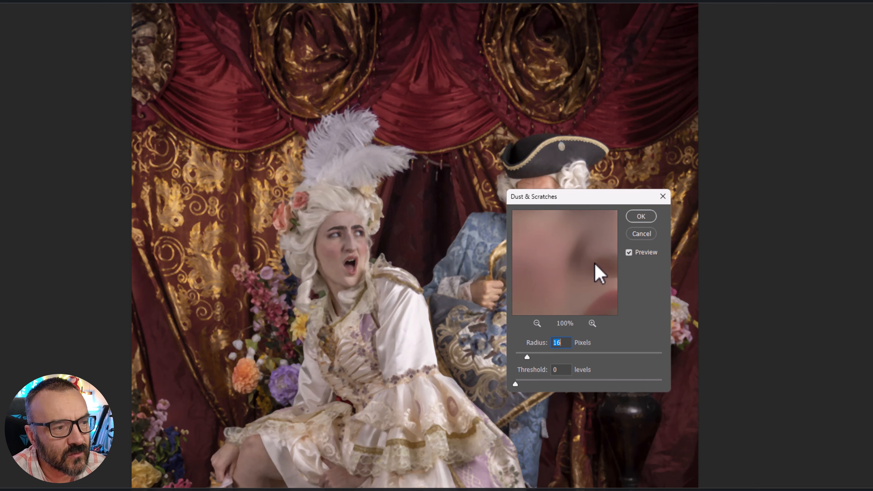
left_click(640, 216)
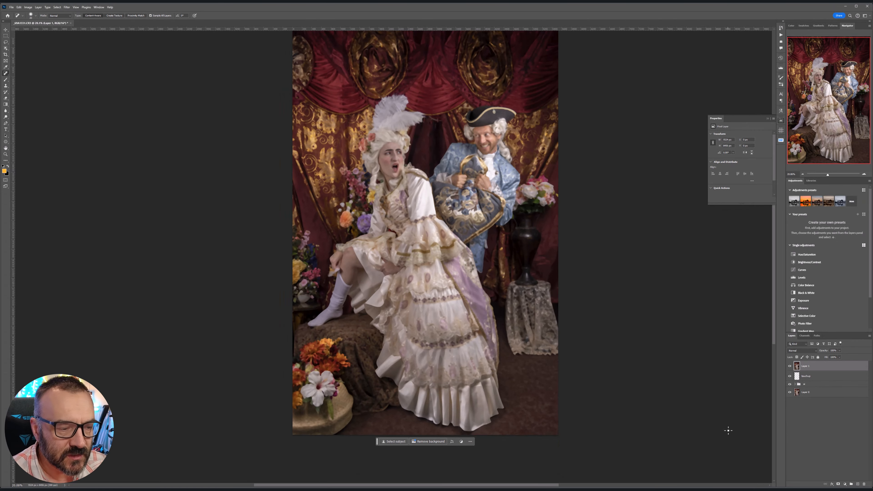
Rename the filtered layer smooth and add a black layer mask that hides it entirely.
double_click(806, 366)
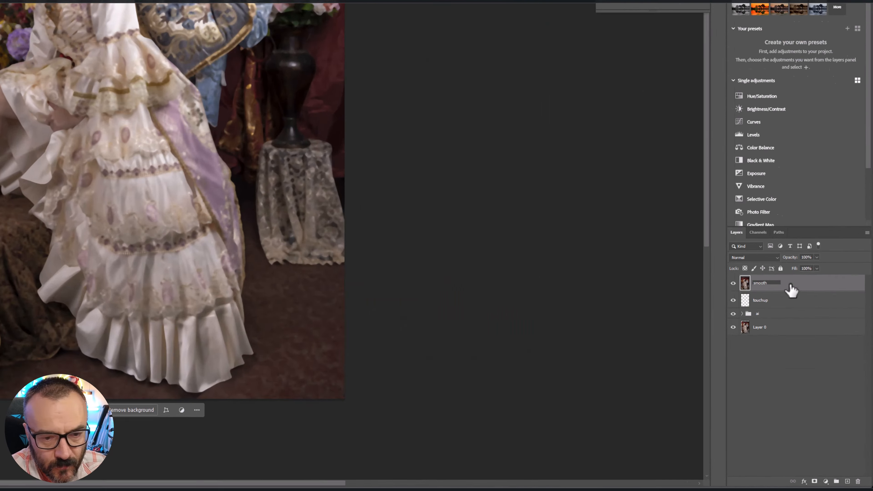
key("Return")
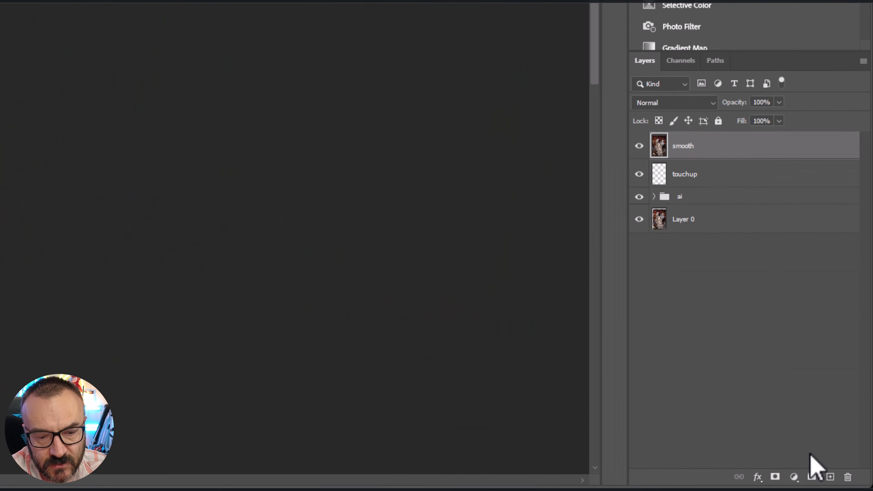
left_click(775, 477, "alt")
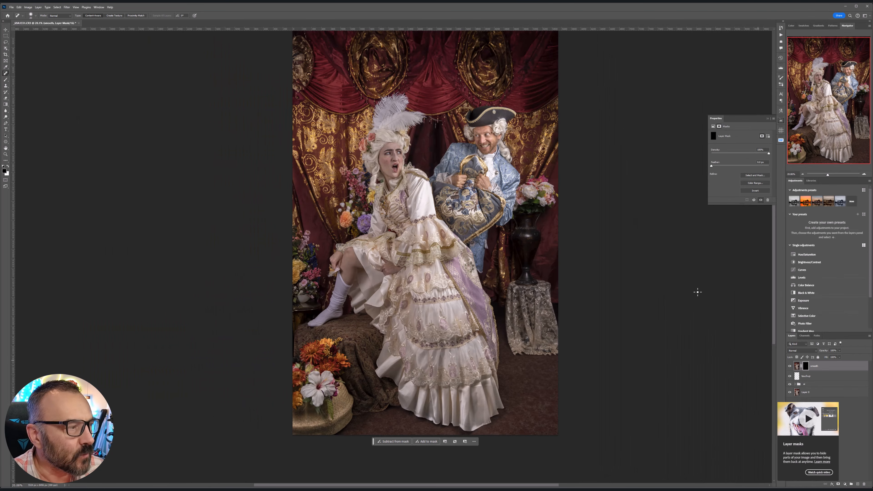
Reveal the smoothing on the woman's cheek by painting white on the mask with an enlarged Soft Round brush at reduced opacity.
left_click(5, 80)
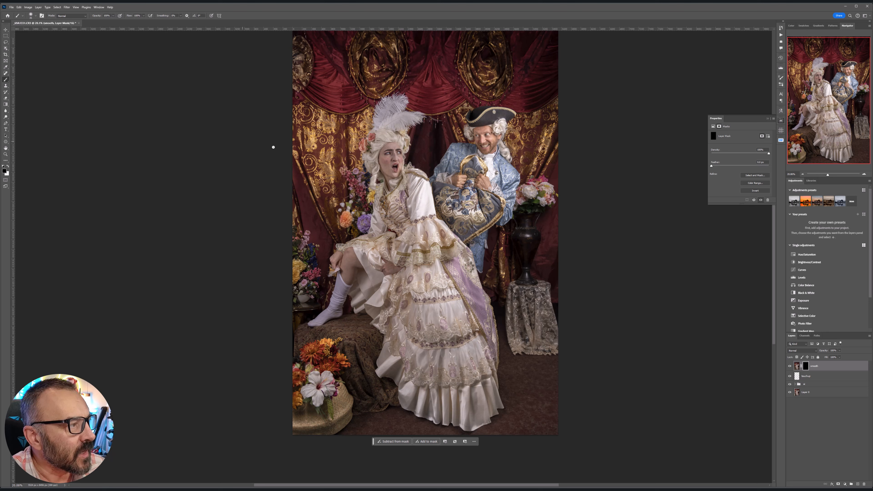
right_click(384, 174)
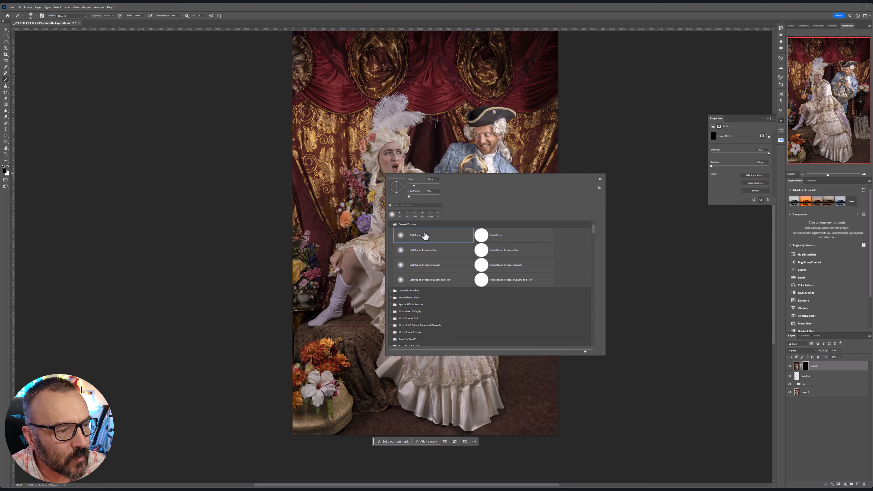
left_click(225, 200)
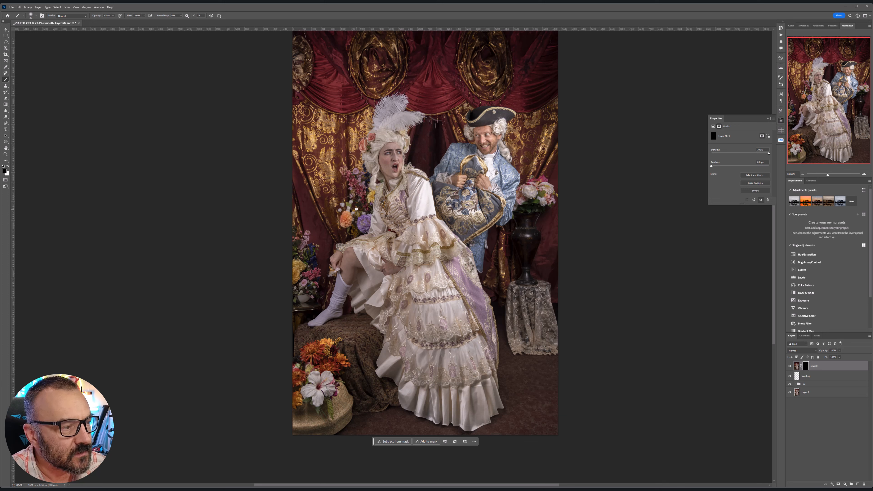
key("x")
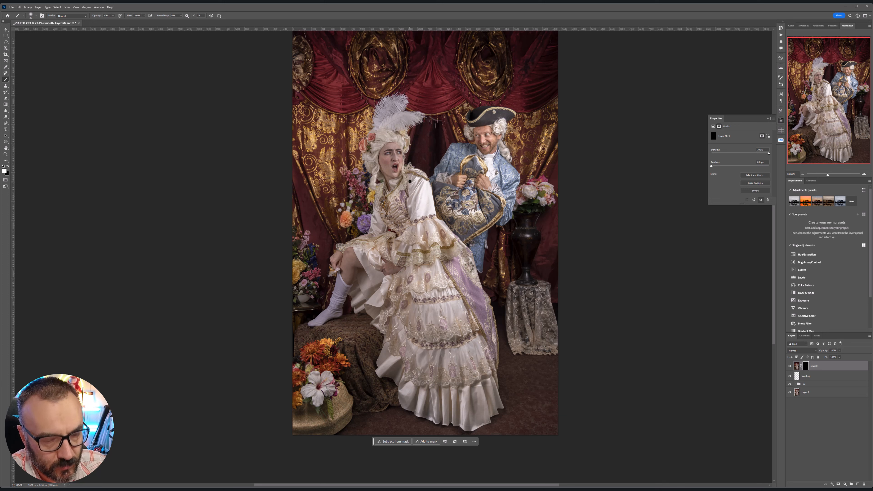
key("bracketright")
key("bracketright")
scroll(388, 159, "up", 15)
key("bracketright")
key("bracketright")
key("bracketright")
key("bracketright")
key("bracketright")
key("bracketright")
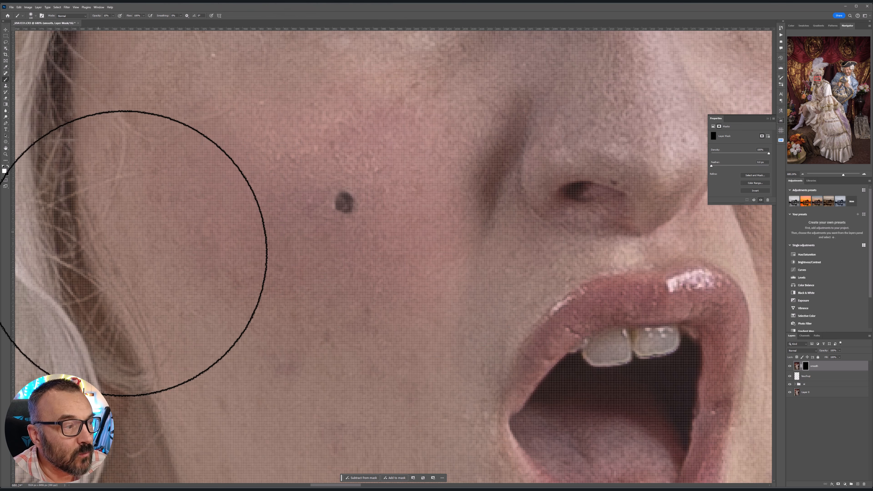
Paint the smoothing onto the rest of the woman's face, covering her jaw, chin, neck and forehead.
scroll(459, 289, "down", 4)
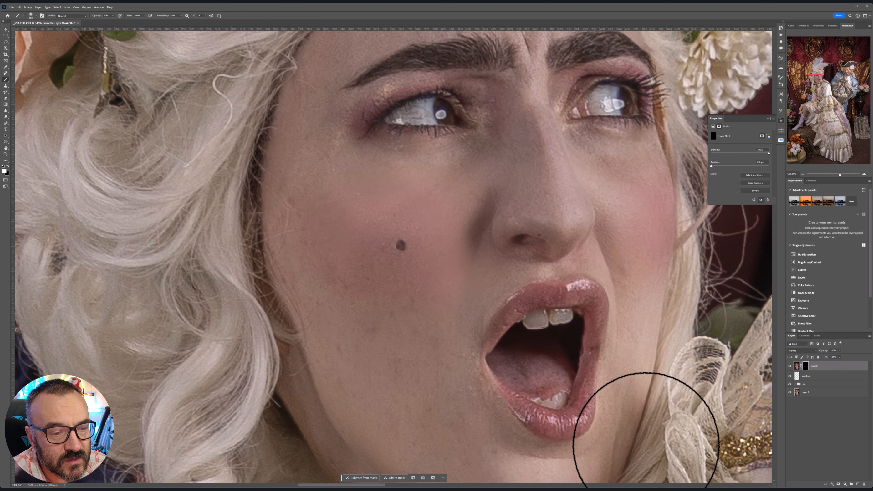
scroll(619, 283, "down", 5)
scroll(510, 280, "down", 4)
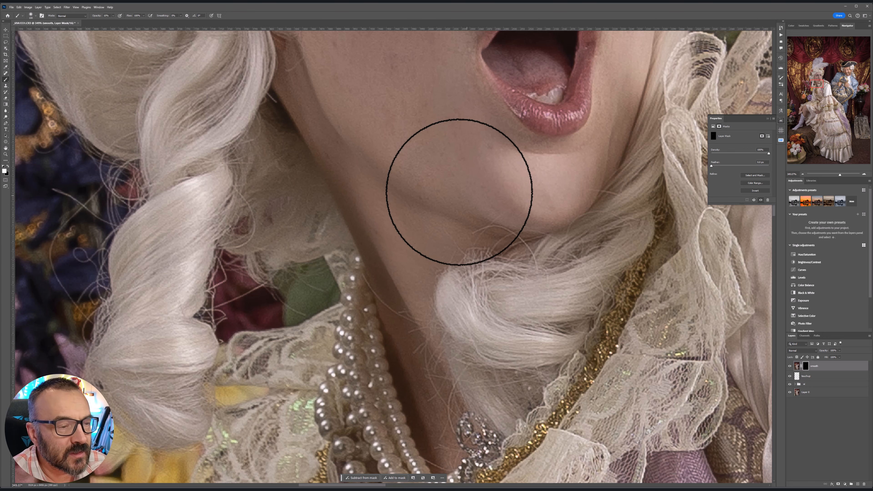
scroll(481, 275, "up", 12)
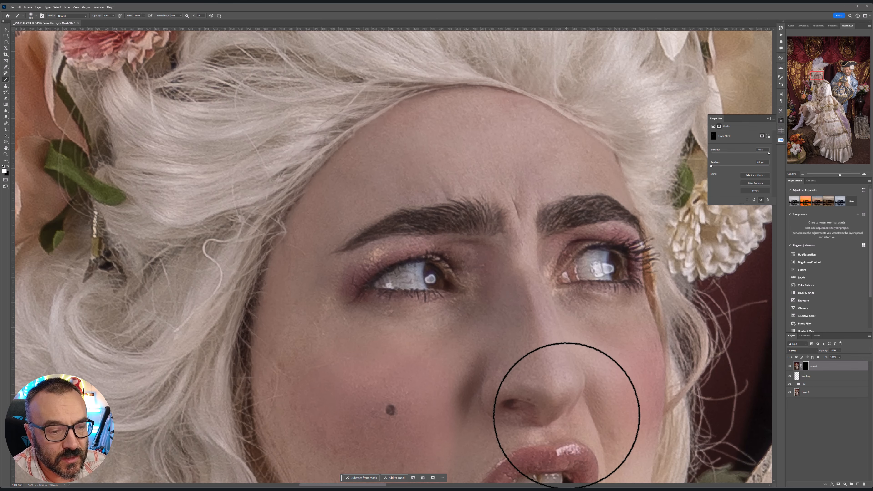
Paint the smoothing onto the skin of the woman's raised knee and bare leg down to the stocking.
scroll(566, 415, "down", 15)
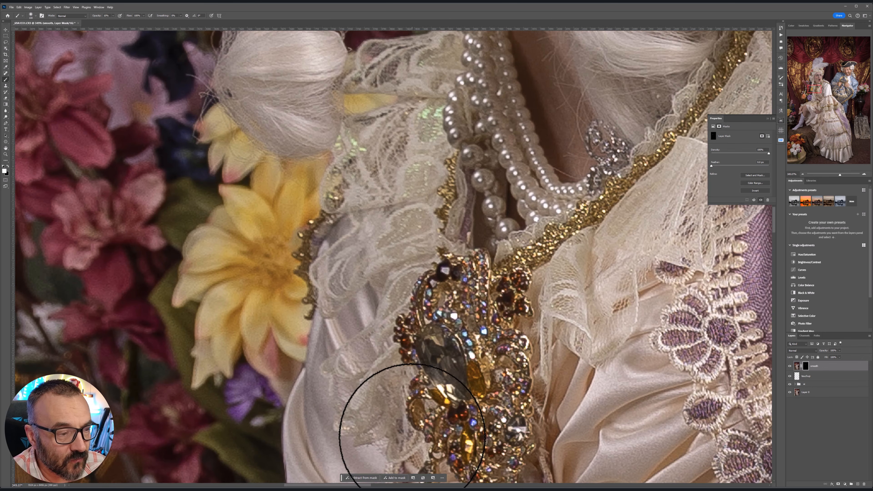
scroll(412, 427, "down", 15)
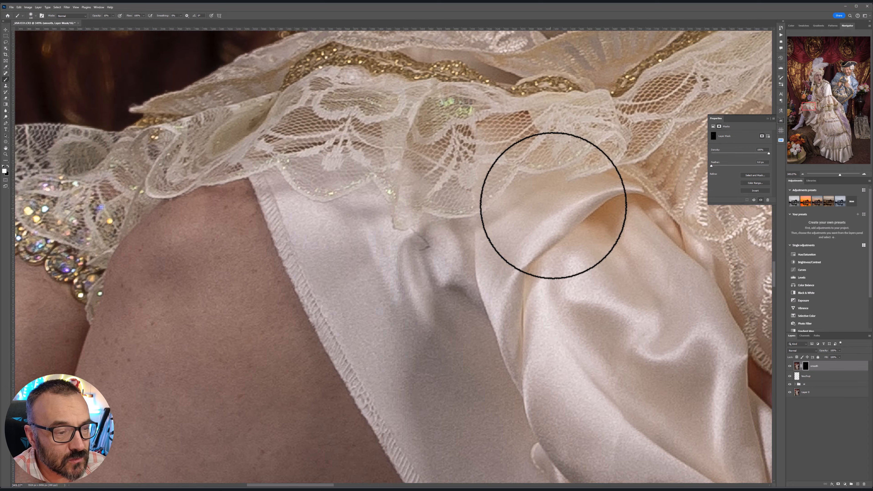
scroll(553, 205, "down", 5)
scroll(583, 232, "left", 10)
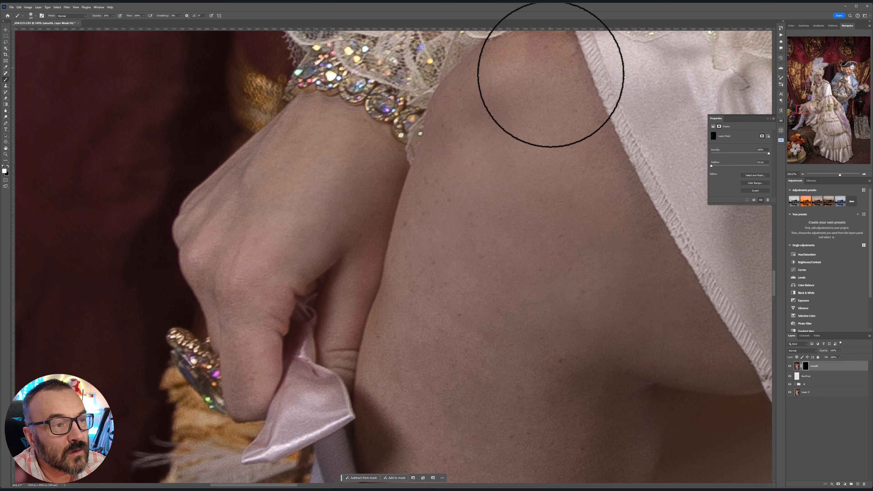
scroll(545, 195, "down", 8)
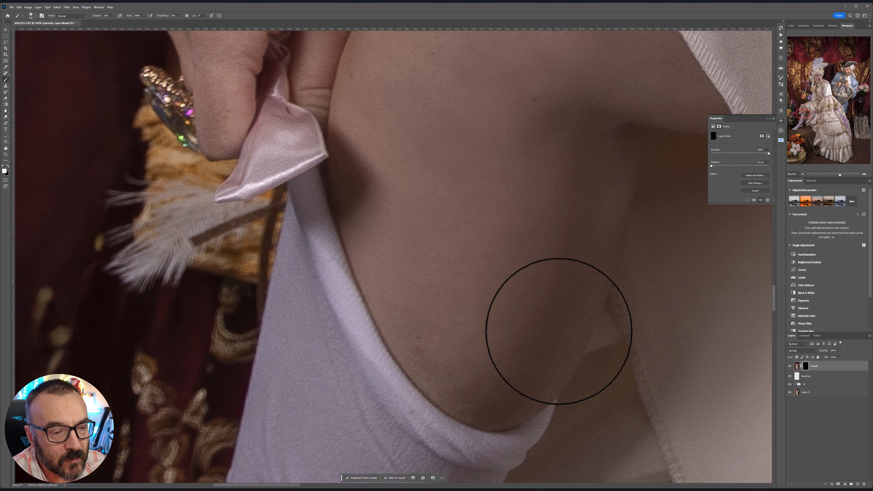
scroll(548, 387, "down", 8)
left_click_drag(469, 236, 428, 422)
Paint the smoothing over the skin of the man's hands gripping the cushion.
scroll(367, 309, "up", 5)
scroll(379, 306, "up", 1)
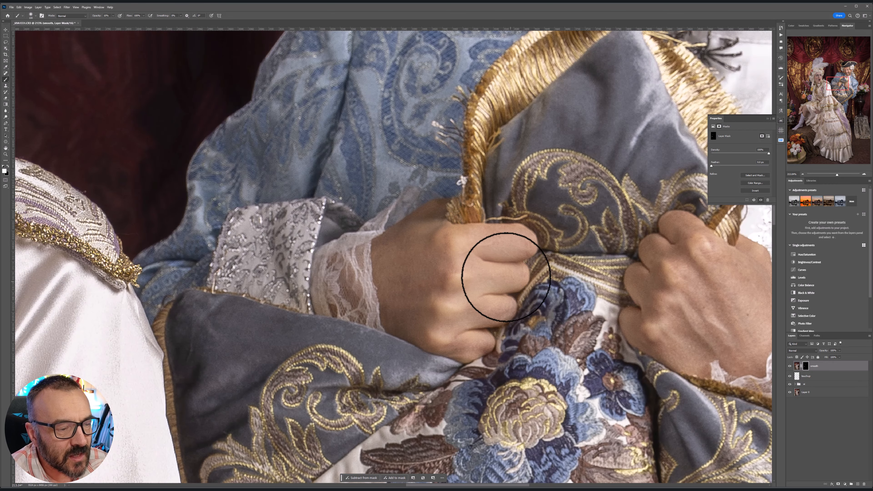
left_click_drag(614, 330, 368, 344)
mouse_move(503, 298)
left_mouse_down()
mouse_move(480, 256)
mouse_move(487, 230)
mouse_move(463, 303)
mouse_move(476, 341)
mouse_move(551, 336)
mouse_move(537, 254)
mouse_move(576, 321)
mouse_move(540, 364)
mouse_move(513, 361)
mouse_move(573, 291)
left_mouse_up()
Soften the man's forehead wrinkles, cheeks and neck by painting white on the smooth layer's mask.
scroll(573, 291, "up", 12)
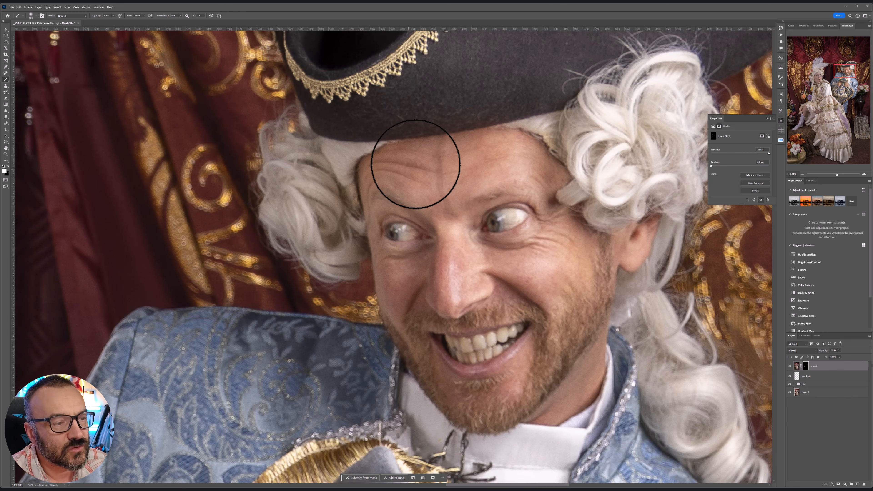
mouse_move(415, 164)
left_mouse_down()
mouse_move(485, 158)
mouse_move(437, 169)
mouse_move(468, 244)
mouse_move(453, 304)
mouse_move(413, 263)
mouse_move(499, 275)
mouse_move(597, 248)
mouse_move(579, 341)
mouse_move(553, 405)
mouse_move(628, 203)
mouse_move(518, 126)
mouse_move(406, 155)
mouse_move(357, 151)
mouse_move(554, 165)
mouse_move(533, 236)
mouse_move(368, 282)
mouse_move(389, 283)
mouse_move(351, 230)
mouse_move(452, 265)
mouse_move(589, 267)
mouse_move(571, 384)
mouse_move(560, 395)
left_mouse_up()
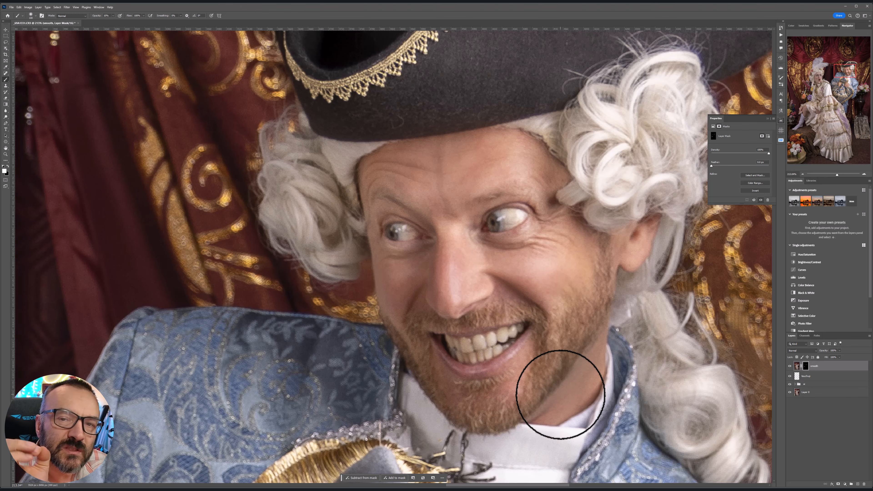
scroll(375, 299, "up", 5)
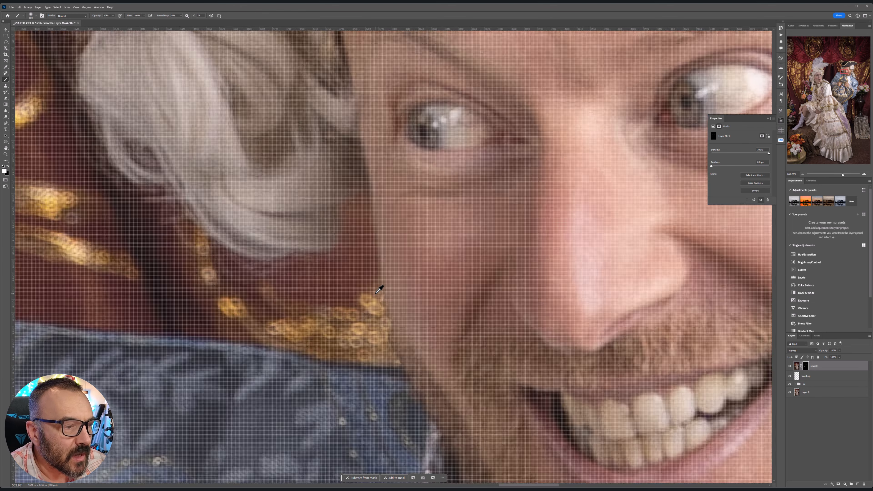
scroll(462, 255, "down", 2)
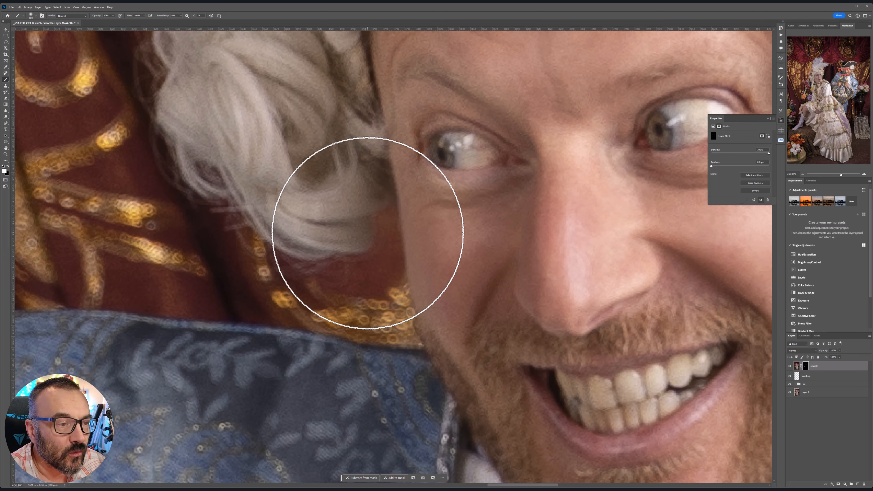
Examine the smoothing on both faces, then check the flower basket and the entire portrait for remaining flaws.
scroll(454, 240, "down", 10)
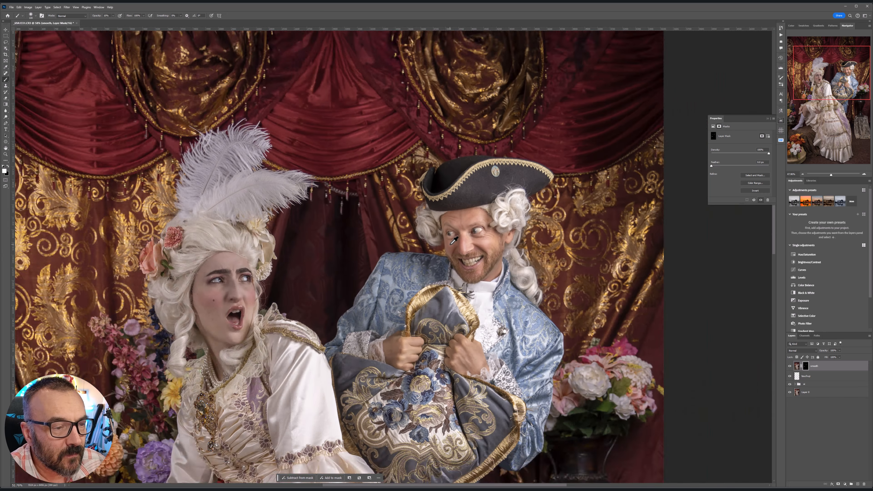
scroll(452, 243, "down", 2)
left_click_drag(430, 313, 508, 201)
scroll(392, 165, "up", 6)
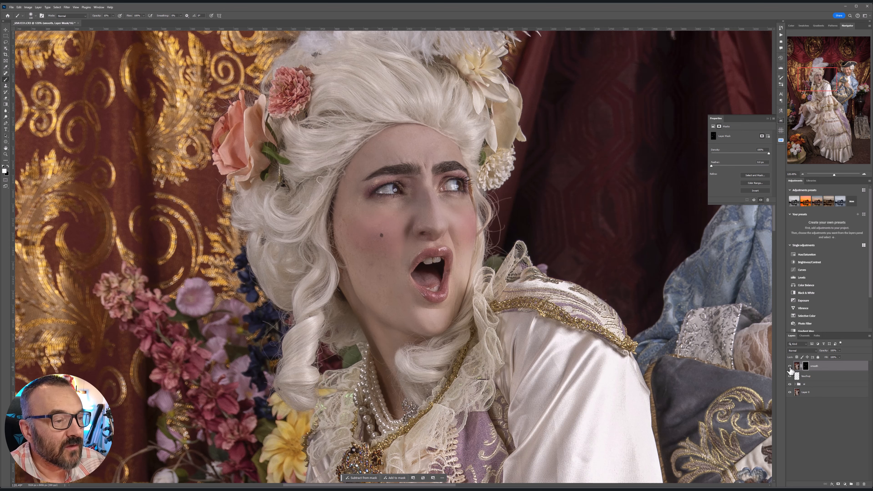
scroll(534, 287, "down", 6)
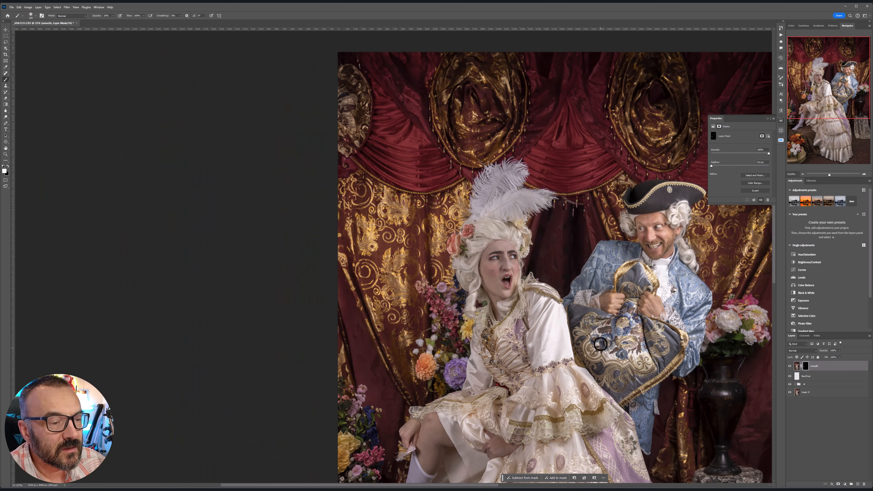
left_click_drag(601, 344, 492, 249)
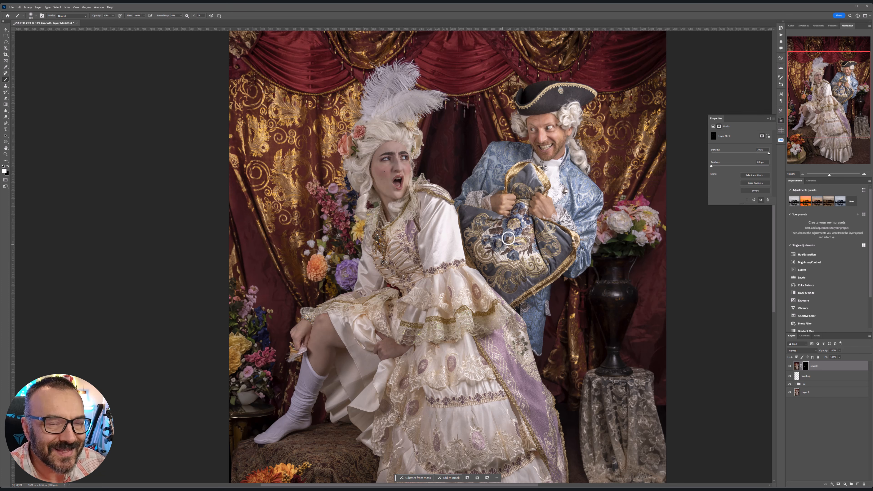
scroll(468, 283, "down", 3)
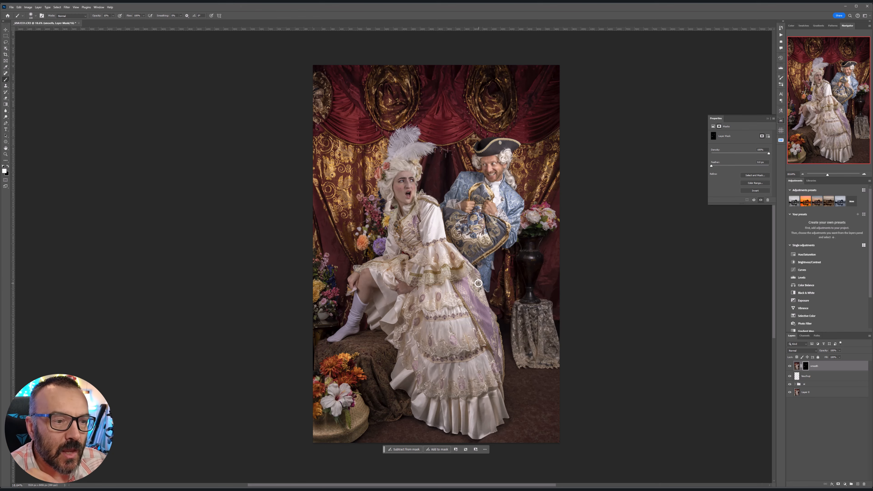
scroll(358, 414, "up", 10)
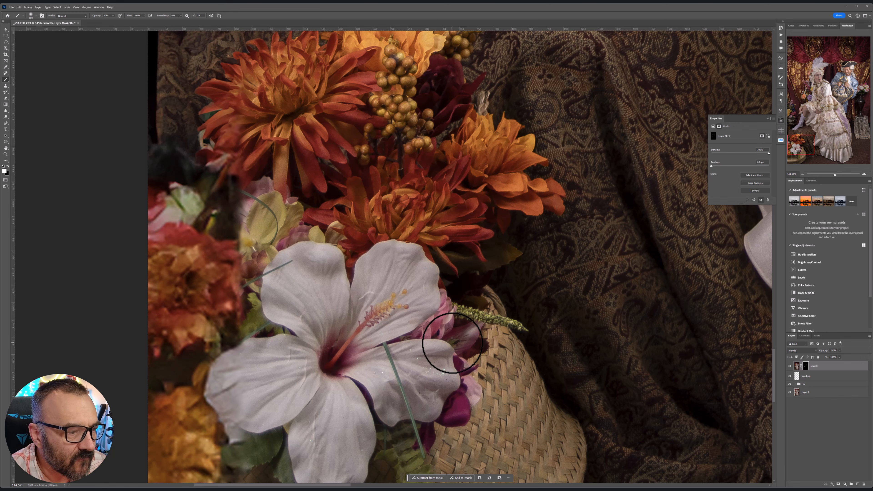
scroll(485, 376, "down", 8)
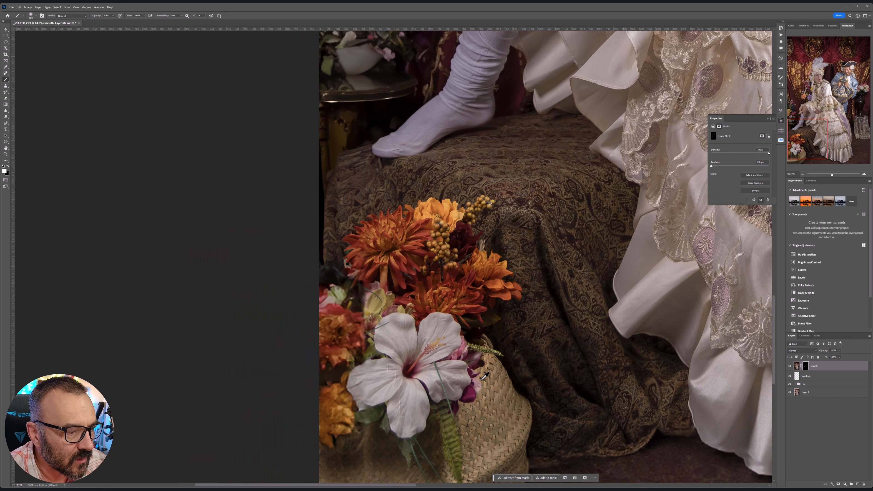
scroll(485, 377, "down", 4)
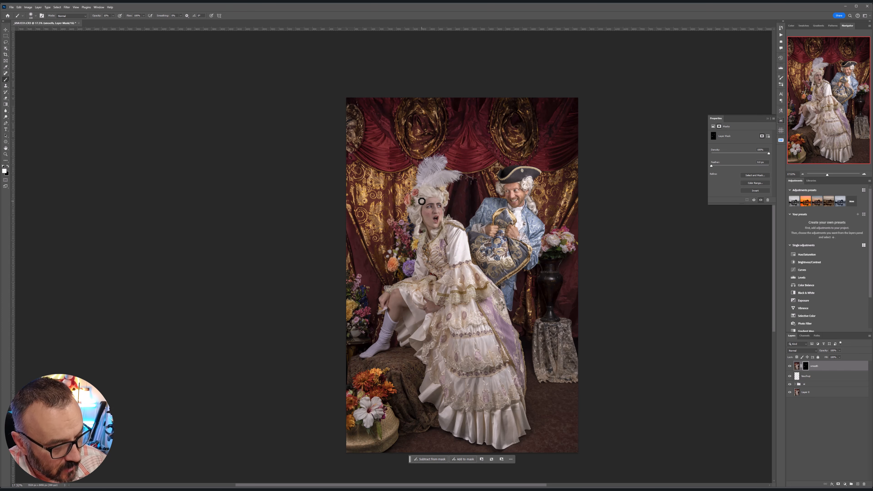
Stamp the visible layers into a new "brush" layer and apply Oil Paint with stylization 10, cleanliness 10, scale 0.1, bristle detail 1 and lighting angle 39.
key("ctrl+shift+alt+e")
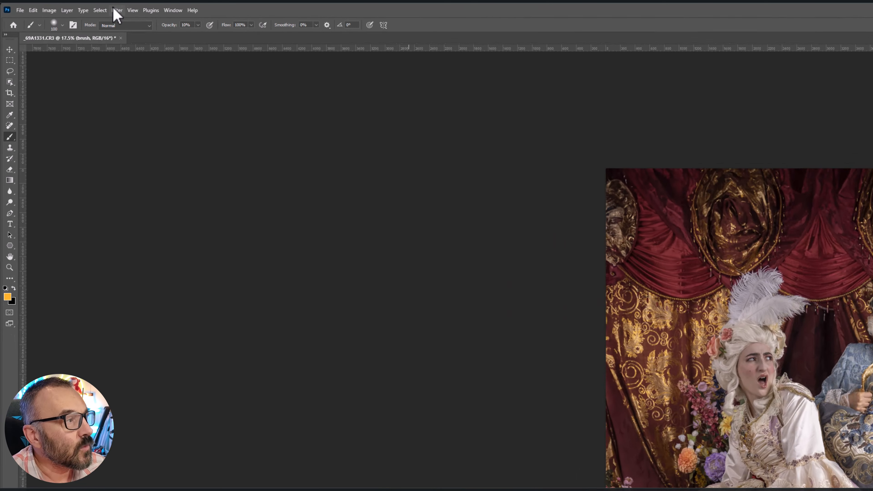
left_click(66, 6)
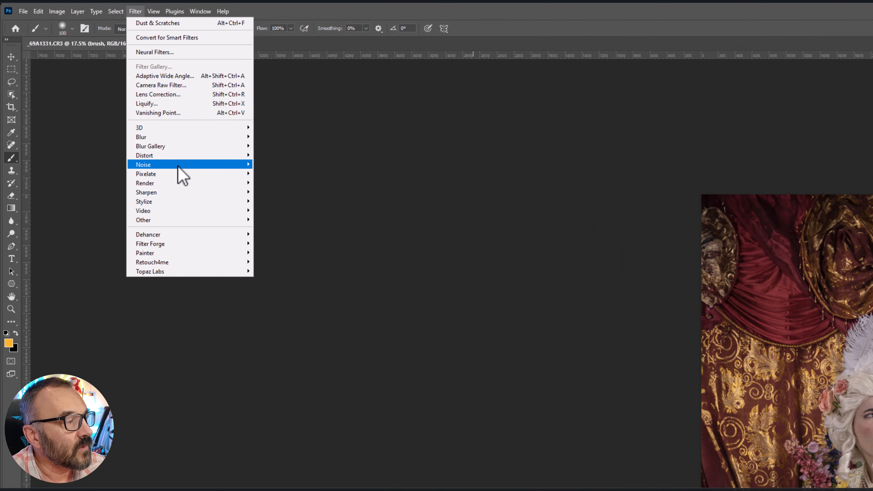
mouse_move(185, 201)
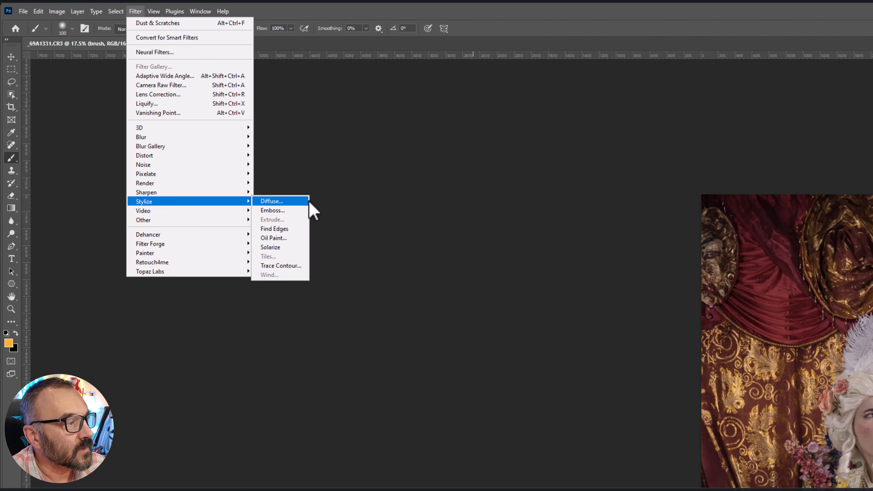
left_click(295, 239)
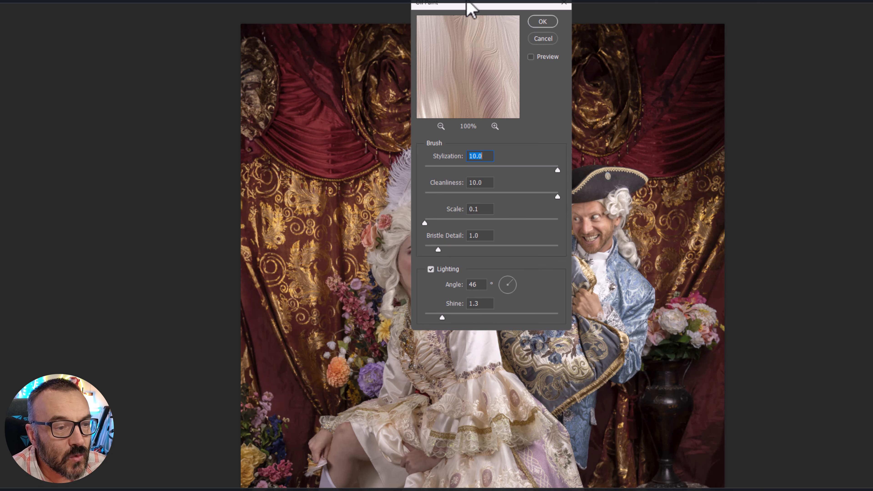
left_click_drag(480, 3, 118, 48)
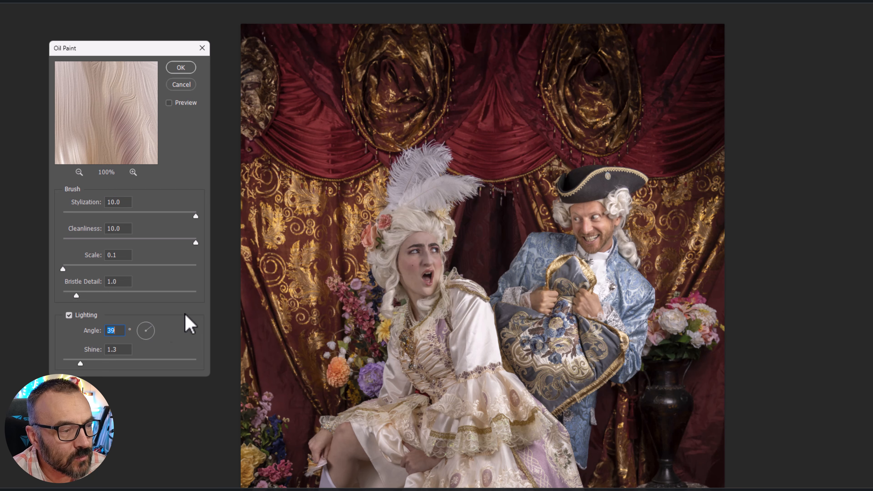
left_click(190, 68)
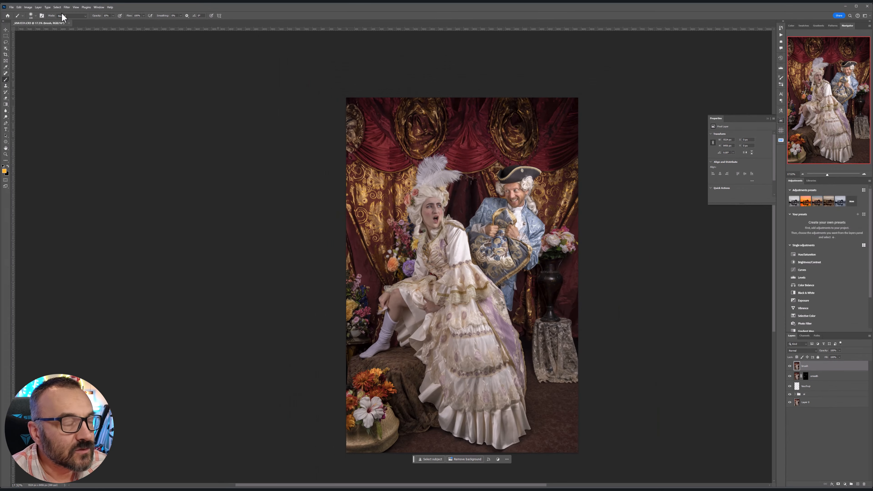
Sharpen the oil-painted brush layer with the Unsharp Mask filter.
left_click(66, 7)
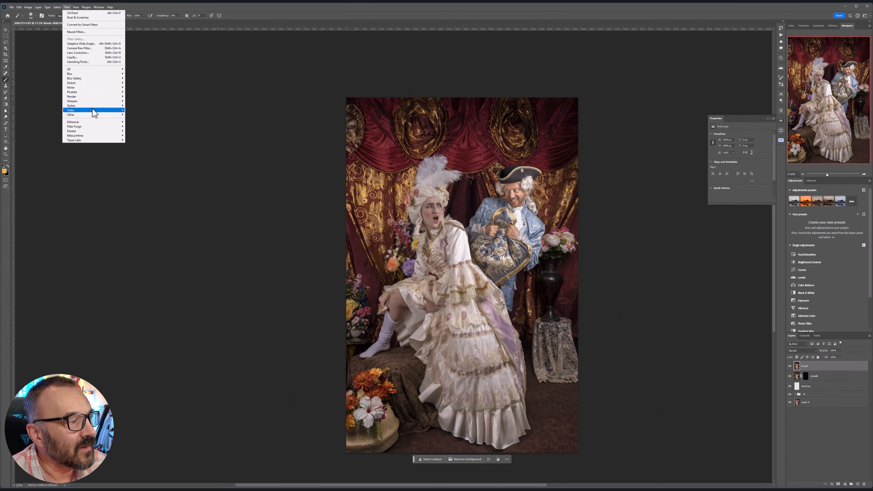
mouse_move(92, 103)
left_click(137, 120)
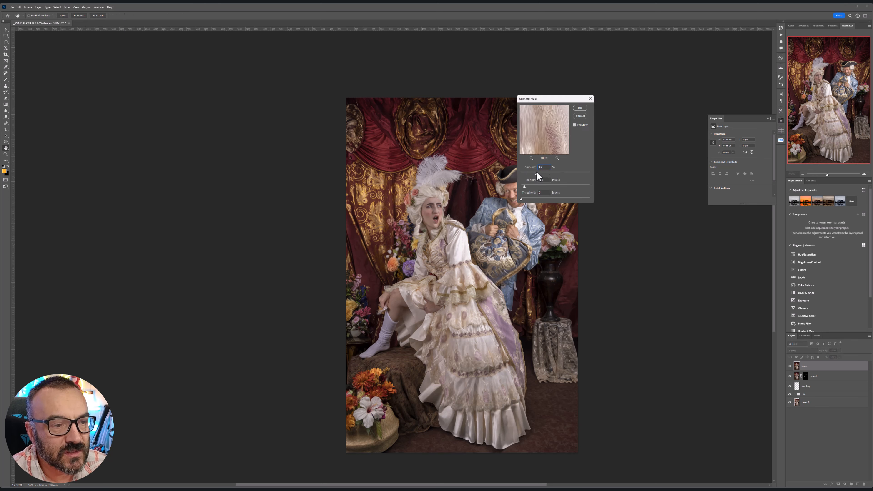
left_click(580, 108)
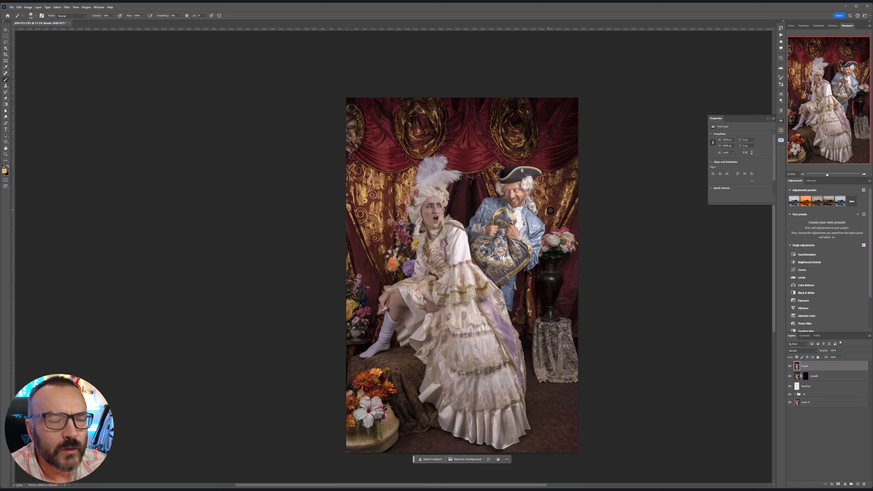
Hide the brush layer behind a black mask and paint white over the woman's wig above and beside her forehead.
left_click(839, 484)
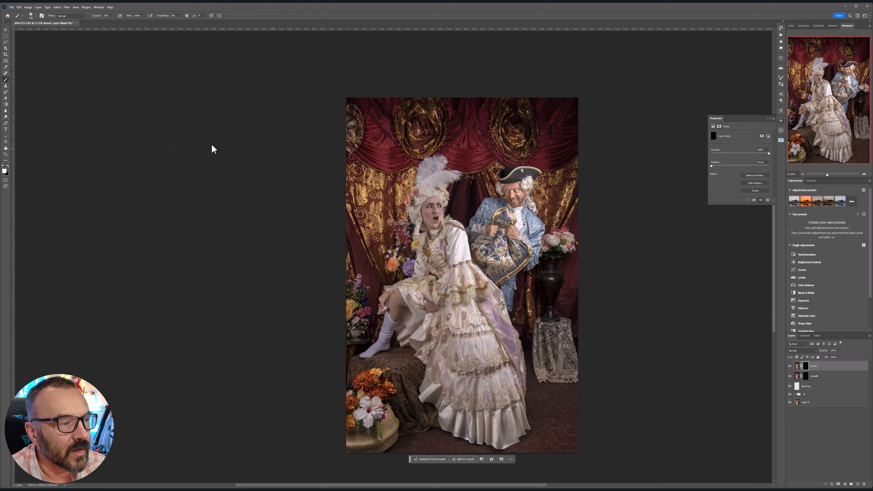
scroll(422, 216, "up", 10)
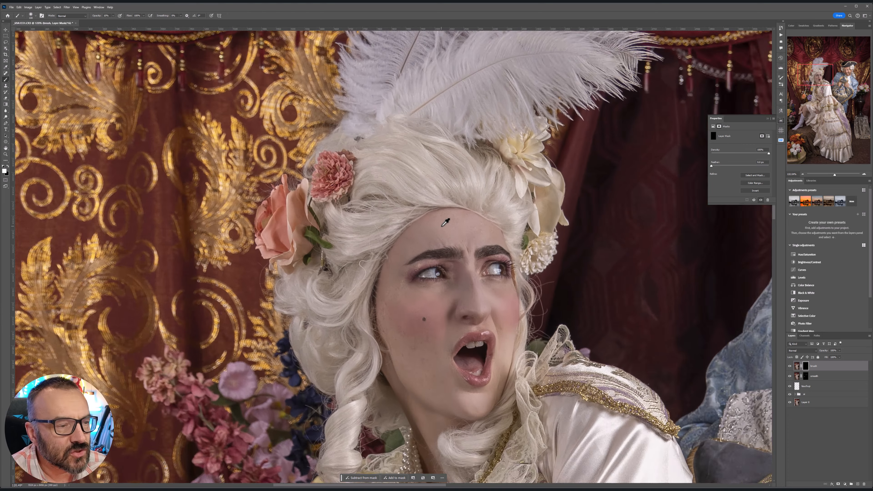
scroll(445, 222, "up", 1)
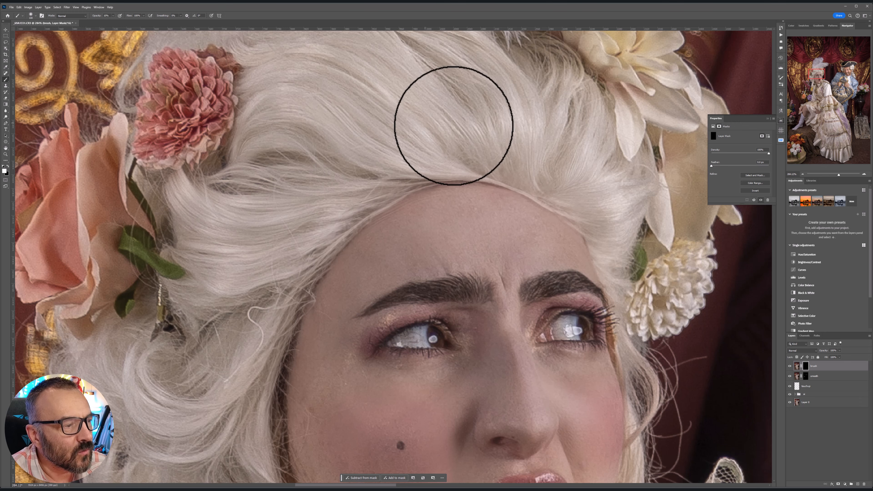
left_click_drag(257, 191, 244, 234)
left_click_drag(245, 236, 367, 105)
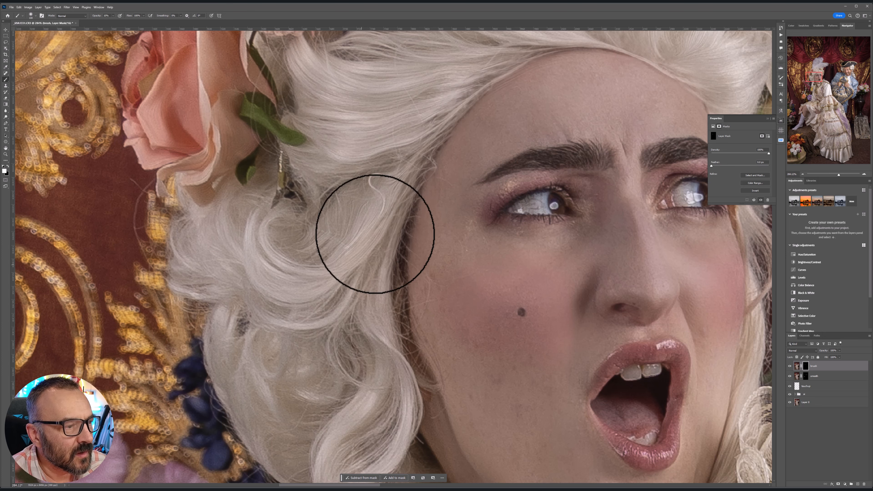
Paint the oil effect along the woman's long wig curls, around her neck and up the hair beside the flowers.
left_click_drag(400, 411, 407, 279)
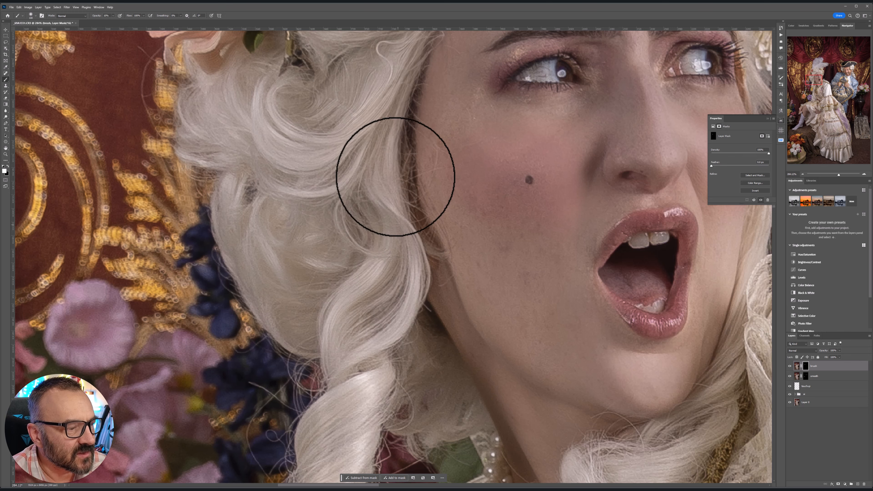
left_click_drag(358, 423, 374, 282)
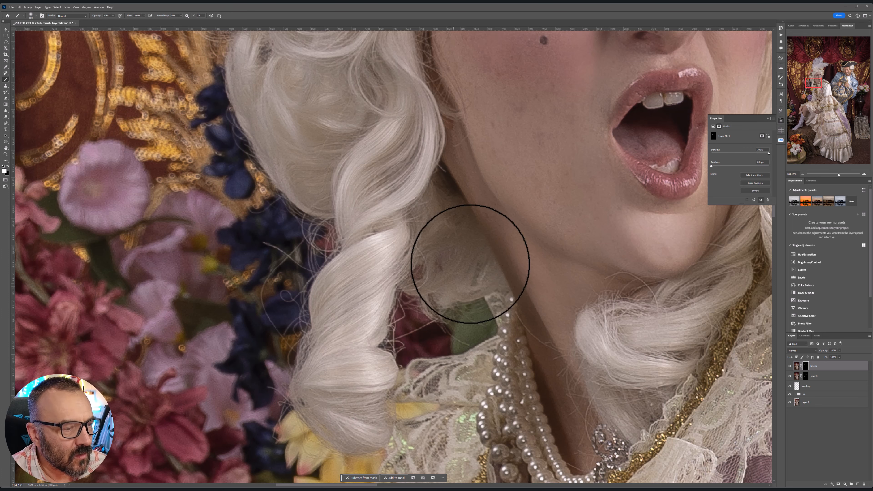
left_click_drag(721, 371, 452, 331)
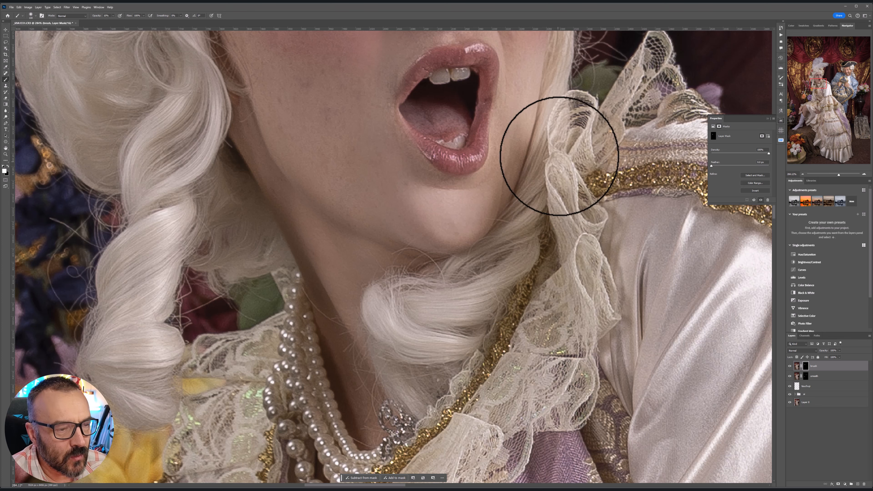
scroll(579, 327, "up", 8)
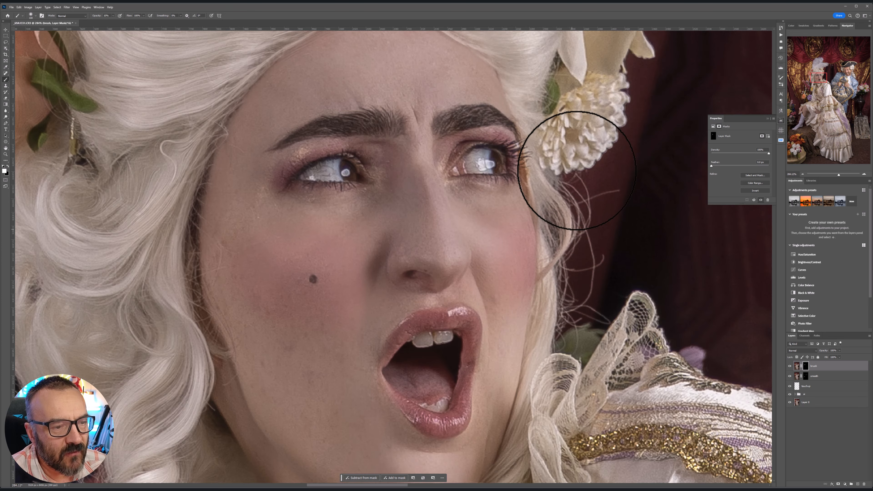
scroll(585, 97, "up", 6)
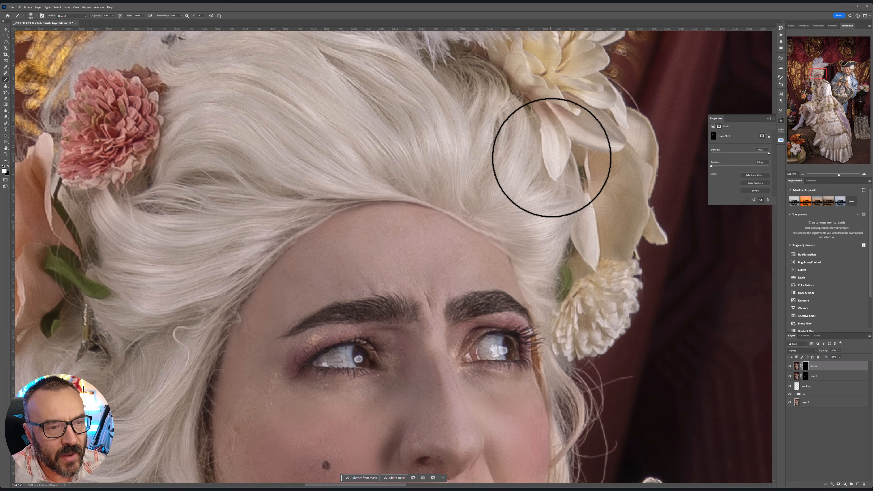
Enlarge the brush and paint the oil effect over the feather plumes and the crown of the woman's wig.
scroll(550, 187, "down", 5)
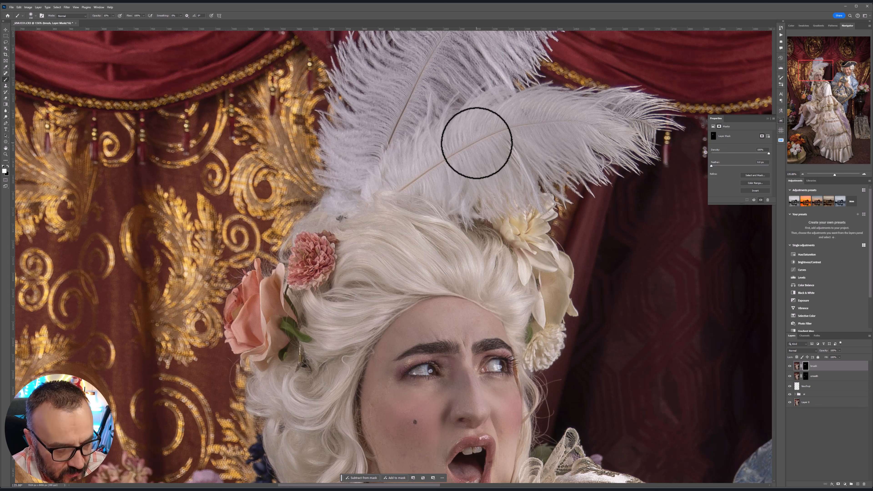
key("bracketright")
key("bracketright")
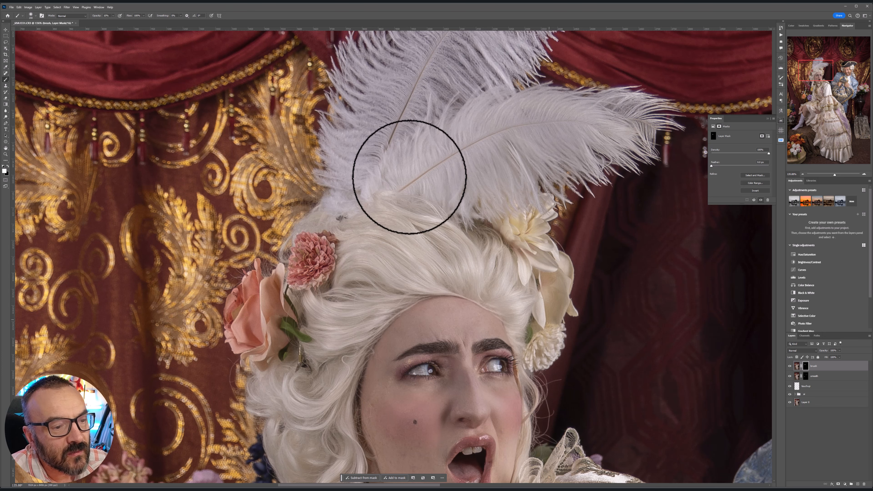
left_click_drag(409, 177, 464, 283)
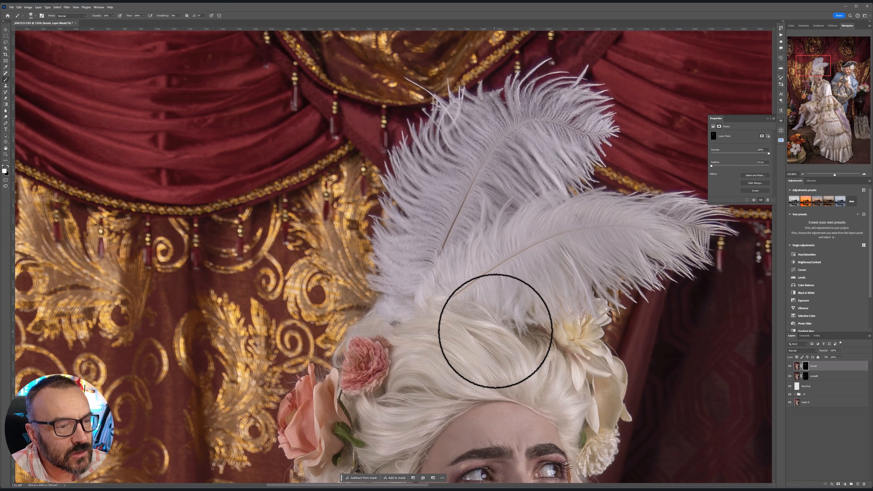
Paint the oil effect over the flowers beside the woman, down to the small bouquet in the white pot.
scroll(477, 326, "down", 5)
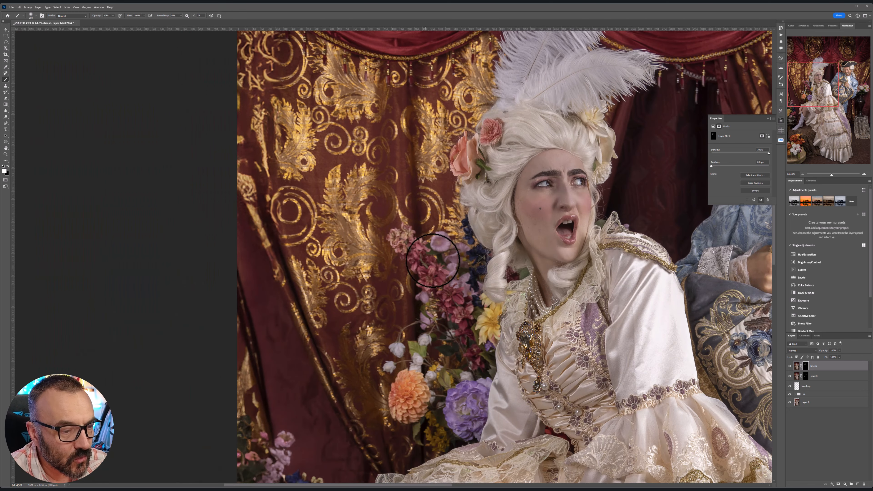
scroll(433, 260, "down", 4)
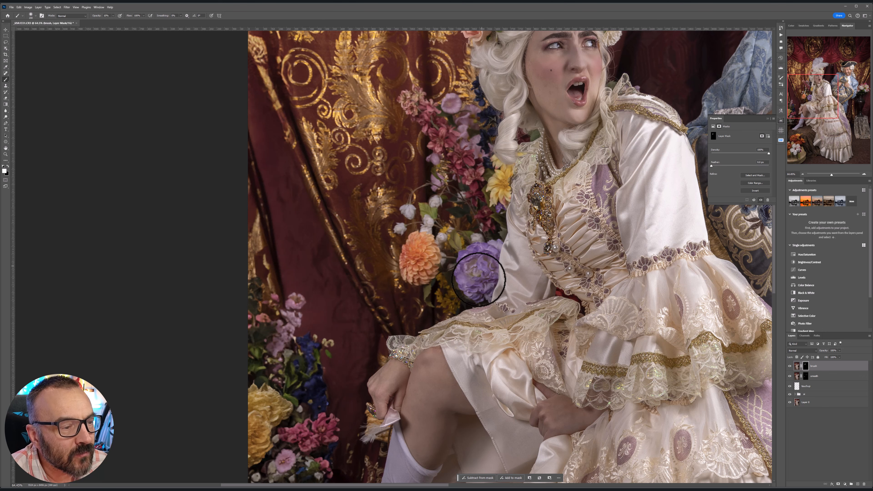
scroll(501, 250, "down", 5)
scroll(501, 250, "left", 3)
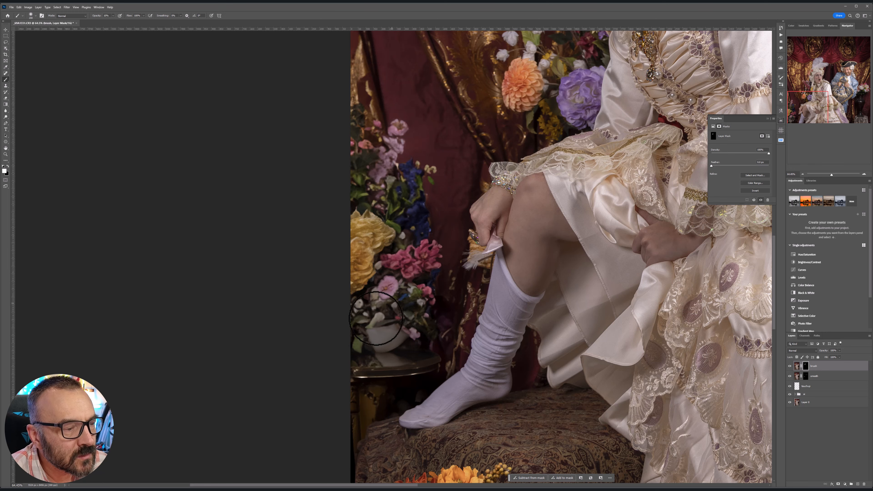
Paint the oil effect onto the orange flowers and white hibiscus in the woven basket.
left_click_drag(495, 390, 463, 111)
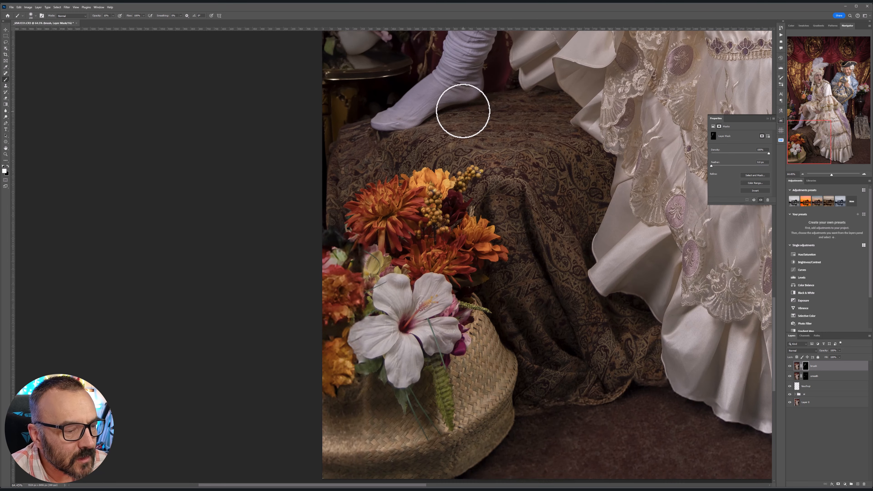
scroll(401, 342, "up", 8)
mouse_move(380, 304)
left_mouse_down()
mouse_move(371, 328)
mouse_move(386, 290)
mouse_move(335, 339)
mouse_move(399, 298)
mouse_move(400, 257)
mouse_move(358, 260)
mouse_move(382, 190)
mouse_move(347, 220)
mouse_move(436, 236)
mouse_move(488, 210)
mouse_move(500, 224)
mouse_move(471, 305)
mouse_move(378, 390)
mouse_move(491, 382)
mouse_move(503, 293)
left_mouse_up()
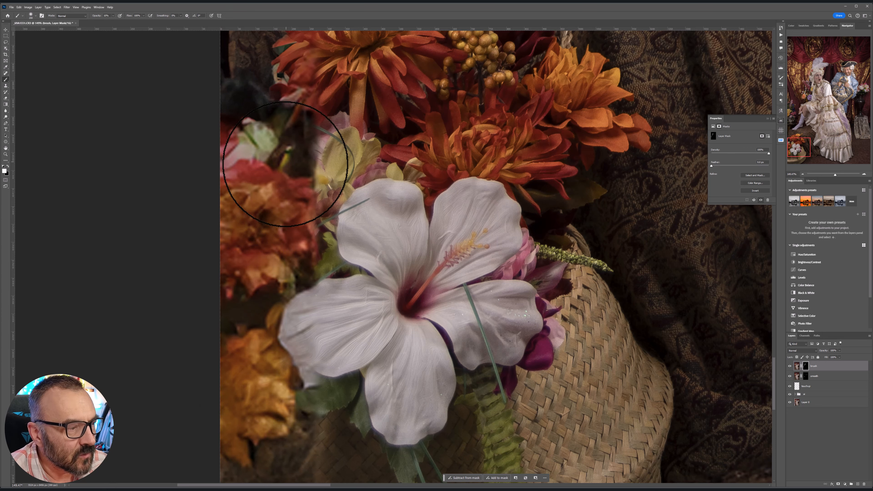
left_click_drag(465, 217, 398, 367)
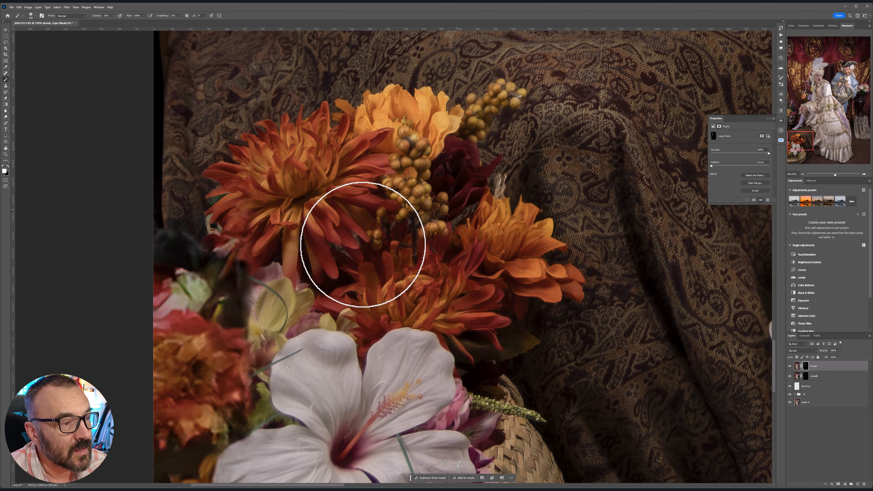
scroll(480, 265, "down", 4)
Reduce the brush size and paint the oil effect over the man's beard and the wig hair hanging beside his neck.
left_click_drag(613, 299, 161, 261)
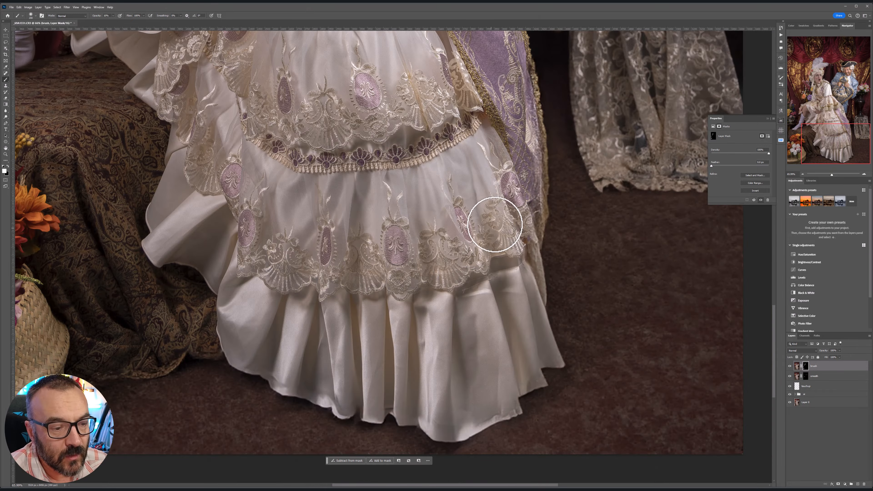
left_click_drag(495, 224, 288, 453)
left_click_drag(483, 168, 463, 392)
left_click_drag(465, 245, 509, 420)
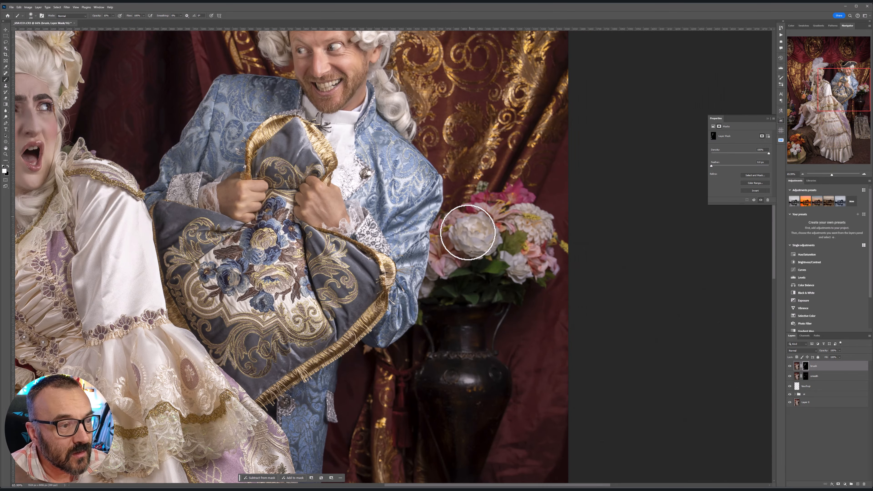
scroll(341, 91, "up", 6)
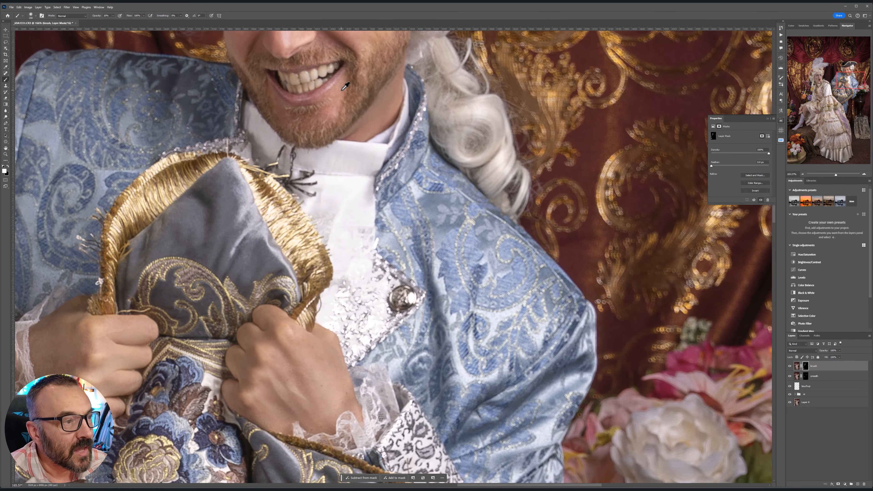
left_click_drag(460, 209, 481, 275)
left_click_drag(437, 134, 460, 245)
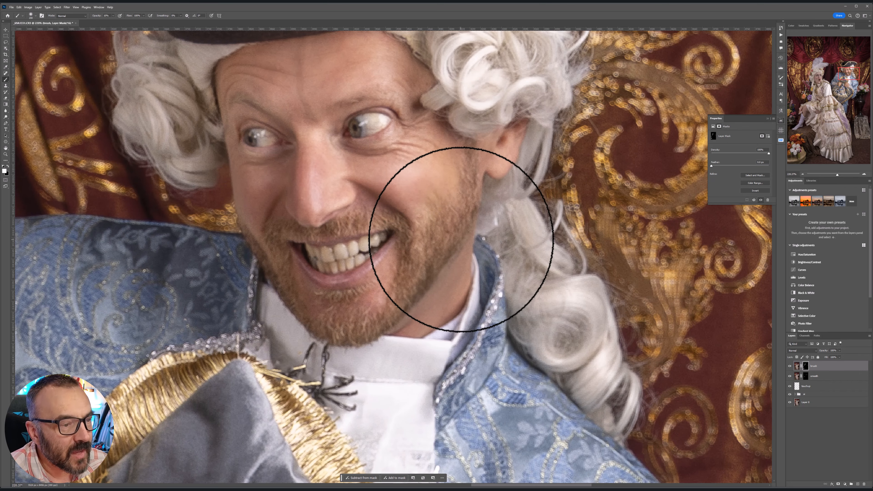
key("bracketleft")
key("bracketleft")
key("bracketleft")
key("bracketleft")
key("bracketleft")
key("bracketleft")
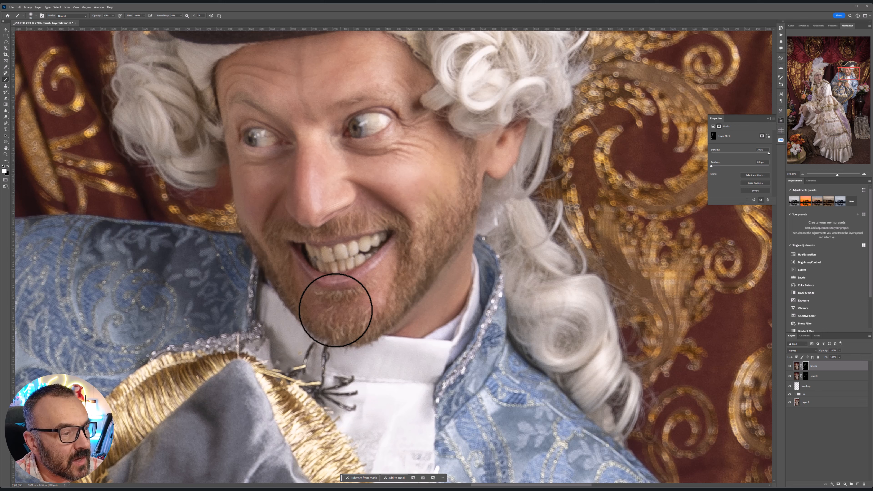
mouse_move(335, 310)
left_mouse_down()
mouse_move(437, 276)
mouse_move(418, 270)
mouse_move(415, 249)
mouse_move(460, 195)
mouse_move(445, 220)
mouse_move(448, 237)
mouse_move(491, 238)
mouse_move(530, 196)
mouse_move(511, 189)
mouse_move(496, 224)
mouse_move(466, 168)
mouse_move(512, 196)
mouse_move(534, 332)
mouse_move(591, 309)
mouse_move(591, 406)
mouse_move(598, 359)
mouse_move(542, 240)
left_mouse_up()
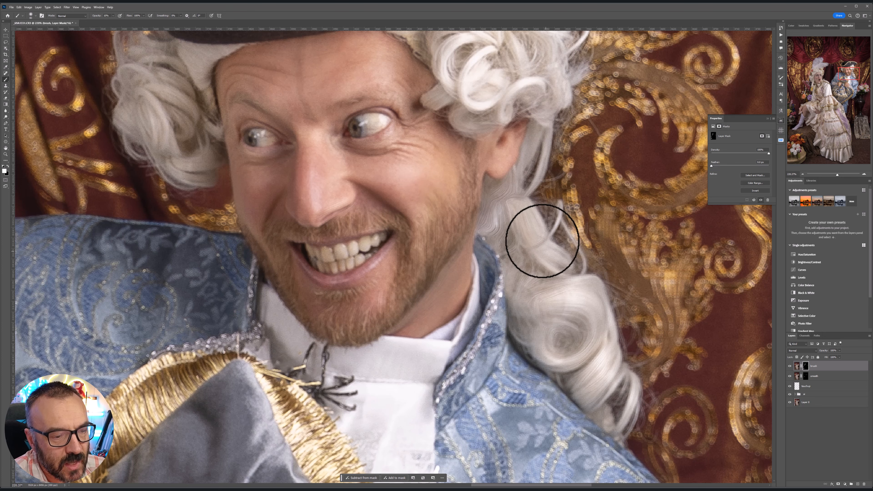
Paint the oil effect onto the man's white wig curls on both sides of his face beneath the hat.
left_click_drag(575, 178, 583, 357)
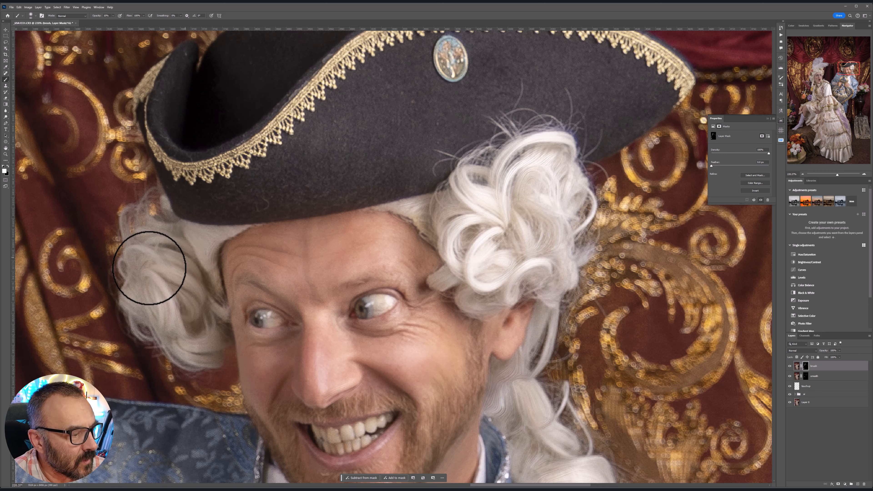
scroll(160, 267, "down", 5)
left_click_drag(195, 301, 568, 186)
scroll(425, 213, "up", 2)
scroll(428, 210, "up", 2)
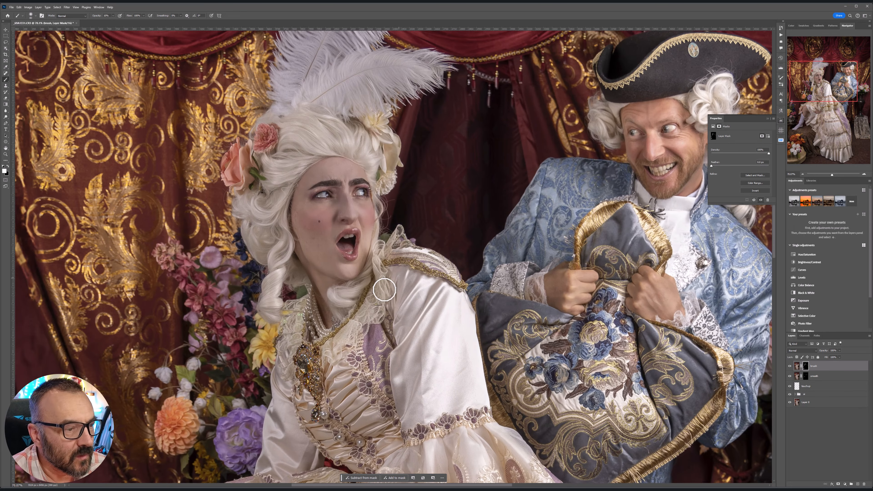
Enlarge the brush and paint the oil effect over the background around the couple, down to the lace-covered stand and floor.
left_click_drag(378, 173, 406, 198)
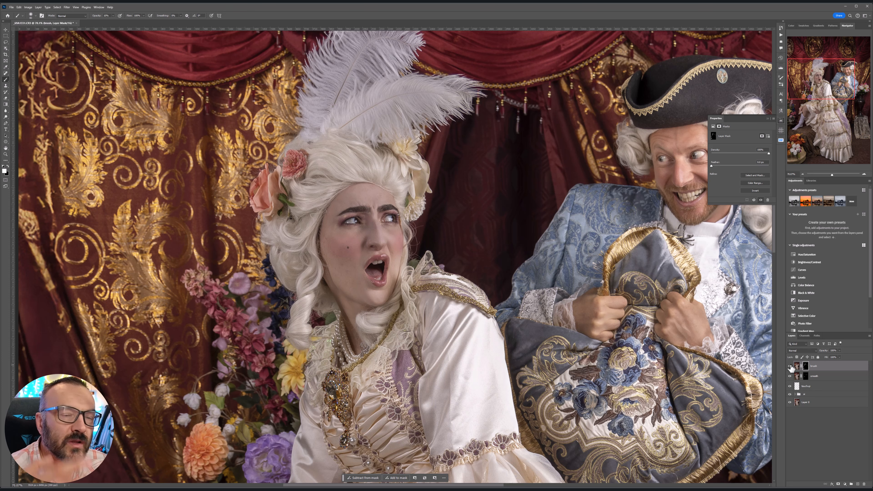
scroll(284, 210, "down", 5)
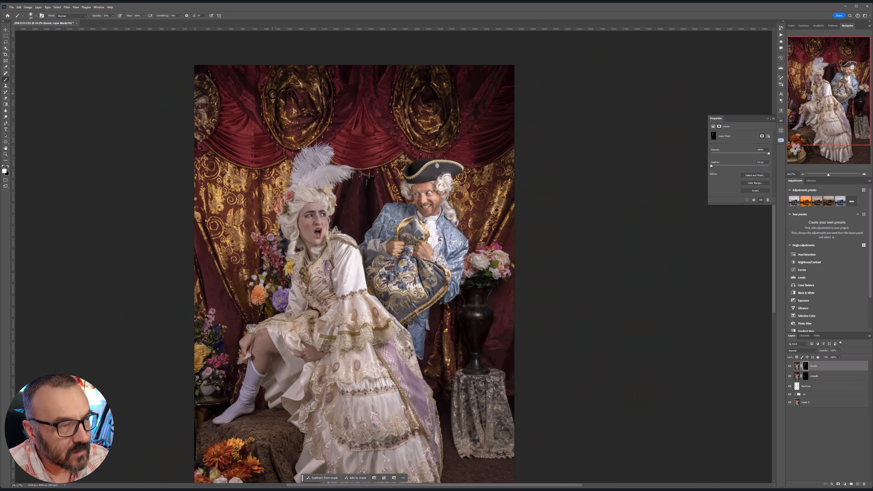
key("bracketright")
key("bracketright")
key("bracketright")
key("bracketright")
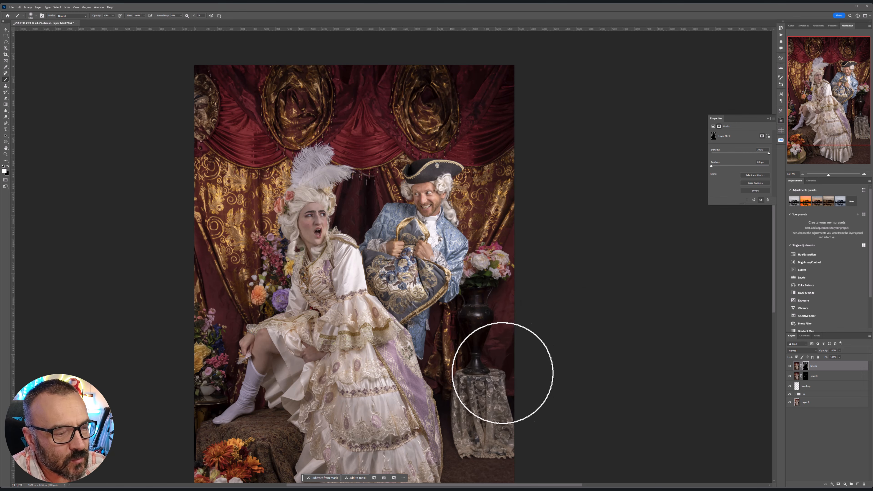
left_click_drag(501, 382, 521, 245)
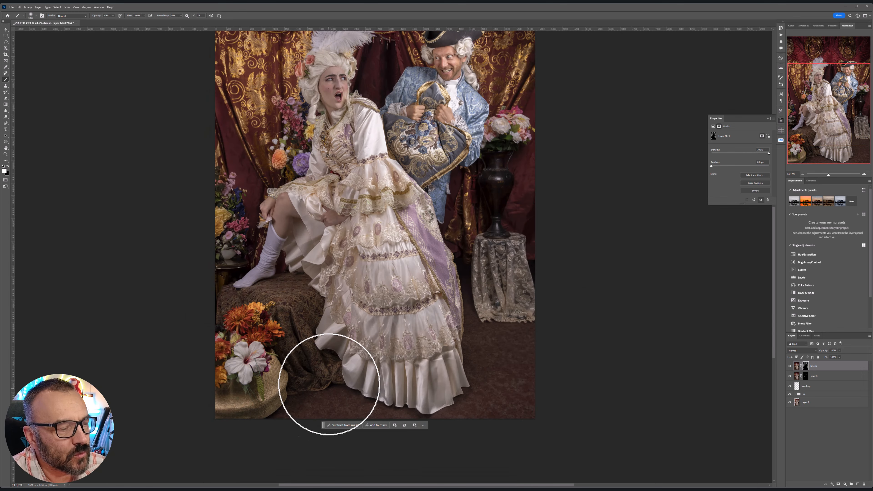
left_click(525, 395)
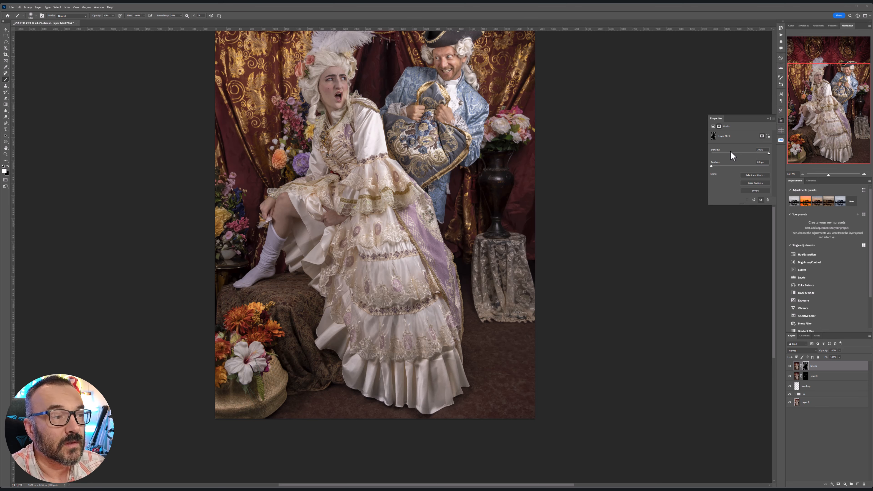
Examine the whole portrait at different zoom levels to judge the painted oil effect.
scroll(376, 168, "down", 1)
scroll(376, 167, "up", 1)
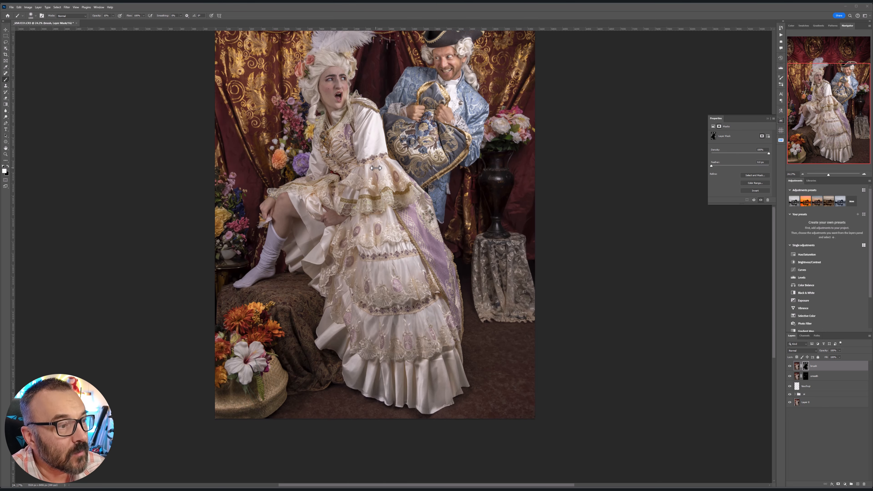
scroll(376, 168, "up", 3)
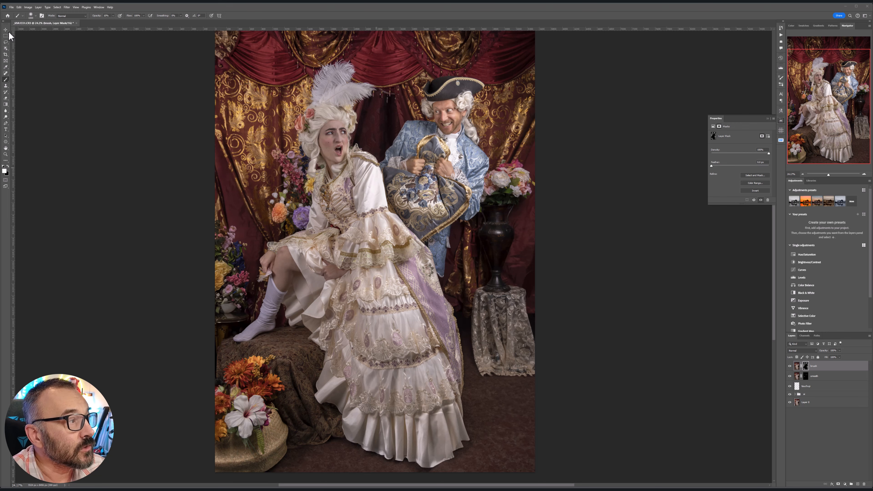
scroll(385, 186, "down", 1)
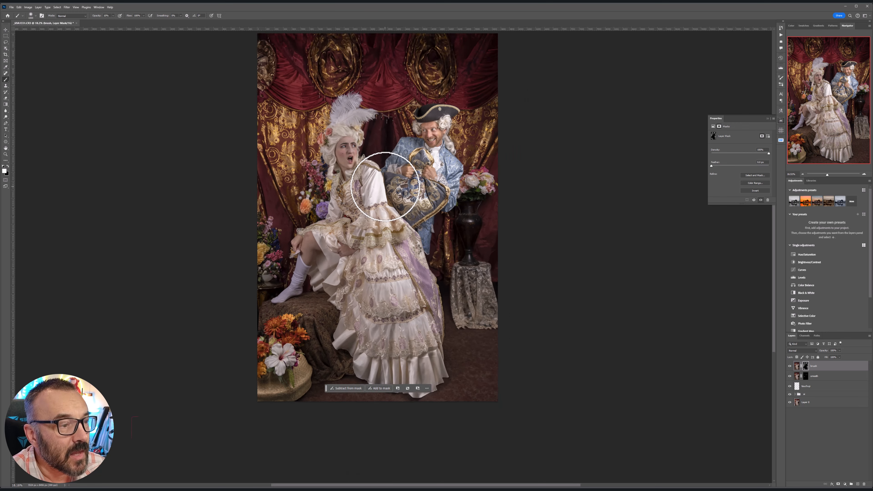
scroll(385, 188, "down", 1)
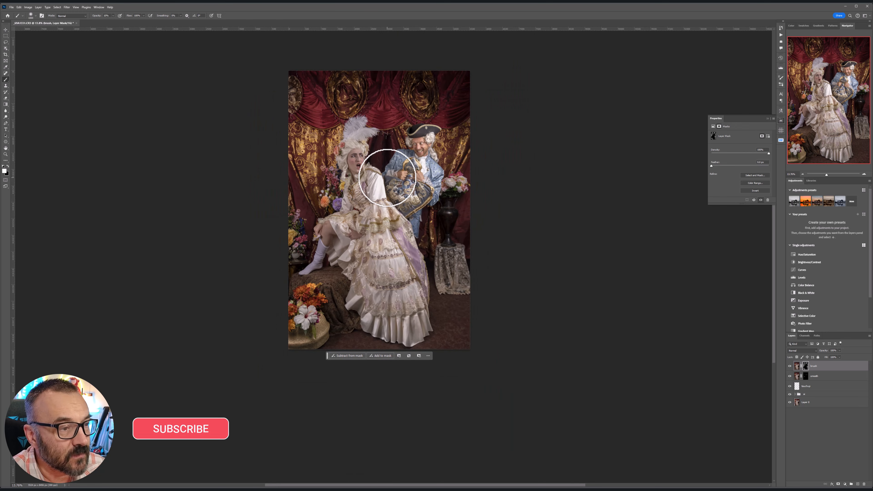
scroll(432, 224, "up", 2)
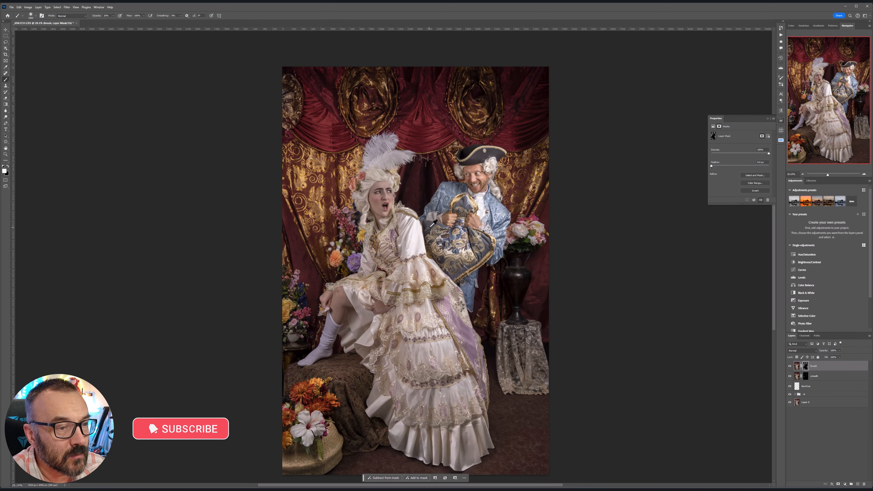
scroll(432, 223, "down", 1)
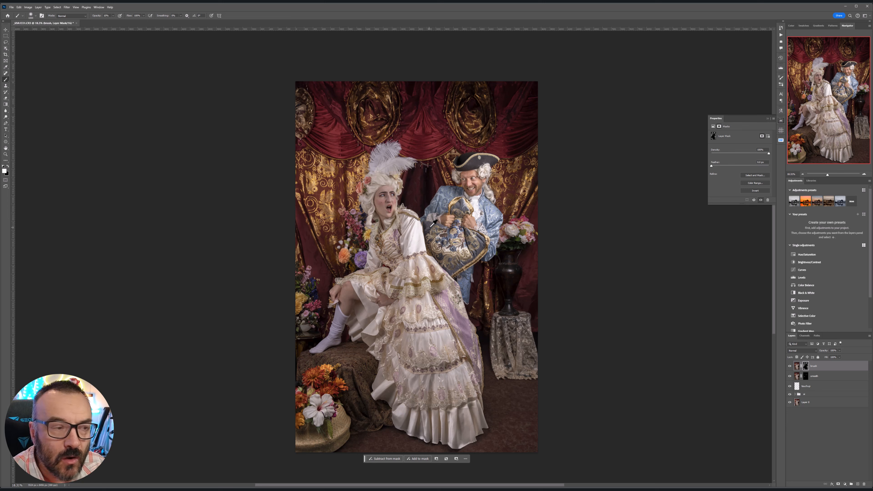
Stamp all visible layers into a new layer on top of the stack and name it texture.
left_click(830, 367)
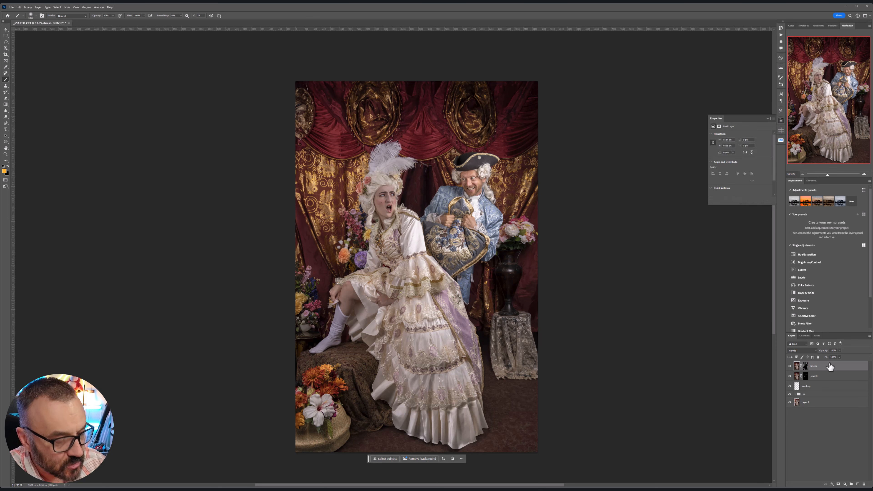
key("ctrl+alt+shift+e")
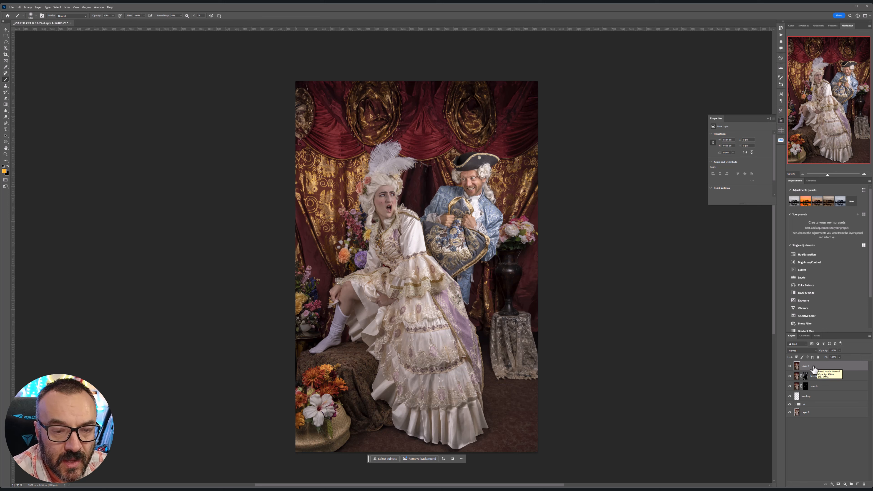
double_click(805, 366)
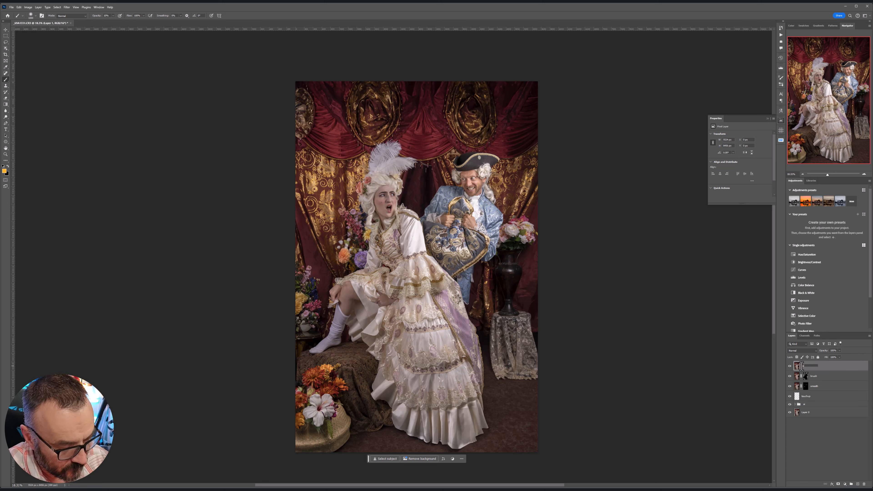
type("texture")
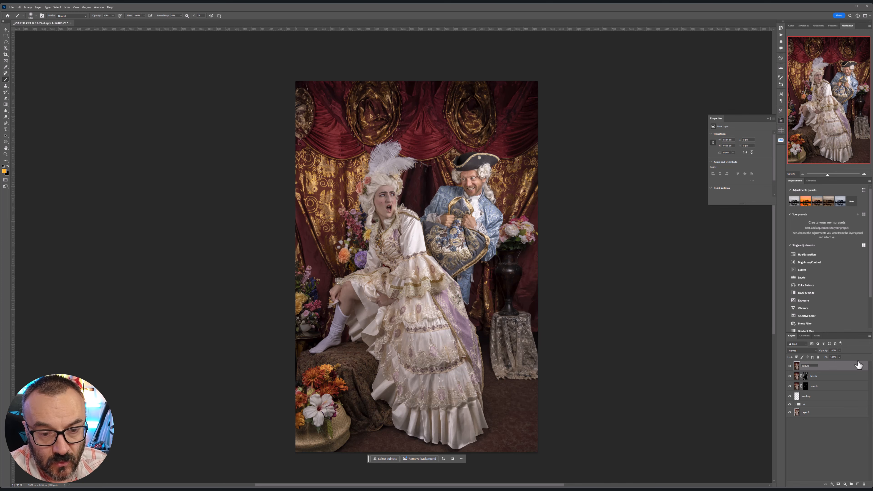
key("Return")
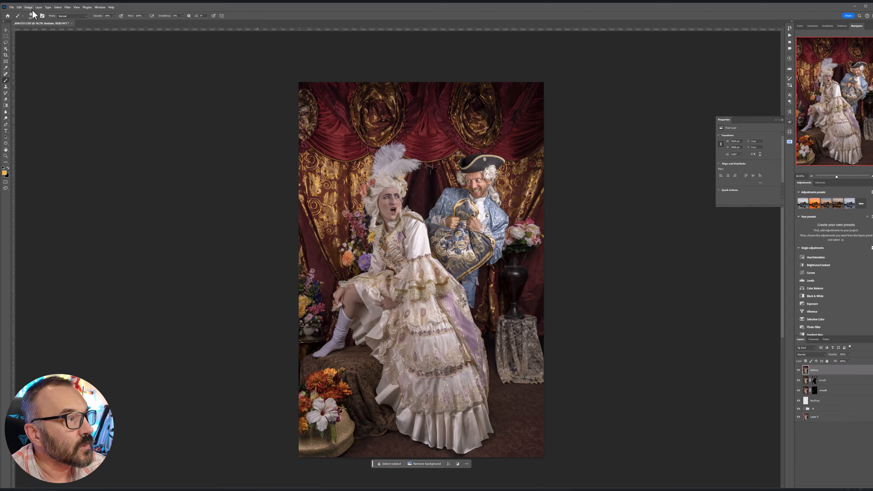
Convert the texture layer to black and white with Reds at about 106% and Yellows at about 89%.
left_click(28, 7)
mouse_move(51, 20)
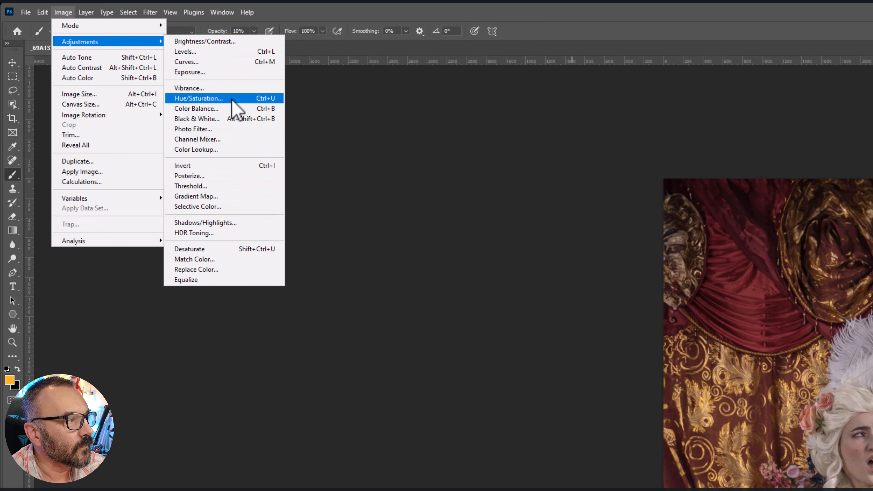
left_click(227, 120)
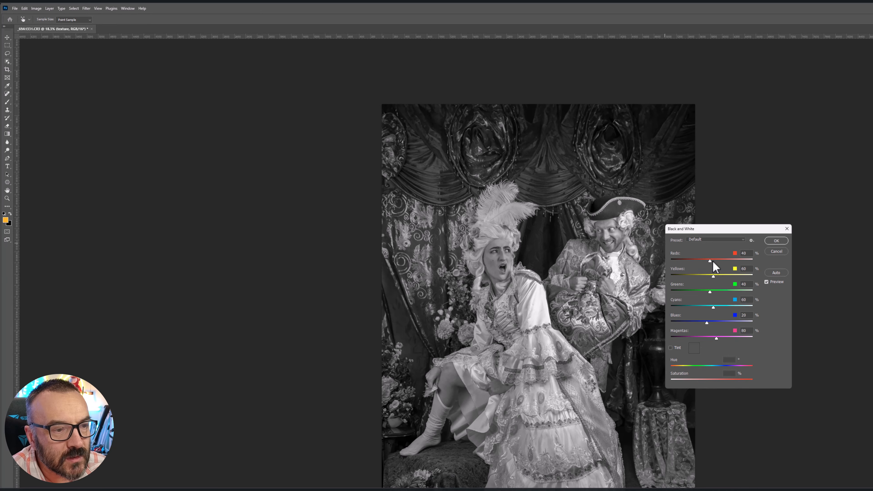
left_click_drag(712, 261, 719, 275)
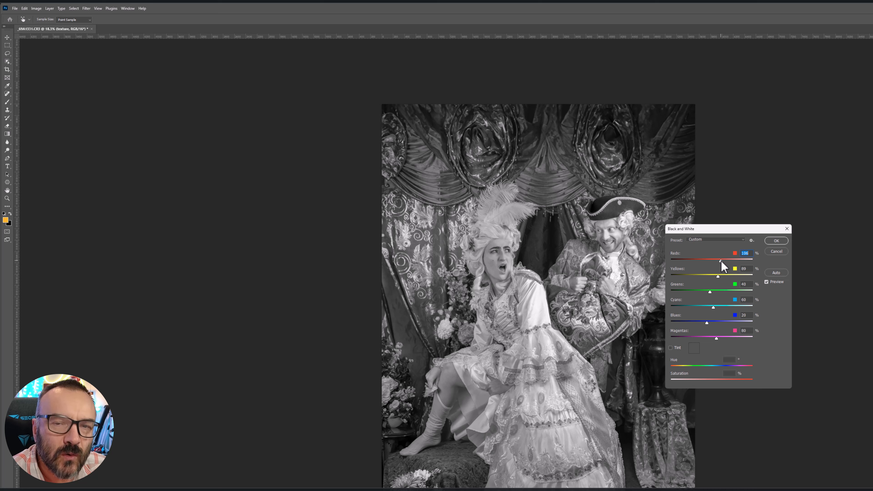
left_click(777, 241)
key("b")
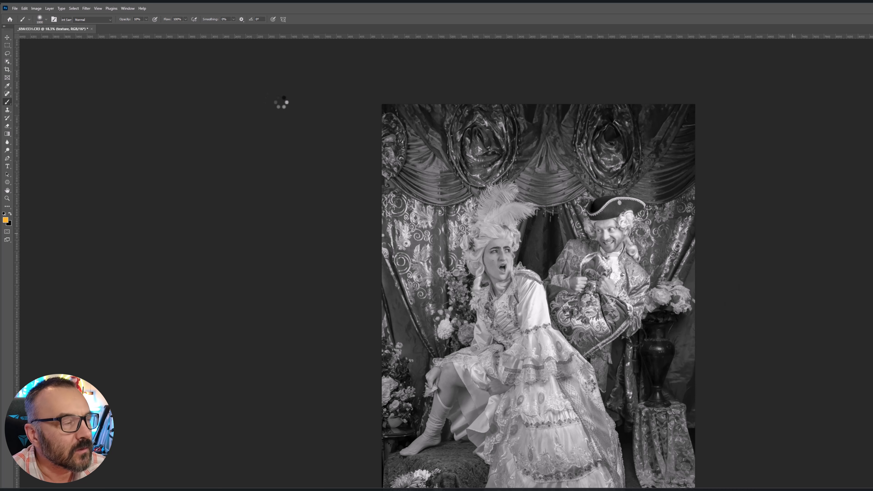
Start a Shadows/Highlights adjustment on the texture layer with all options shown and set both Amount values to 100%.
left_click(39, 10)
mouse_move(47, 25)
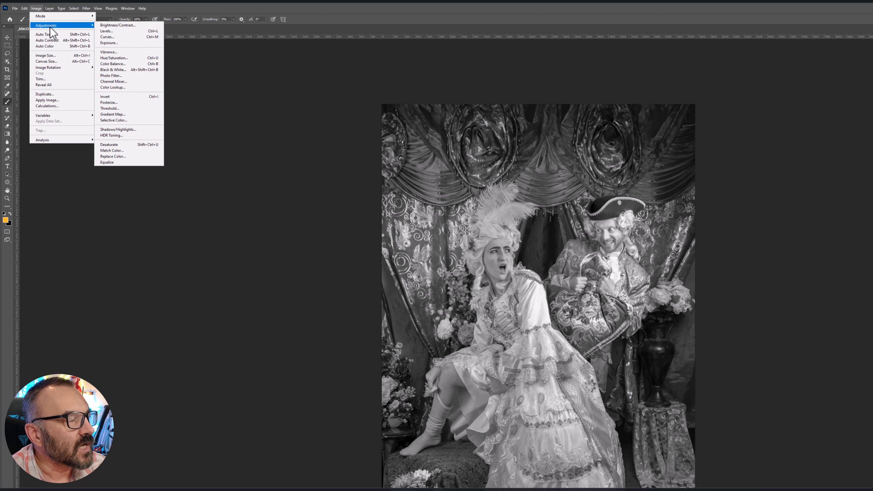
left_click(134, 130)
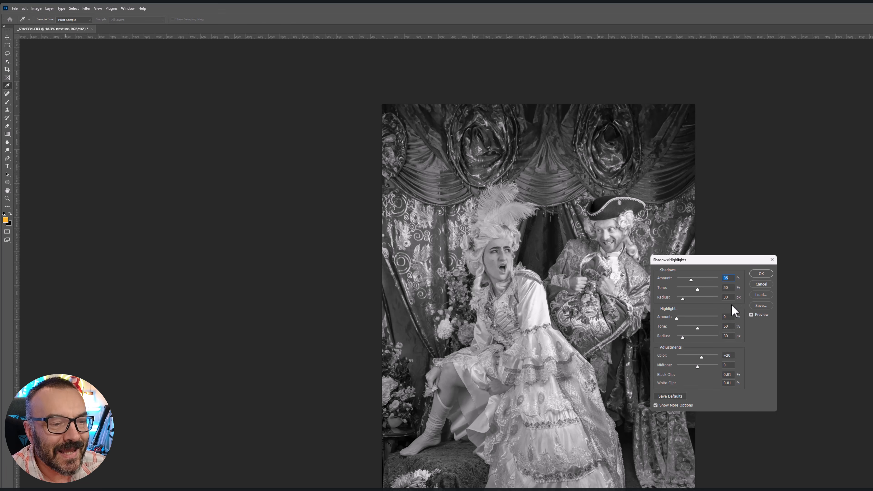
left_click(655, 405)
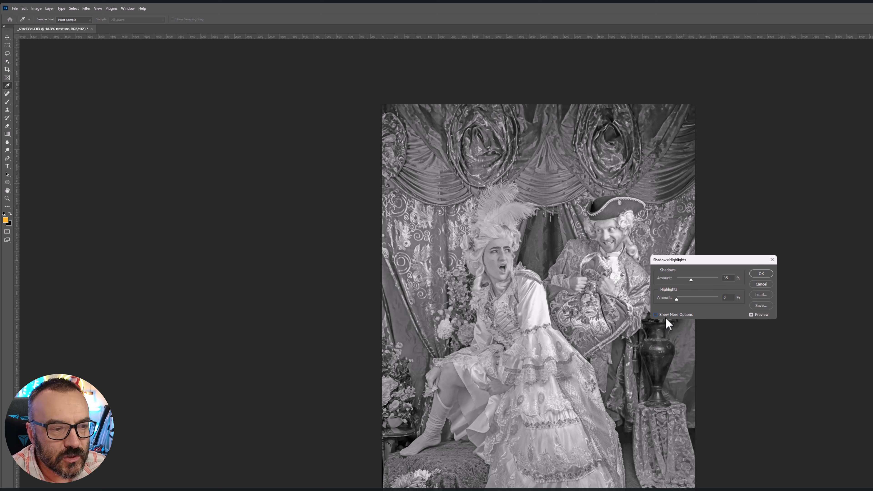
left_click(657, 315)
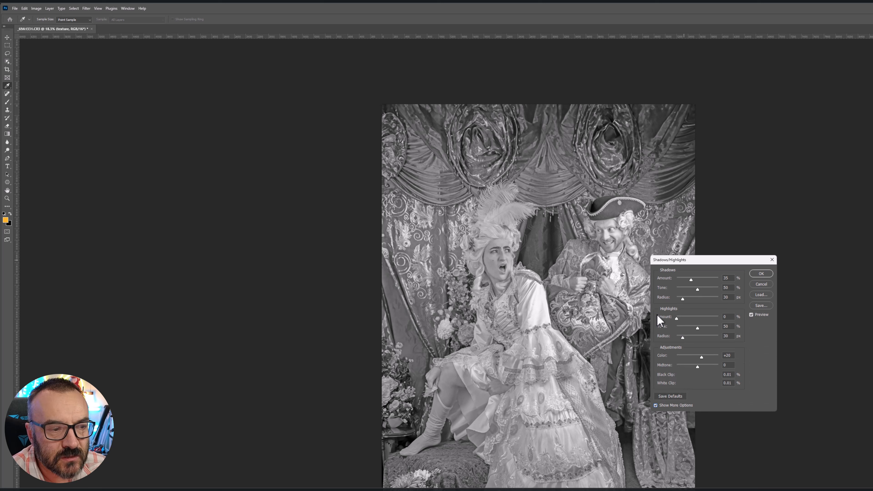
left_click_drag(694, 280, 696, 280)
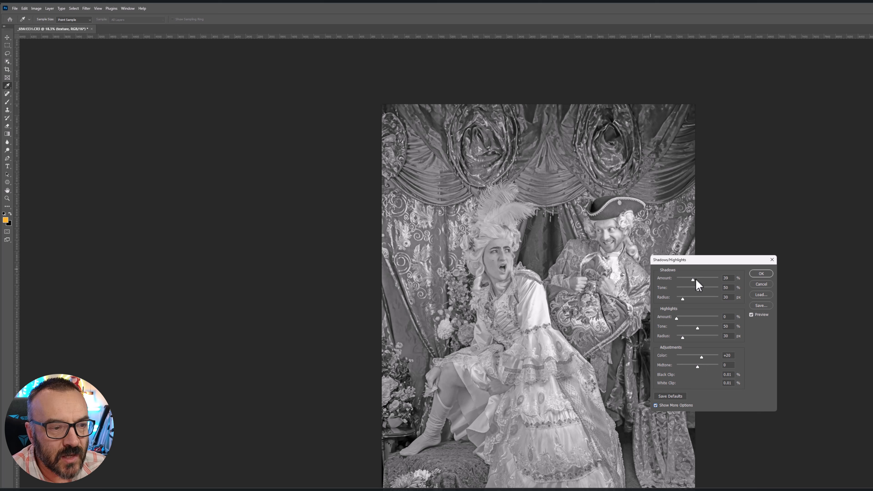
left_click_drag(678, 318, 764, 318)
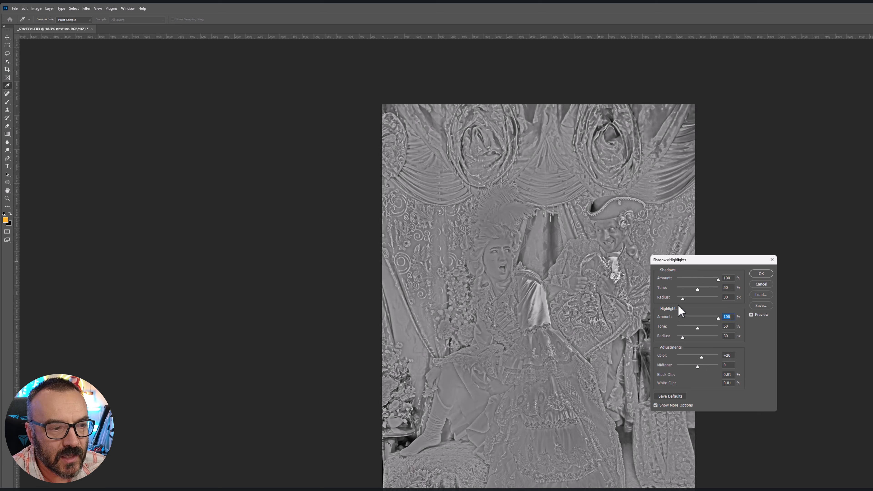
Set the Radius to 11 px for both the shadows and the highlights.
key("shift+Tab")
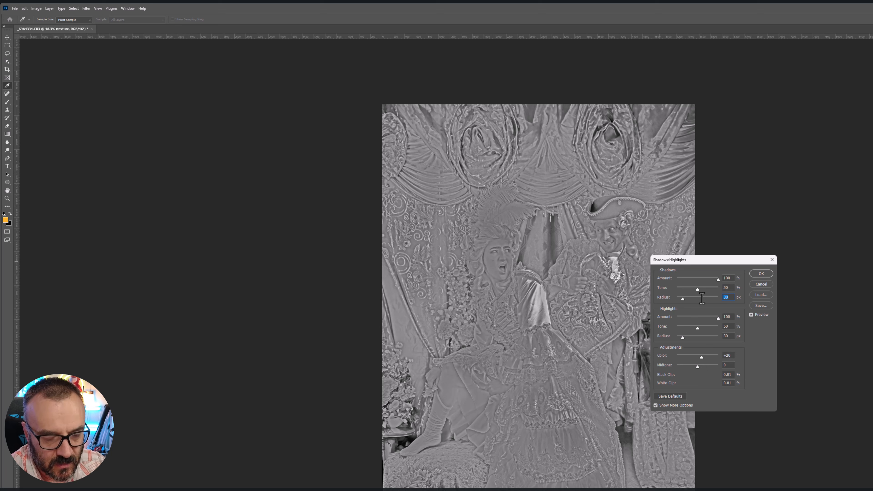
type("11")
double_click(728, 336)
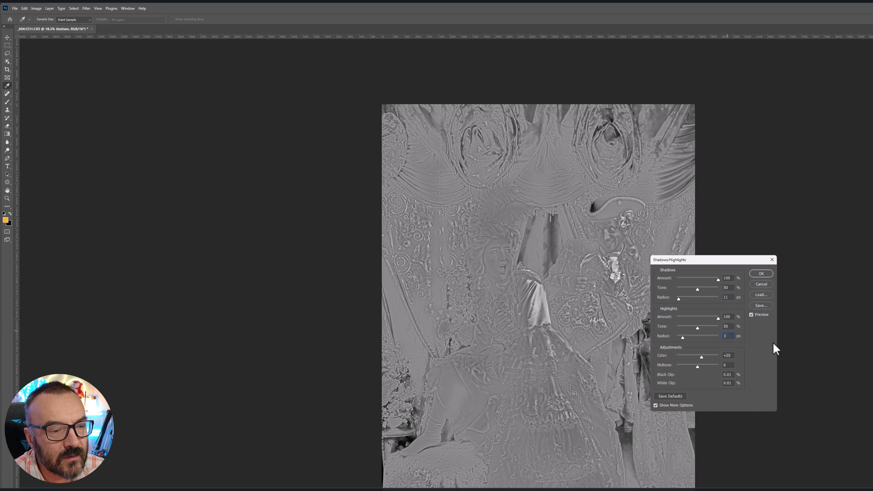
type("11")
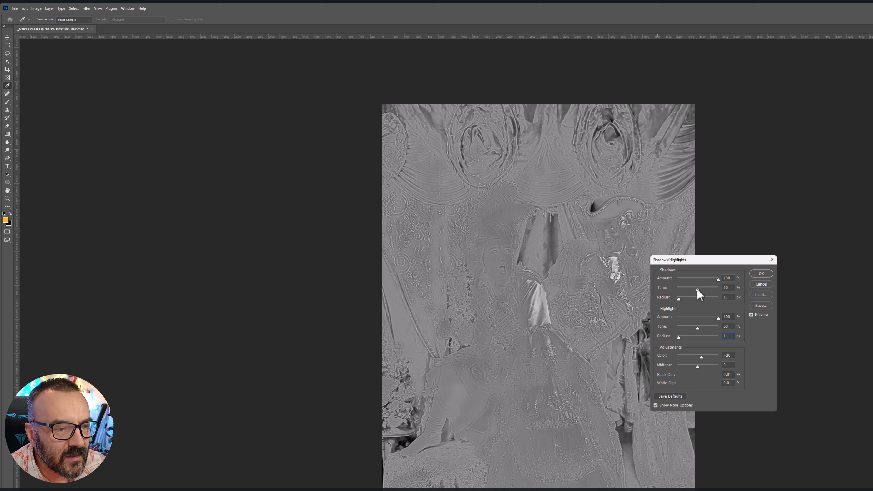
Set the shadows Tone to 24% and the highlights Tone to 39%, and apply the Shadows/Highlights adjustment.
left_click_drag(697, 289, 686, 289)
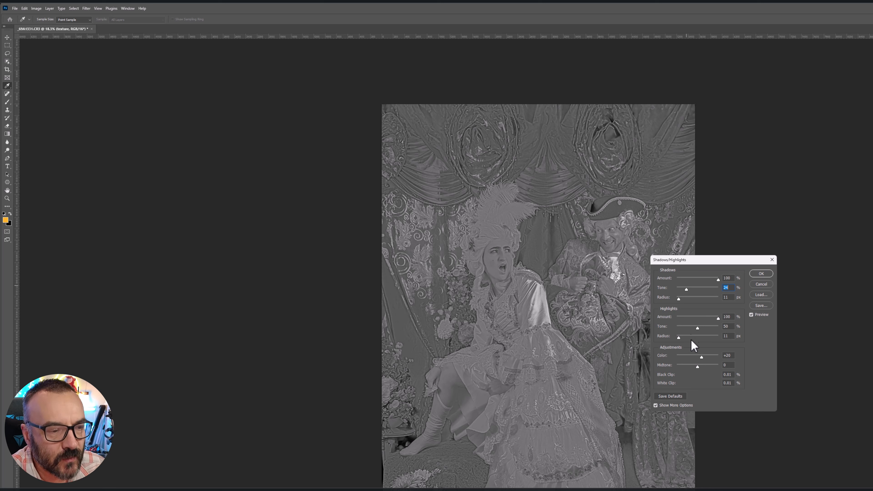
left_click_drag(698, 328, 693, 328)
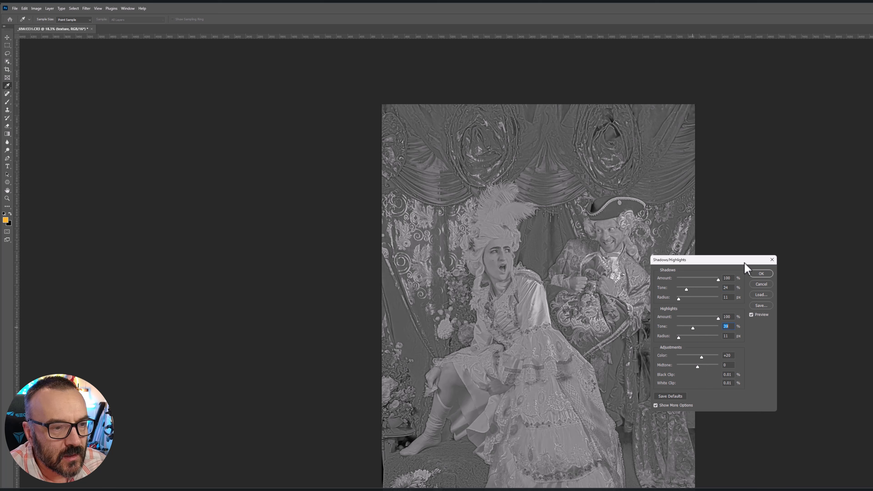
left_click(759, 274)
key("b")
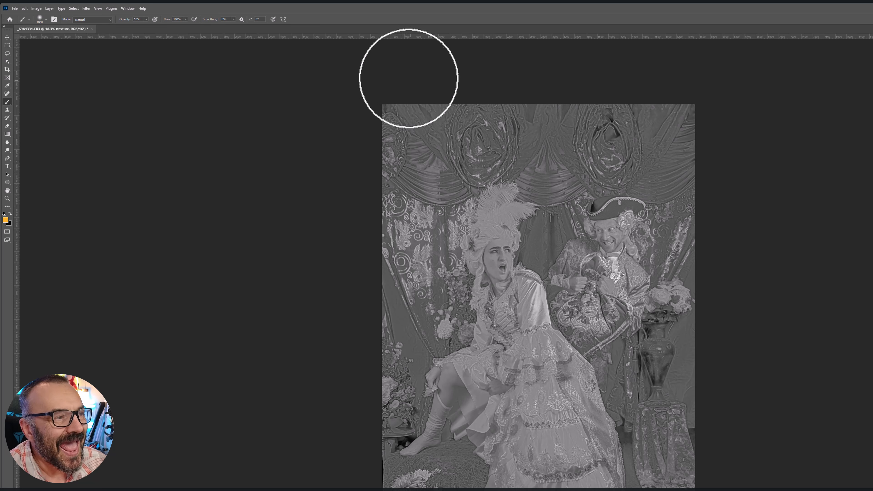
Sharpen the texture layer with Unsharp Mask at a raised Amount and 1.0 pixel Radius, and set its blend mode to Soft Light.
left_click(86, 9)
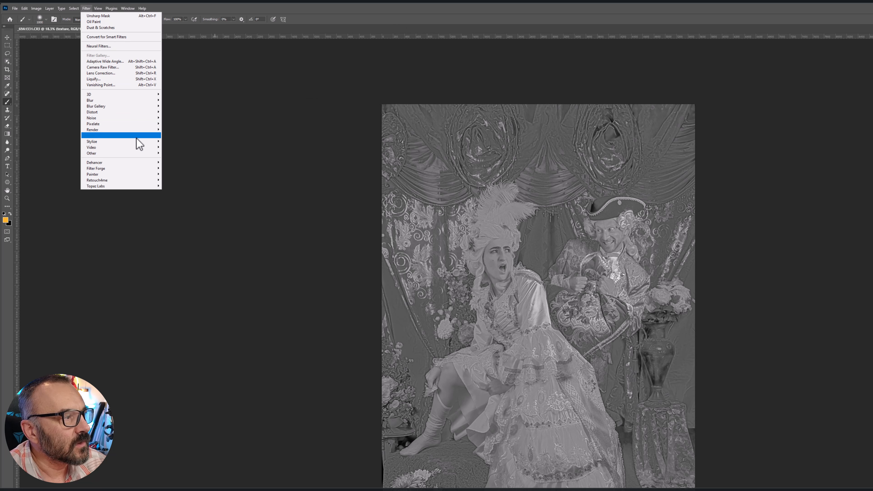
mouse_move(137, 138)
left_click(182, 159)
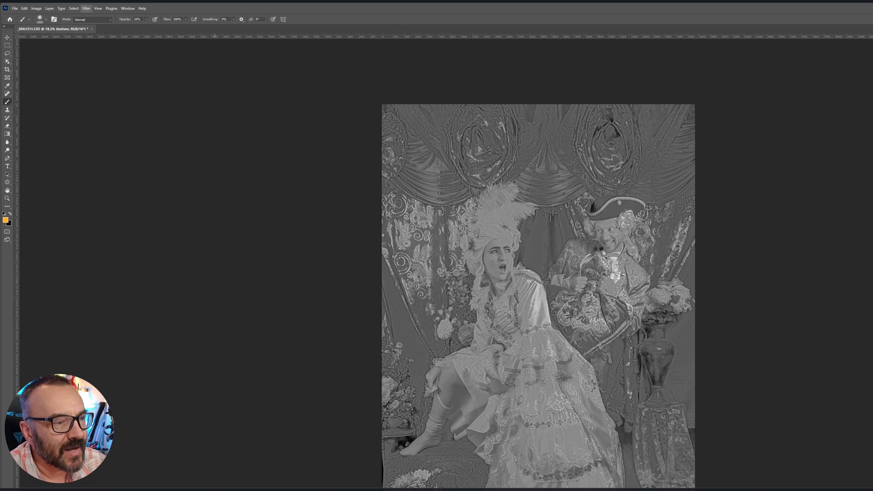
left_click(512, 217)
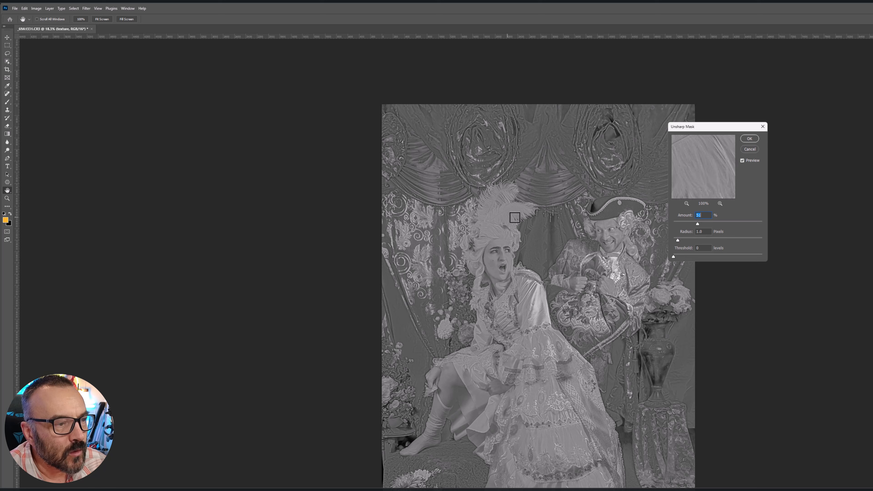
left_click(710, 224)
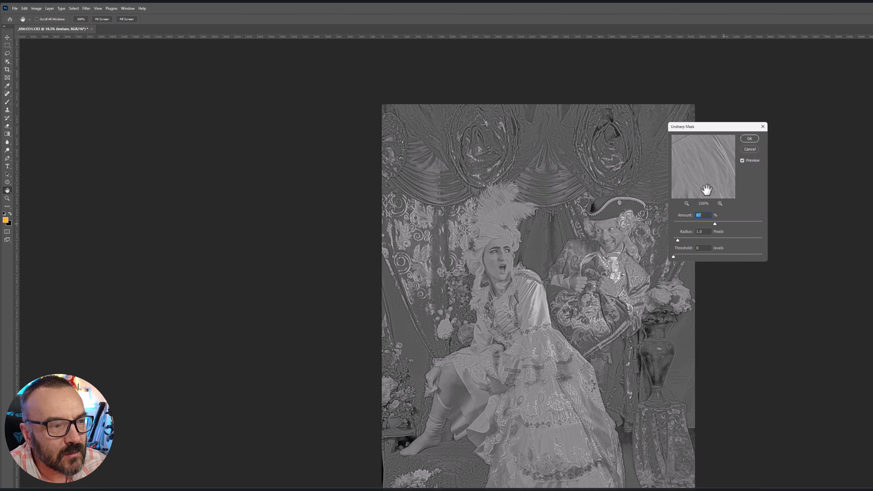
left_click(749, 139)
key("b")
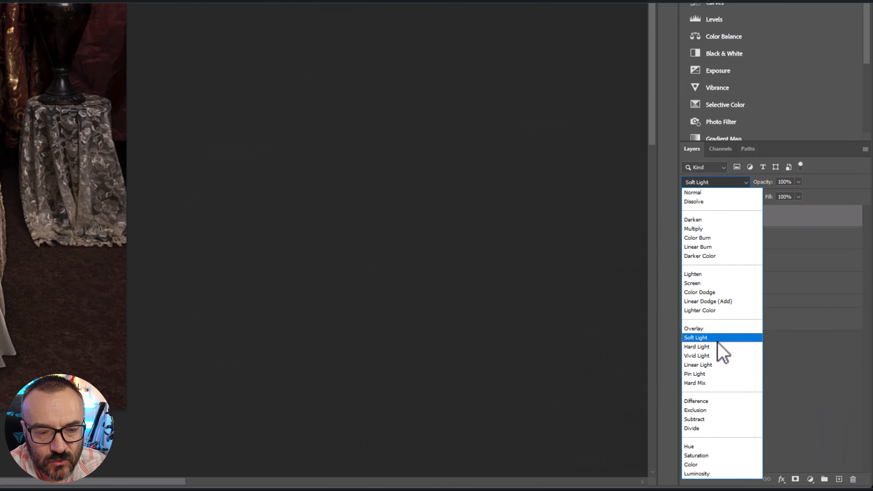
left_click(719, 341)
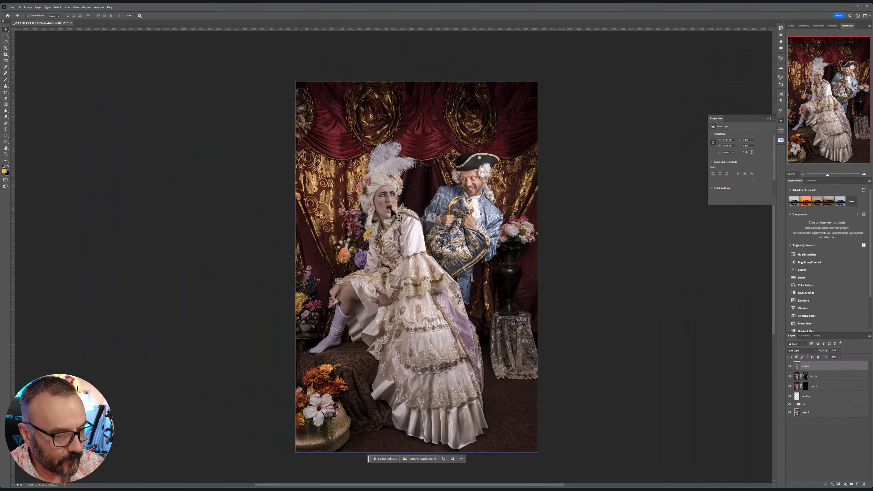
Compare the couple's faces and costumes up close with the texture layer hidden and shown.
scroll(404, 212, "up", 6)
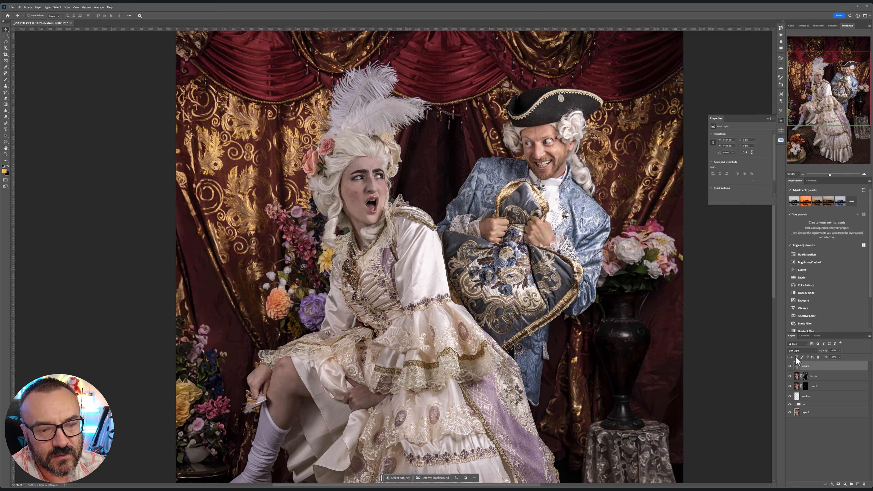
left_click(790, 367)
left_click(789, 366)
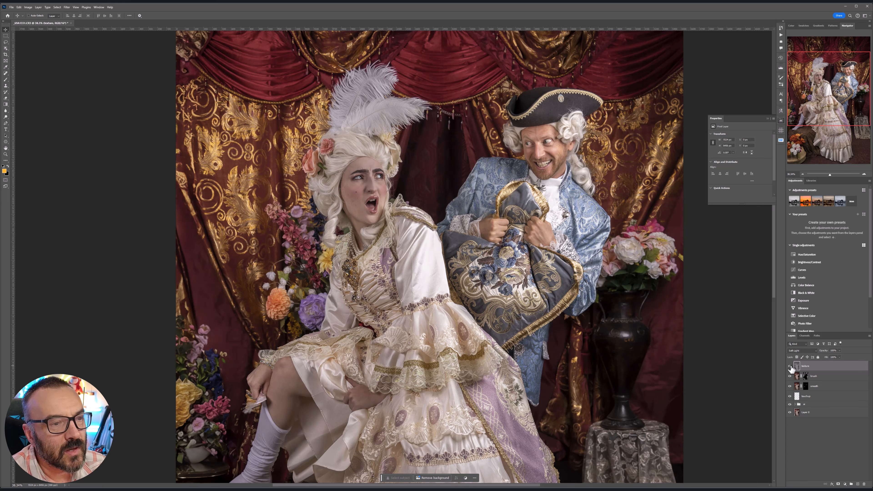
left_click(790, 366)
left_click(790, 366)
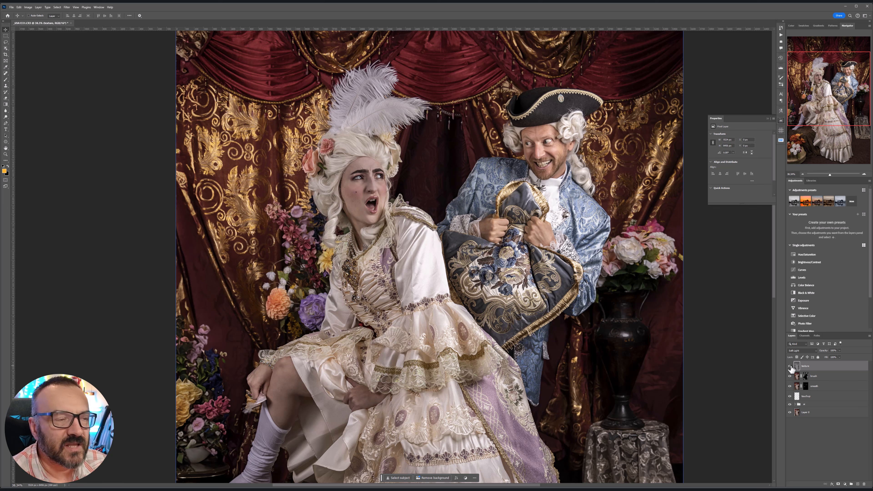
left_click(789, 366)
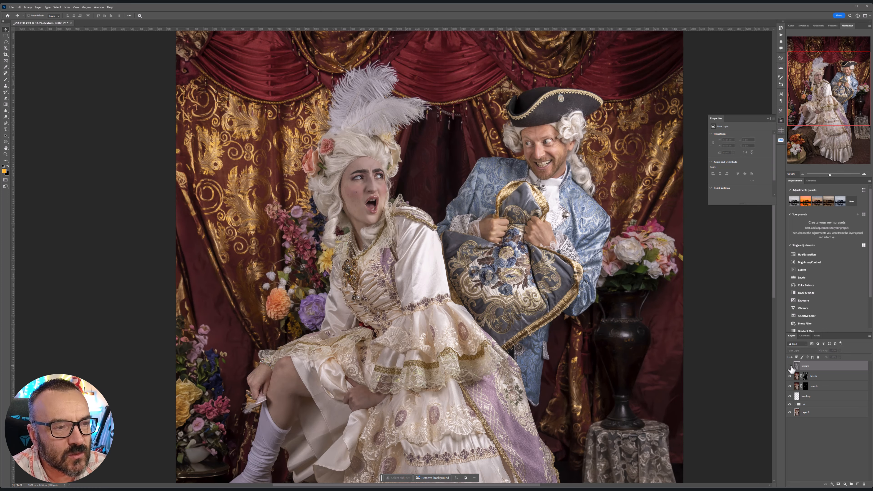
left_click(790, 366)
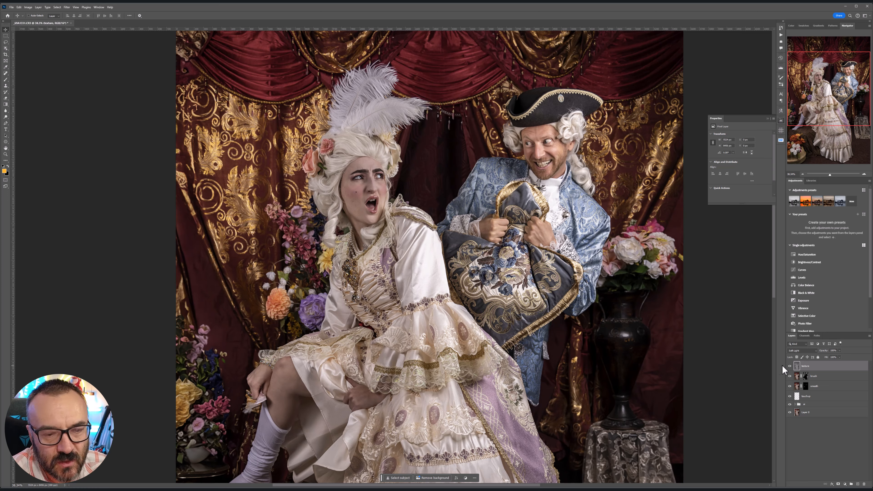
left_click(790, 366)
left_click(790, 367)
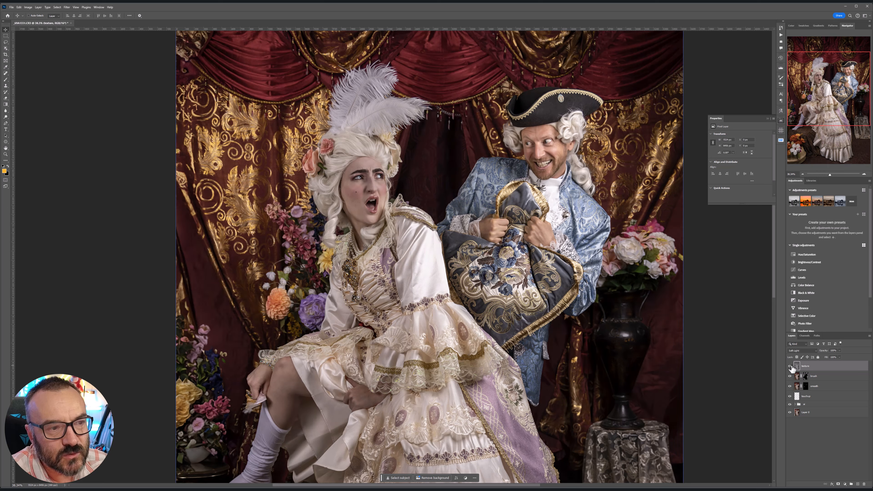
left_click(790, 366)
left_click(790, 366)
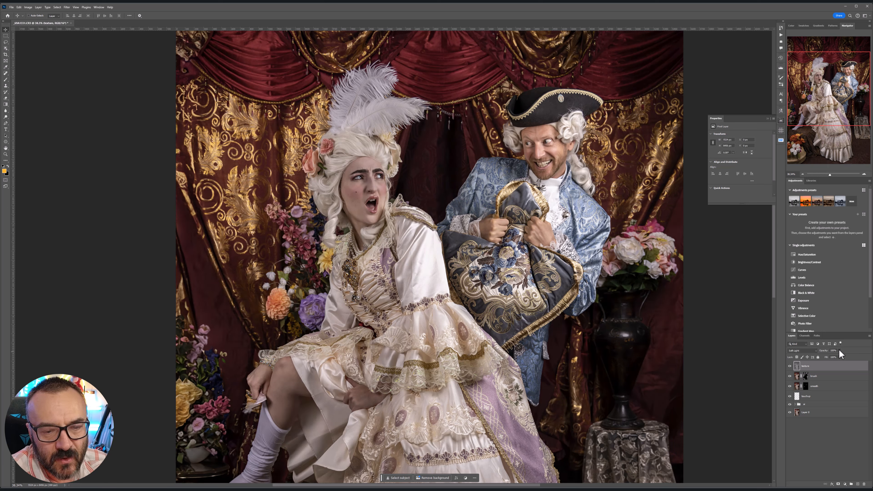
Lower the texture layer's opacity to soften its effect and check the whole image.
left_click(828, 357)
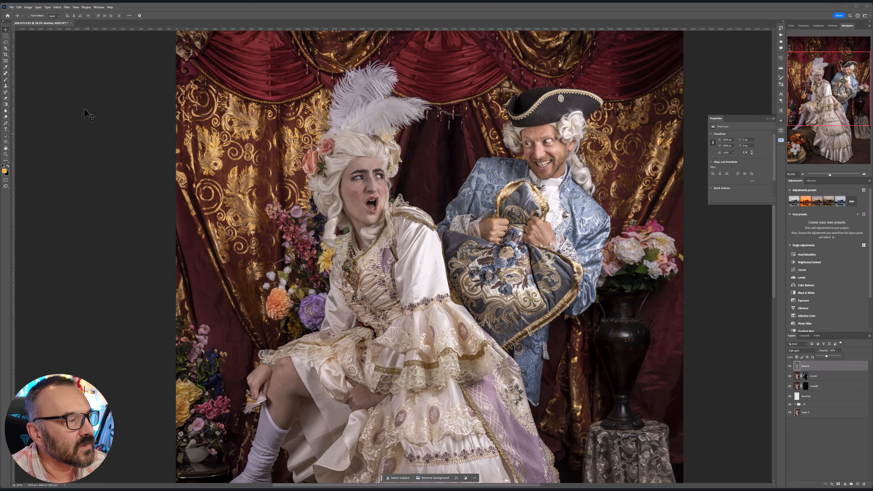
scroll(403, 243, "down", 5)
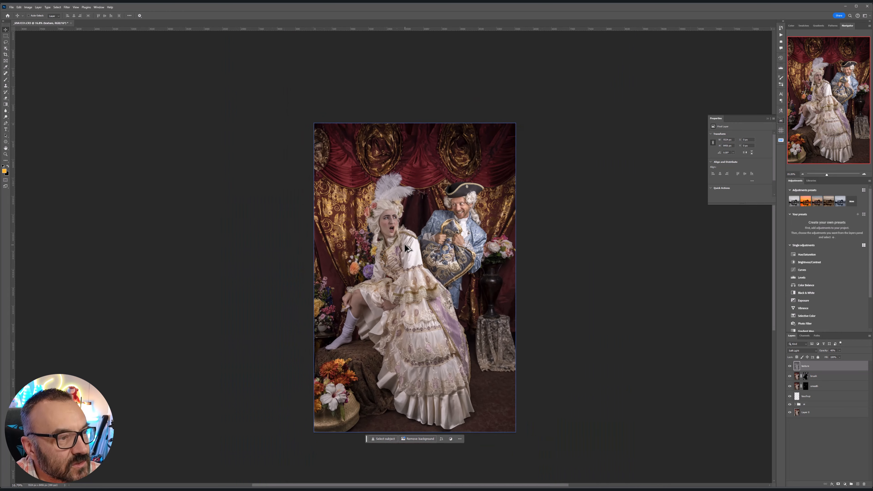
scroll(423, 314, "up", 1)
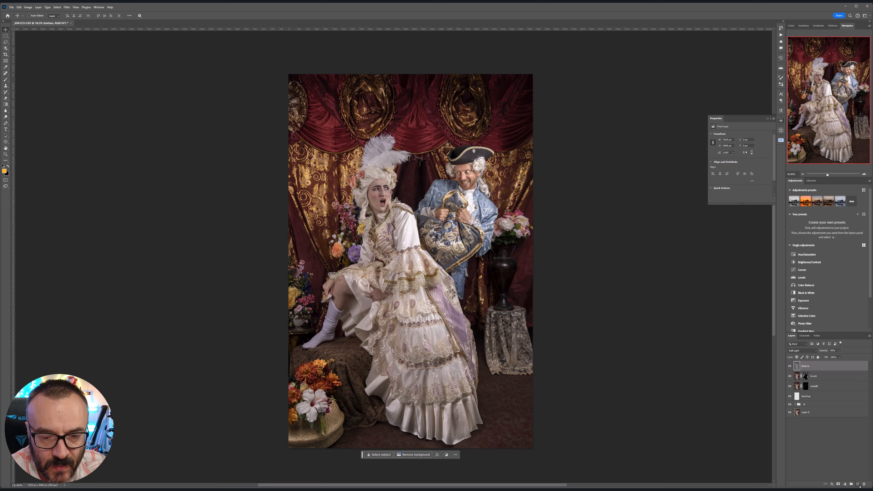
Add a new layer above the texture layer and name it db.
left_click(858, 483)
double_click(807, 367)
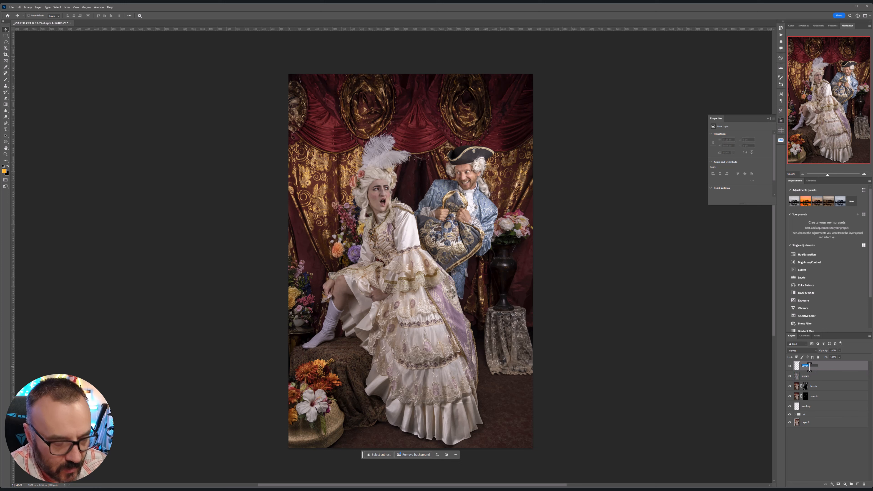
type("db")
key("Return")
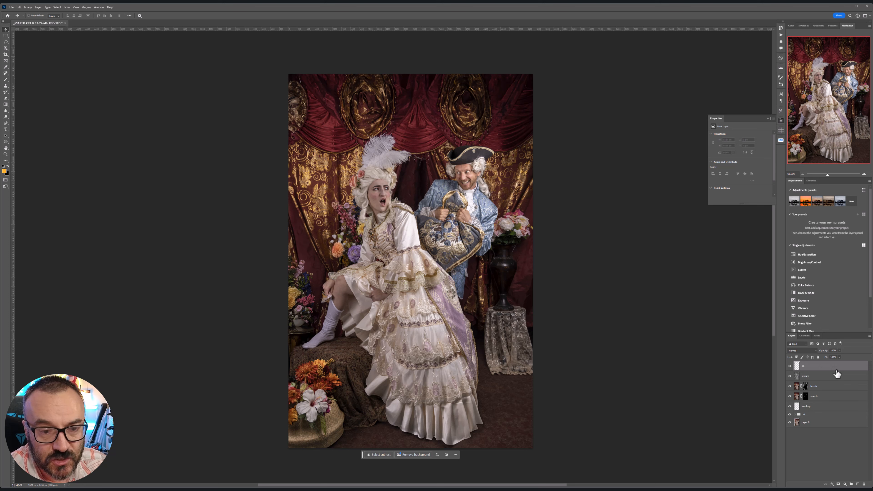
Fill the db layer with 50% Gray at Normal mode and set its blend mode to Soft Light.
key("shift+F5")
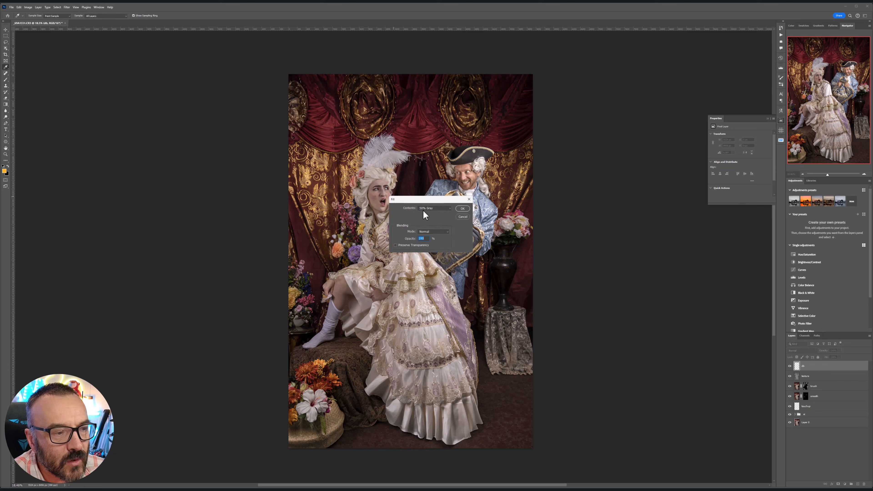
left_click(462, 209)
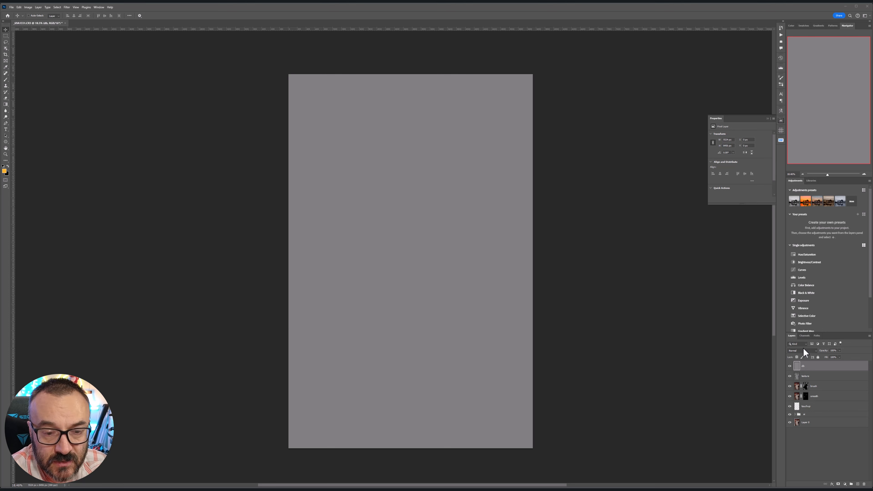
left_click(814, 350)
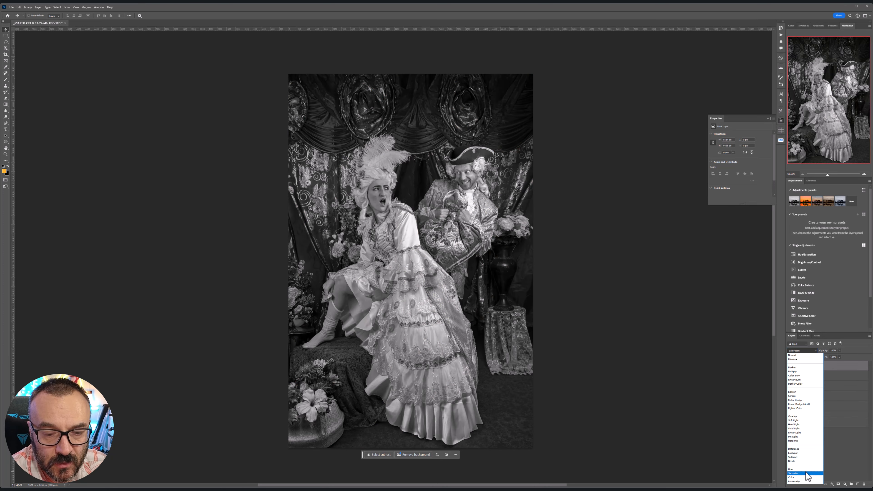
left_click(803, 419)
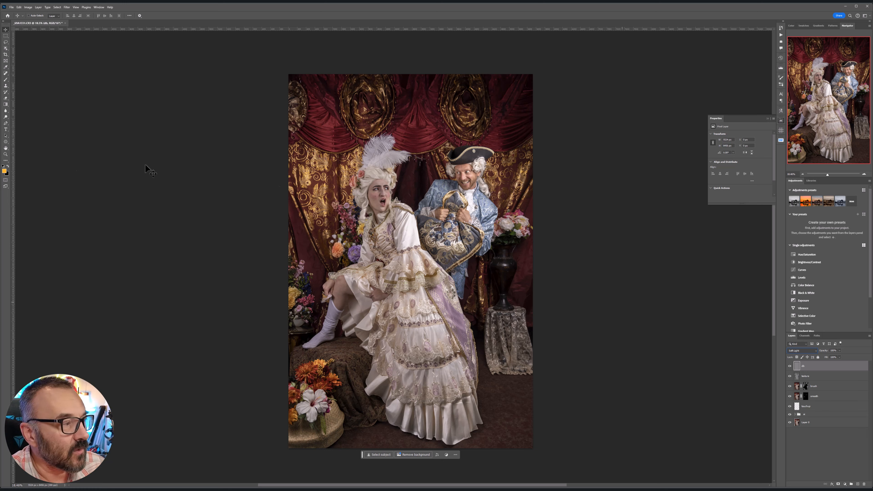
Reset the colours to black and white and ready the Brush tool with a Soft Round brush.
left_click(3, 166)
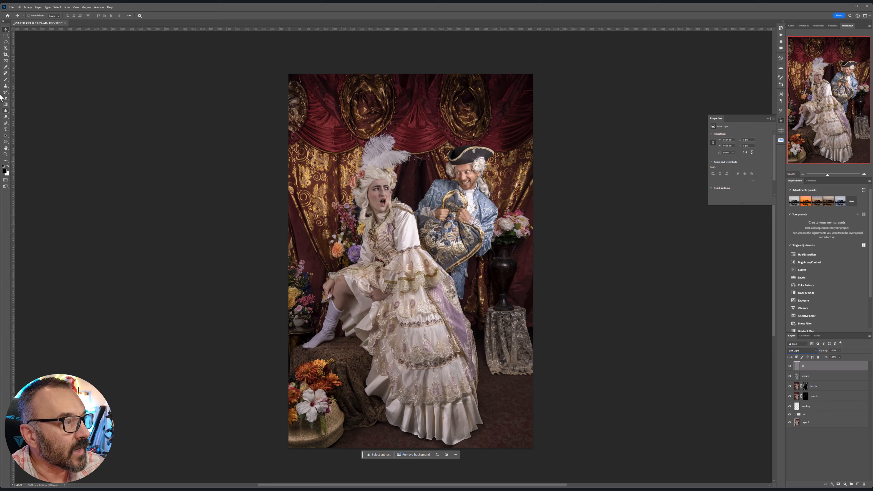
left_click(5, 79)
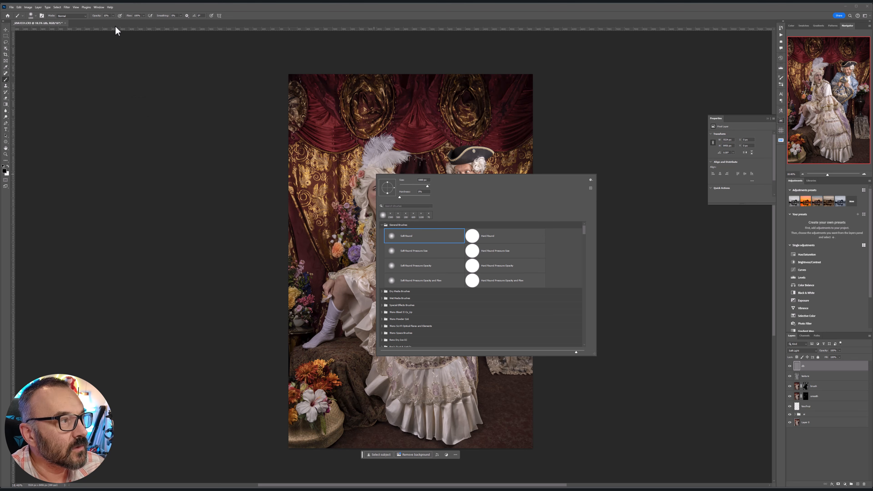
left_click(105, 25)
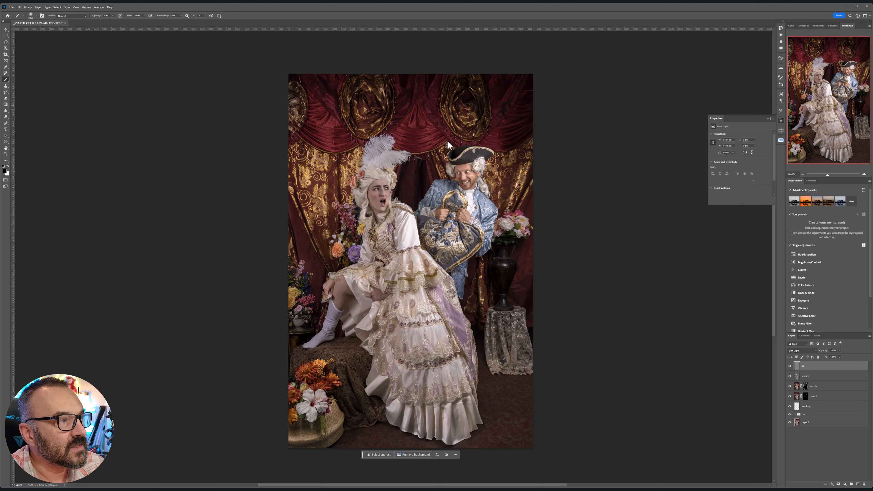
Burn the shadow along the woman's cheek and jaw on the db layer with a much smaller soft black brush.
scroll(395, 201, "up", 10)
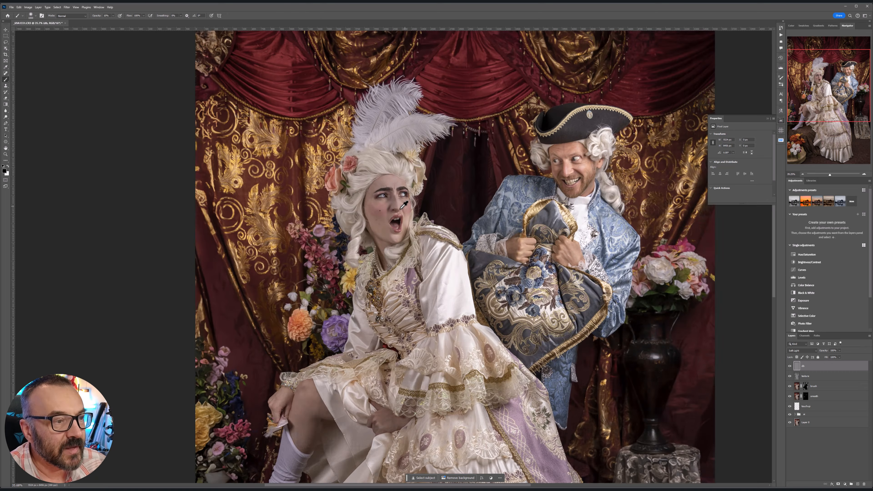
scroll(399, 211, "up", 8)
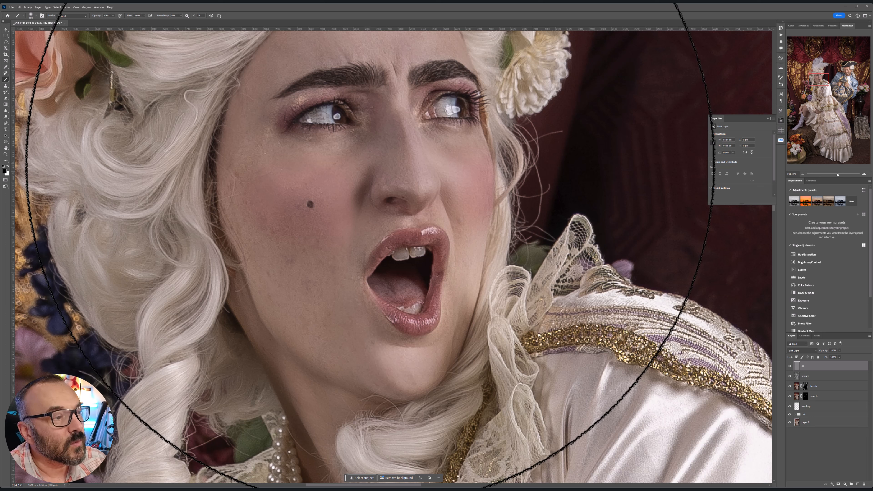
key("bracketleft")
key("bracketleft")
key("bracketleft")
key("bracketleft")
key("bracketleft")
key("bracketleft")
key("bracketleft")
key("bracketleft")
key("bracketleft")
key("bracketleft")
key("bracketleft")
key("bracketleft")
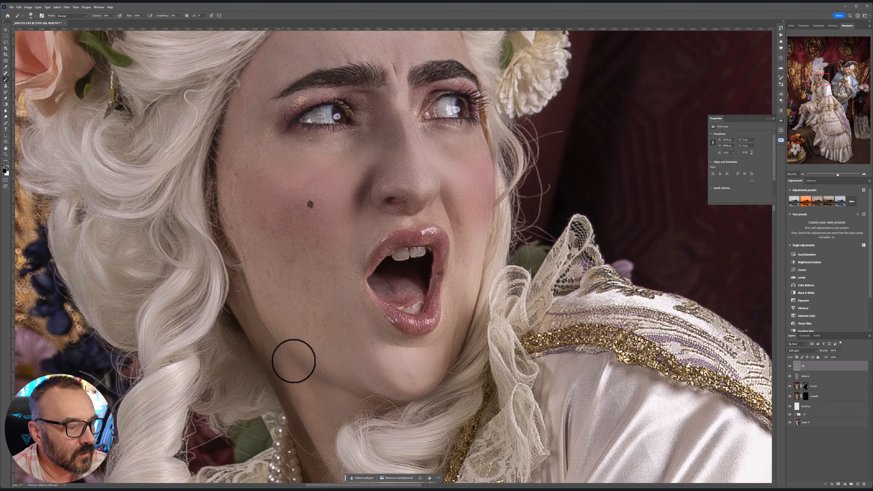
Burn the shading around the woman's eyebrows and eyes with a smaller brush, comparing with the db layer hidden and shown.
left_click_drag(394, 132, 403, 234)
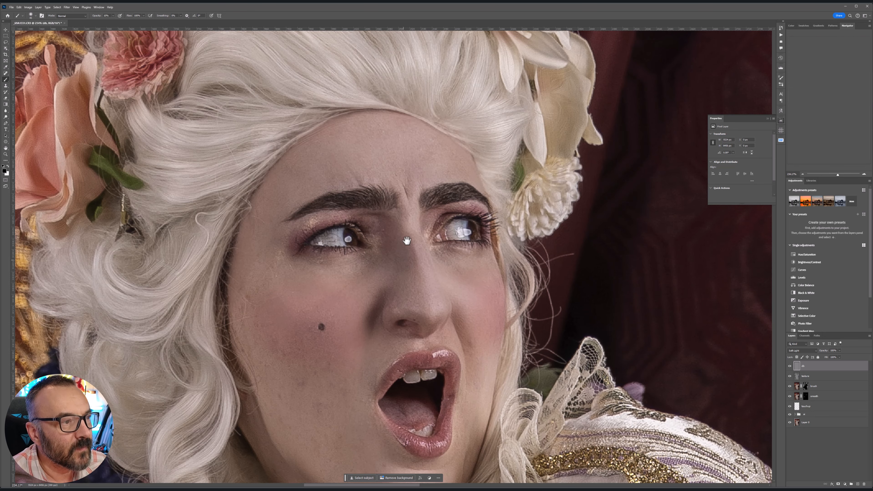
key("bracketleft")
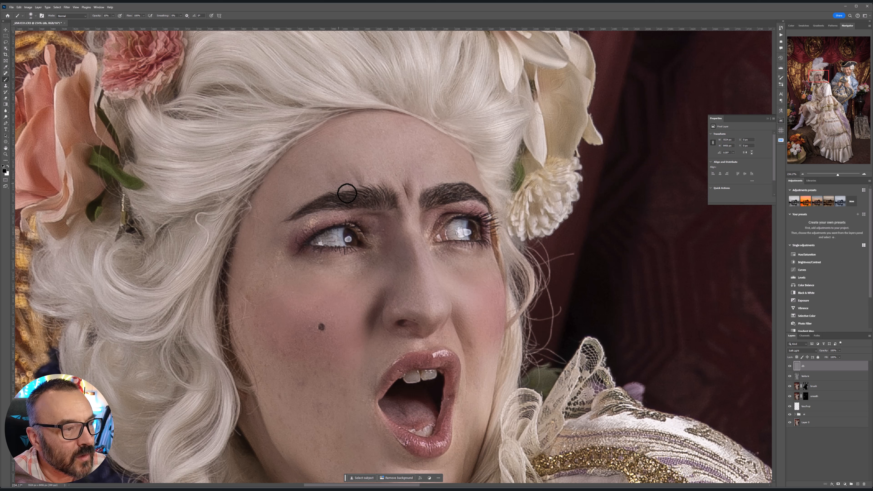
left_click(790, 366)
left_click(790, 366)
left_click(790, 367)
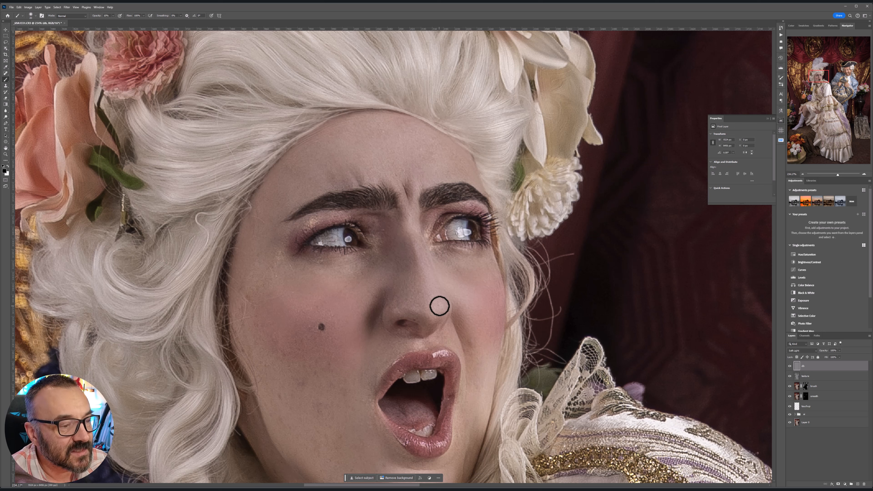
Dodge highlights on the woman's nose and above her upper lip with a white brush, comparing with the db layer hidden and shown.
key("]")
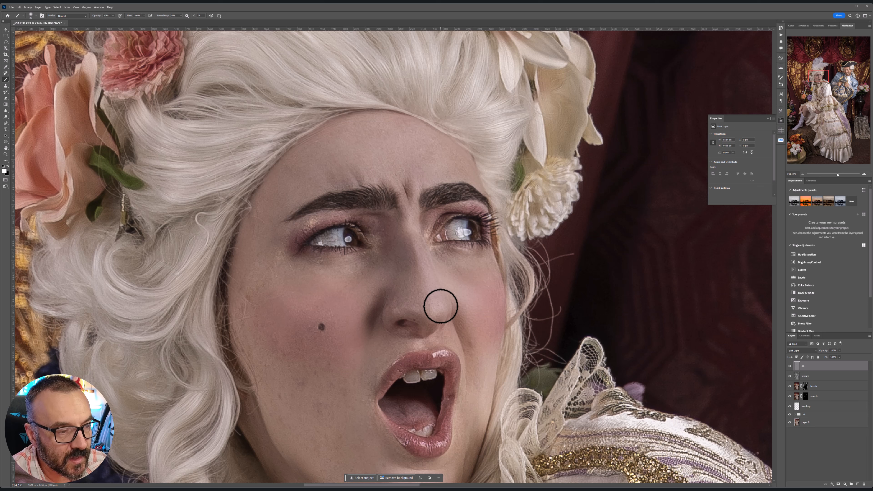
key("[")
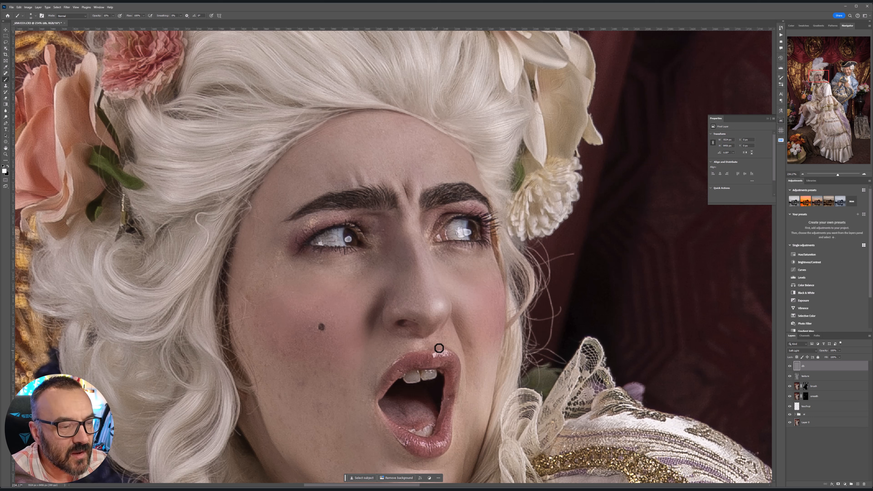
left_click(790, 366)
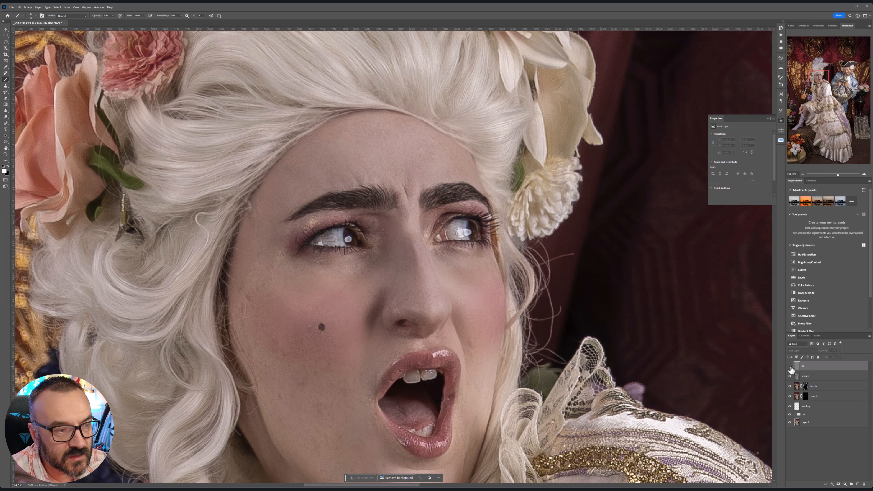
left_click(790, 366)
left_click(791, 366)
left_click(790, 366)
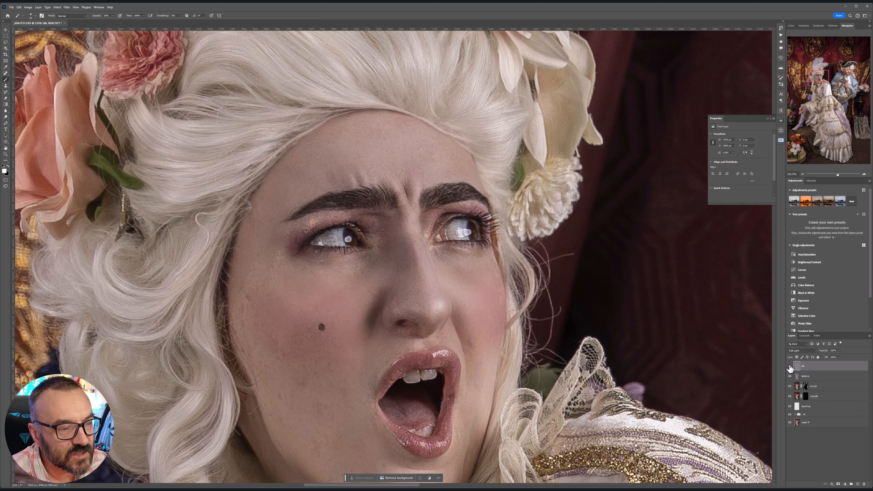
Dodge the woman's cheeks with a larger white brush and shade her lips with a smaller black one, comparing with the db layer hidden.
key("bracketright")
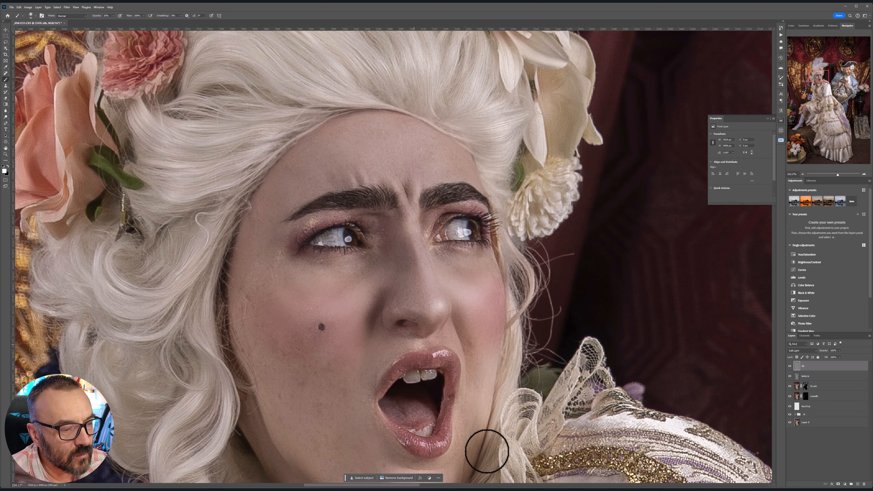
key("bracketleft")
key("bracketleft")
key("bracketleft")
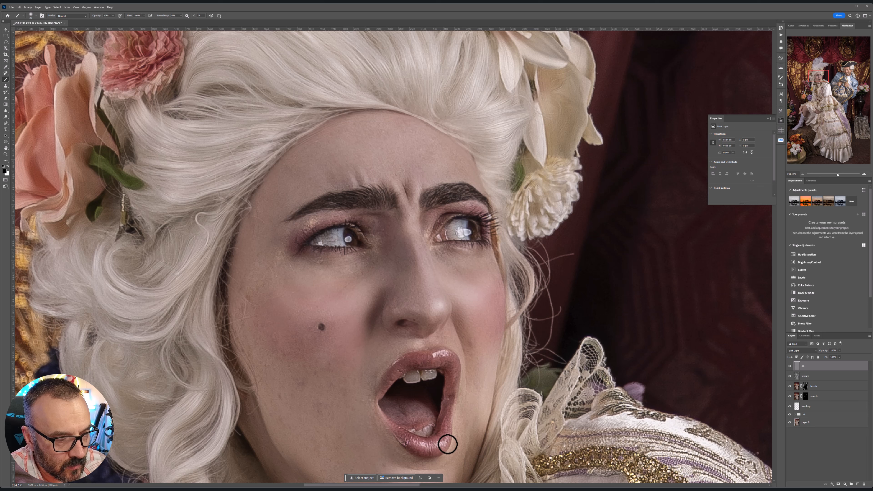
left_click(790, 367)
left_click(790, 367)
left_click(790, 367)
left_click(790, 366)
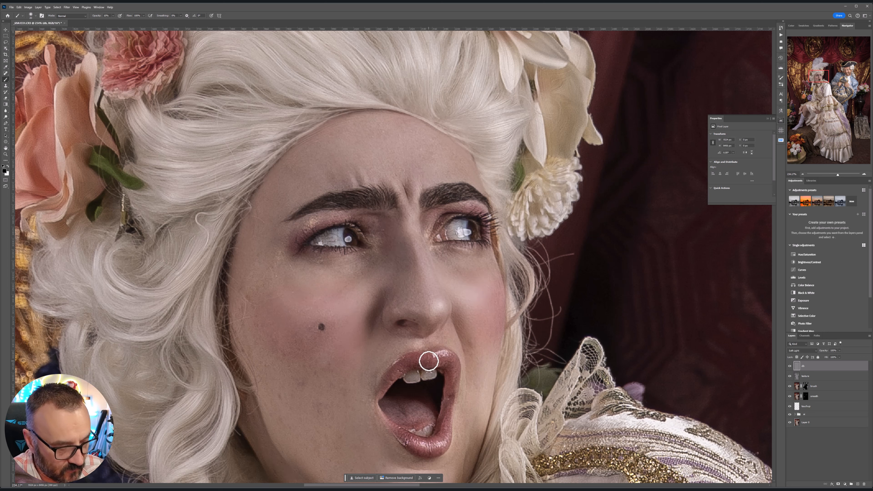
Enlarge the black brush and burn the shading on the woman's cheek beside her nose.
key("bracketright")
key("bracketright")
key("bracketright")
key("bracketright")
key("bracketright")
key("bracketright")
key("bracketright")
key("bracketright")
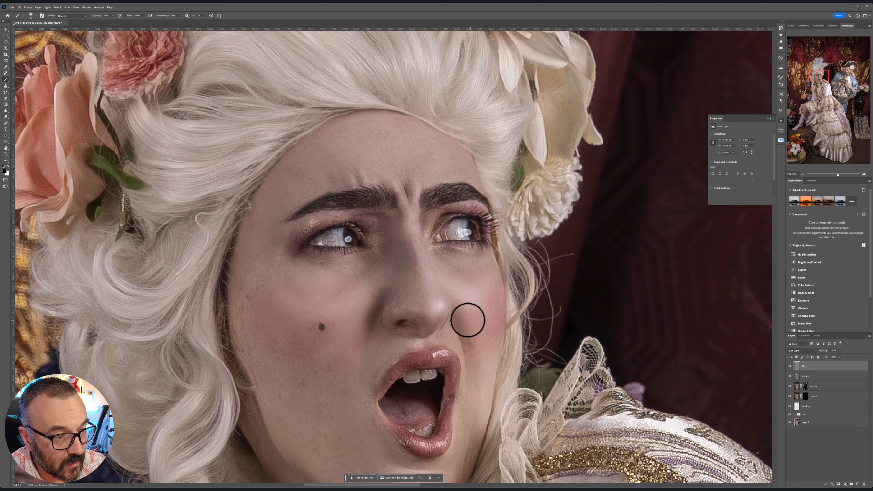
Burn the shadows around the nose, cheek and jaw with a progressively larger black brush on the Soft Light db layer.
mouse_move(390, 214)
left_mouse_down()
mouse_move(400, 261)
mouse_move(390, 306)
left_mouse_up()
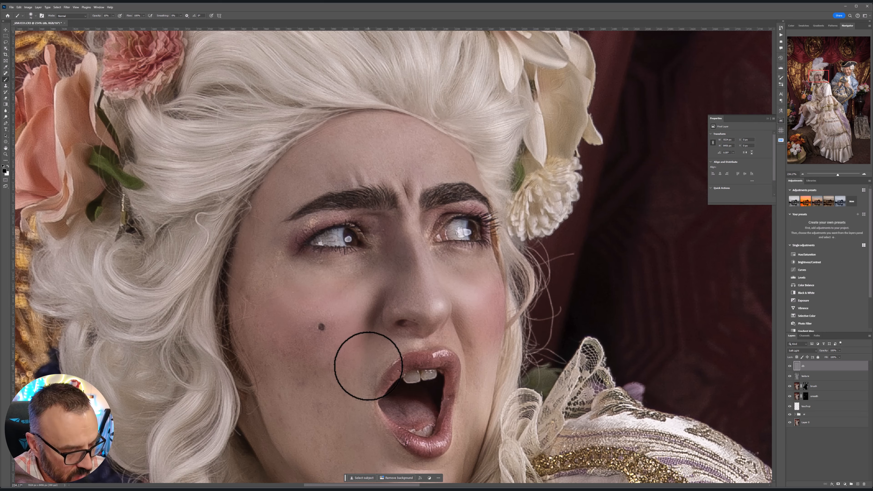
scroll(368, 365, "down", 2)
scroll(322, 192, "down", 1)
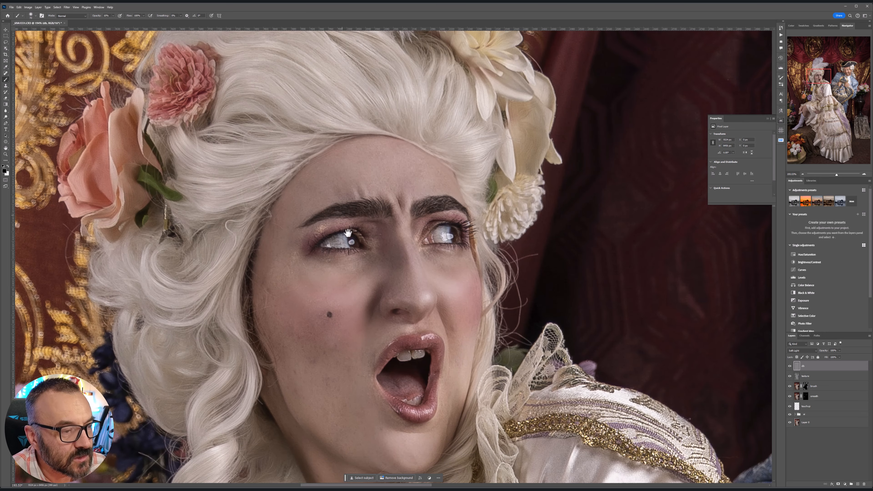
left_click_drag(363, 285, 356, 192)
key("bracketright")
key("bracketright")
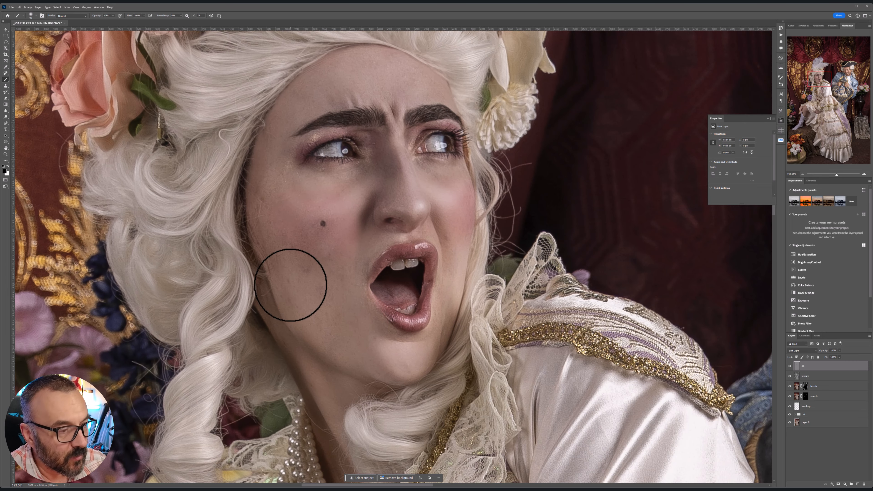
key("bracketright")
key("bracketright")
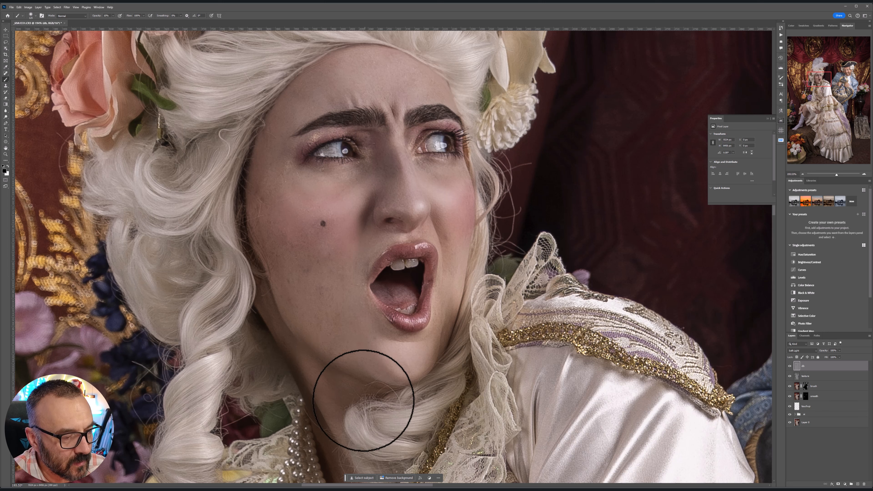
Dodge the jawline and chin area with a smaller white brush.
key("x")
key("bracketleft")
key("bracketleft")
key("bracketleft")
key("bracketleft")
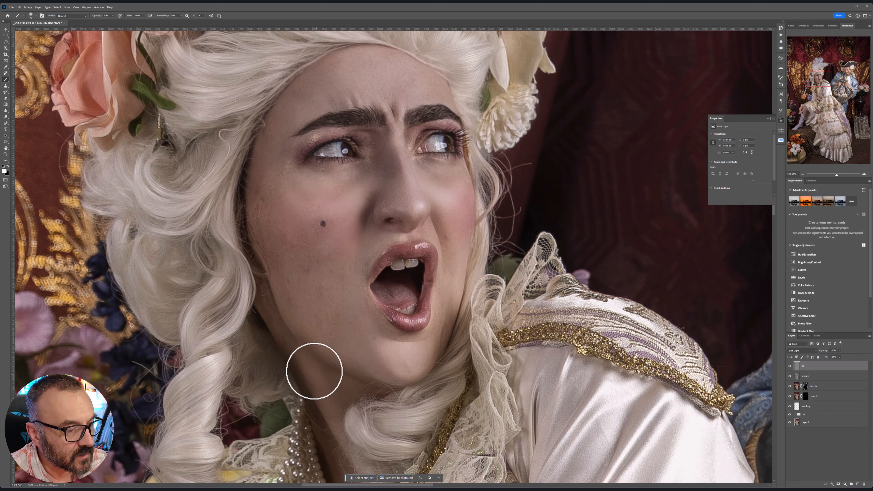
key("bracketleft")
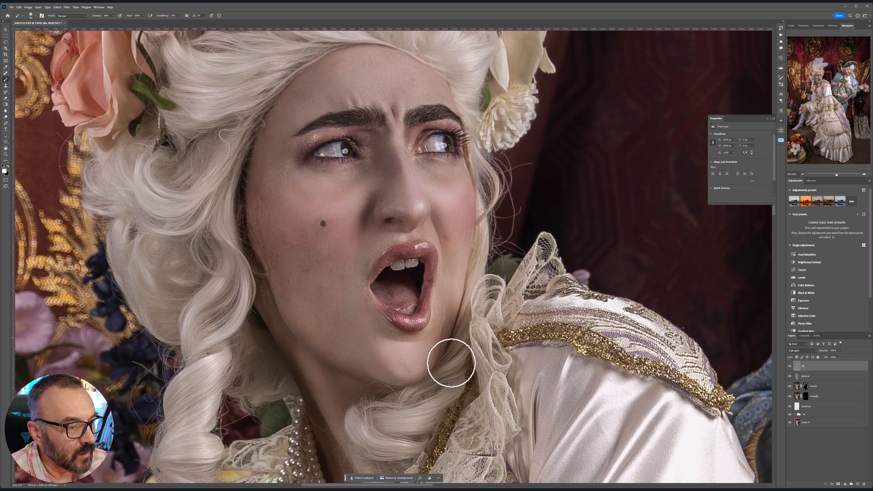
Dodge both cheeks with an enlarged white brush and touch up the upper lip with a small one.
key("bracketright")
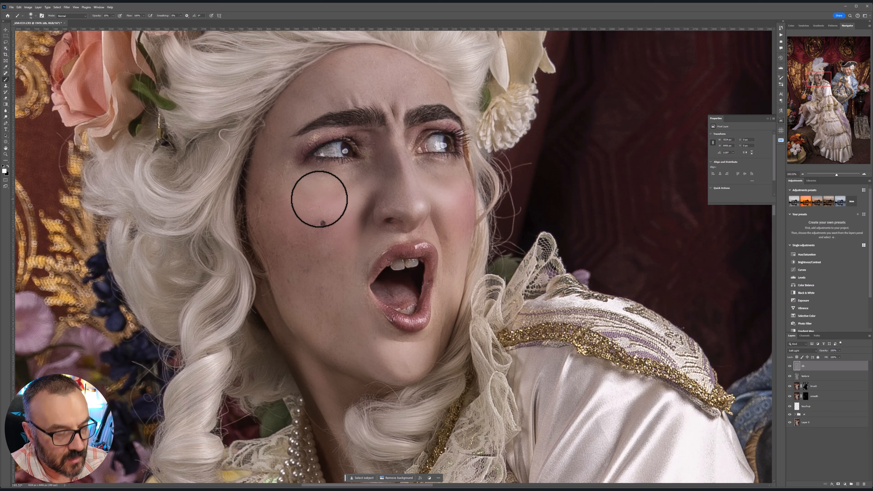
key("bracketright")
key("bracketright")
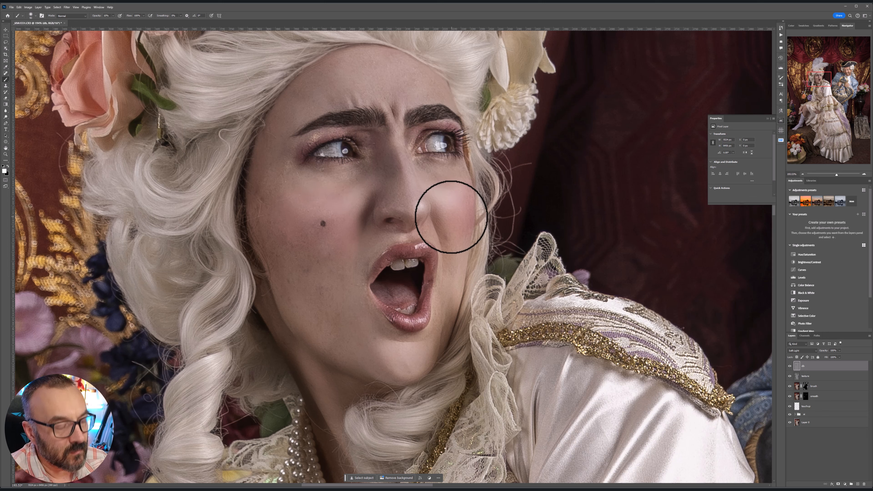
key("bracketleft")
key("bracketleft")
key("bracketleft")
key("bracketleft")
key("bracketleft")
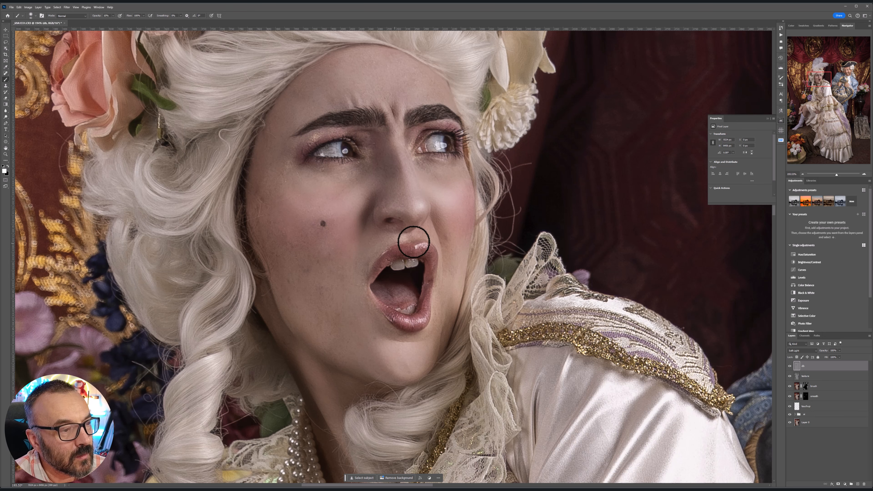
Toggle the db layer's visibility to compare the face before and after dodging and burning.
scroll(440, 267, "down", 2)
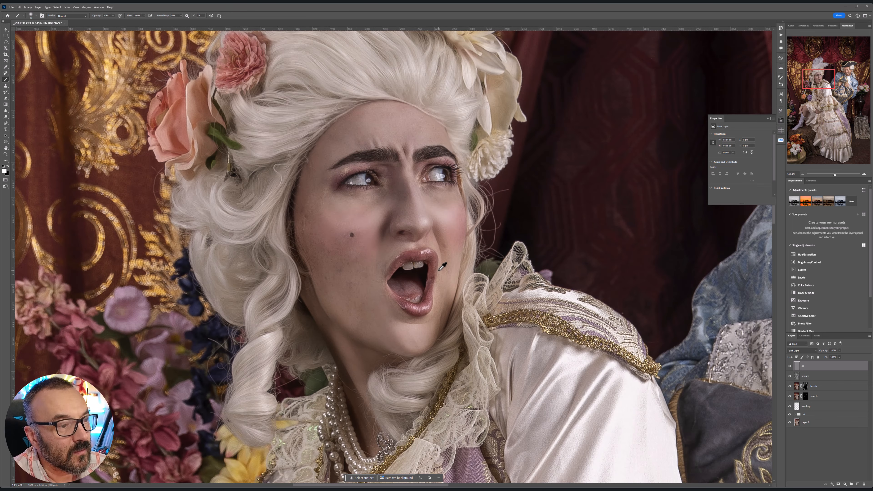
scroll(444, 262, "up", 2)
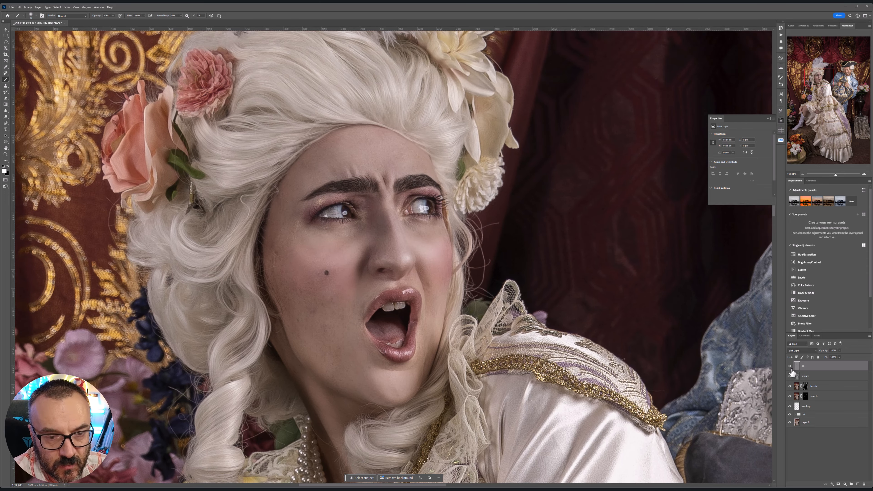
left_click(790, 367)
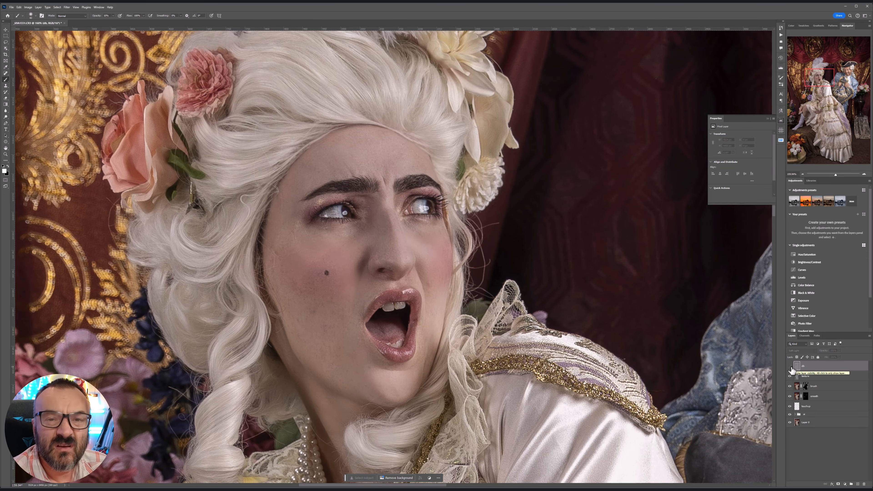
left_click(791, 366)
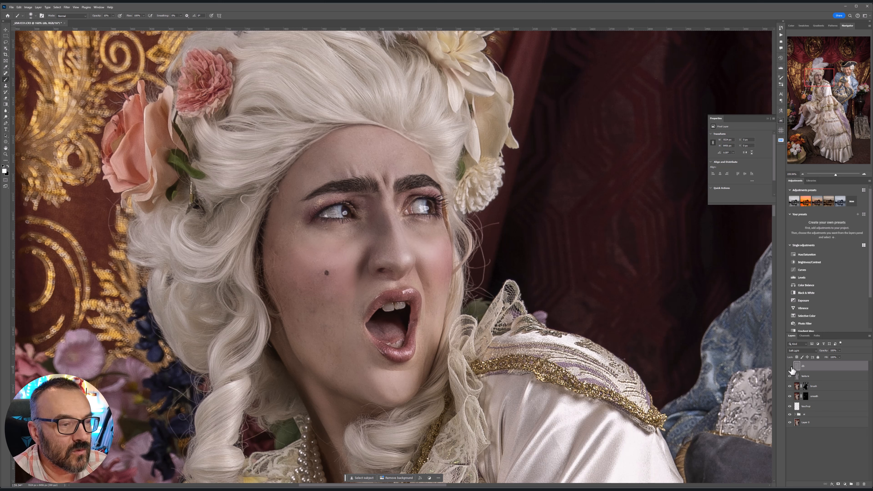
left_click(790, 366)
left_click(790, 366)
left_click(790, 367)
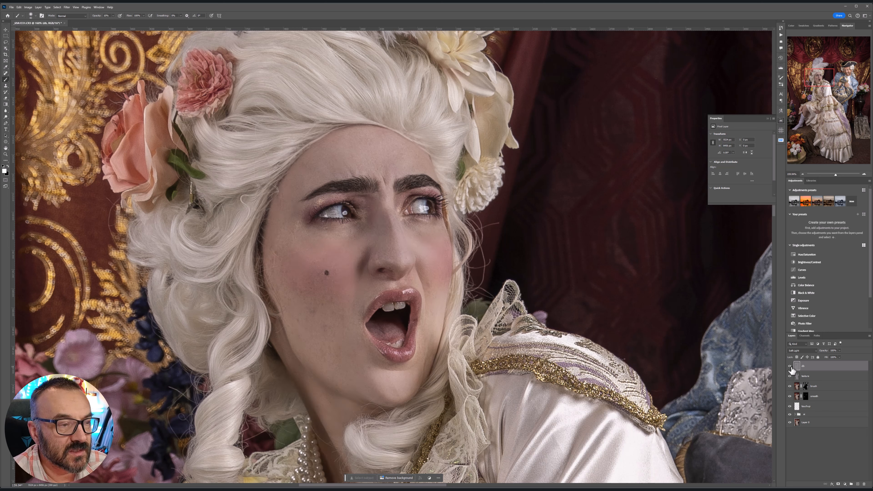
left_click(790, 366)
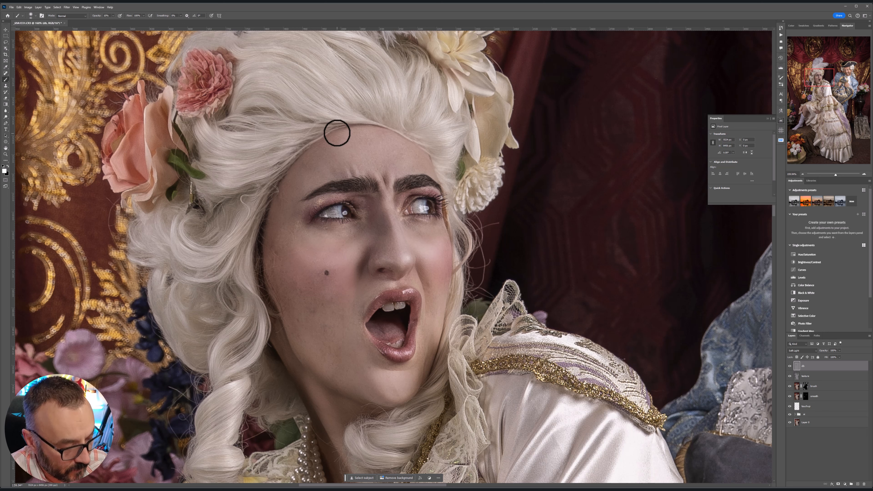
Burn the shadows between the wig's curls, from the crown down to the lower ringlets, with an enlarged black brush.
key("x")
key("bracketright")
key("bracketright")
key("bracketright")
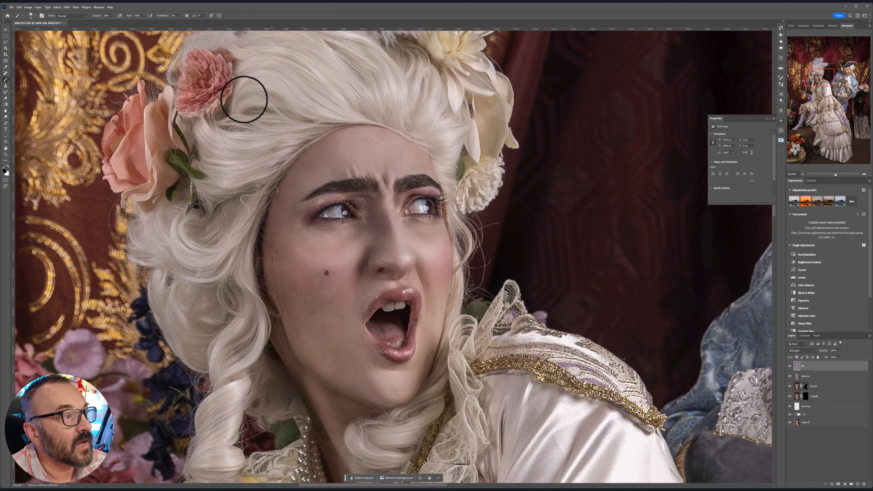
left_click_drag(324, 113, 336, 163)
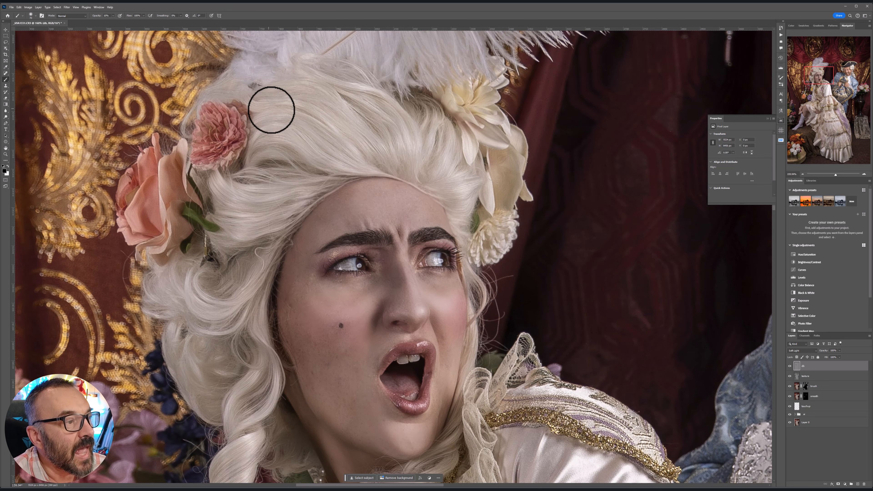
left_click_drag(375, 115, 410, 169)
mouse_move(402, 97)
left_mouse_down()
mouse_move(417, 114)
mouse_move(418, 99)
mouse_move(444, 153)
mouse_move(400, 147)
left_mouse_up()
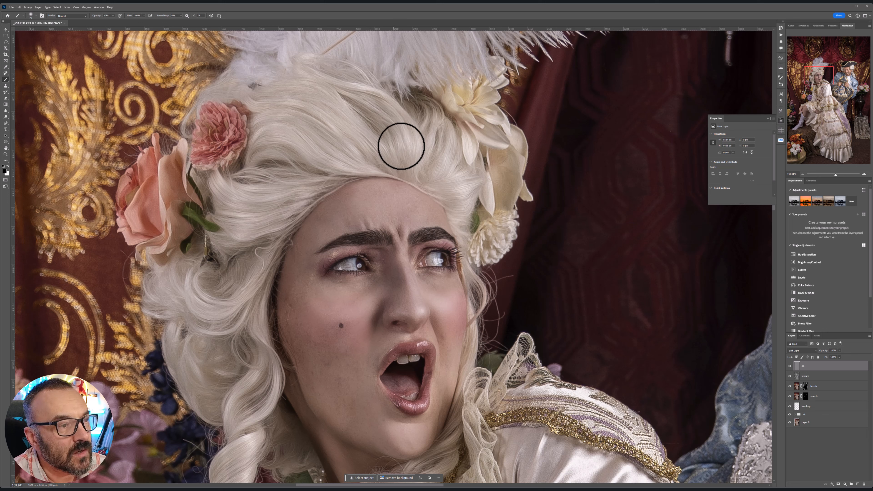
mouse_move(329, 141)
left_mouse_down()
mouse_move(308, 156)
mouse_move(318, 171)
mouse_move(268, 181)
mouse_move(250, 154)
mouse_move(226, 165)
mouse_move(242, 157)
mouse_move(279, 168)
left_mouse_up()
mouse_move(226, 255)
left_mouse_down()
mouse_move(224, 273)
mouse_move(219, 255)
mouse_move(255, 273)
mouse_move(226, 275)
left_mouse_up()
mouse_move(209, 357)
left_mouse_down()
mouse_move(218, 379)
mouse_move(246, 350)
mouse_move(242, 374)
mouse_move(257, 397)
mouse_move(254, 418)
mouse_move(272, 360)
mouse_move(273, 394)
mouse_move(315, 431)
left_mouse_up()
Burn the fold shadows on the woman's satin shoulder and sleeve with a smaller black brush.
scroll(249, 273, "down", 5)
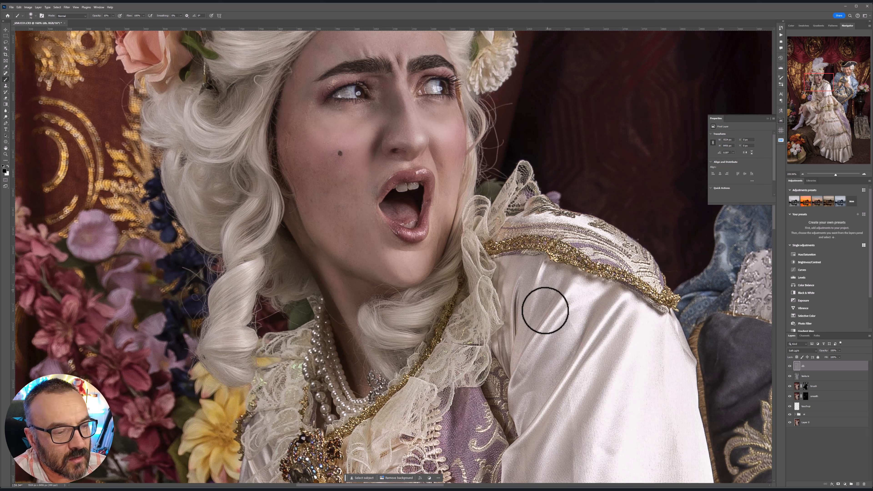
key("bracketleft")
key("bracketleft")
key("bracketleft")
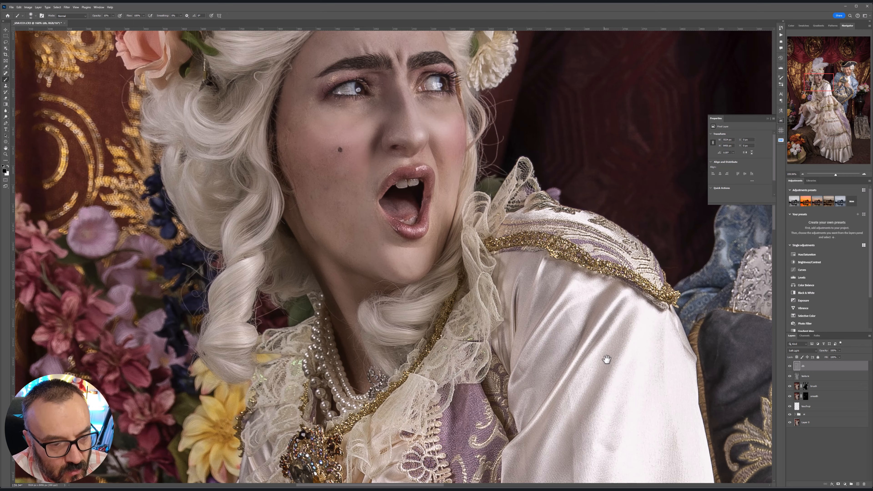
Burn the area behind the woman's knee and the skirt lining beneath the leg with a much larger black brush.
left_click_drag(604, 361, 616, 217)
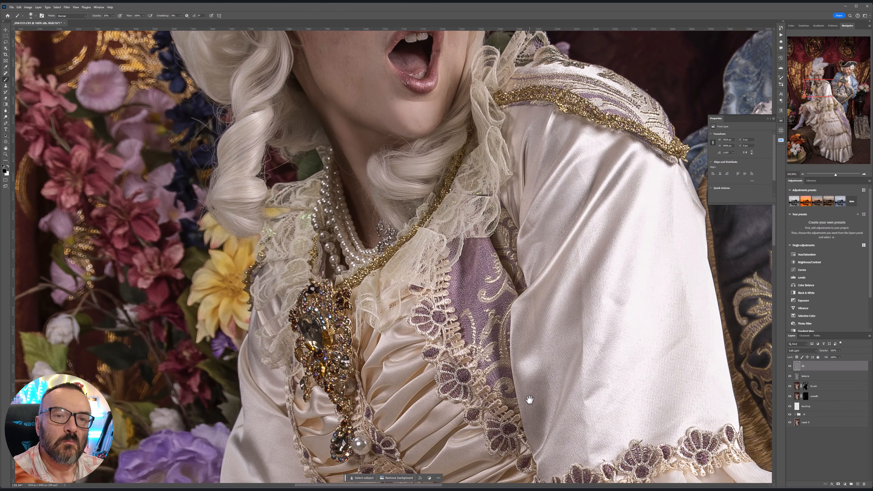
left_click_drag(366, 360, 457, 210)
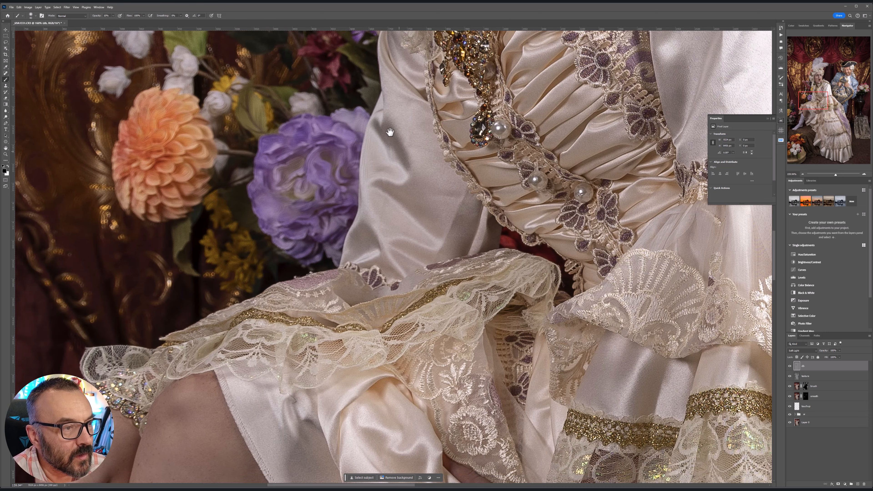
left_click_drag(323, 405, 423, 167)
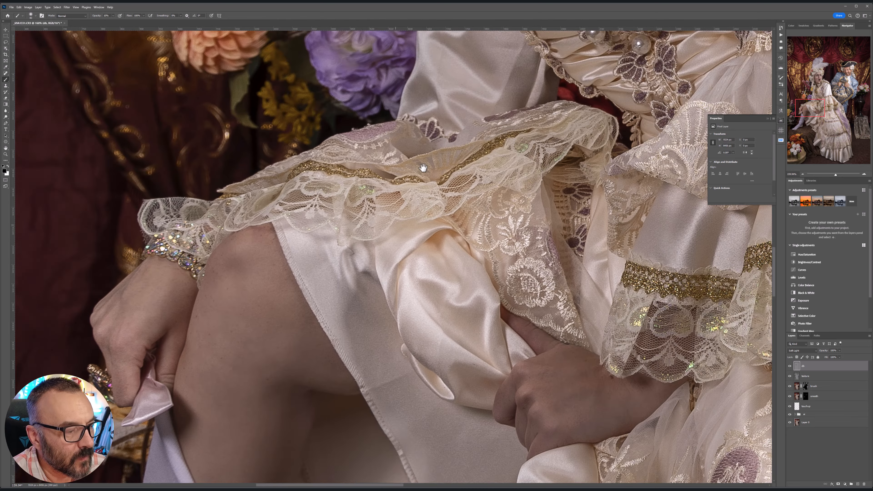
left_click_drag(379, 257, 455, 122)
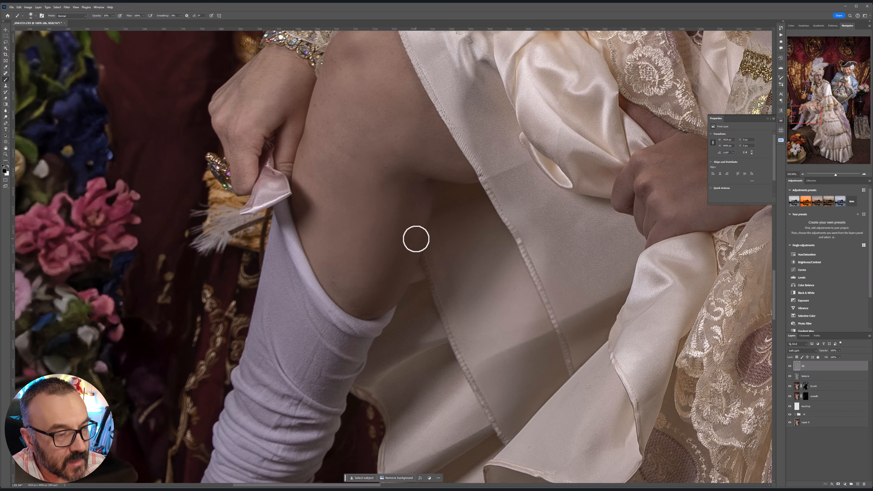
key("bracketright")
key("bracketright")
key("bracketright")
key("bracketright")
key("bracketright")
key("bracketright")
key("bracketright")
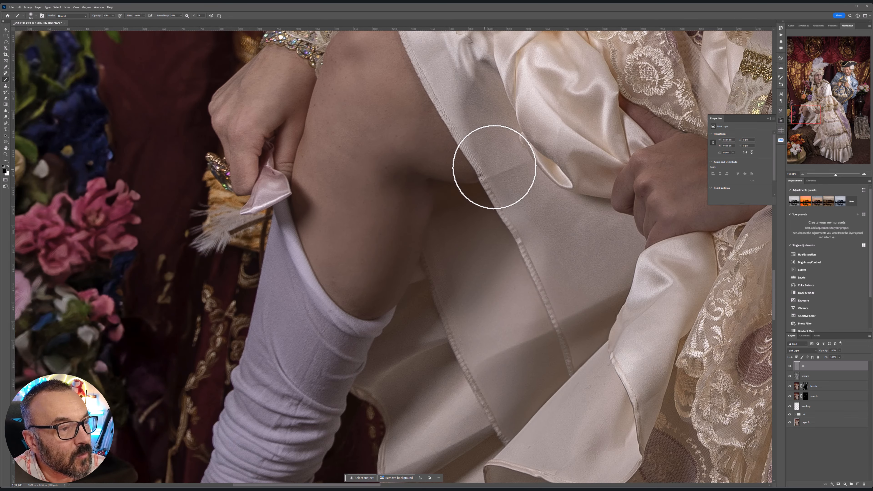
key("bracketright")
key("bracketright")
key("bracketright")
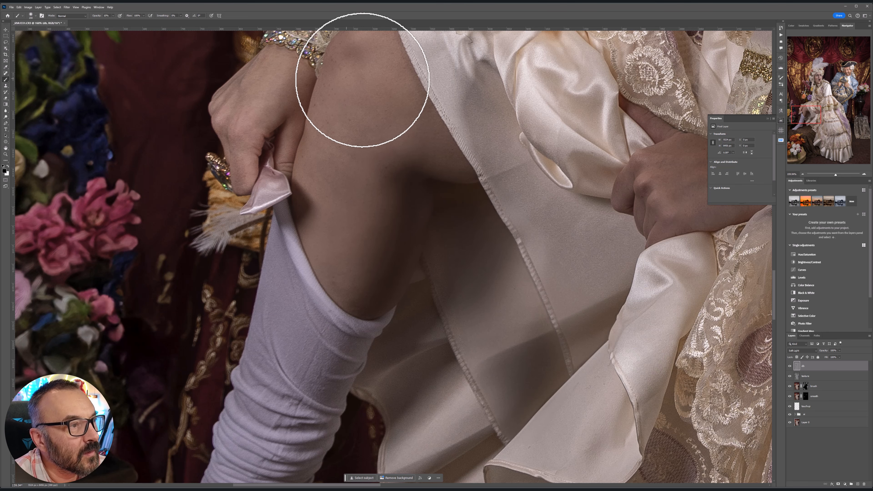
Burn the contours of the woman's knee and bare leg with a reduced black brush.
key("bracketleft")
key("bracketleft")
key("bracketleft")
key("bracketleft")
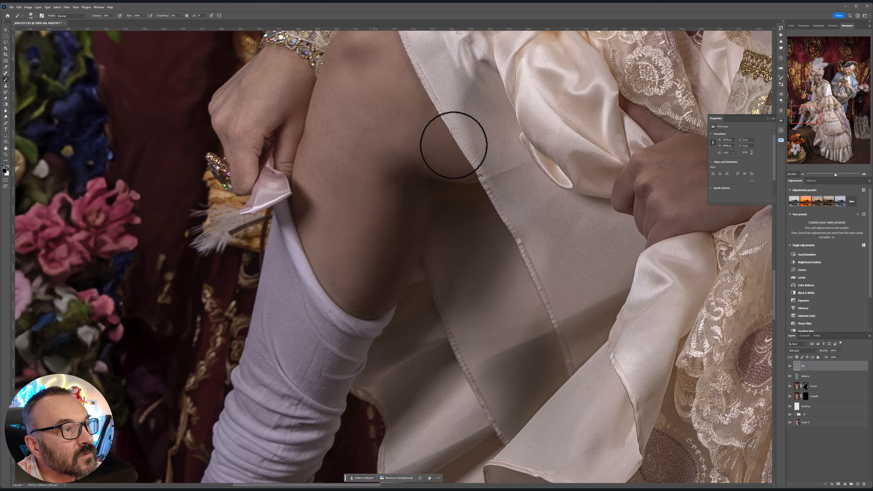
left_click_drag(321, 143, 324, 209)
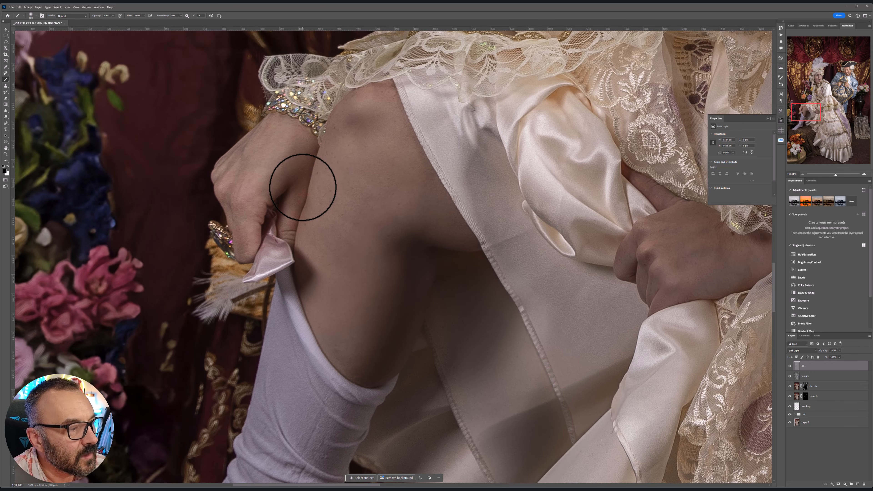
Dodge the highlights on the woman's bare leg with a smaller white brush.
key("x")
key("bracketleft")
key("bracketleft")
key("bracketleft")
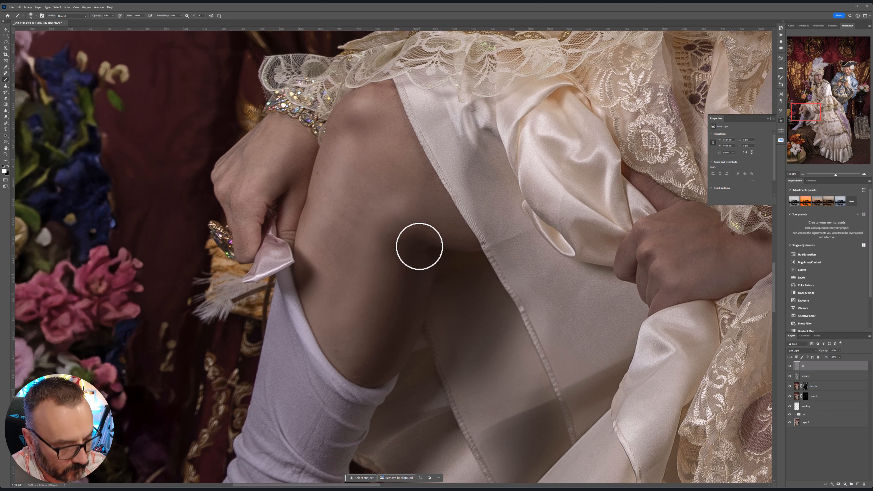
Burn the shadows around the leg and the hand on the skirt, and dodge the hand holding the stocking bow.
key("x")
key("bracketright")
key("bracketright")
key("bracketright")
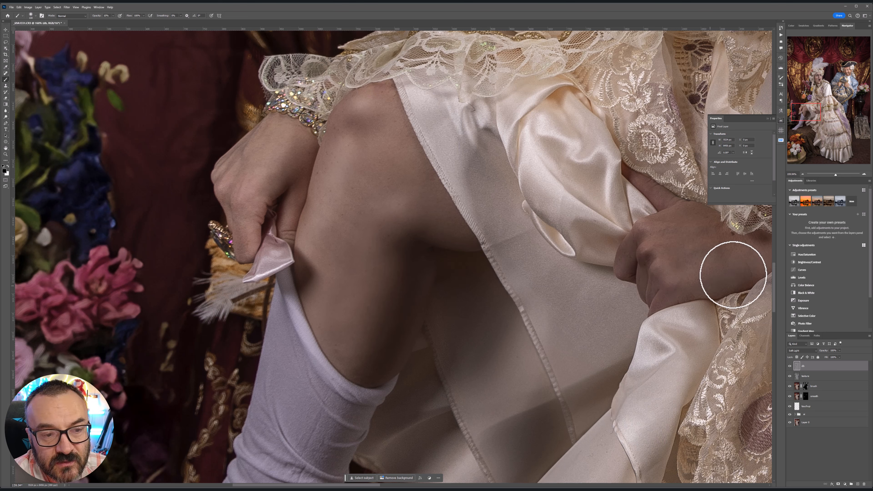
left_click_drag(713, 307, 600, 341)
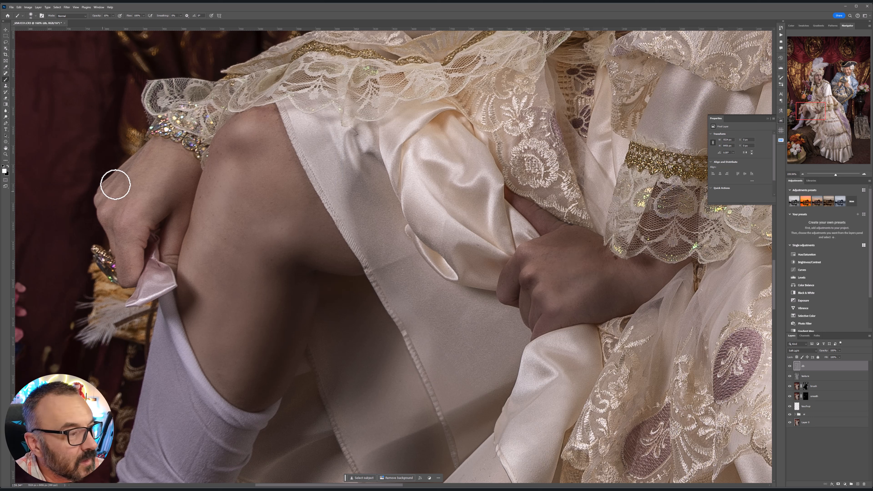
left_click_drag(210, 255, 424, 259)
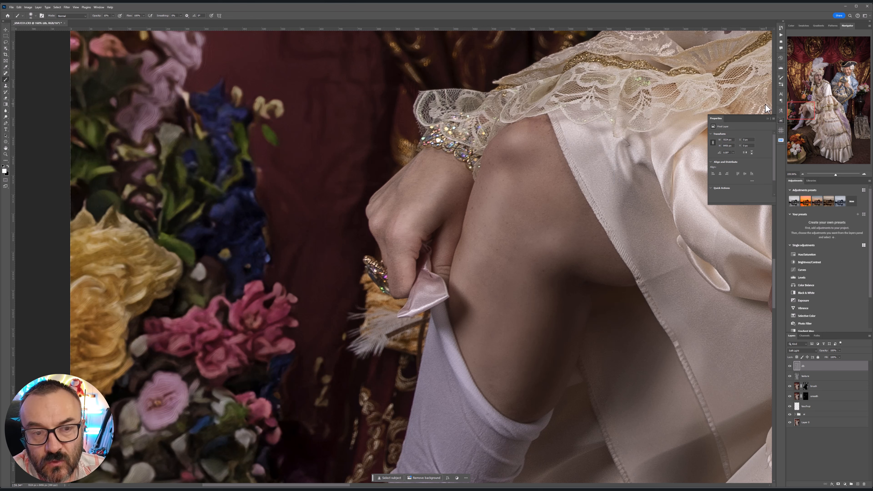
Toggle the db layer's visibility to compare the leg and hand before and after the shading.
left_click(789, 367)
left_click(790, 367)
left_click(790, 367)
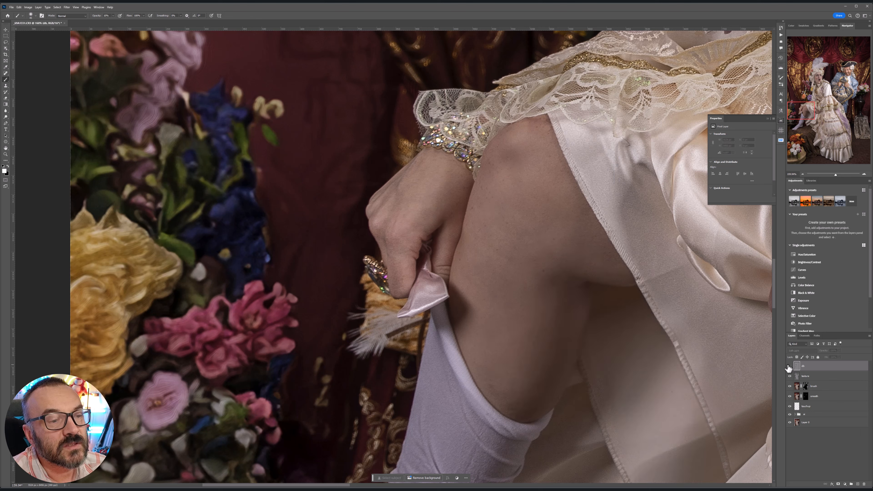
left_click(789, 366)
left_click(789, 366)
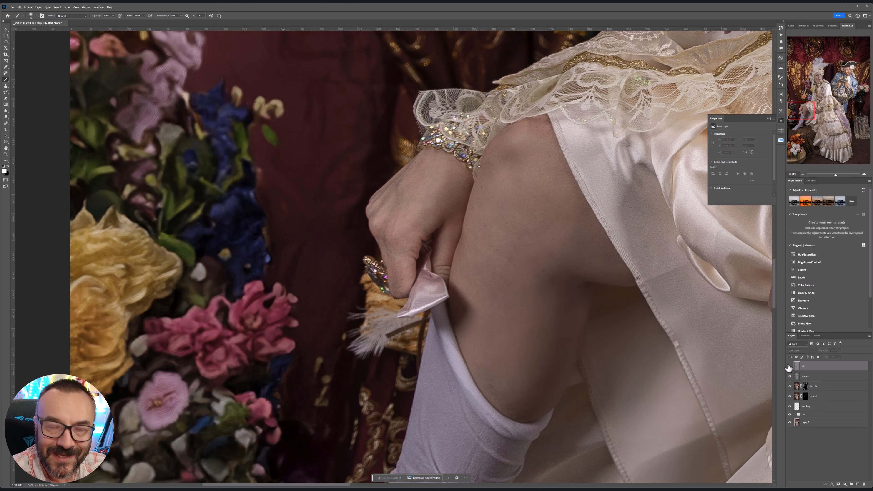
left_click(789, 367)
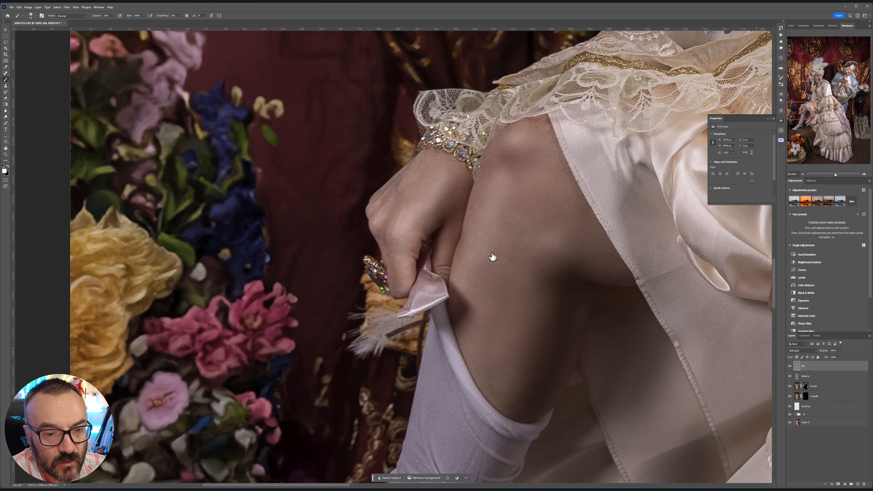
Smooth the fabric of the stocking's upper part and folds by painting white with an enlarged brush on the smooth layer's mask.
scroll(500, 280, "down", 3)
left_click_drag(493, 350, 501, 141)
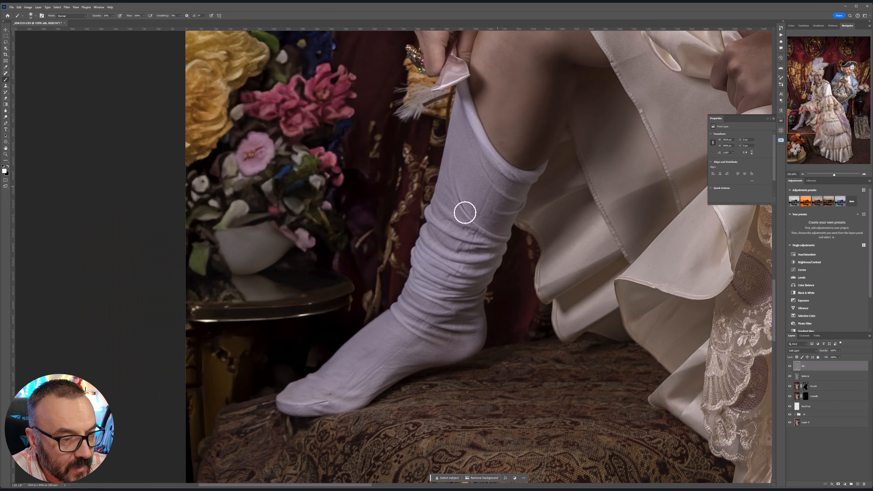
scroll(448, 248, "up", 5)
scroll(526, 195, "up", 3)
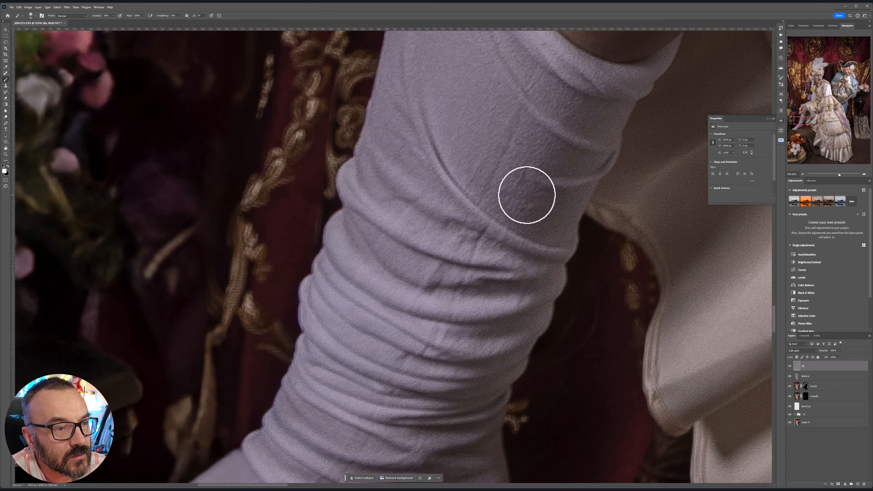
left_click(805, 397)
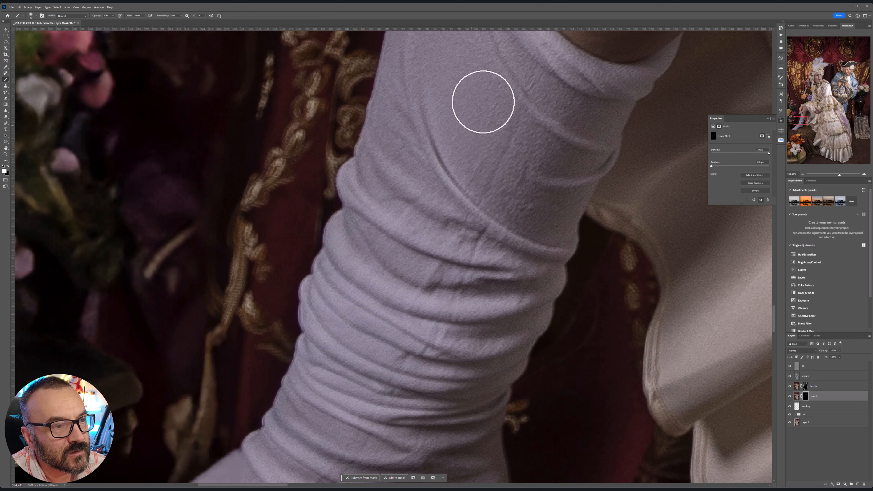
scroll(514, 198, "down", 3)
key("bracketright")
key("bracketright")
key("bracketright")
key("bracketright")
key("bracketright")
key("bracketright")
key("bracketright")
key("bracketright")
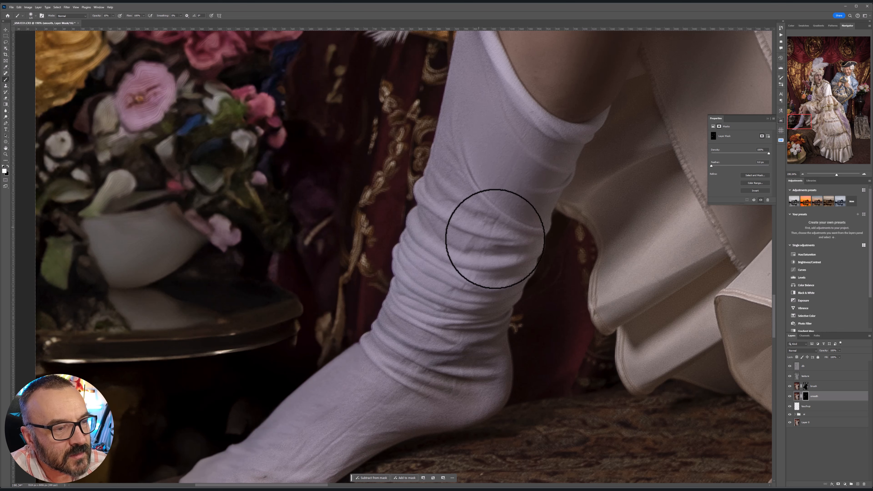
Paint the smoothing over the stocking's toe, instep and heel on the same layer mask.
left_click_drag(403, 400, 491, 248)
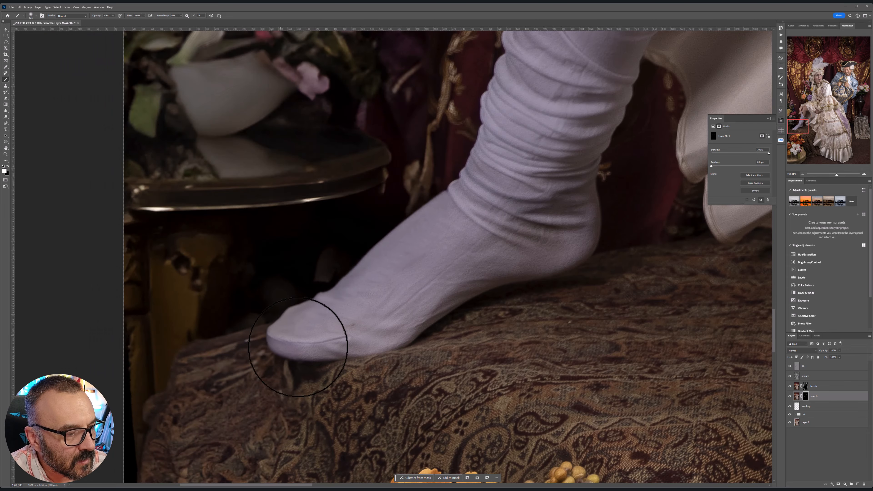
mouse_move(411, 296)
left_mouse_down()
mouse_move(373, 240)
mouse_move(550, 245)
mouse_move(585, 234)
left_mouse_up()
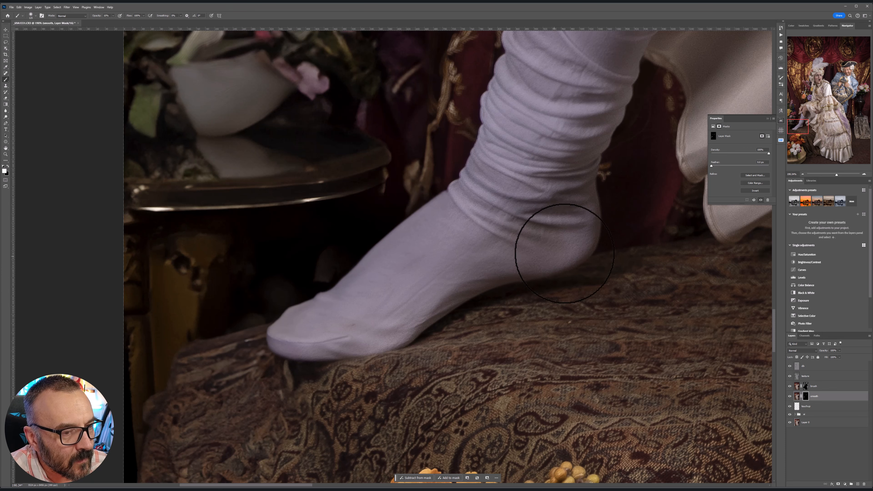
mouse_move(522, 211)
left_mouse_down()
mouse_move(419, 301)
mouse_move(428, 352)
left_mouse_up()
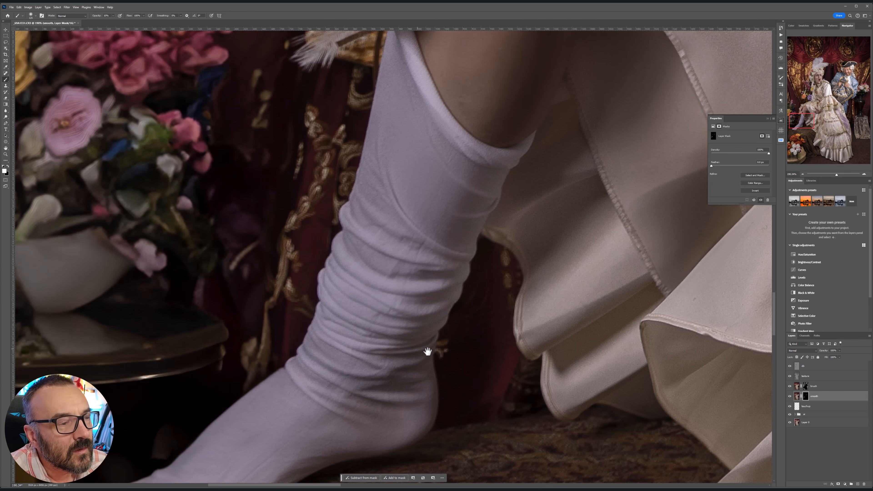
Burn the folds on the upper stocking with a reduced black brush on the db layer.
left_click(799, 367)
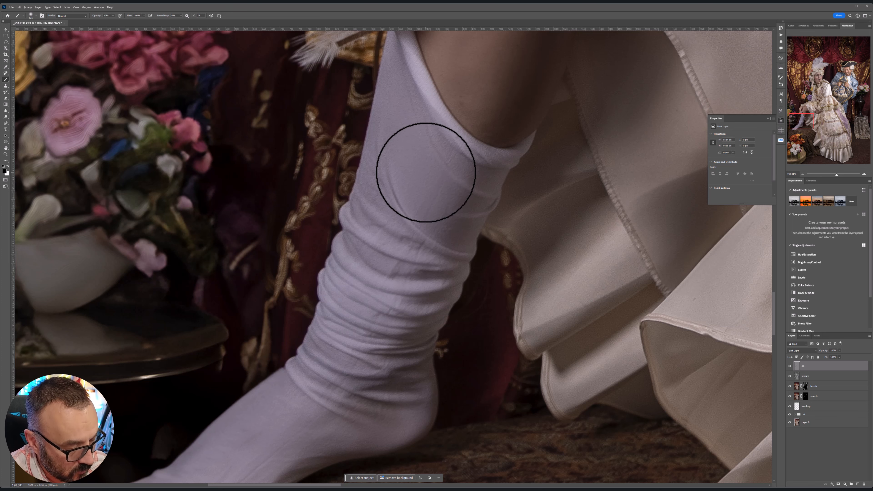
scroll(426, 172, "up", 2)
key("bracketleft")
key("bracketleft")
key("bracketleft")
key("bracketleft")
key("bracketleft")
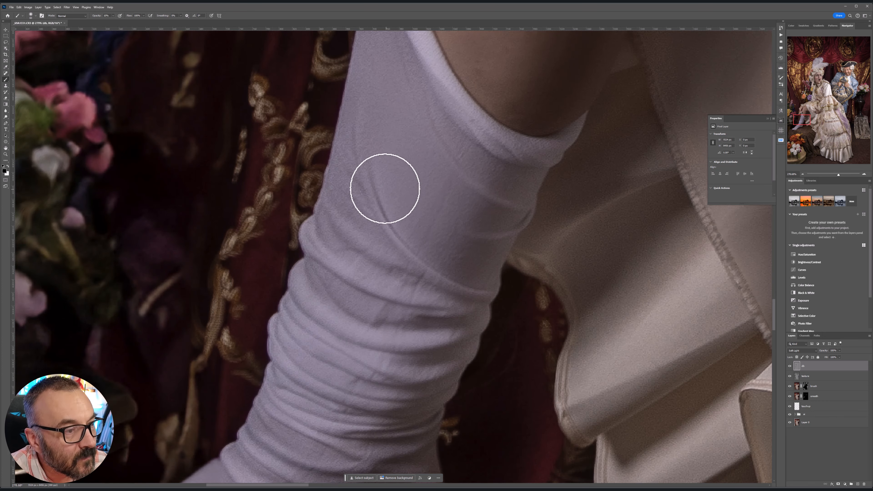
key("bracketleft")
key("bracketleft")
key("bracketleft")
key("bracketleft")
key("bracketleft")
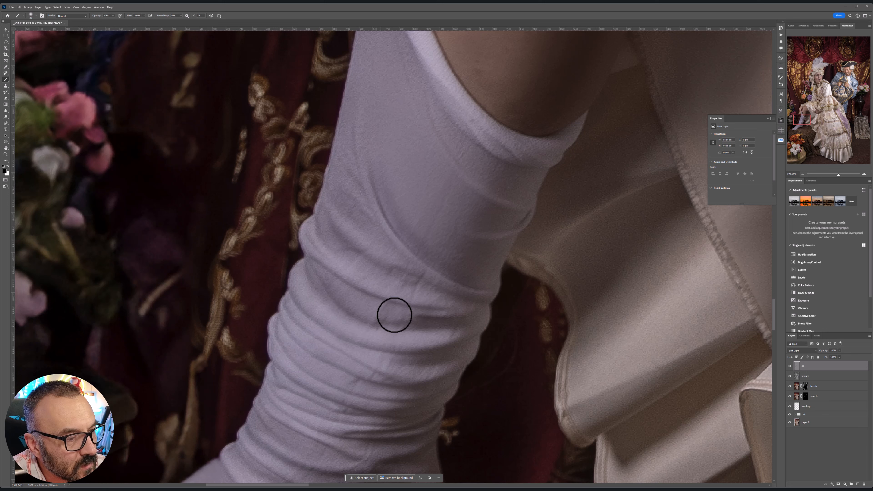
key("bracketleft")
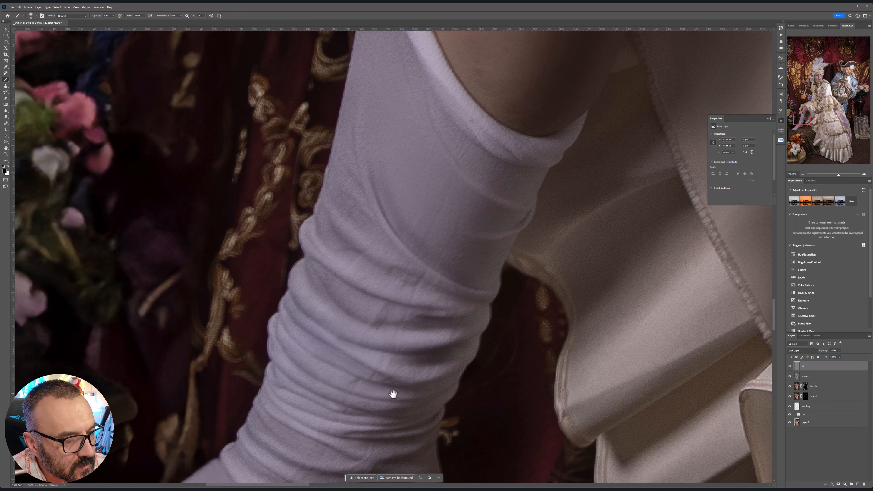
Burn the creases and dodge the ridges of the stocking's folds from the ankle up to the calf.
left_click_drag(393, 394, 304, 233)
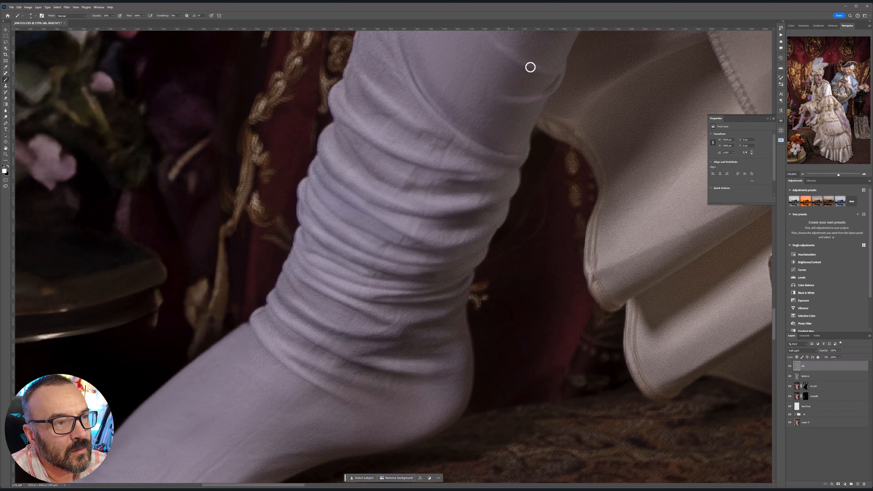
left_click_drag(443, 104, 450, 196)
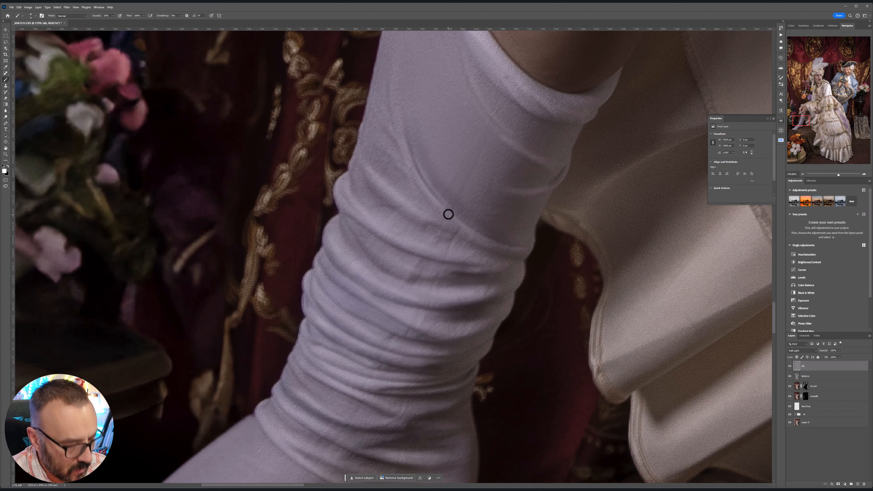
Toggle the db layer's visibility to compare the stocking before and after the shading.
scroll(449, 214, "down", 3)
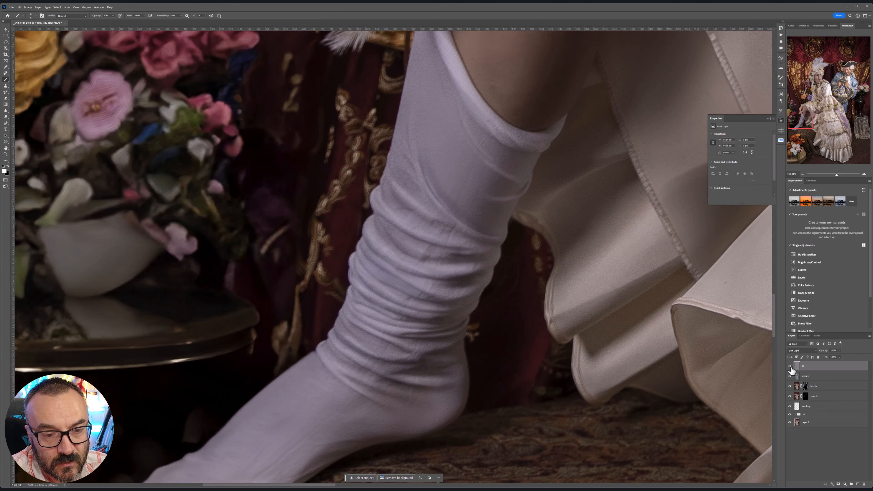
left_click(789, 367)
left_click(791, 367)
left_click(790, 367)
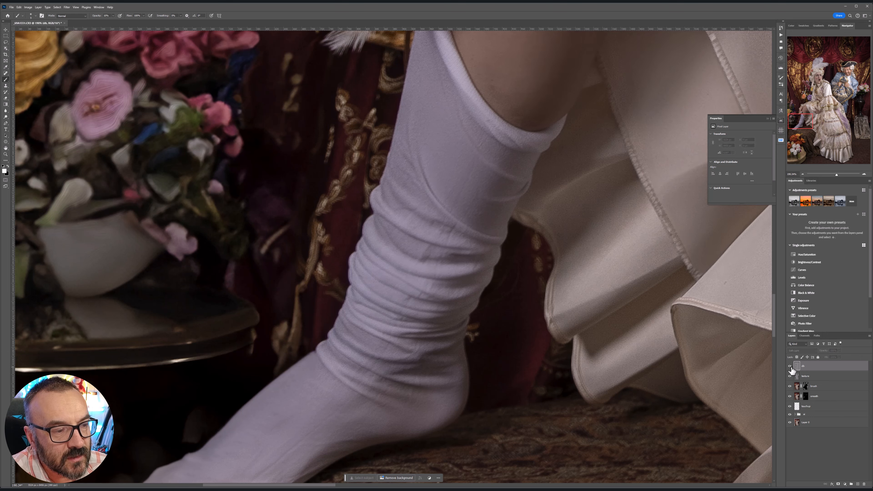
left_click(790, 367)
Burn the shadows on the stocking's foot and the tiered skirt with a black brush, enlarged for the skirt.
scroll(599, 300, "down", 4)
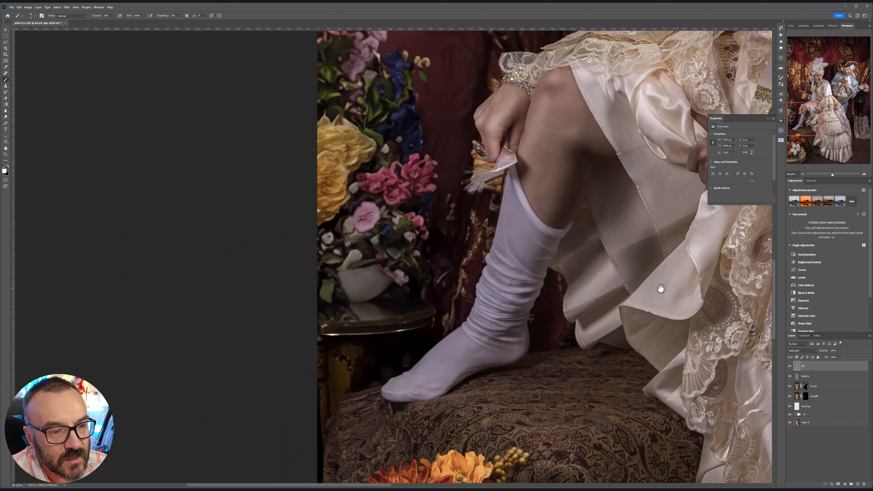
scroll(551, 292, "up", 1)
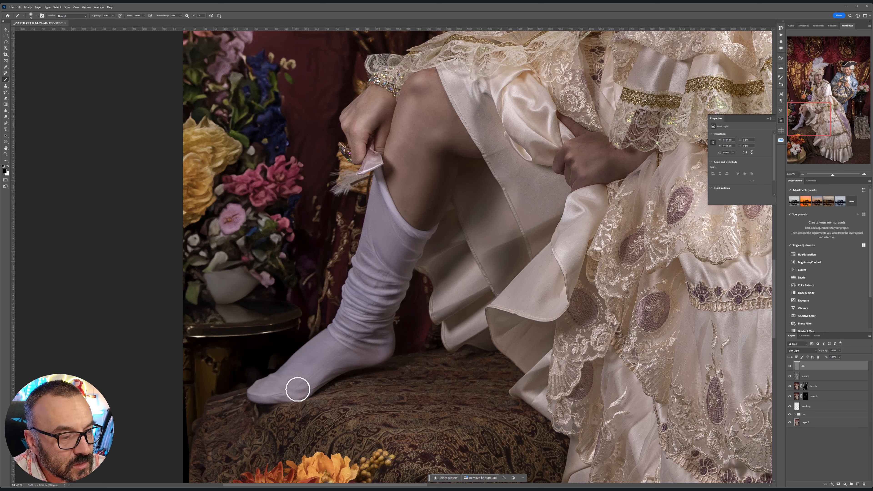
scroll(510, 327, "down", 4)
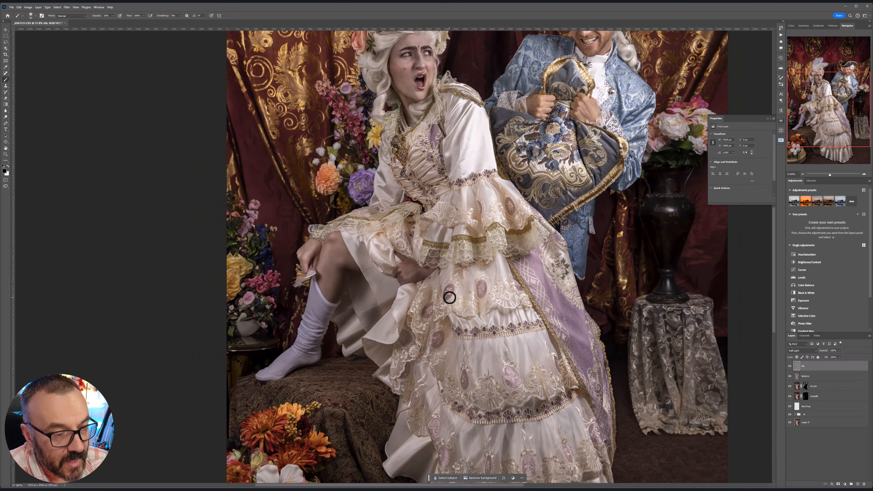
key("bracketright")
key("bracketright")
key("bracketright")
key("bracketright")
key("bracketright")
key("bracketright")
key("bracketright")
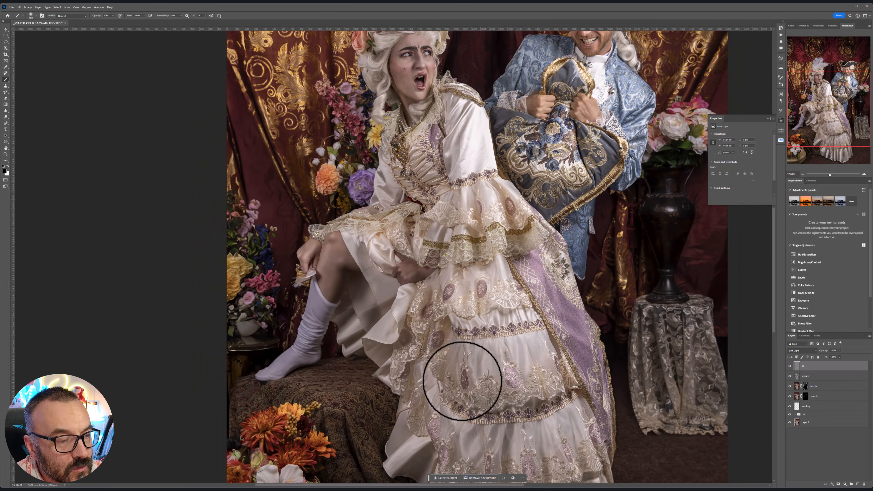
left_click_drag(531, 388, 514, 280)
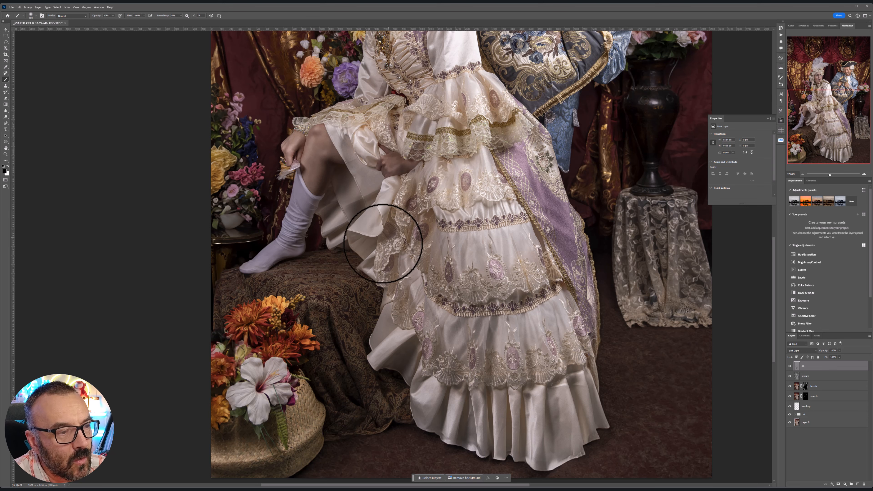
left_click_drag(474, 285, 446, 417)
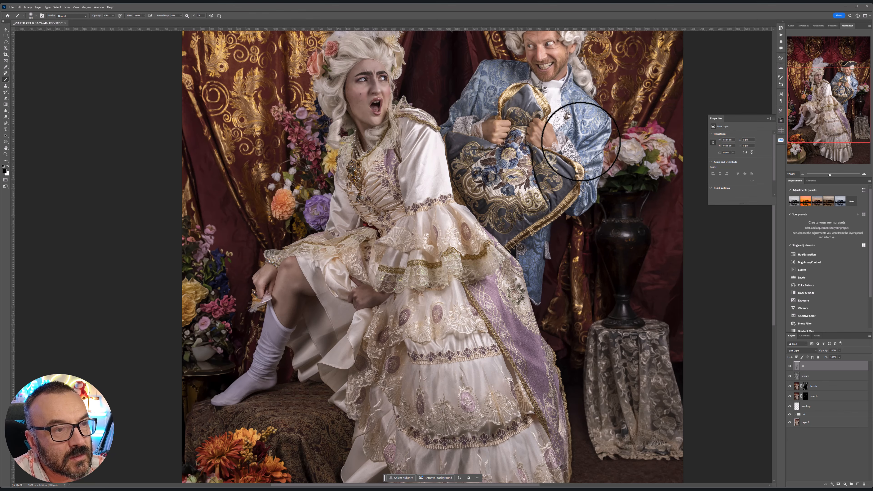
Burn and dodge the creases on the man's forehead with a much smaller brush, and compare with the db layer hidden and shown.
left_click_drag(565, 126, 549, 240)
scroll(516, 201, "up", 8)
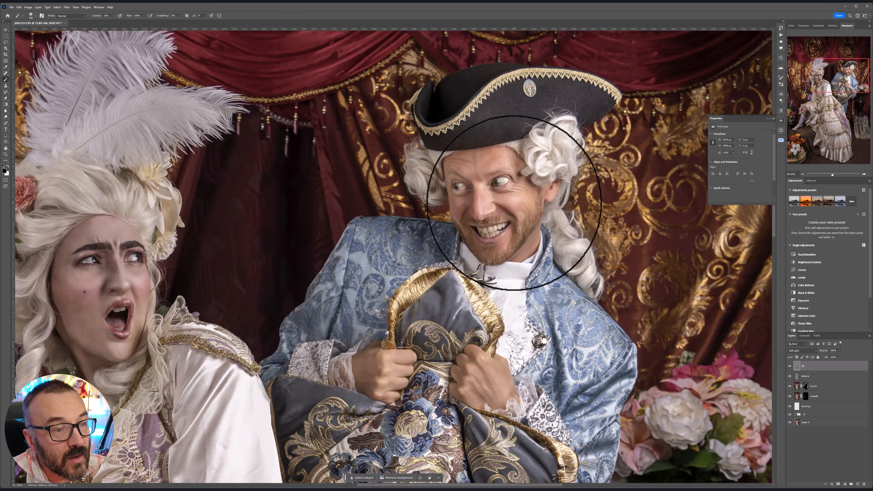
key("bracketleft")
key("bracketleft")
key("bracketleft")
key("bracketleft")
key("bracketleft")
key("bracketleft")
key("bracketleft")
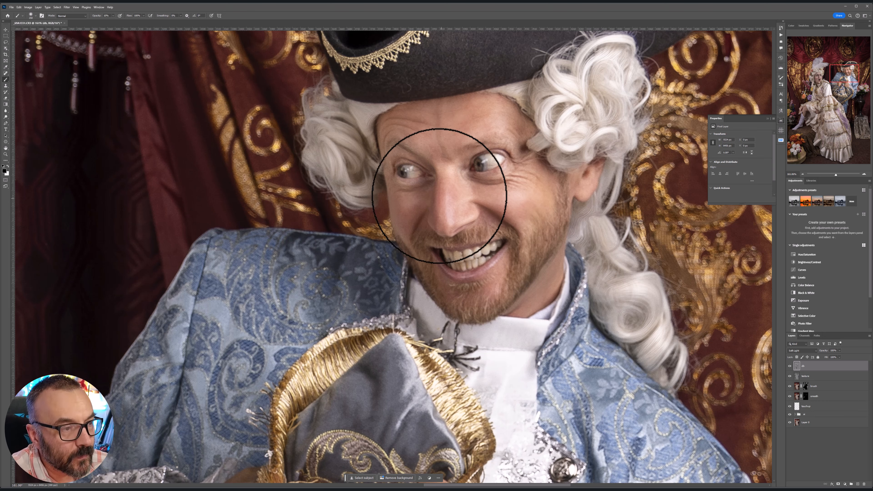
key("bracketleft")
key("bracketleft")
key("bracketleft")
key("bracketleft")
key("bracketleft")
key("bracketleft")
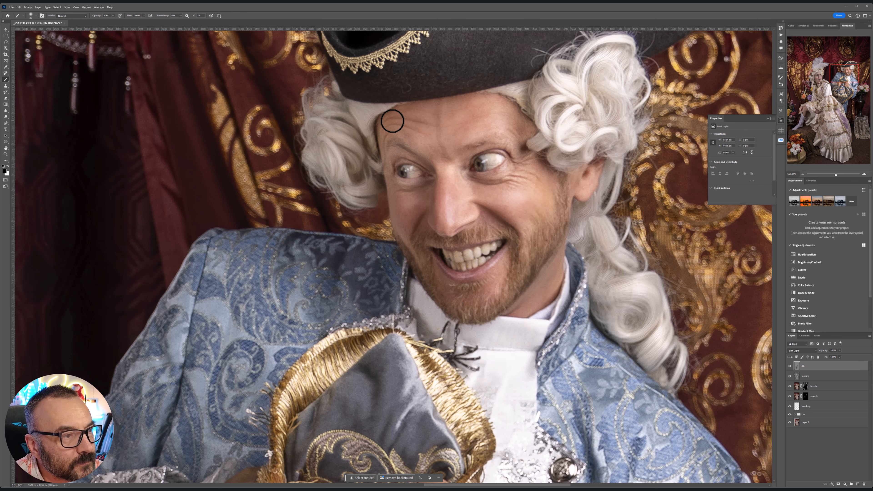
scroll(417, 118, "up", 5)
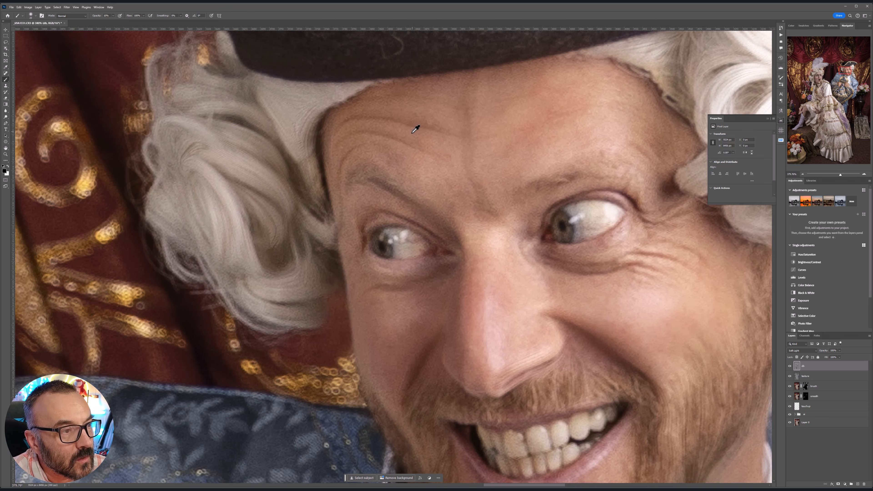
key("bracketleft")
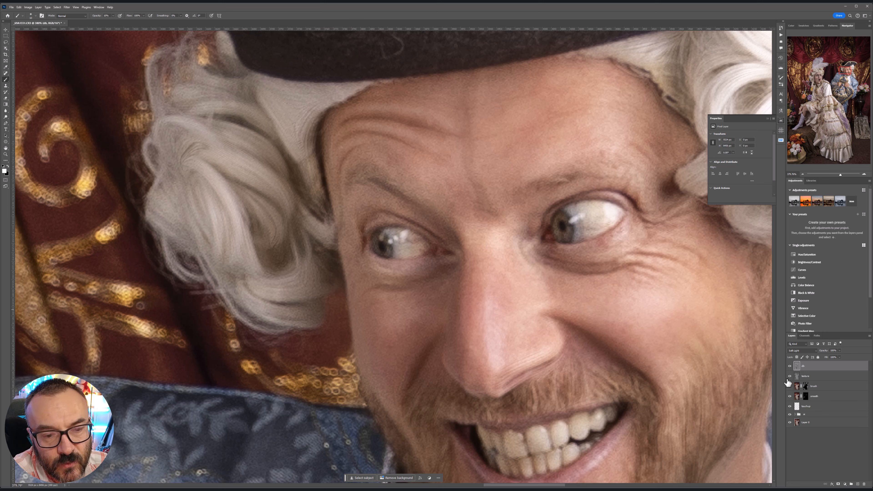
left_click(789, 366)
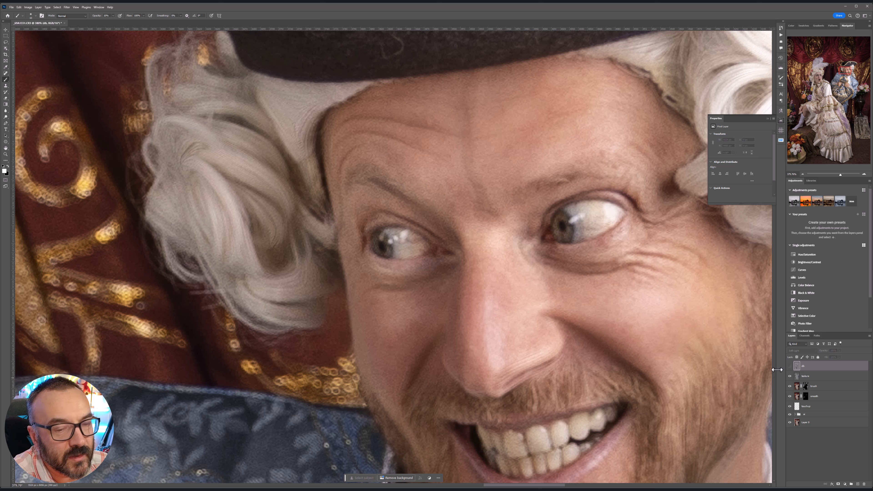
left_click(789, 366)
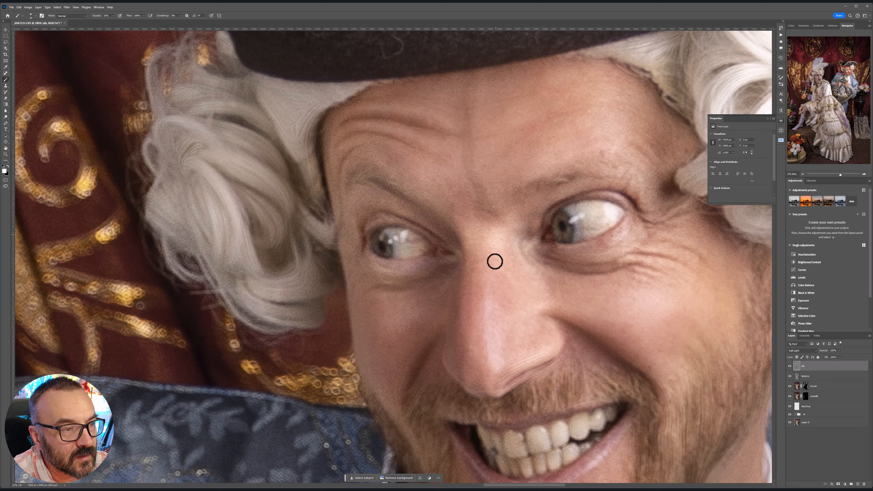
Dodge the highlights on the man's nose, and use a larger white brush for his cheek.
left_click_drag(503, 361, 493, 266)
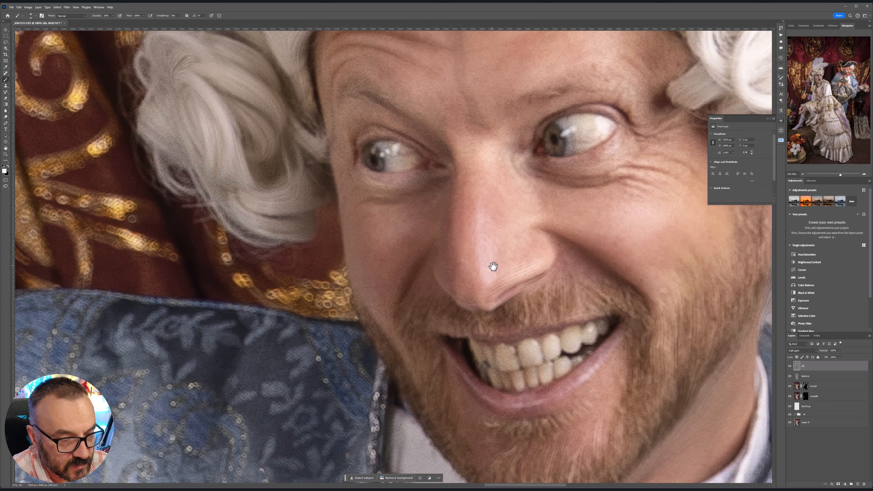
key("bracketright")
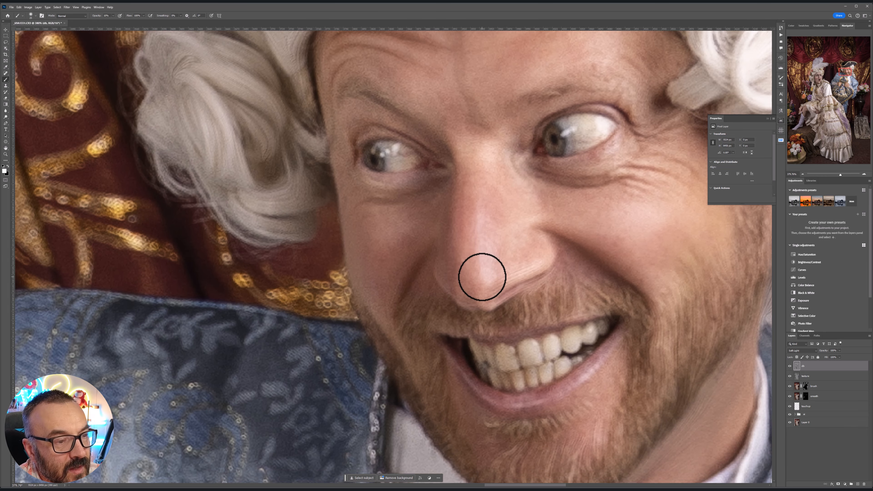
key("bracketleft")
mouse_move(482, 276)
left_mouse_down()
mouse_move(478, 187)
mouse_move(486, 285)
left_mouse_up()
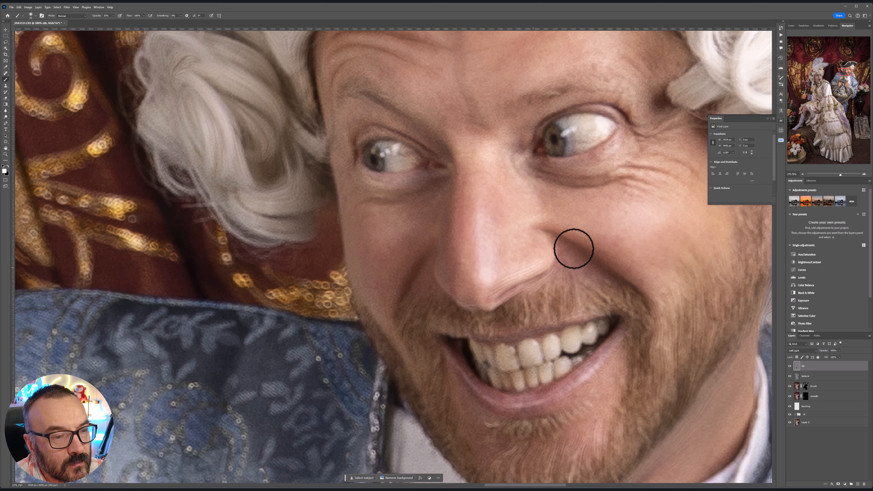
key("bracketright")
key("bracketright")
key("bracketright")
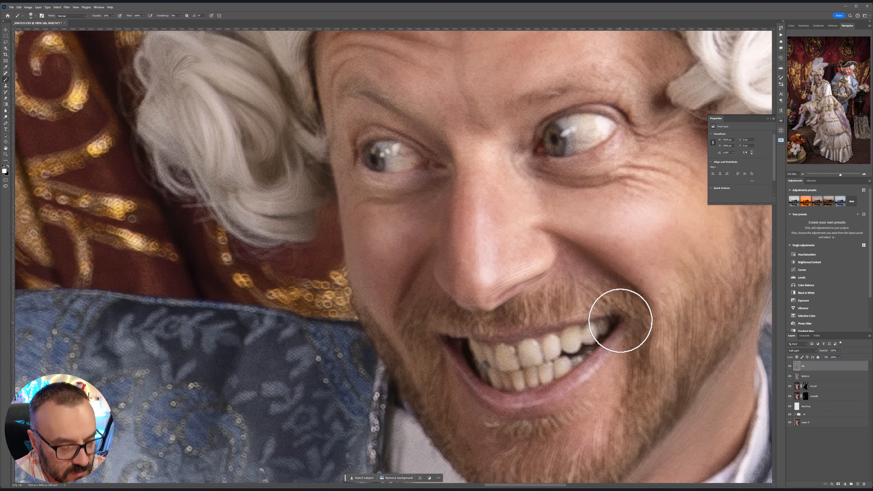
Burn the wrinkles under the man's eye, the fold beside his nose and his lower lip with a black brush.
key("bracketleft")
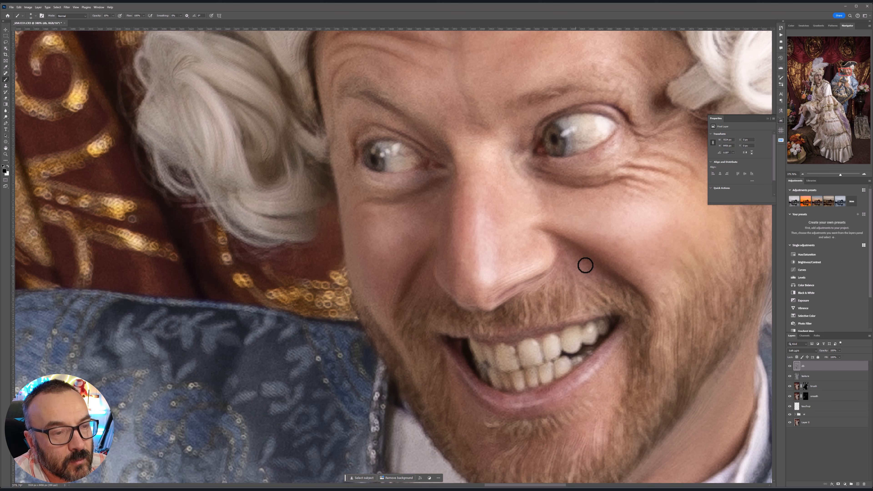
key("bracketright")
key("bracketright")
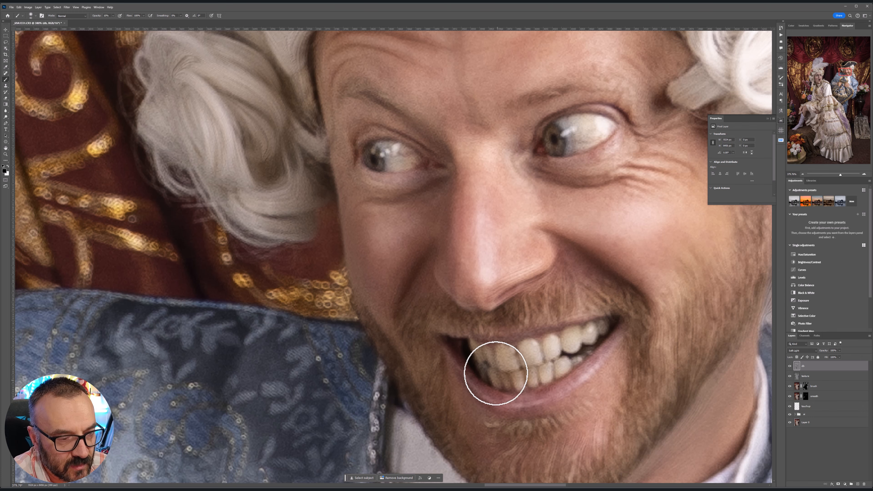
left_click_drag(598, 382, 552, 399)
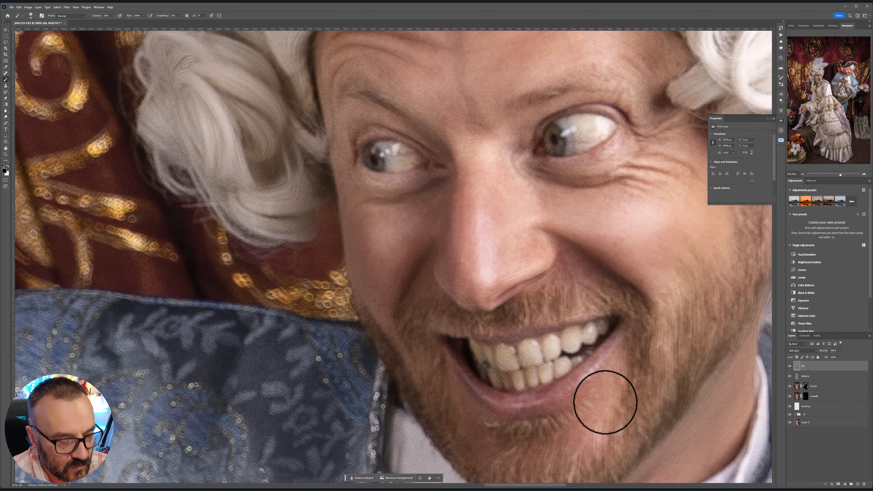
Compare the man's face with the db layer hidden and shown.
scroll(605, 400, "down", 5)
left_click_drag(642, 415, 556, 334)
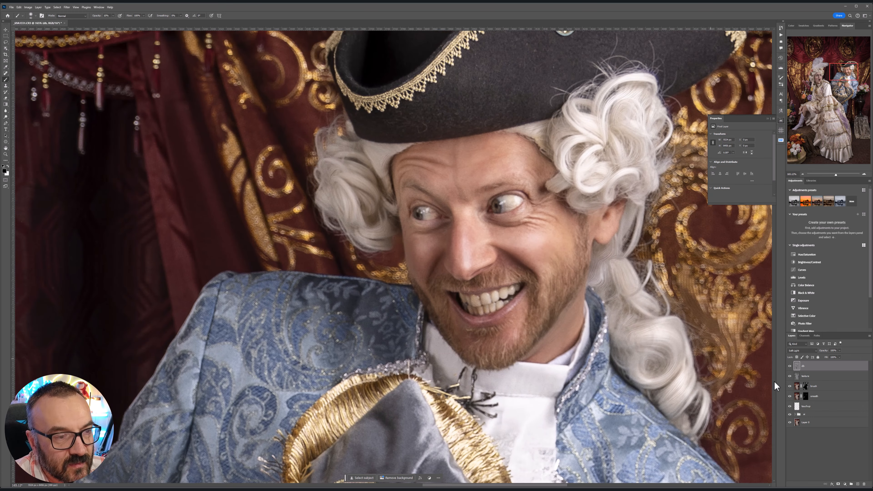
left_click(790, 367)
left_click(789, 366)
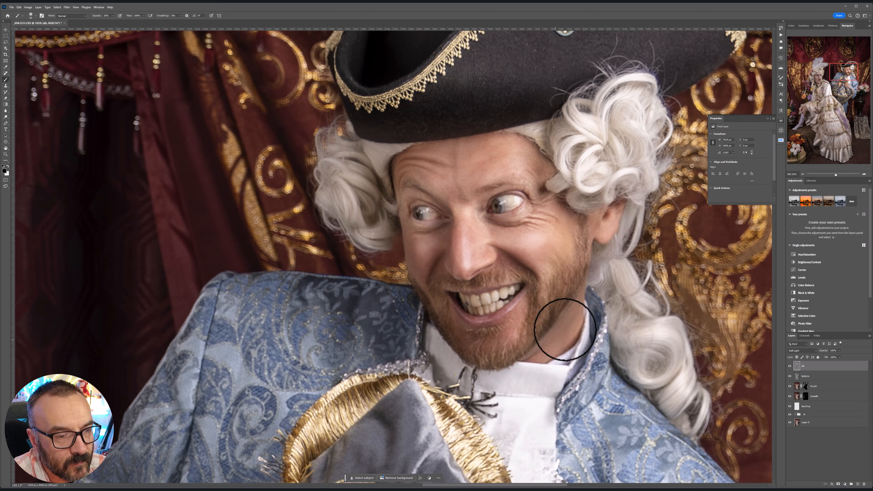
Dodge the highlights on the man's hands with a smaller white brush.
scroll(556, 378, "down", 3)
scroll(556, 379, "down", 3)
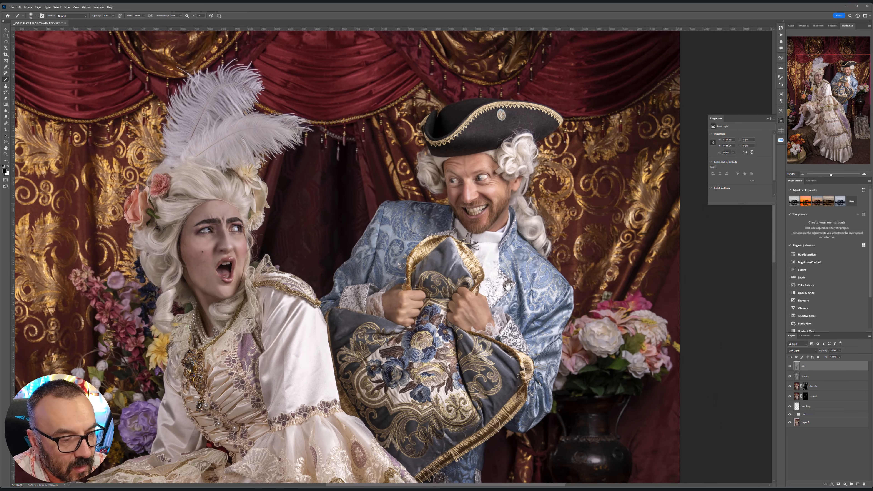
scroll(461, 289, "up", 5)
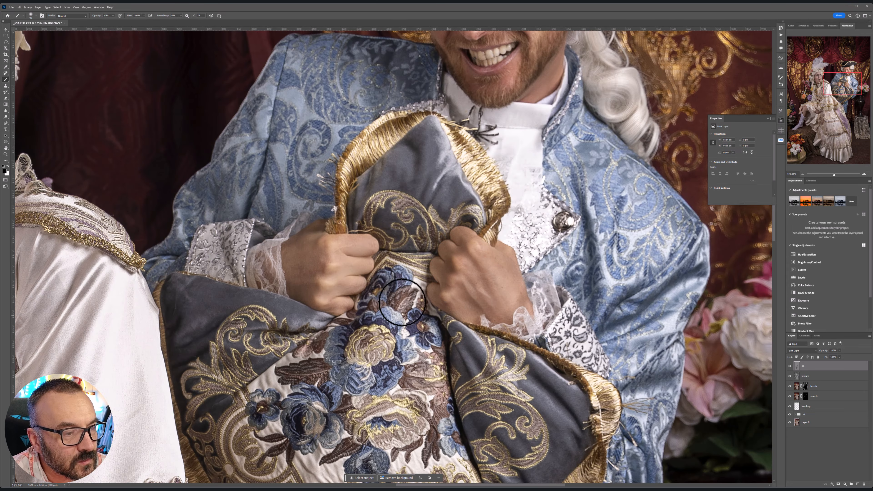
key("x")
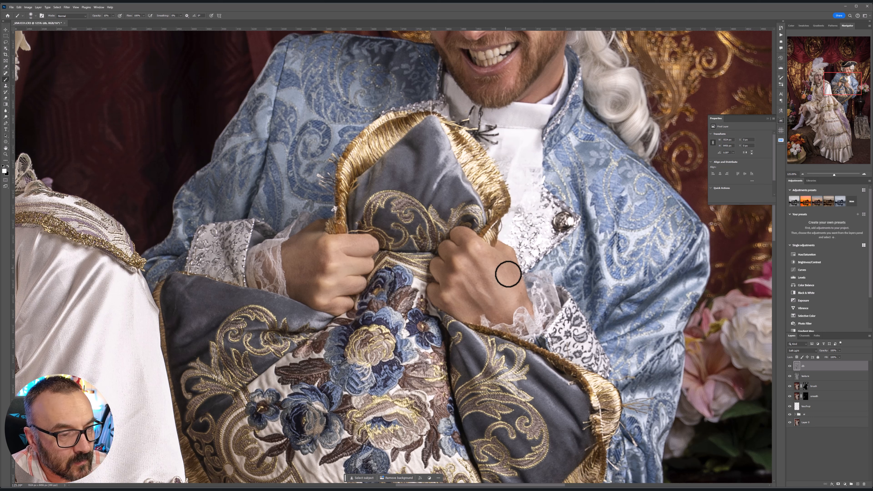
left_click_drag(476, 383, 472, 302)
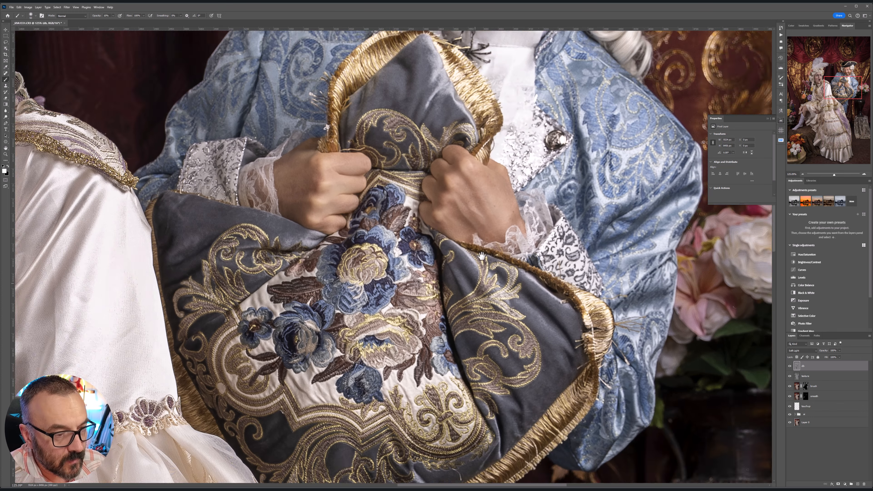
Burn the shadows on the embroidered cushion the man is holding with an enlarged black brush.
left_click_drag(417, 412, 425, 333)
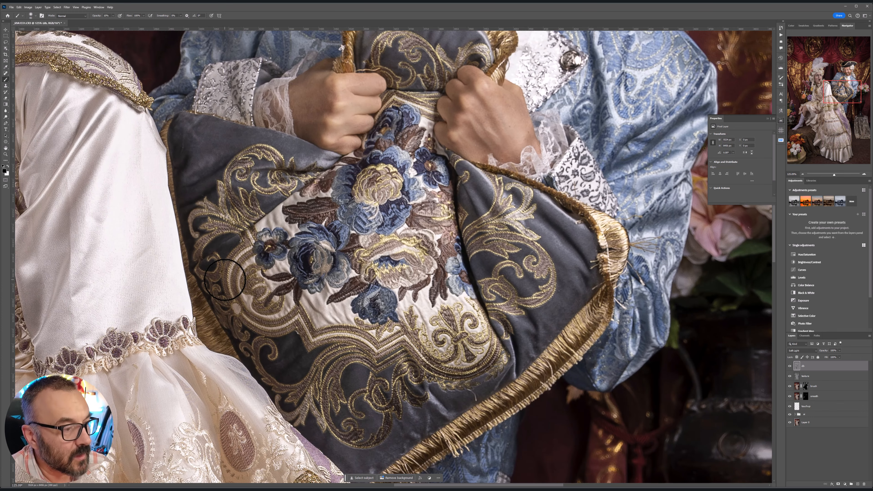
key("bracketright")
key("bracketright")
key("bracketright")
key("bracketright")
key("bracketright")
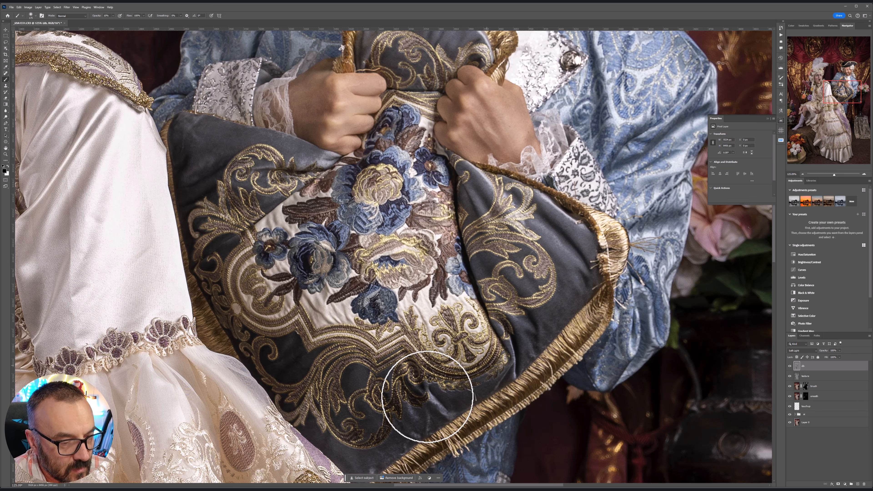
Burn the shadows and dodge the highlights on the feathers of the woman's headdress.
scroll(412, 374, "down", 8)
left_click_drag(424, 347, 501, 262)
scroll(476, 312, "down", 2)
scroll(476, 312, "up", 6)
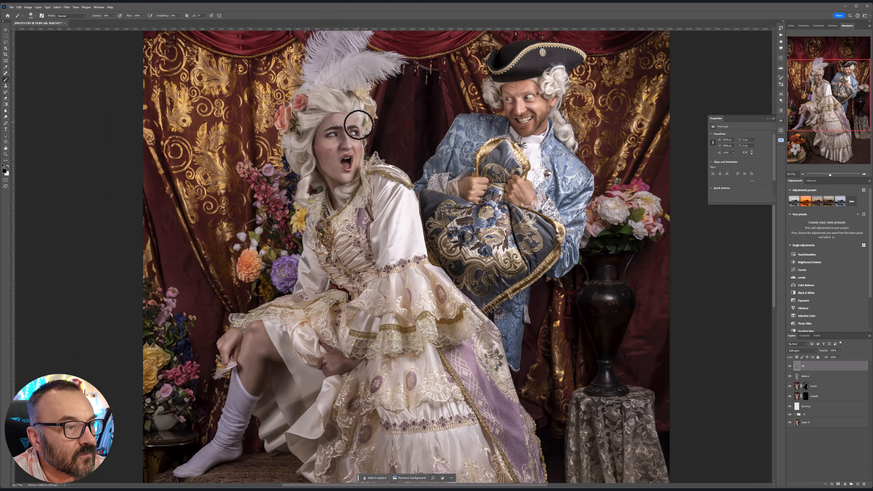
left_click_drag(358, 137, 429, 329)
scroll(420, 268, "up", 7)
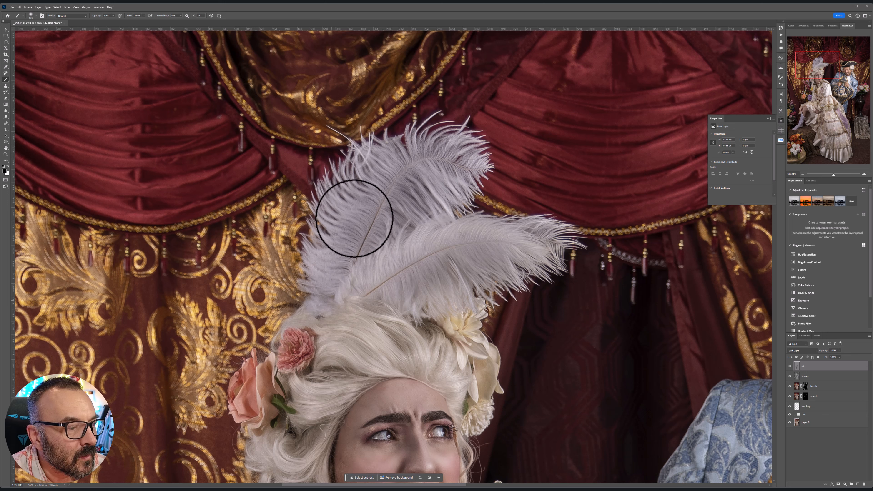
key("x")
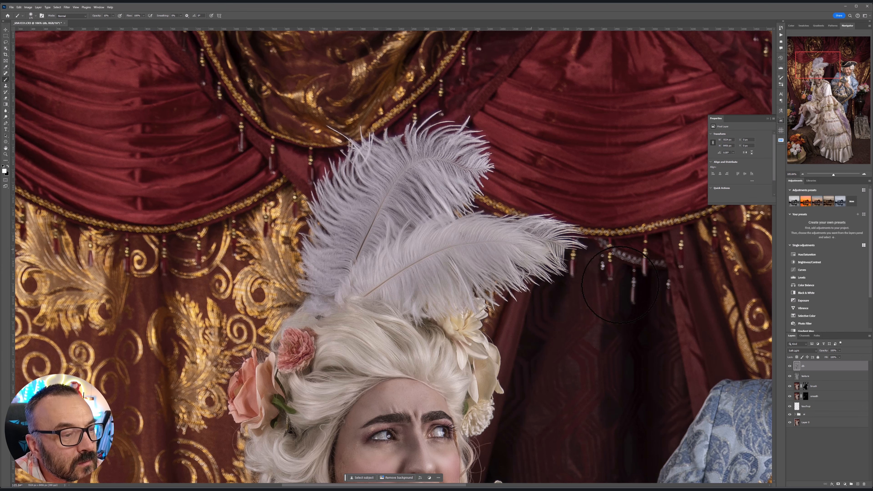
Compare the whole portrait with the db dodge and burn layer hidden and shown.
scroll(466, 327, "down", 8)
left_click_drag(498, 326, 455, 193)
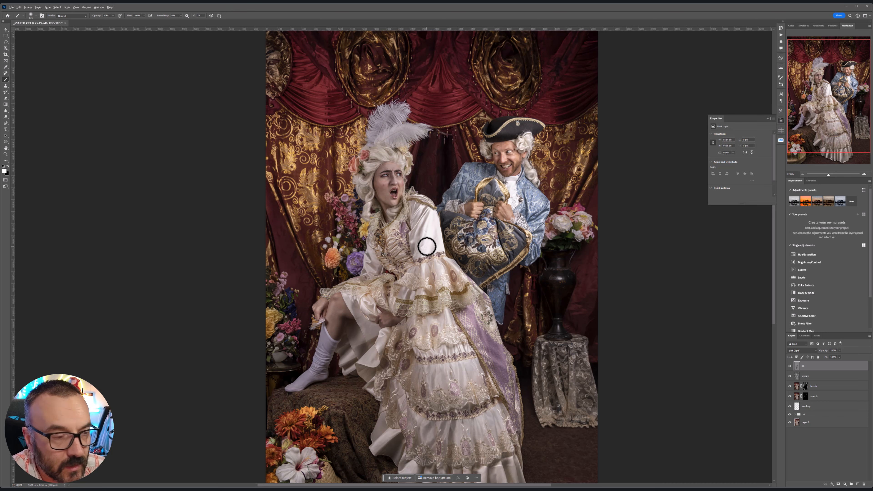
scroll(427, 246, "down", 3)
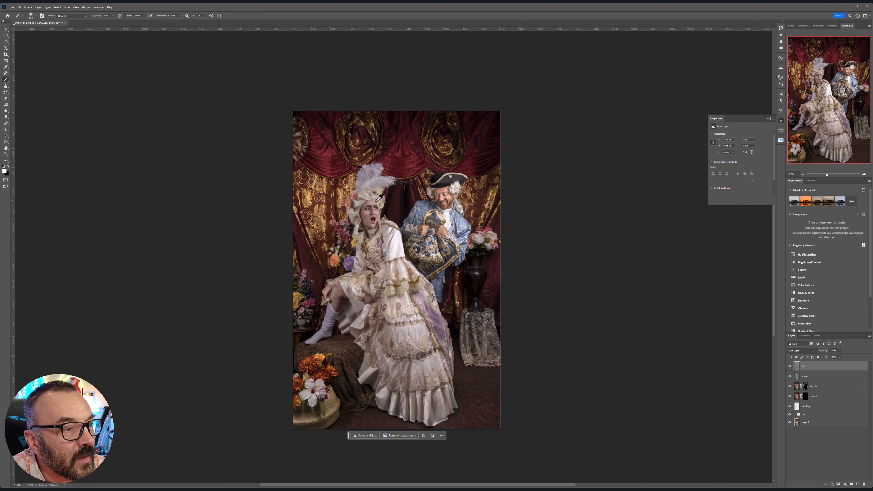
scroll(380, 197, "up", 1)
scroll(360, 244, "up", 2)
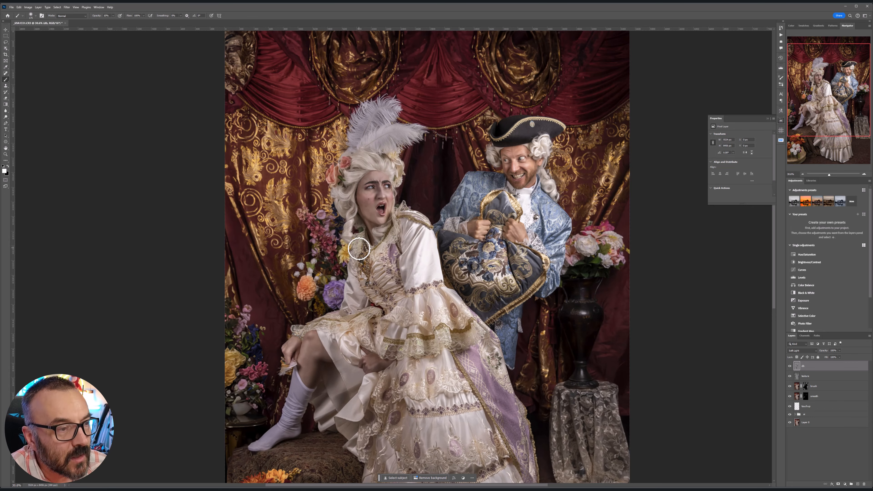
left_click(790, 366)
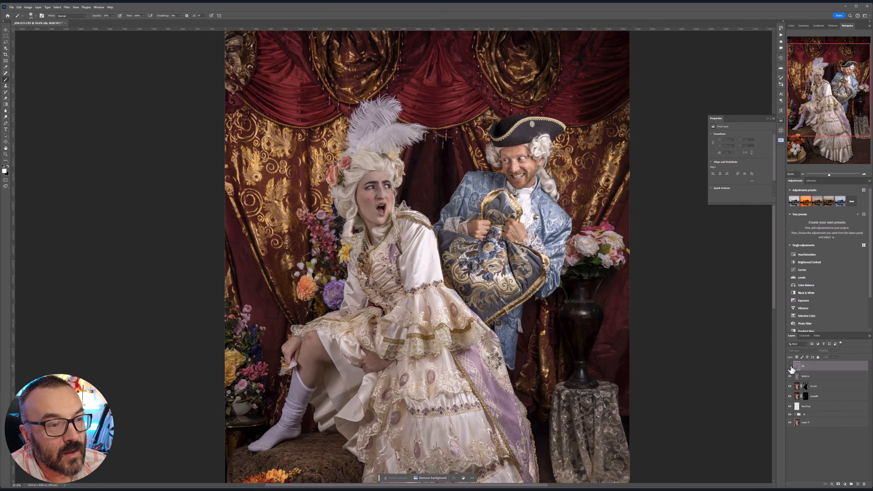
left_click(790, 367)
left_click(790, 367)
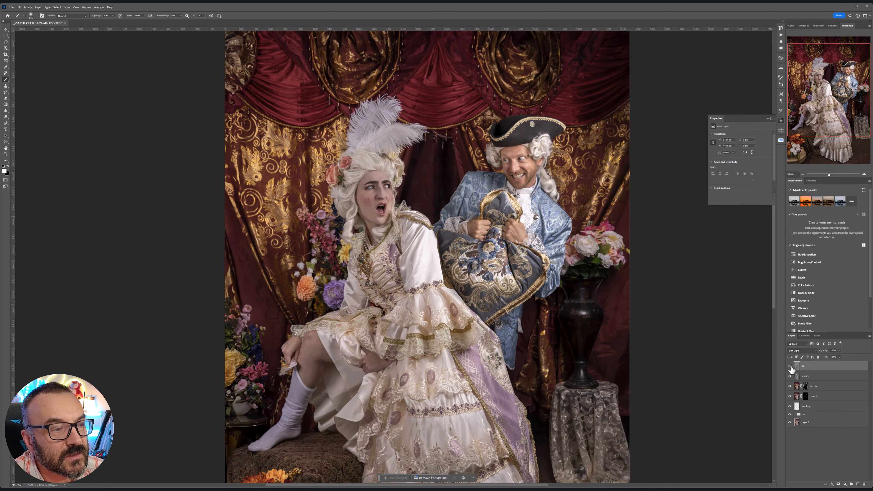
left_click(789, 367)
left_click(790, 366)
left_click(790, 366)
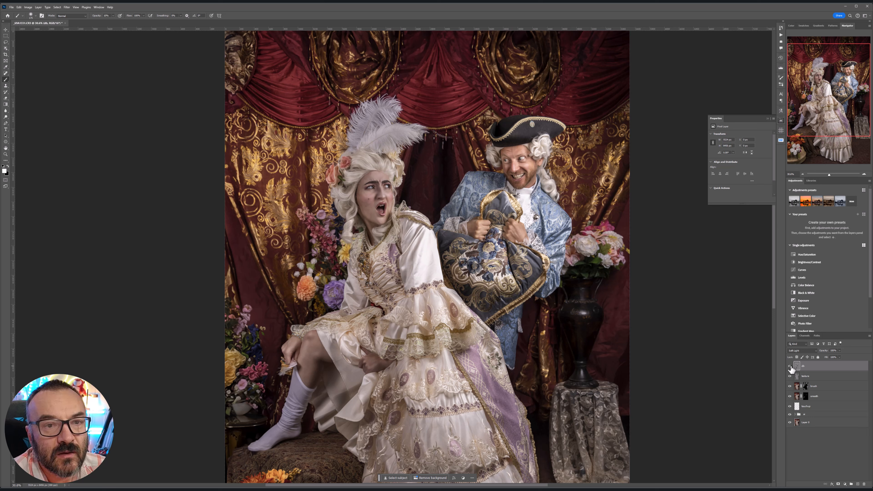
left_click(790, 366)
left_click(789, 366)
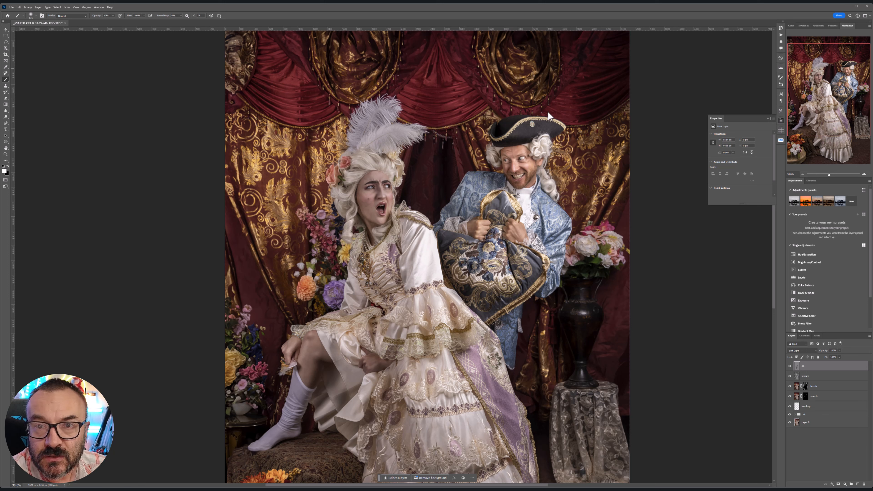
Add a layer named gdb above db, fill it with gray and set its blend mode to Soft Light.
left_click(858, 485)
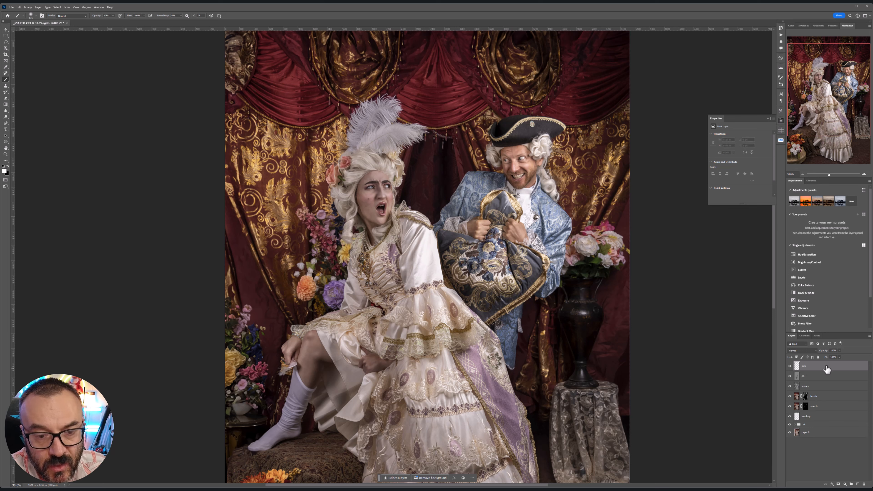
key("shift+F5")
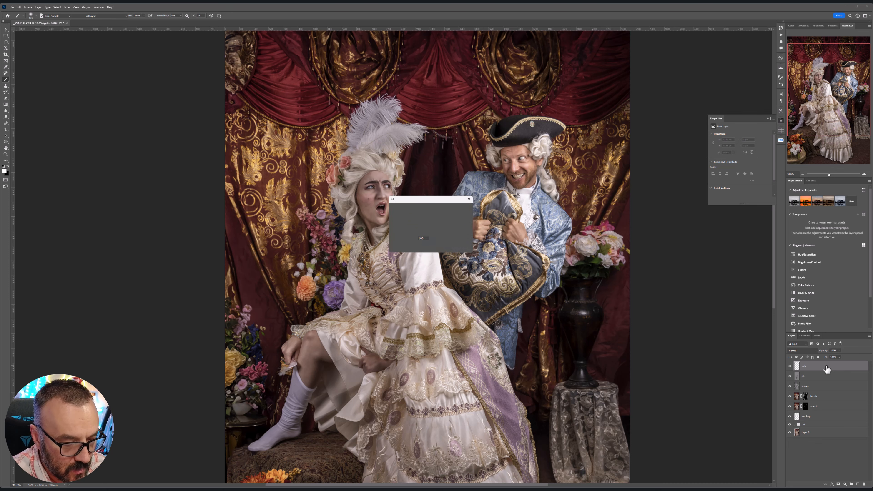
key("Return")
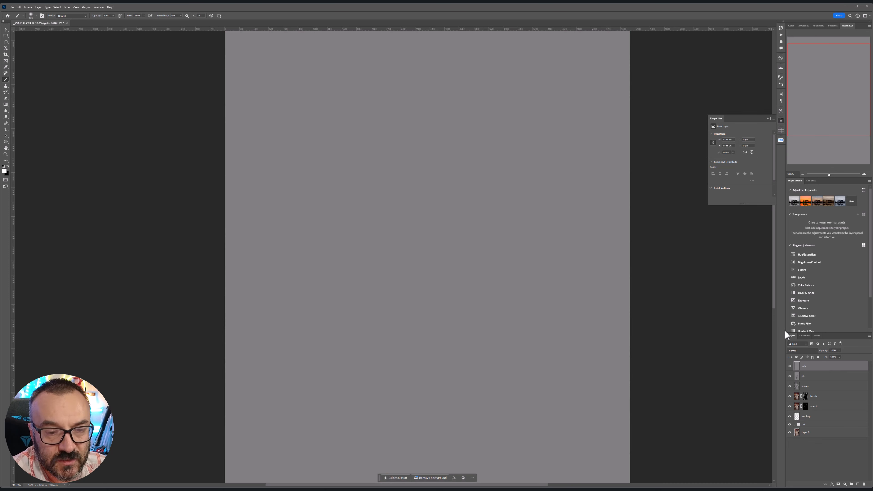
left_click(812, 351)
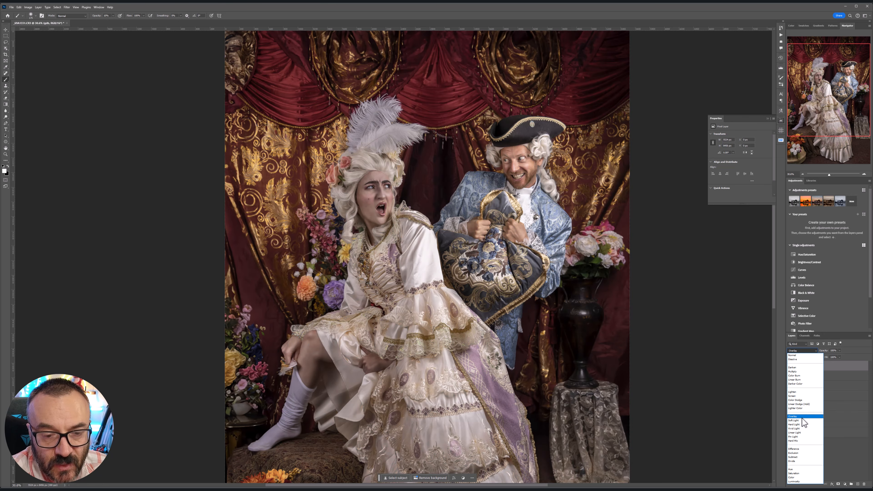
left_click(802, 420)
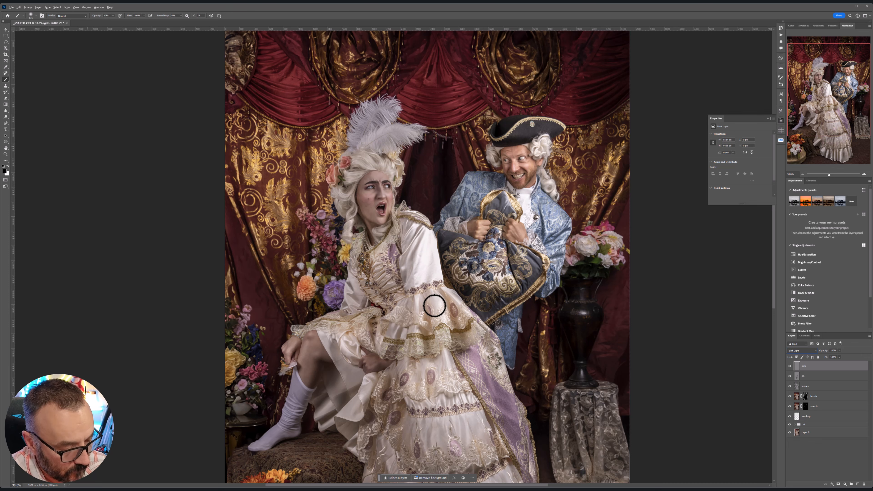
Burn the outer edges and corners of the whole picture on the gdb layer with a very large black brush.
scroll(239, 308, "down", 6)
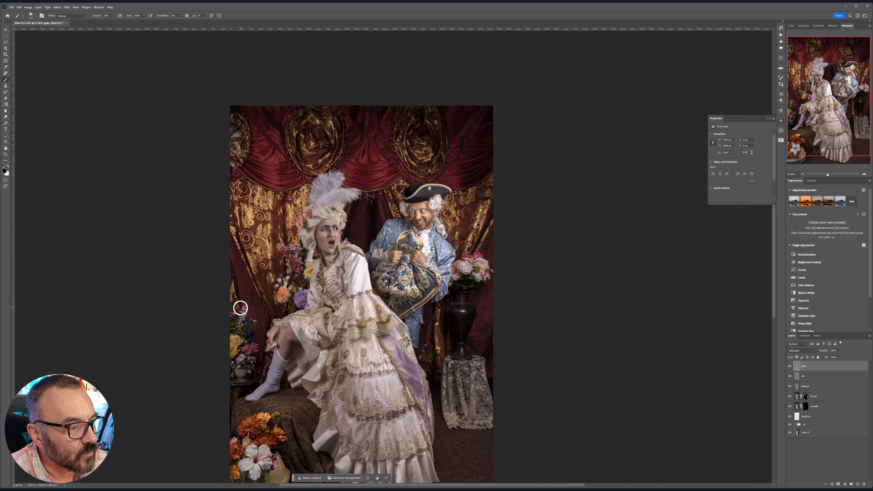
scroll(239, 308, "up", 2)
left_click_drag(314, 337, 440, 285)
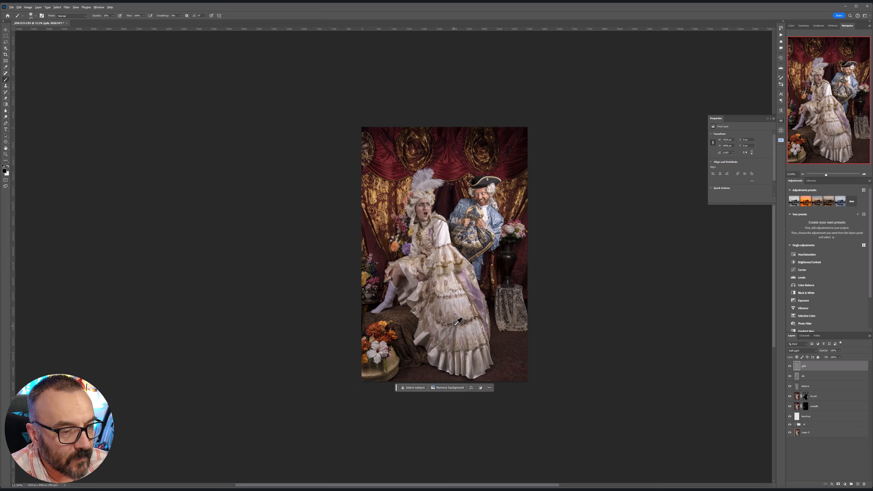
scroll(457, 323, "up", 1)
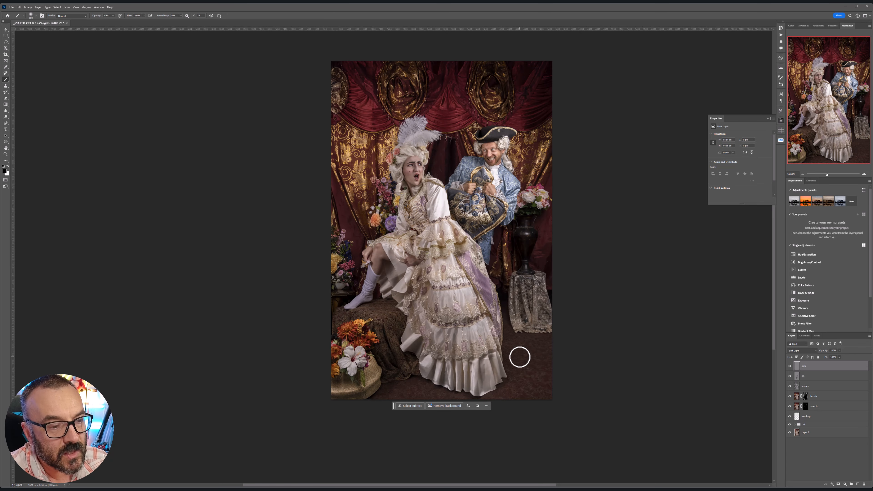
key("]")
key("]")
key("]")
key("]")
key("]")
key("]")
key("]")
key("]")
key("]")
key("]")
key("]")
key("]")
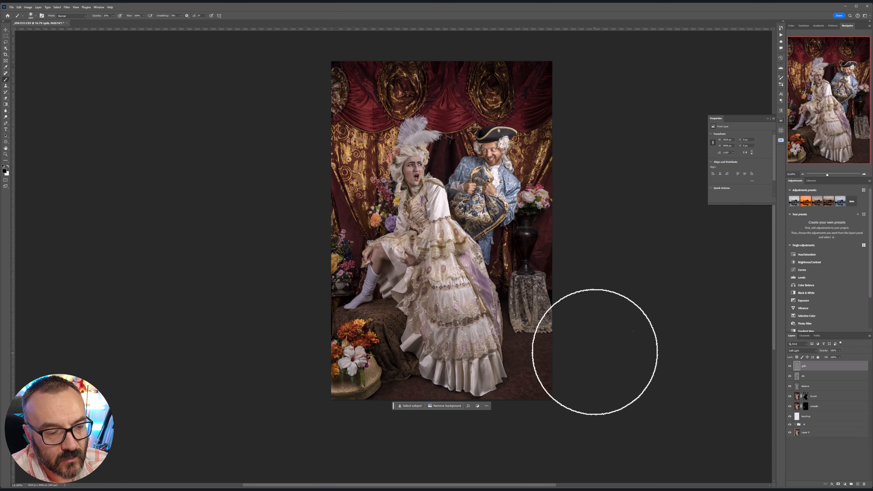
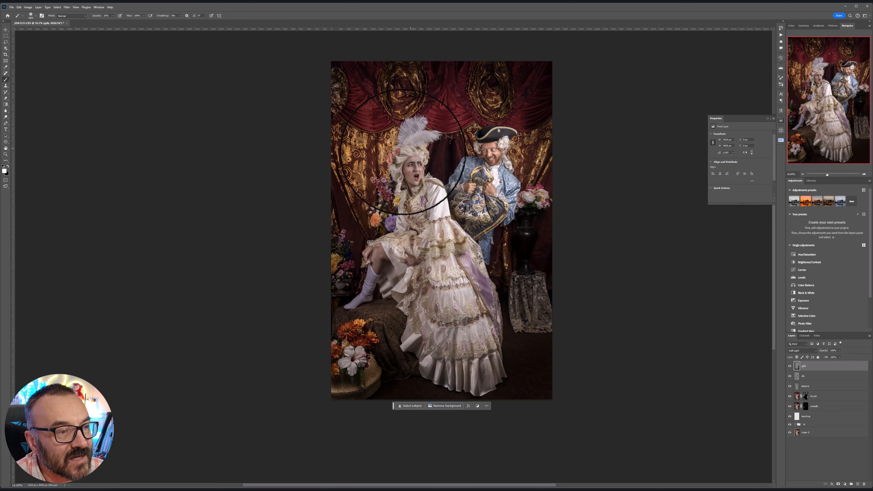
Dodge the two figures with the large white brush and burn the surrounding background with black.
key("x")
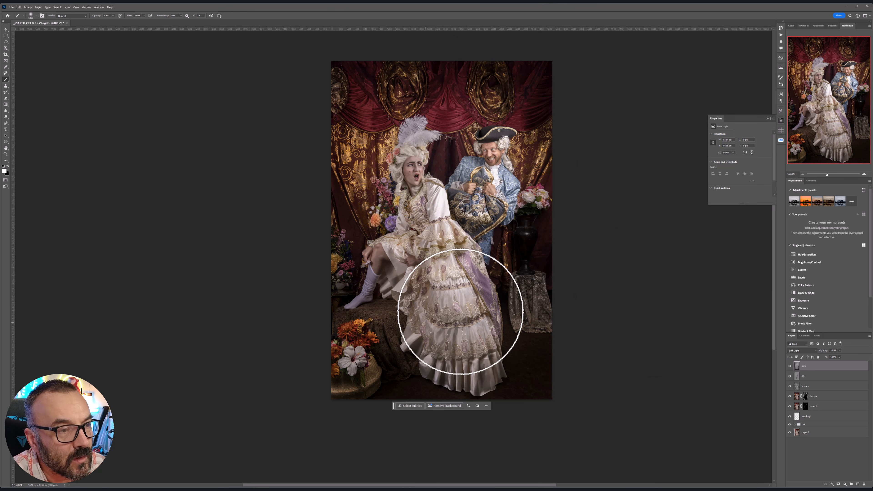
key("x")
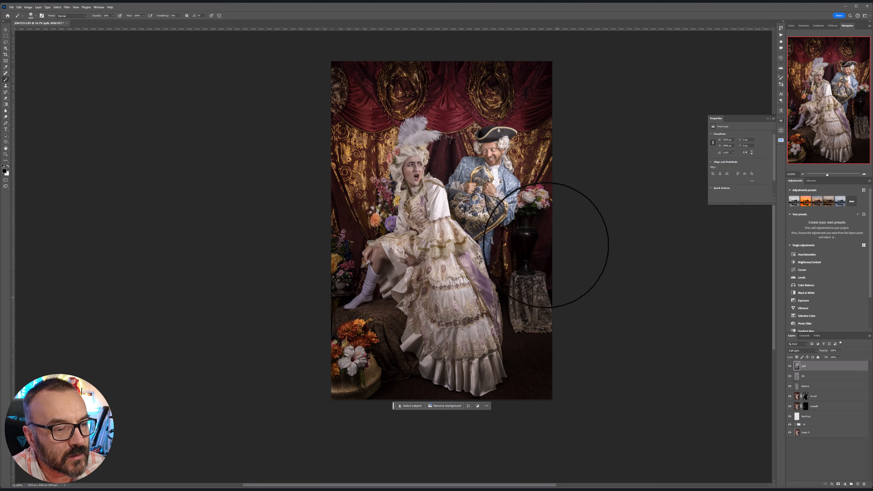
key("x")
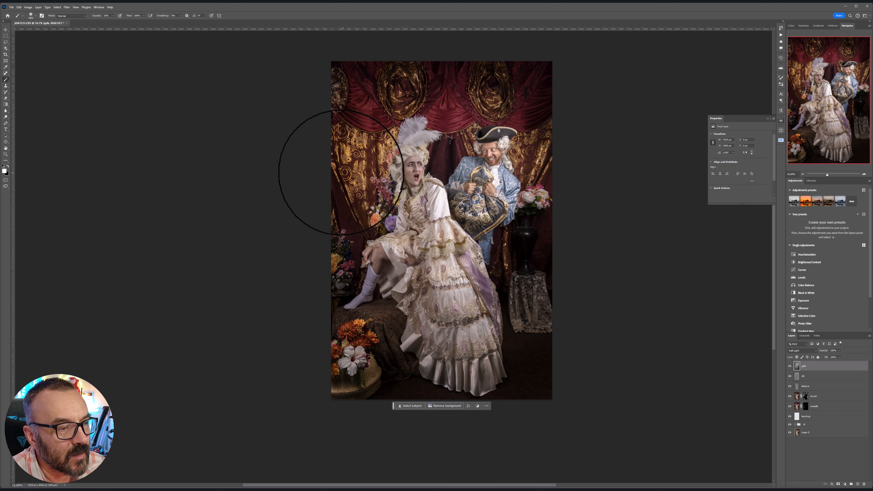
key("x")
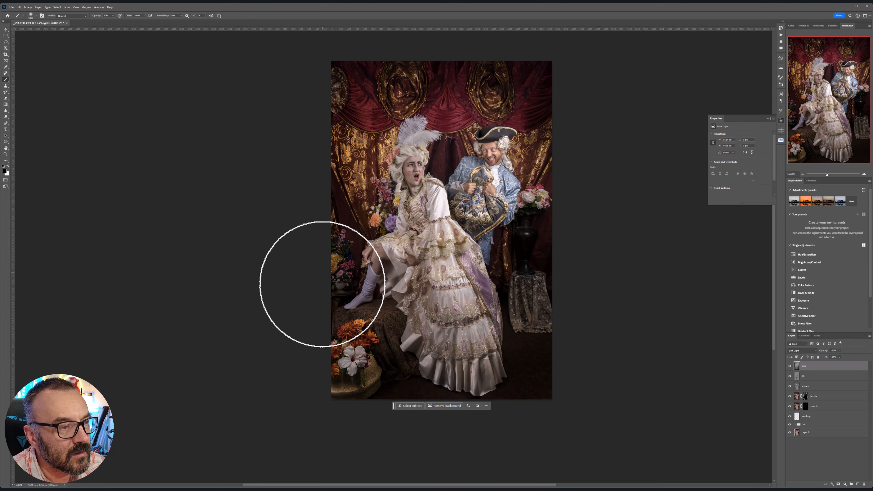
Compare the whole picture with the gdb layer hidden and shown.
left_click(792, 366)
left_click(792, 366)
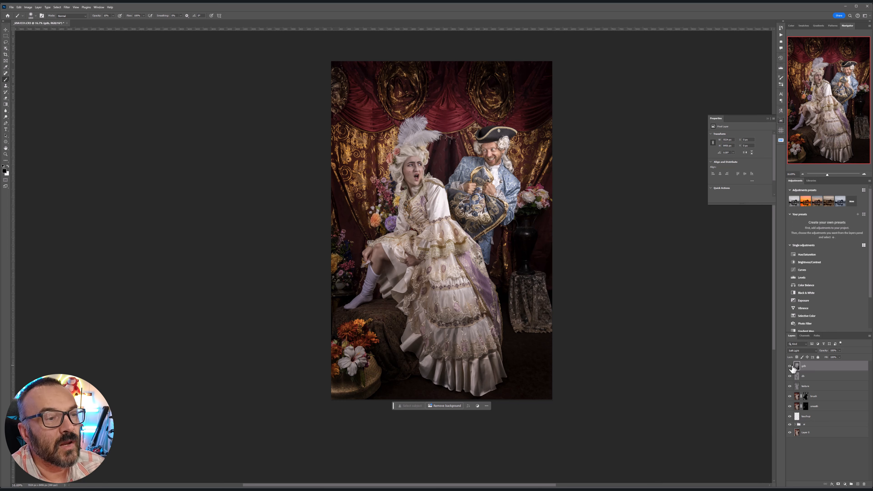
left_click(792, 367)
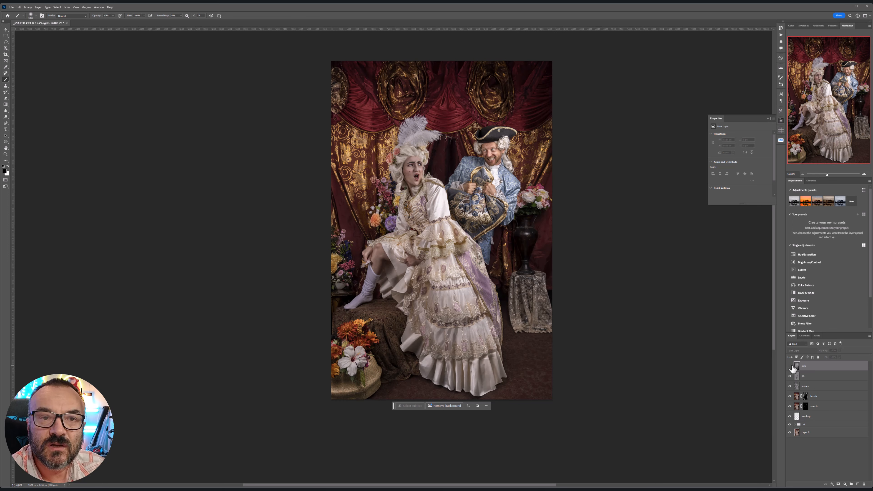
left_click(791, 367)
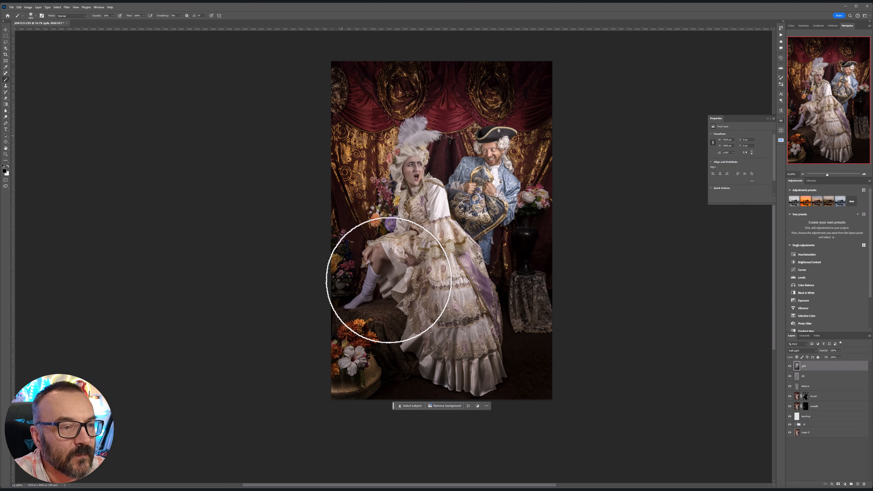
Check the picture without the gdb layer and stamp all visible layers into a new top layer named dreemy.
left_click(790, 366)
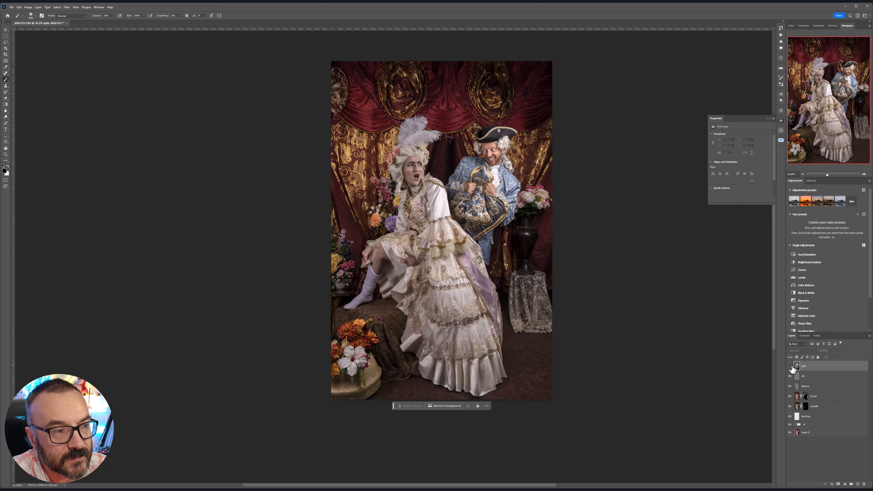
left_click(790, 366)
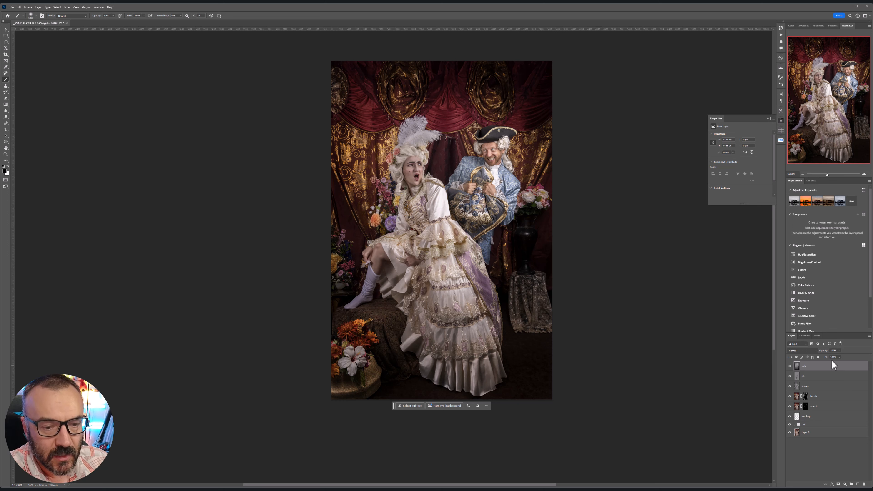
key("ctrl+shift+alt+e")
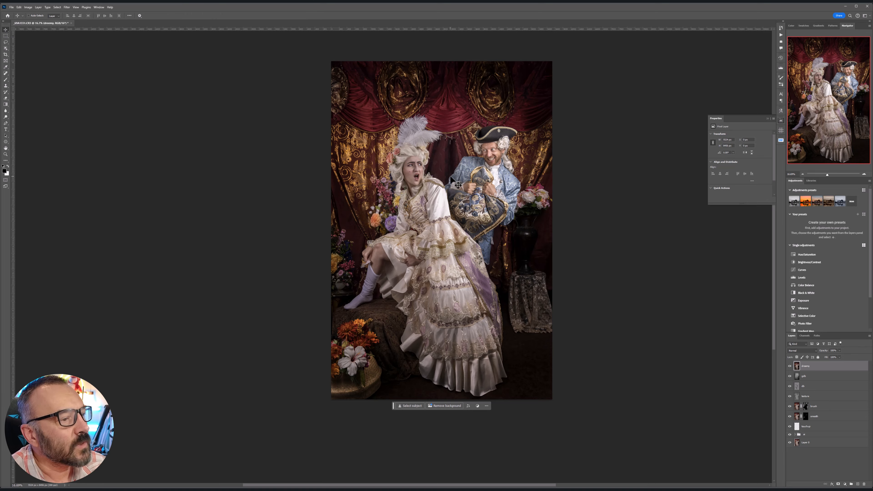
Apply a Gaussian Blur to the dreemy layer, judging the softness on the woman's face.
scroll(424, 172, "up", 6)
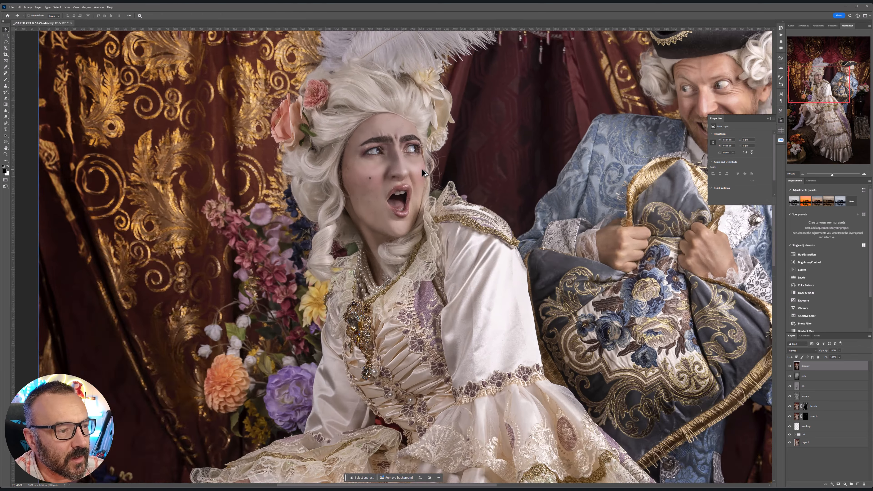
scroll(424, 171, "up", 3)
left_click_drag(425, 179, 488, 216)
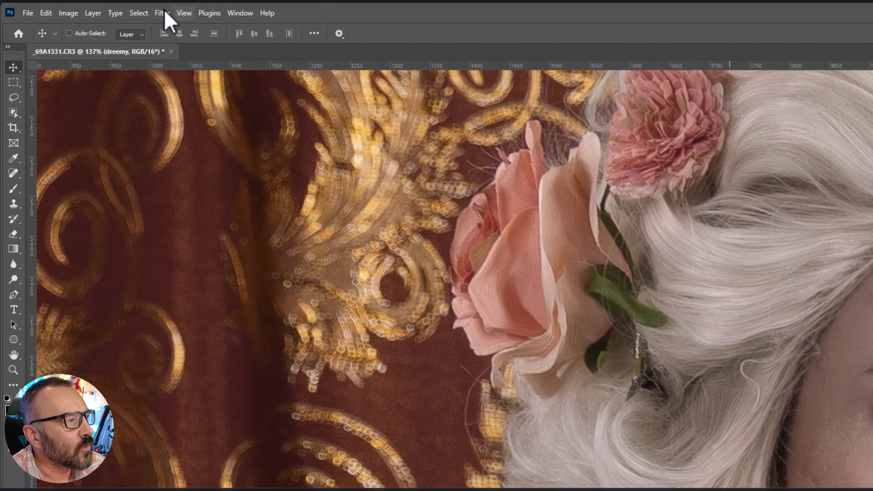
left_click(67, 7)
mouse_move(241, 194)
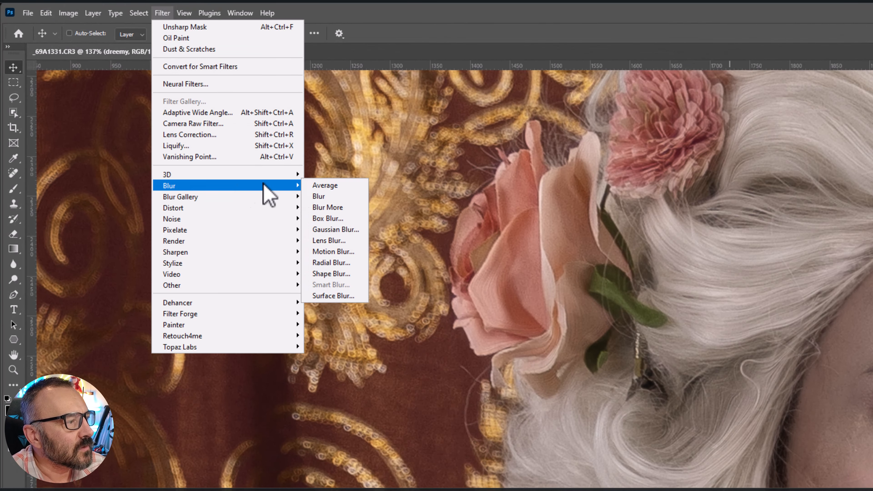
left_click(362, 247)
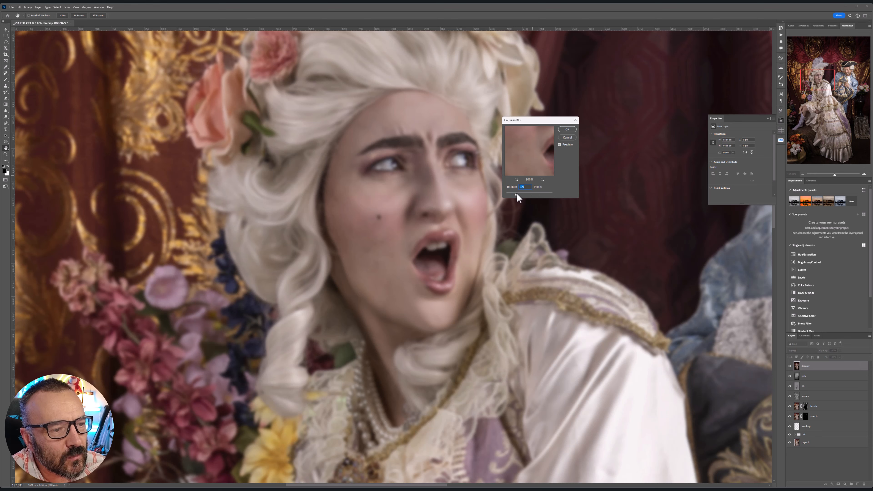
left_click_drag(517, 193, 518, 193)
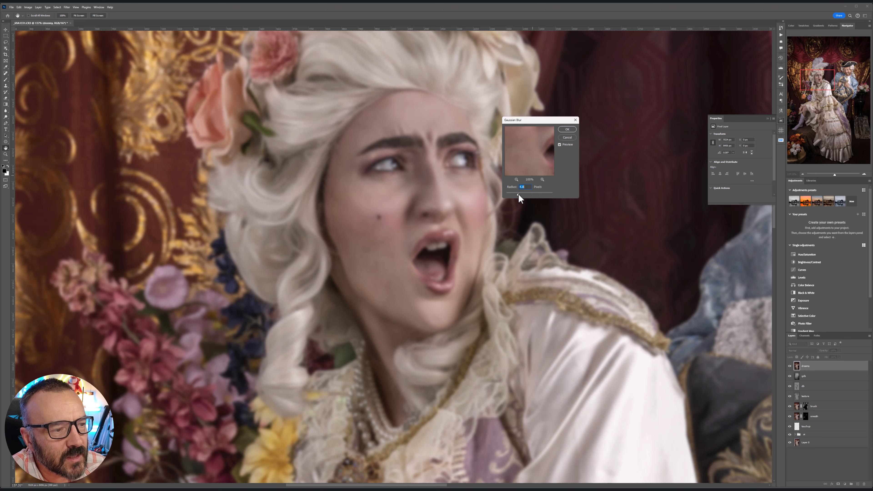
left_click(567, 130)
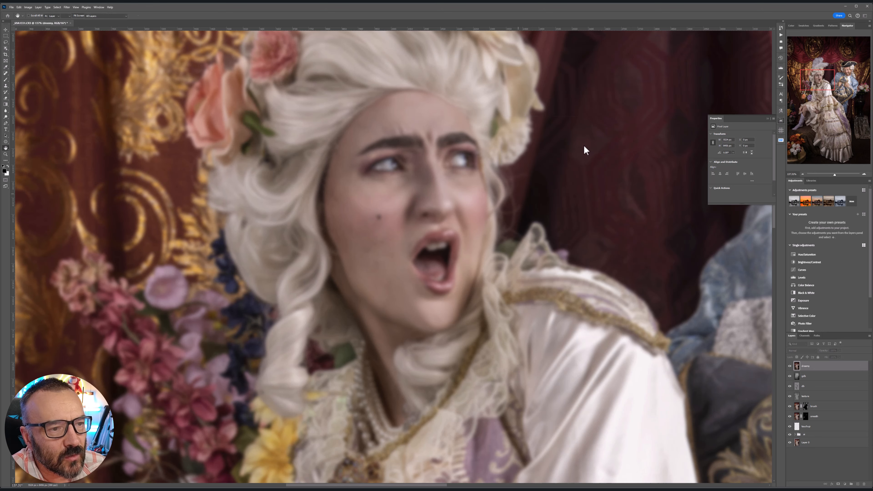
Set the dreemy layer's blend mode to Screen and hide its glow with a black layer mask.
left_click(810, 351)
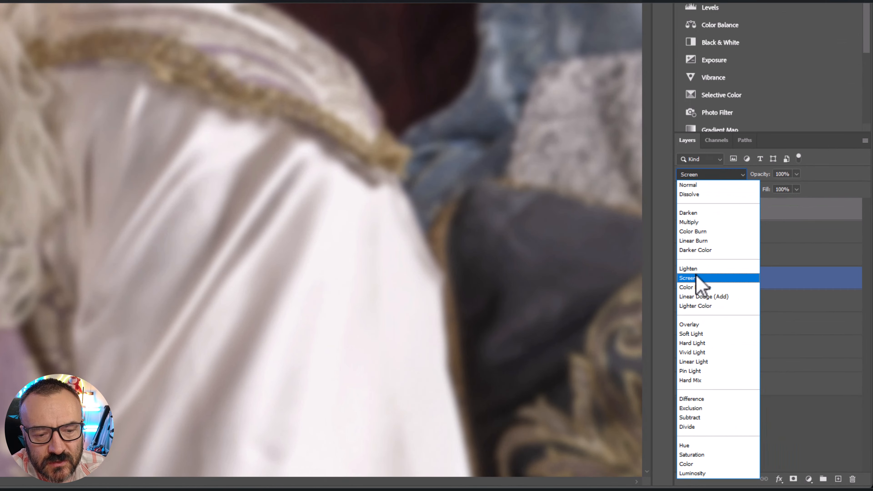
left_click(797, 399)
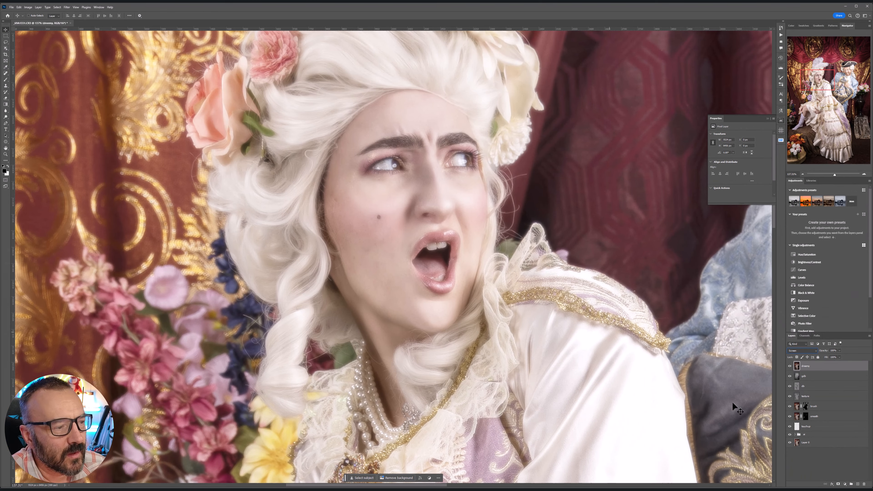
left_click(838, 484, "alt")
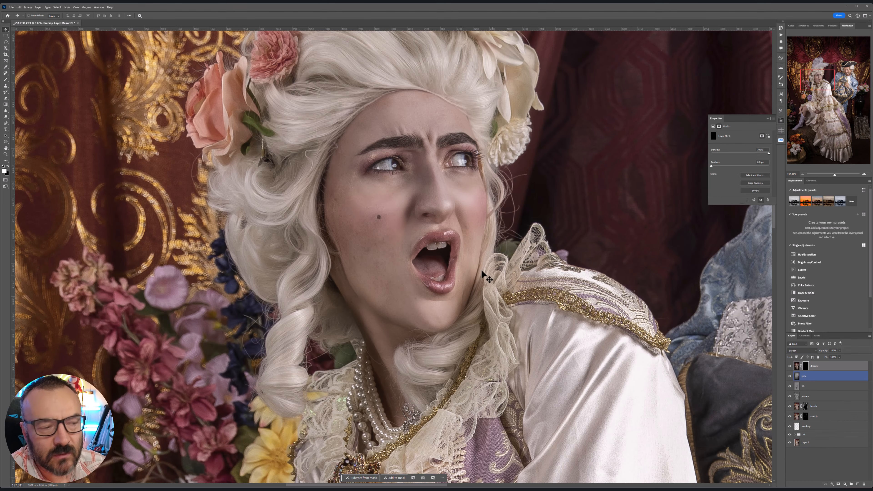
Paint on the dreemy mask with an enlarged soft white brush over the woman's wig, curls and lace collar.
left_click(6, 79)
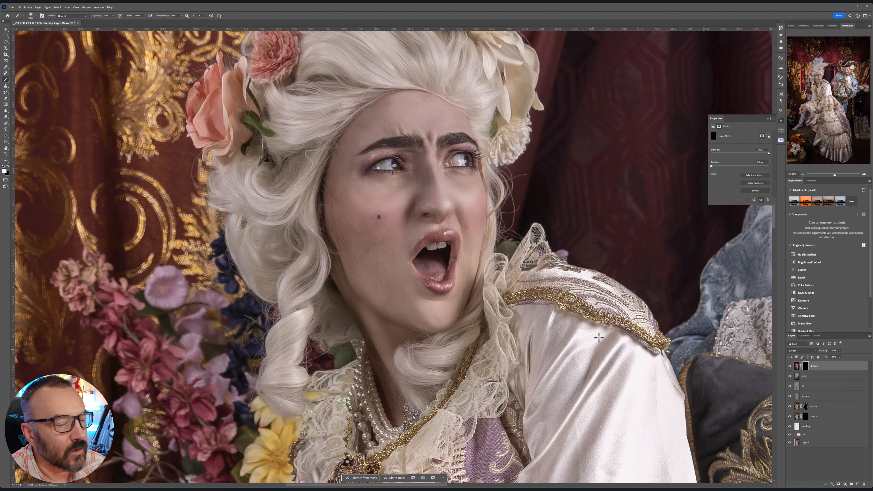
right_click(386, 213)
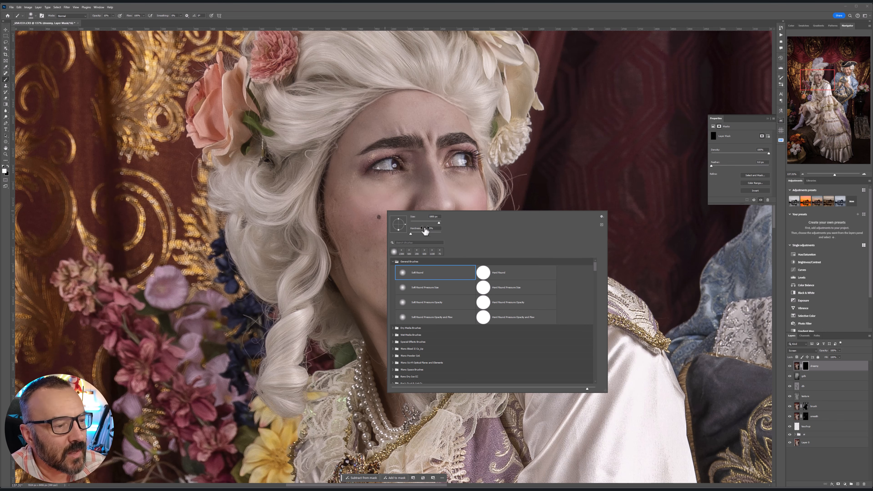
key("Return")
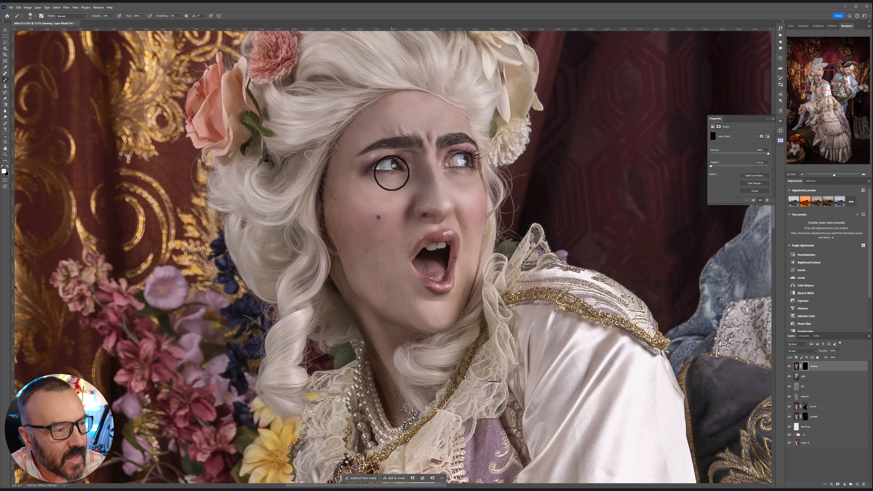
key("bracketright")
key("bracketright")
key("bracketright")
key("bracketright")
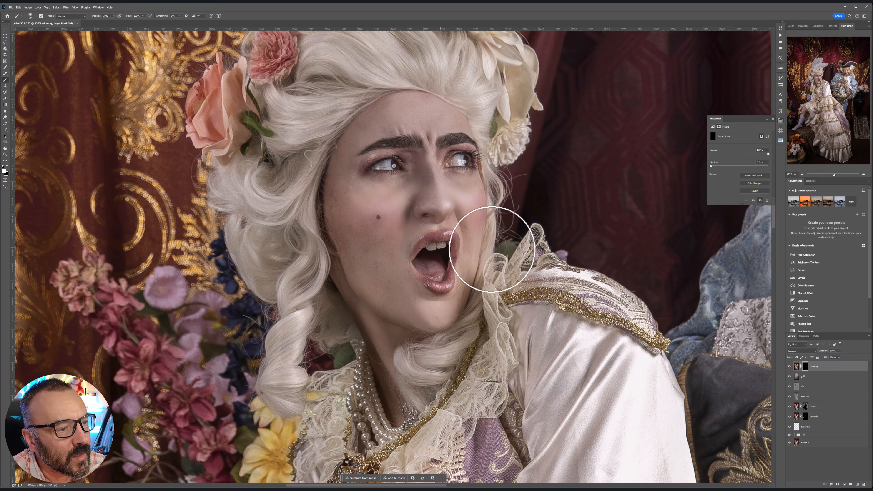
mouse_move(492, 250)
left_mouse_down()
mouse_move(501, 200)
mouse_move(423, 278)
mouse_move(443, 237)
mouse_move(461, 296)
mouse_move(422, 335)
mouse_move(442, 324)
mouse_move(486, 363)
mouse_move(489, 334)
left_mouse_up()
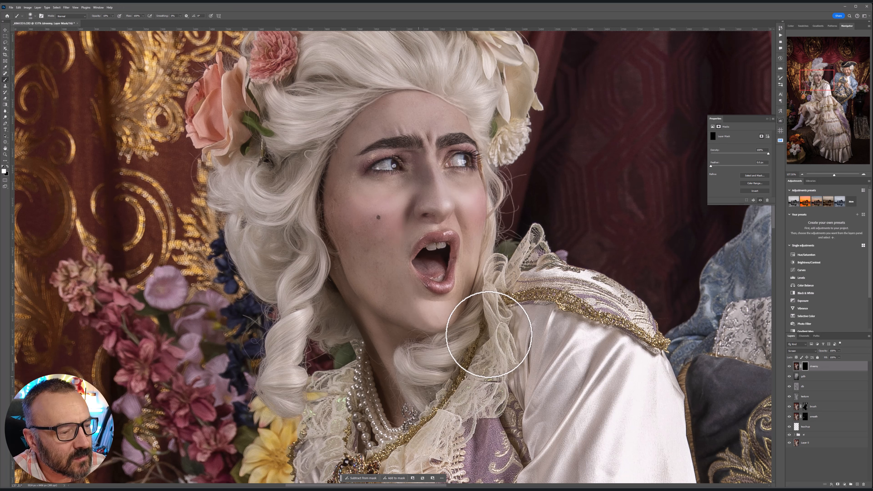
mouse_move(412, 108)
left_mouse_down()
mouse_move(417, 129)
mouse_move(379, 162)
mouse_move(430, 111)
mouse_move(413, 89)
mouse_move(388, 102)
left_mouse_up()
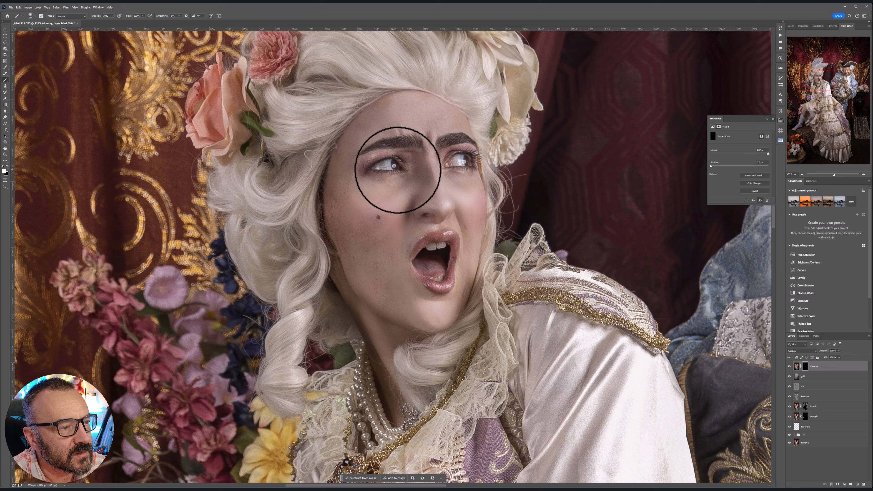
mouse_move(308, 156)
left_mouse_down()
mouse_move(263, 290)
mouse_move(265, 205)
mouse_move(307, 283)
mouse_move(297, 313)
mouse_move(405, 331)
mouse_move(304, 373)
mouse_move(346, 399)
left_mouse_up()
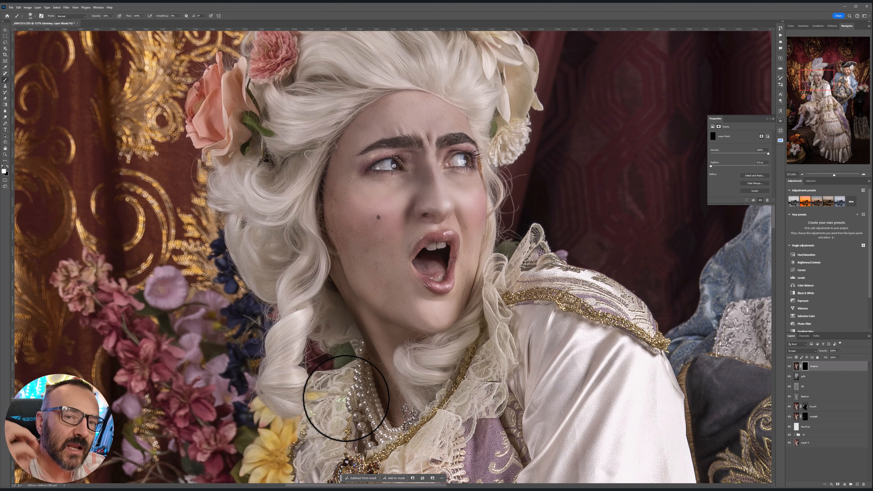
Compare the woman's head and shoulders with the dreemy layer hidden and shown.
left_click_drag(608, 344, 595, 374)
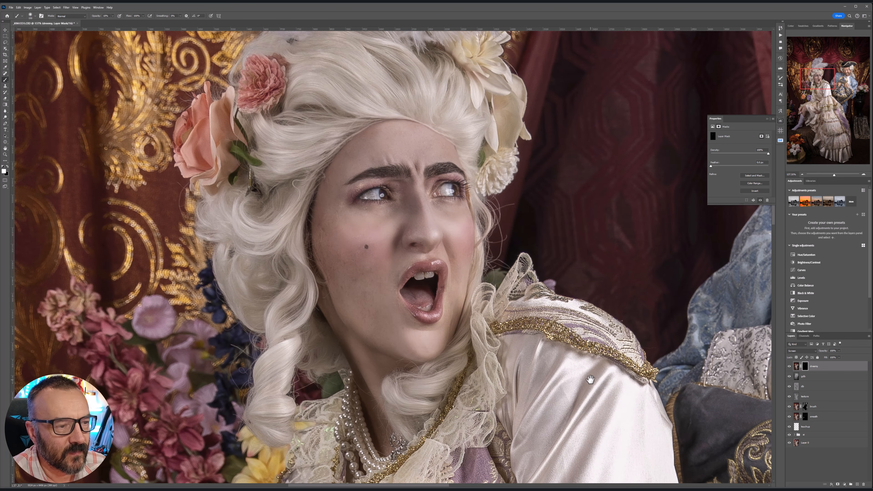
scroll(511, 344, "down", 1)
scroll(511, 344, "down", 1)
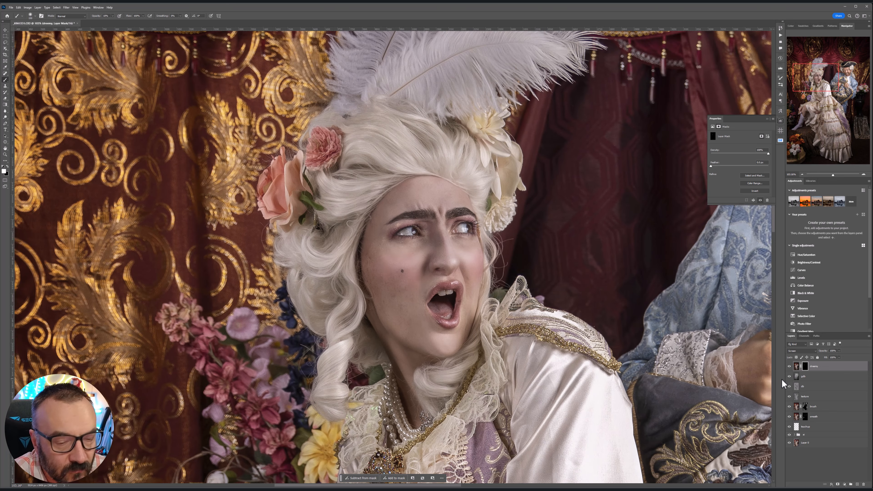
left_click(790, 367)
left_click(790, 366)
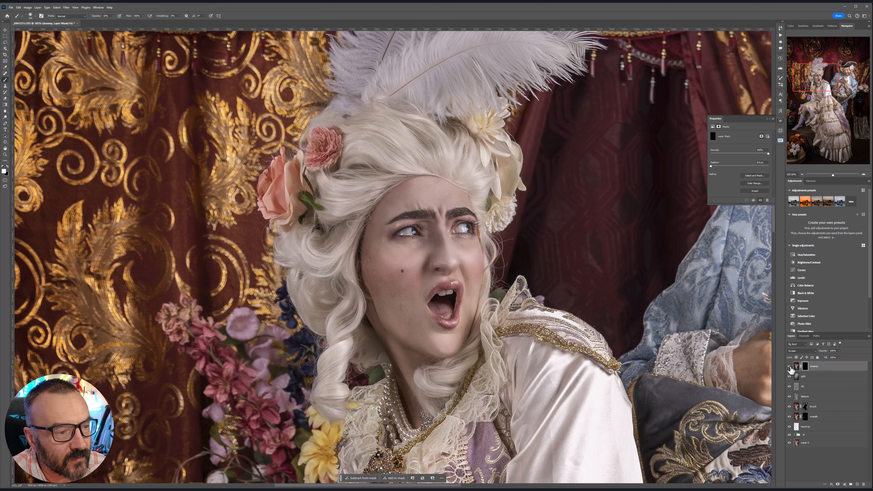
left_click(789, 366)
left_click(790, 367)
Brush the glow in white onto the feathers, the man's wig and costume, the cushion and the dress.
left_click_drag(523, 177, 516, 228)
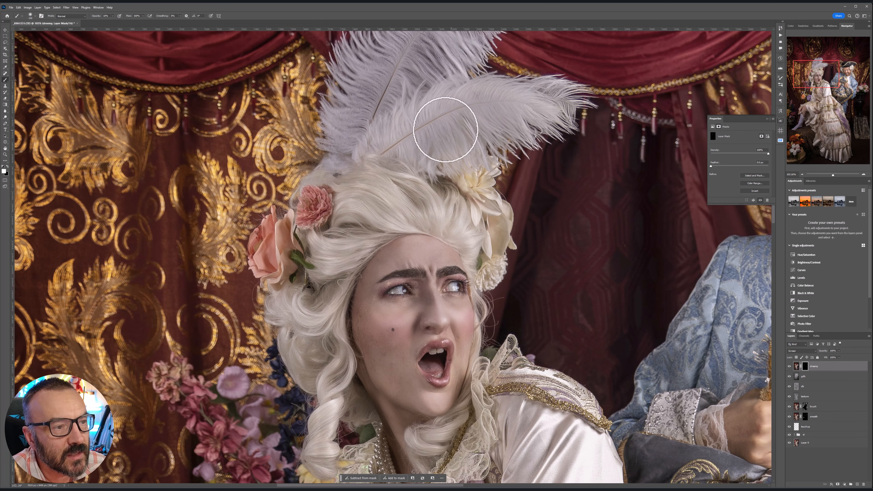
left_click_drag(545, 190, 554, 231)
left_click_drag(481, 49, 493, 92)
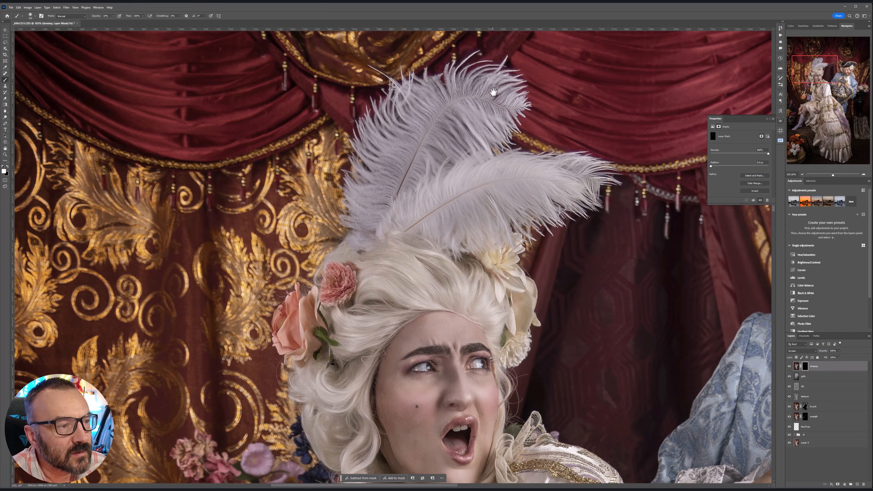
left_click_drag(582, 344, 519, 279)
mouse_move(567, 334)
left_mouse_down()
mouse_move(327, 318)
mouse_move(251, 348)
left_mouse_up()
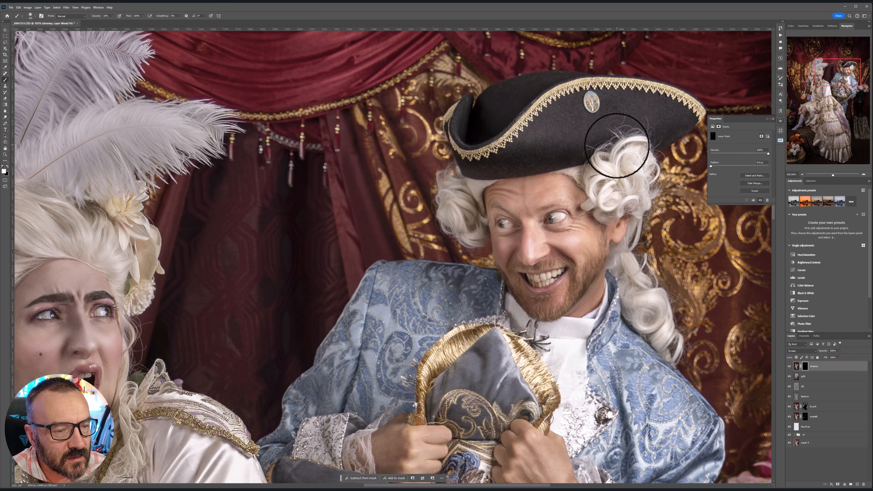
left_click_drag(436, 357, 499, 165)
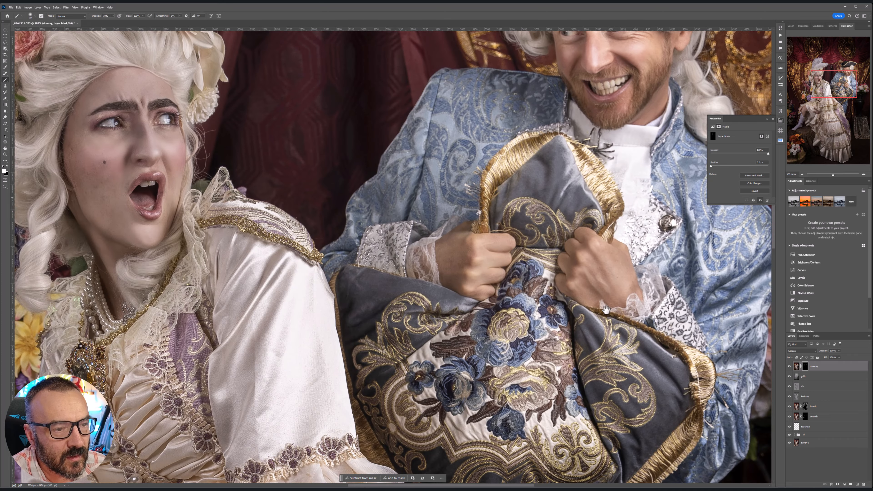
left_click_drag(439, 395, 604, 222)
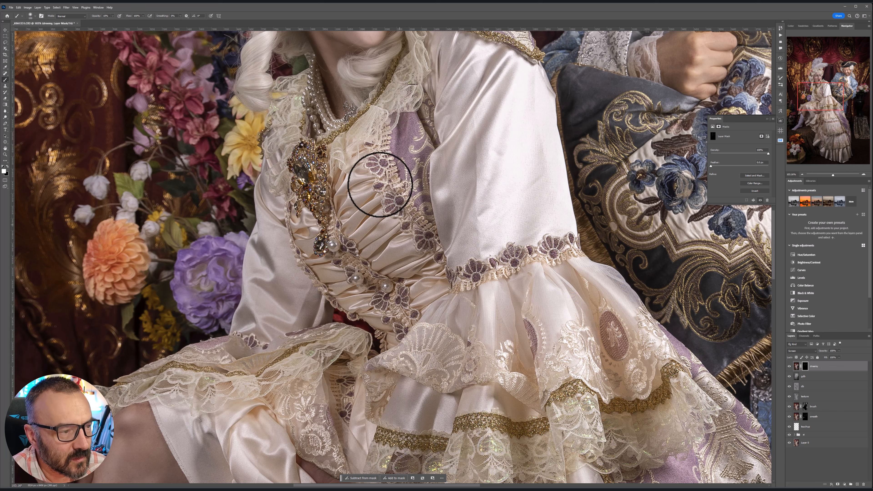
scroll(457, 293, "down", 5)
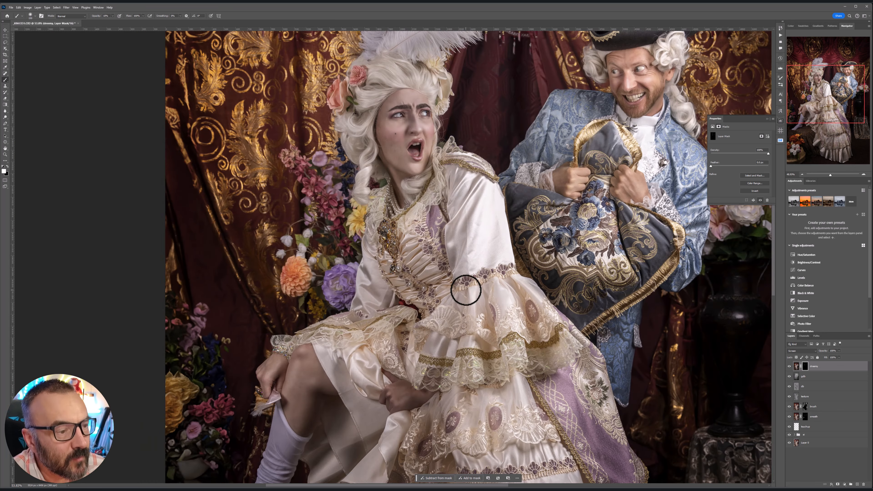
left_click_drag(463, 330, 456, 281)
Inspect the painted areas of the dreemy mask as a red overlay and return to the normal view.
key("backslash")
key("bracketright")
key("x")
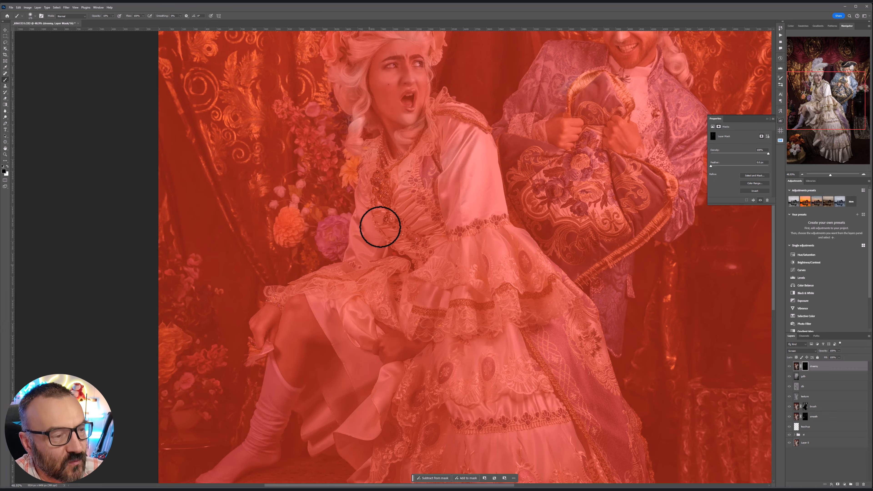
key("backslash")
key("x")
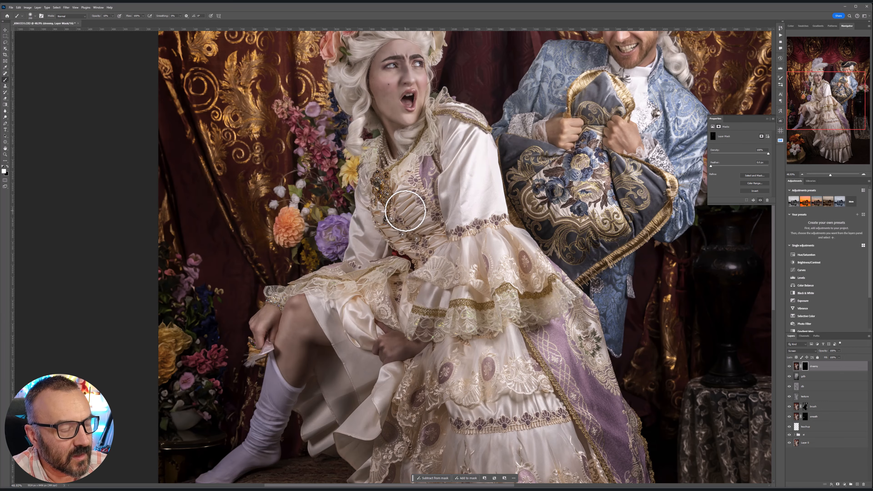
Reveal the glow broadly over both figures on the dreemy mask with a much larger white brush.
key("bracketright")
key("bracketright")
key("bracketright")
key("bracketright")
key("bracketright")
key("bracketright")
key("bracketright")
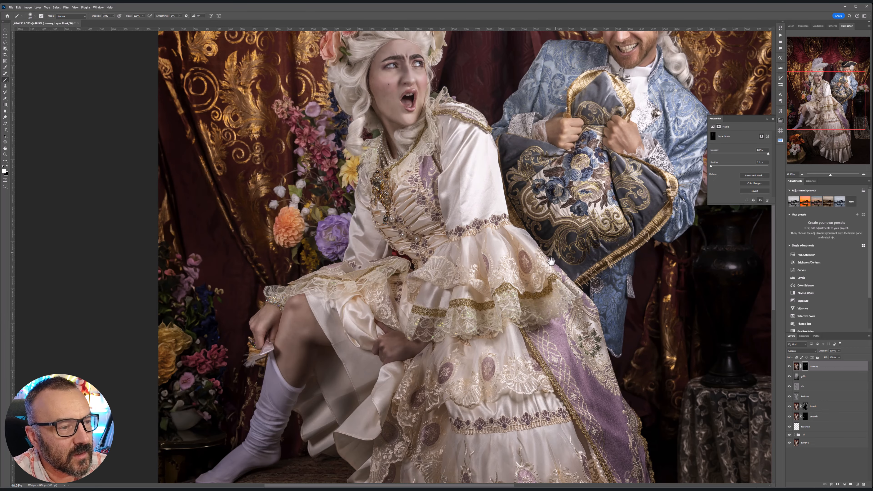
left_click_drag(480, 84, 452, 191)
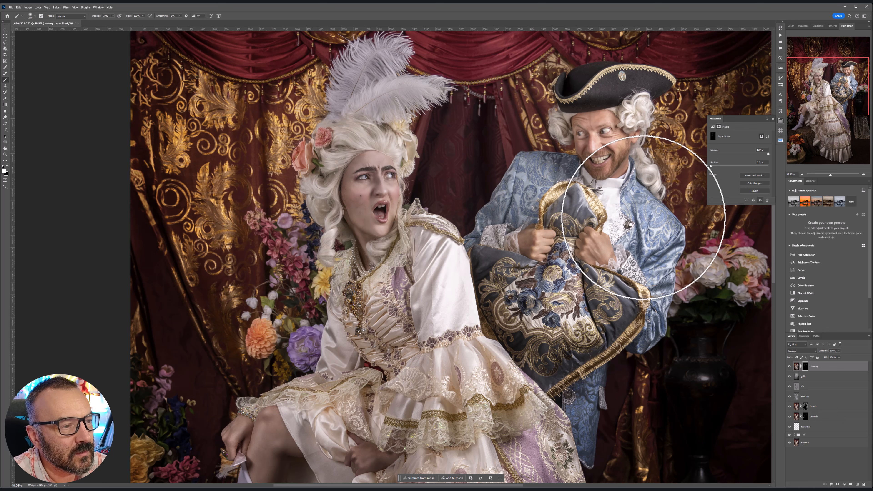
scroll(497, 291, "down", 2)
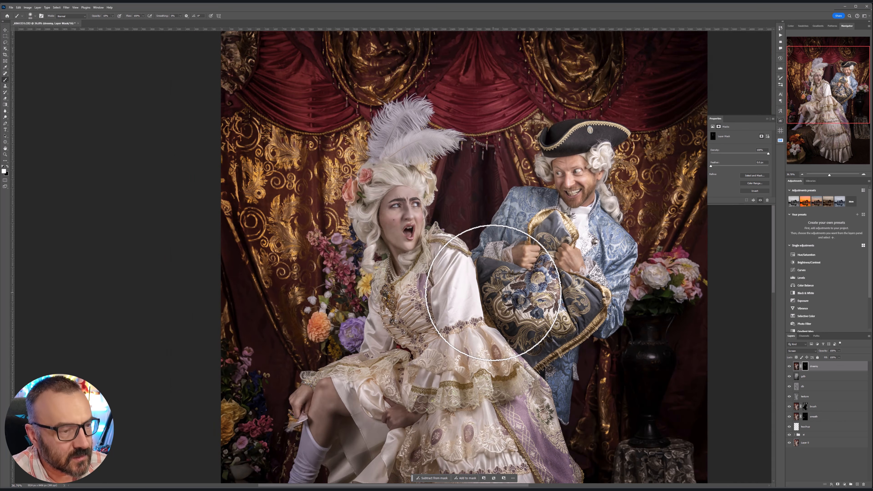
Compare both figures with the masked dreemy glow layer hidden and shown.
left_click(790, 367)
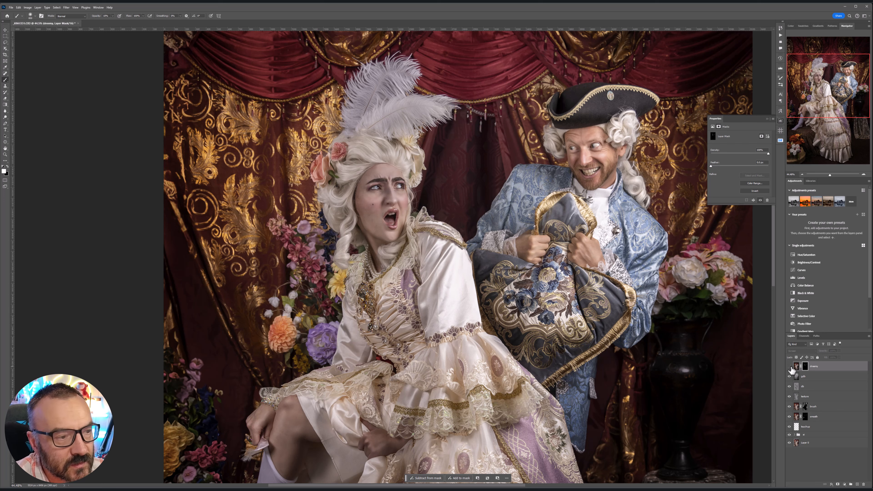
left_click(790, 367)
left_click(790, 367)
left_click(789, 366)
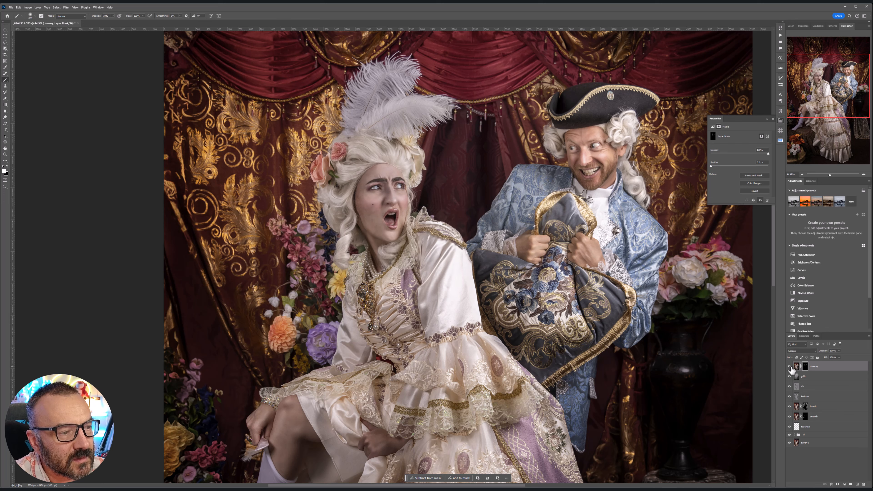
Extend the glow on the dreemy mask with a large white brush over the gold curtain, the flowers and the dress.
left_click(790, 366)
left_click(790, 366)
scroll(475, 213, "down", 8)
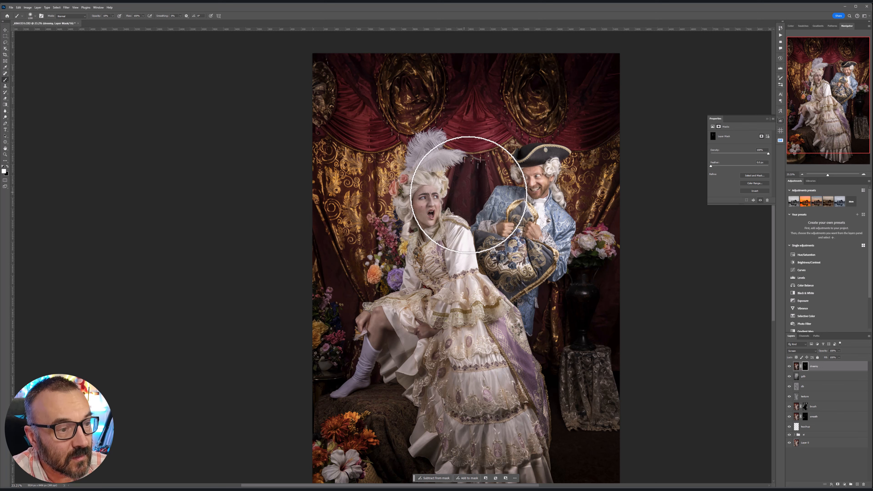
key("bracketright")
key("bracketright")
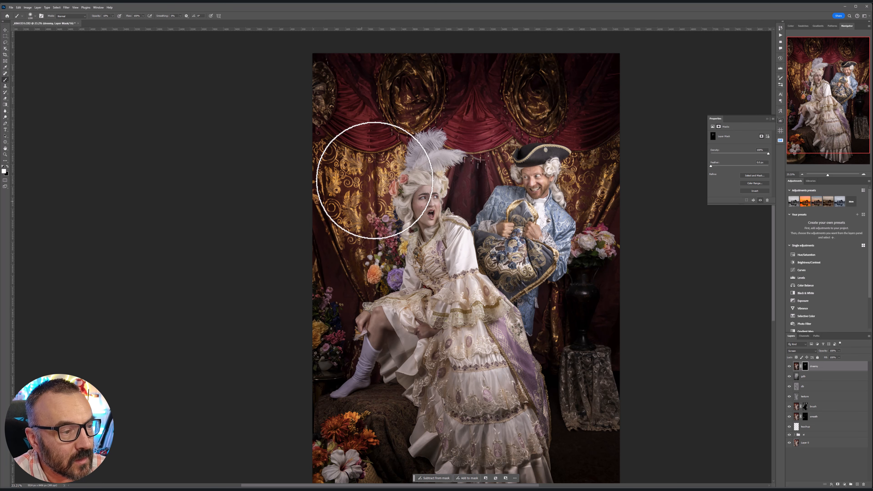
left_click_drag(376, 202, 386, 254)
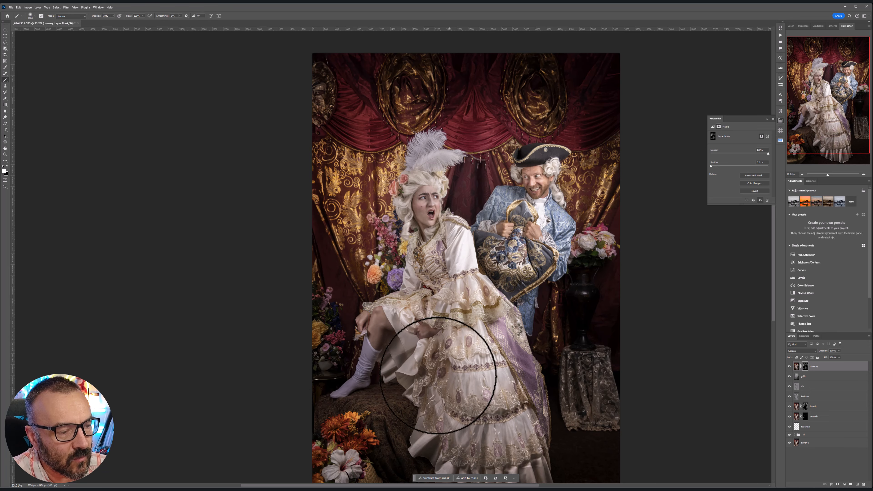
left_click_drag(514, 386, 491, 316)
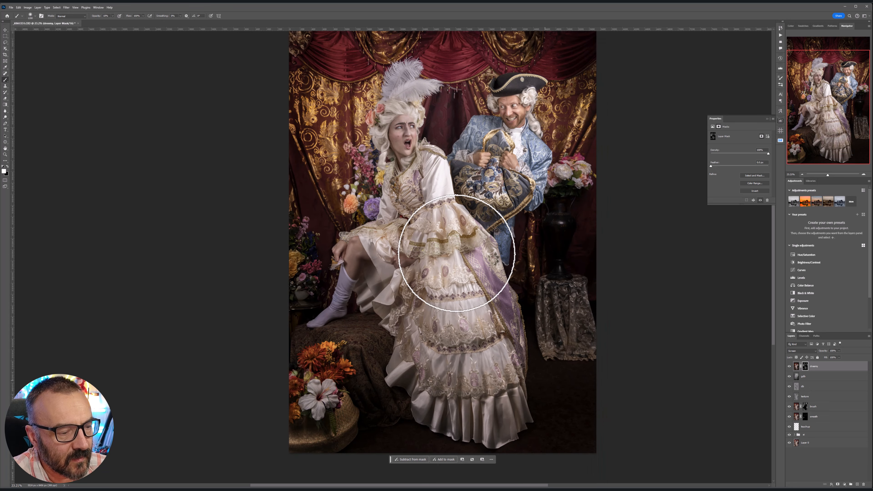
left_click_drag(458, 253, 471, 314)
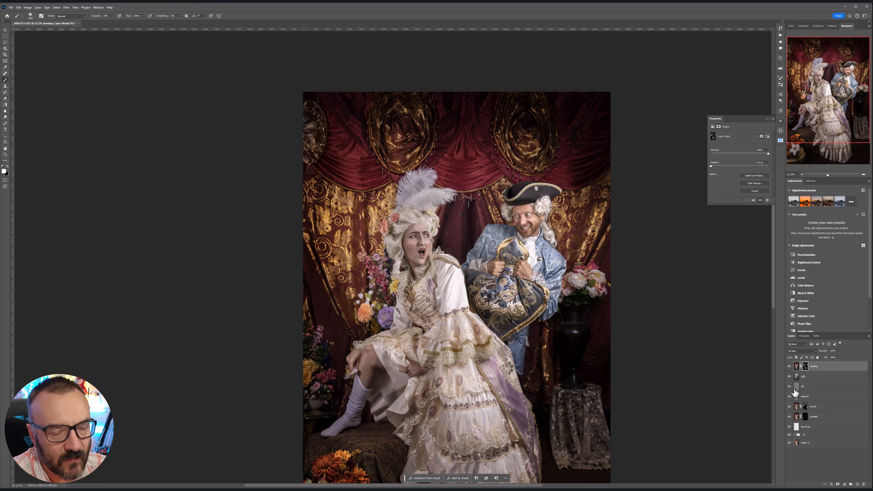
Compare the portrait with the dreemy layer hidden and shown after the broader mask painting.
left_click(789, 366)
left_click(790, 366)
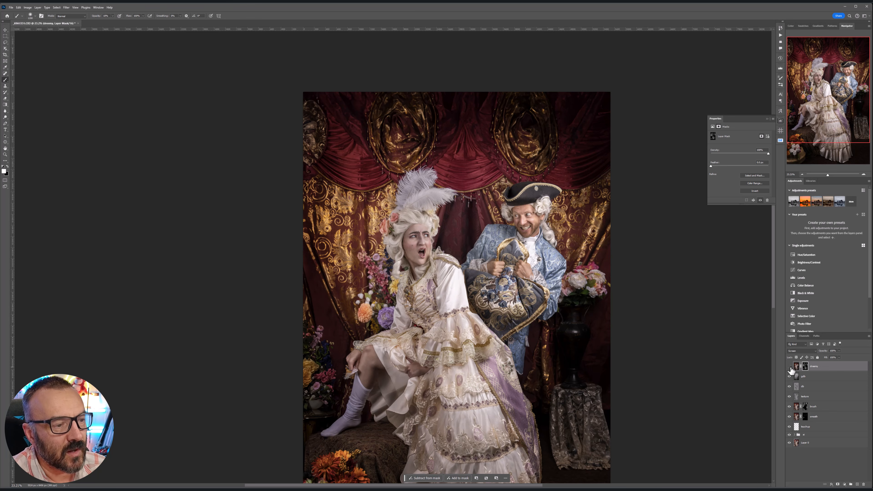
left_click(789, 366)
left_click(790, 367)
Lower the dreemy layer's opacity to soften the glow and switch to the Move tool.
scroll(520, 248, "down", 4)
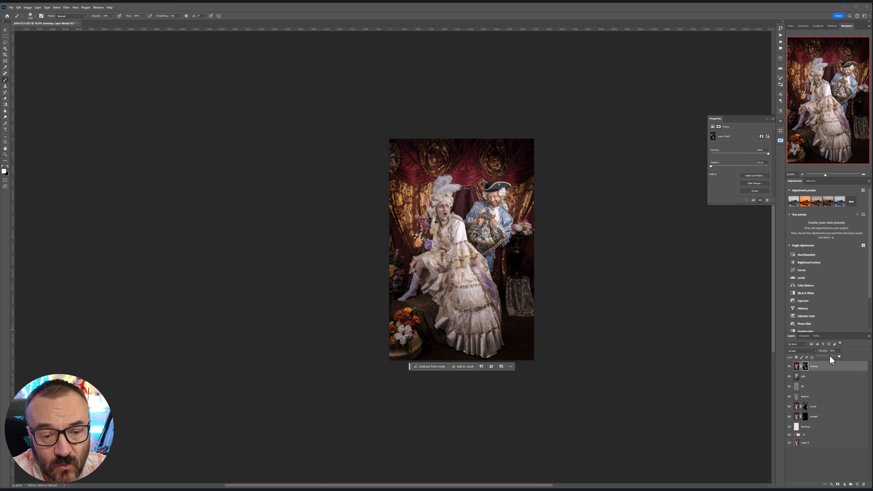
left_click_drag(829, 355, 830, 355)
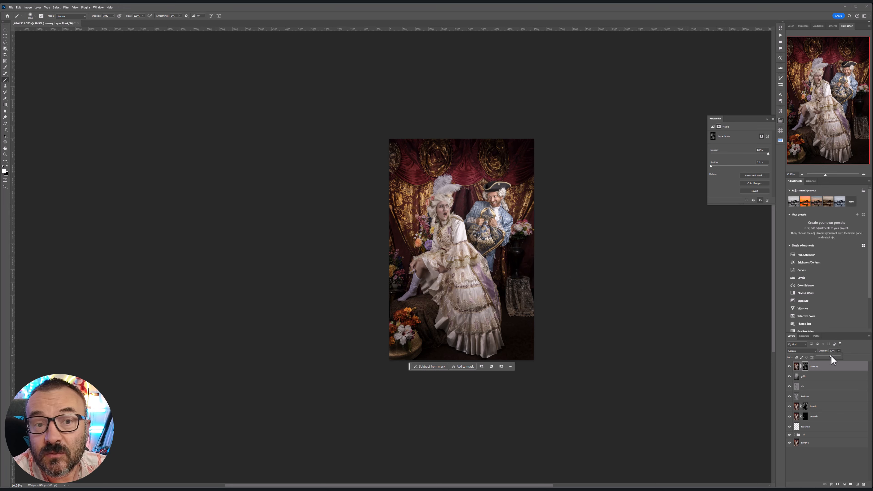
left_click(6, 30)
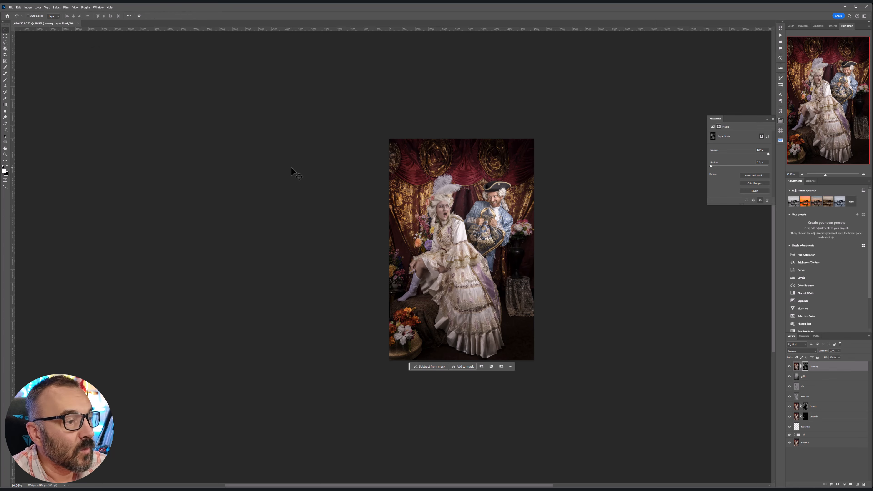
Examine the woman's skin, wig and the gold curtain up close, and return to the whole portrait.
scroll(495, 259, "up", 3)
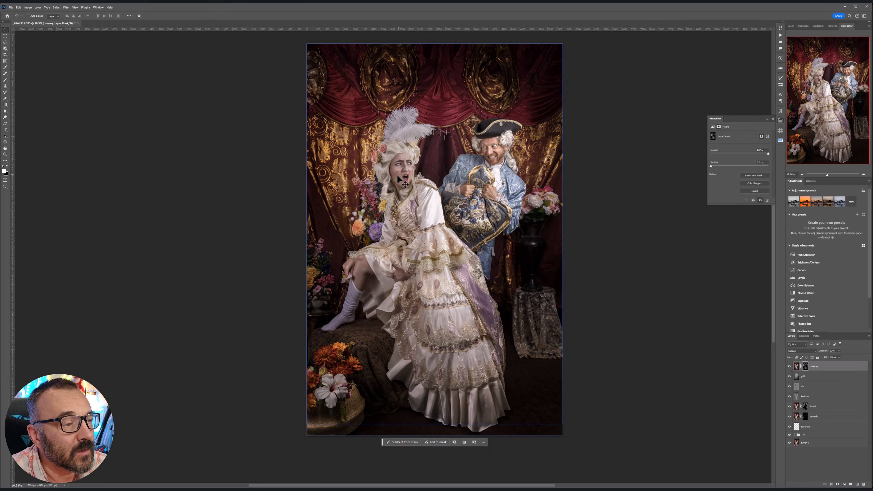
scroll(401, 181, "up", 2)
scroll(401, 181, "up", 8)
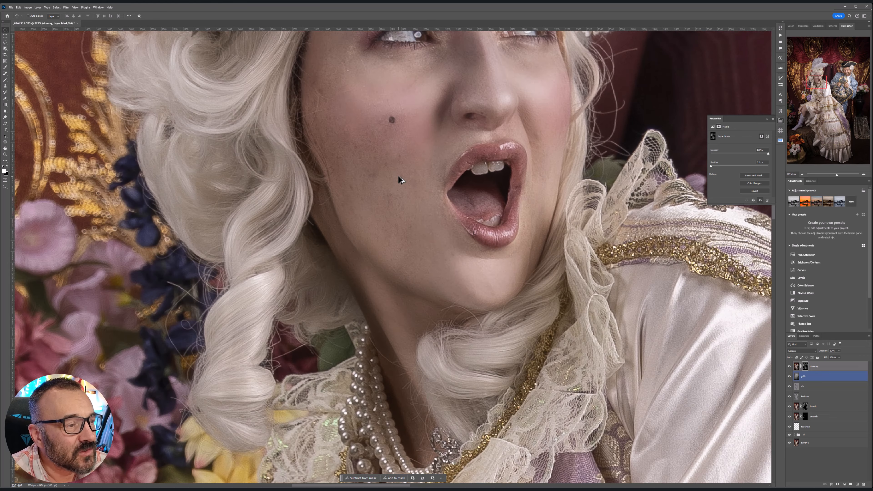
scroll(419, 86, "up", 3)
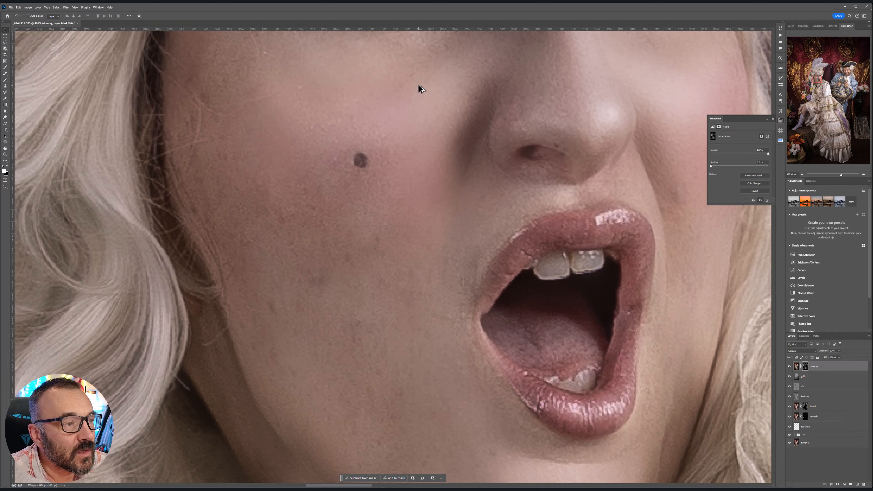
left_click_drag(313, 185, 724, 250)
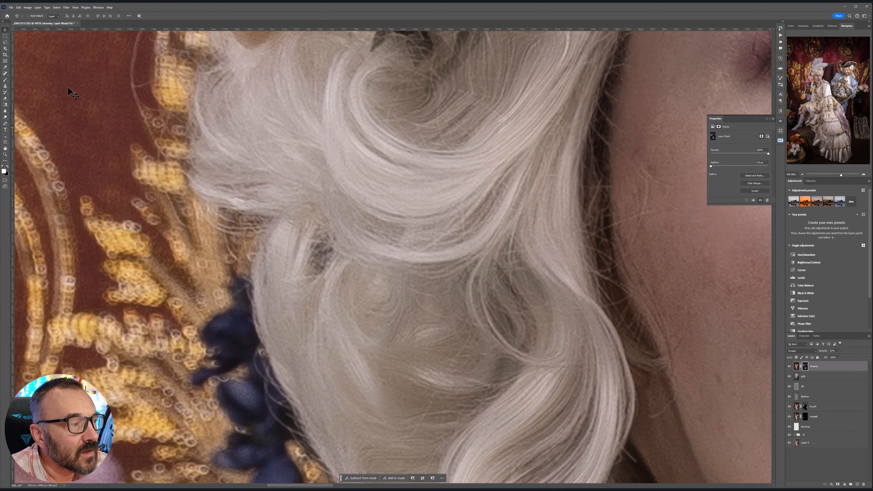
scroll(538, 225, "down", 12)
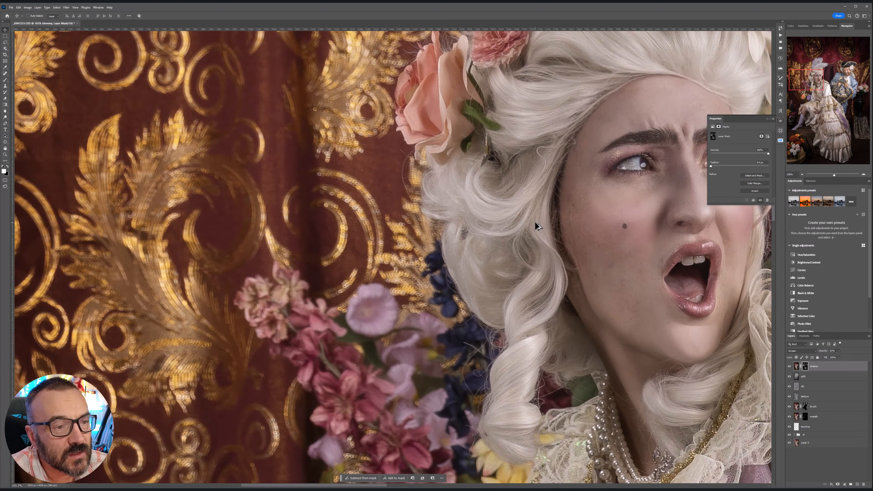
scroll(539, 226, "down", 2)
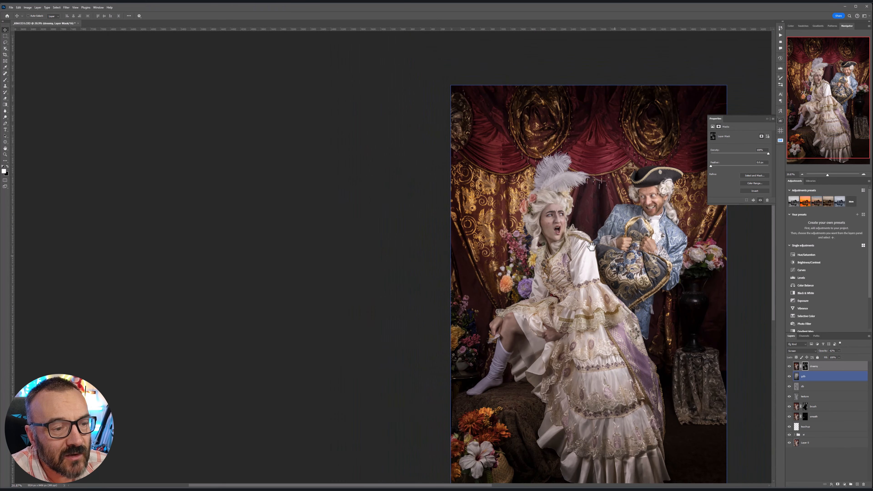
left_click_drag(618, 257, 466, 216)
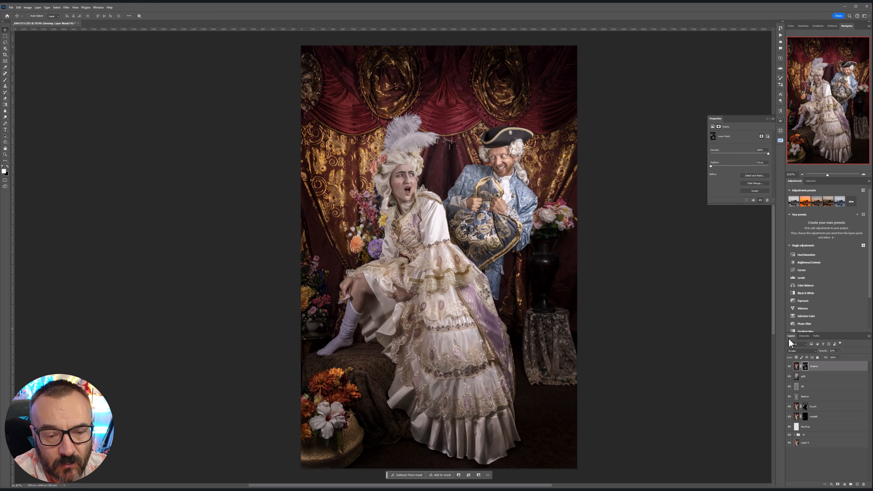
Add a new empty layer above the dreemy layer and name it noise.
left_click(845, 366)
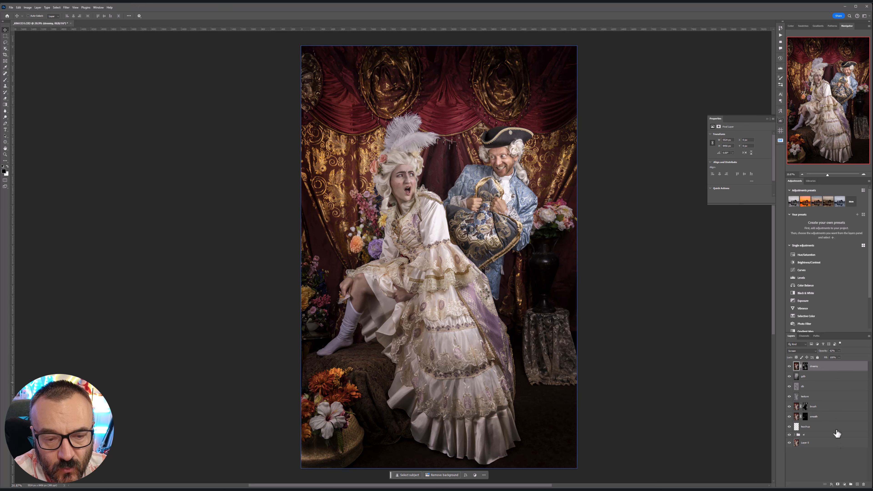
left_click(857, 484)
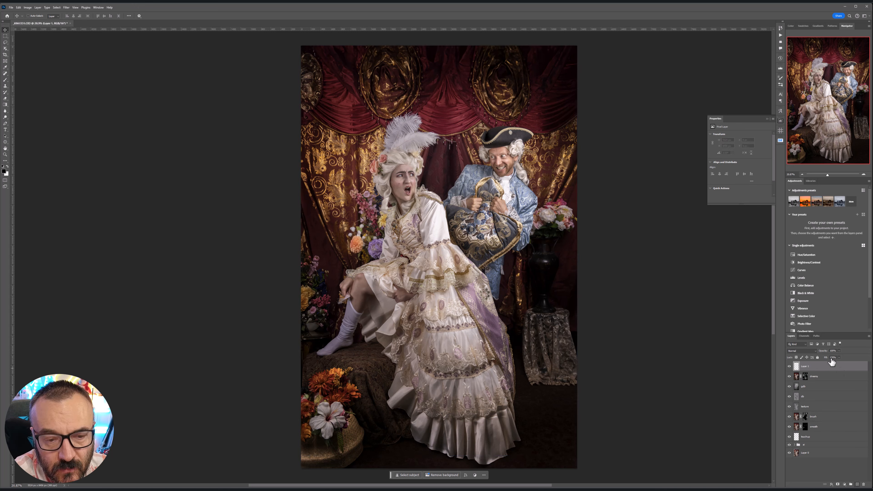
double_click(806, 367)
type("noi")
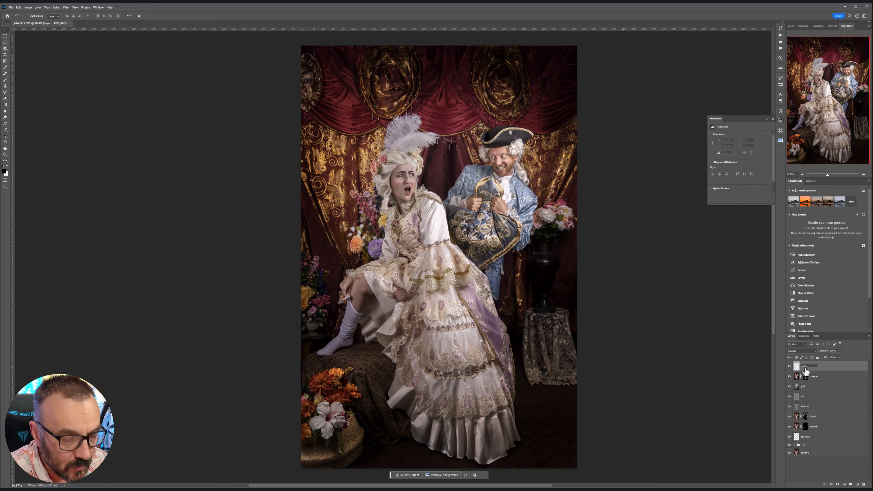
type("se")
key("Return")
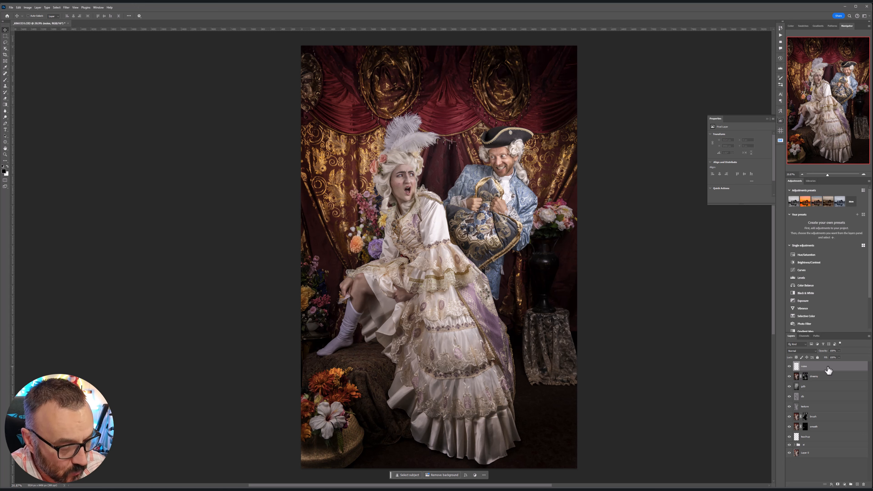
Fill the noise layer with 50% Gray in Normal mode at 100% opacity.
key("shift+F5")
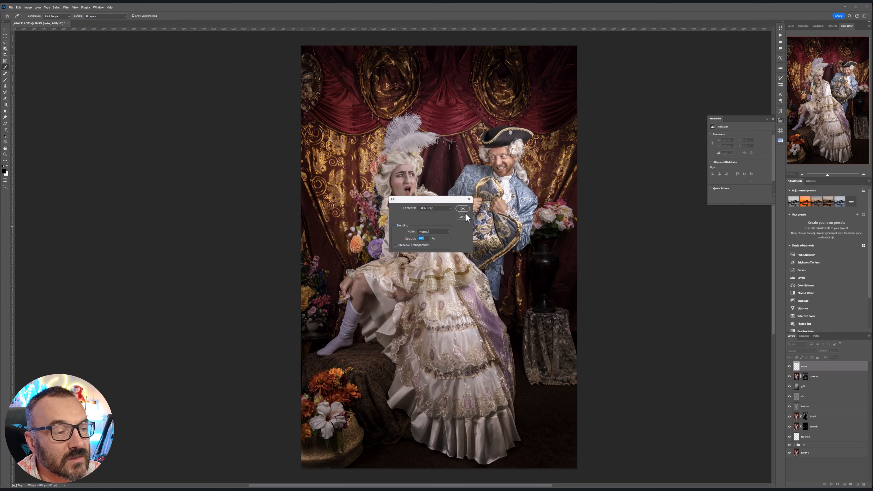
left_click(462, 209)
key("v")
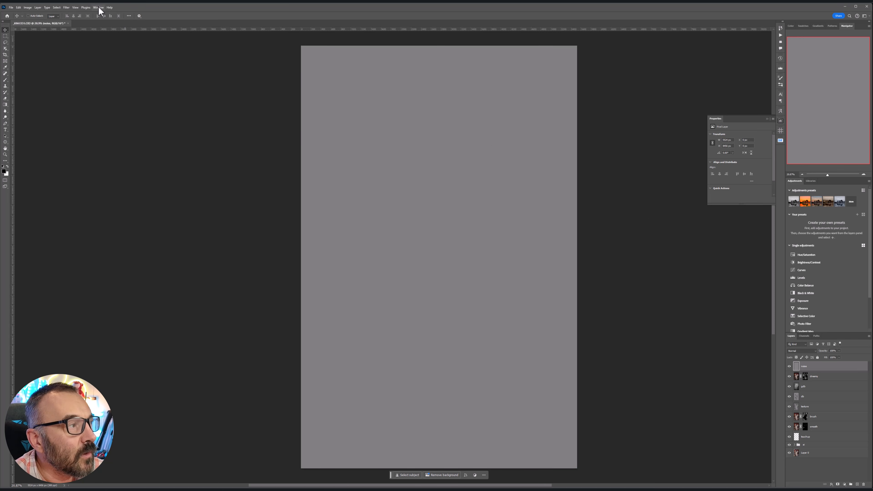
Apply the Add Noise filter to the gray layer with Uniform distribution and Monochromatic enabled, raising the amount for stronger grain.
left_click(66, 7)
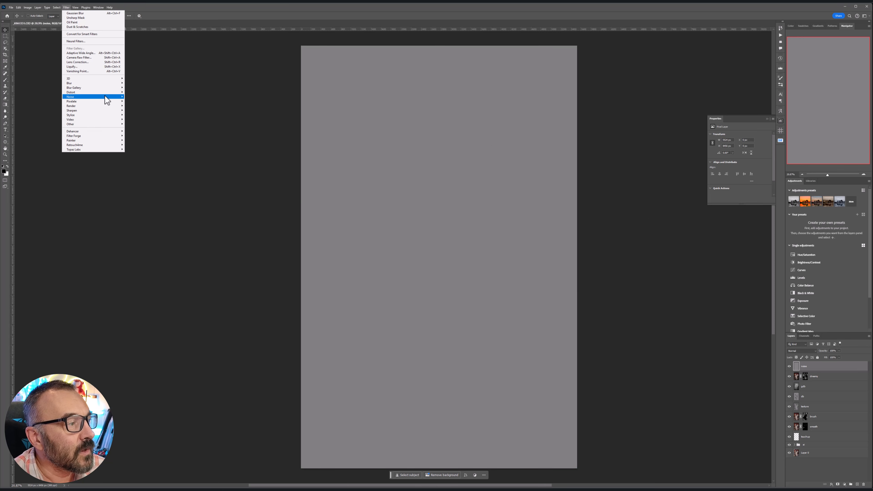
left_click(144, 97)
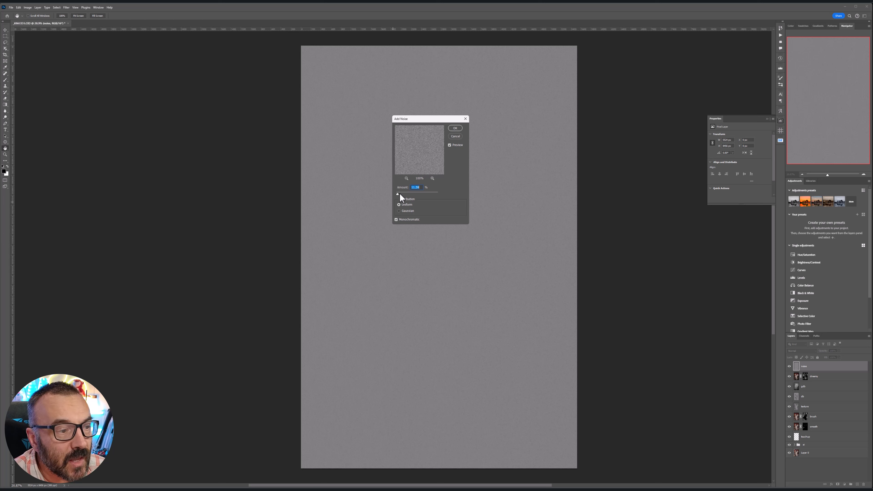
mouse_move(400, 193)
left_mouse_down()
mouse_move(408, 194)
mouse_move(398, 194)
left_mouse_up()
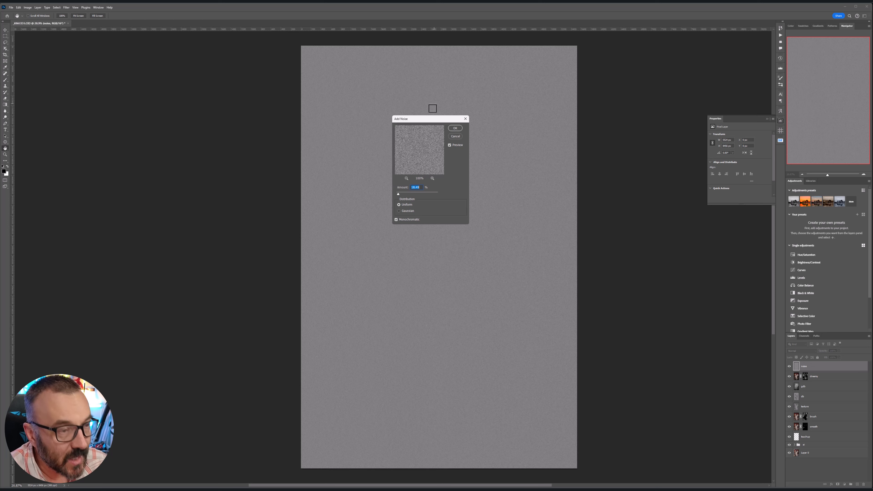
left_click(455, 128)
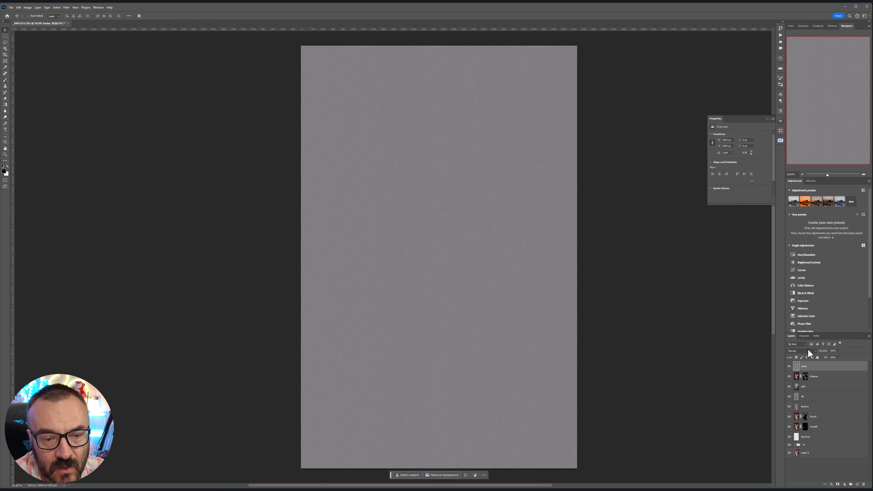
Blend the noise layer in Soft Light and reduce its opacity, judging the grain on the woman's face.
left_click(807, 350)
left_click(800, 420)
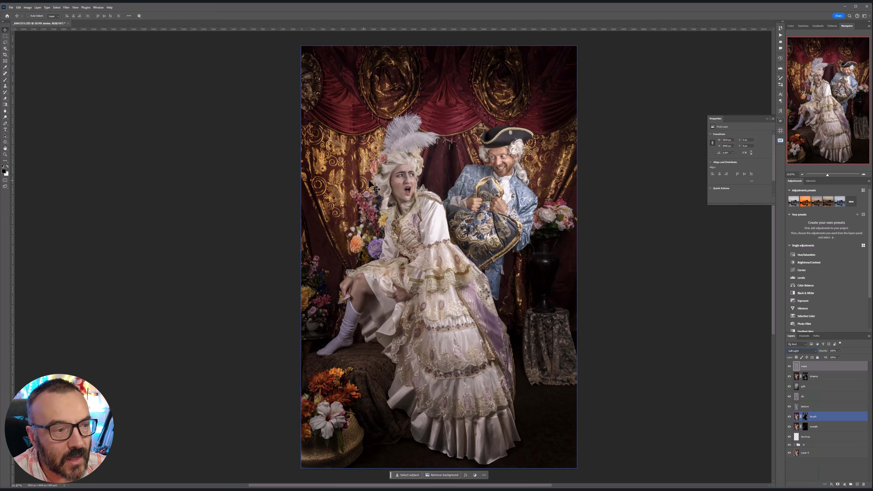
scroll(409, 177, "up", 2)
scroll(409, 178, "up", 6)
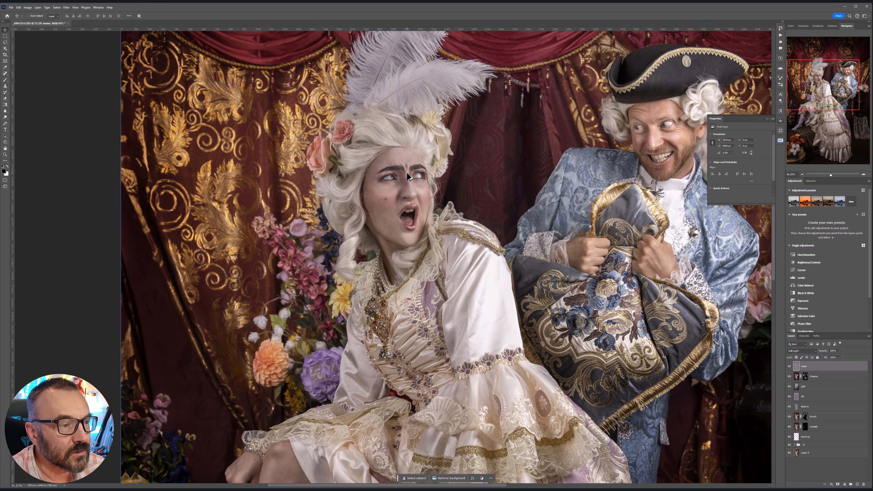
scroll(382, 205, "up", 6)
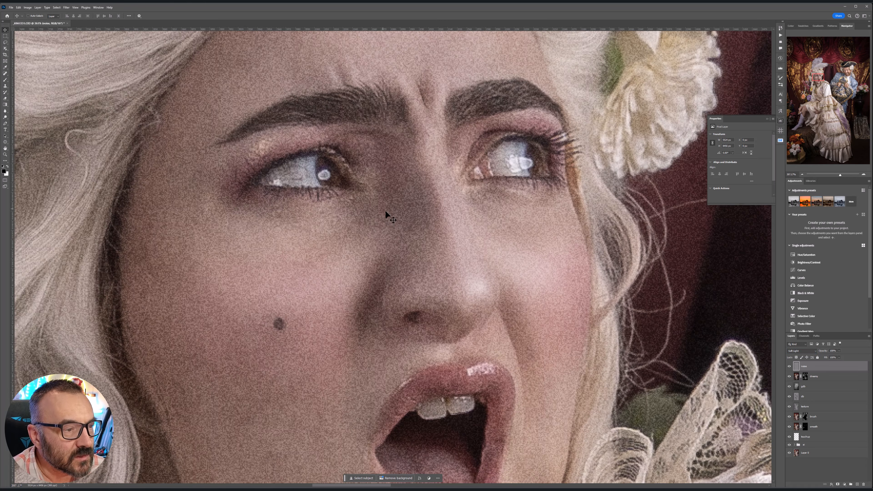
left_click_drag(382, 281, 516, 186)
scroll(496, 330, "down", 5)
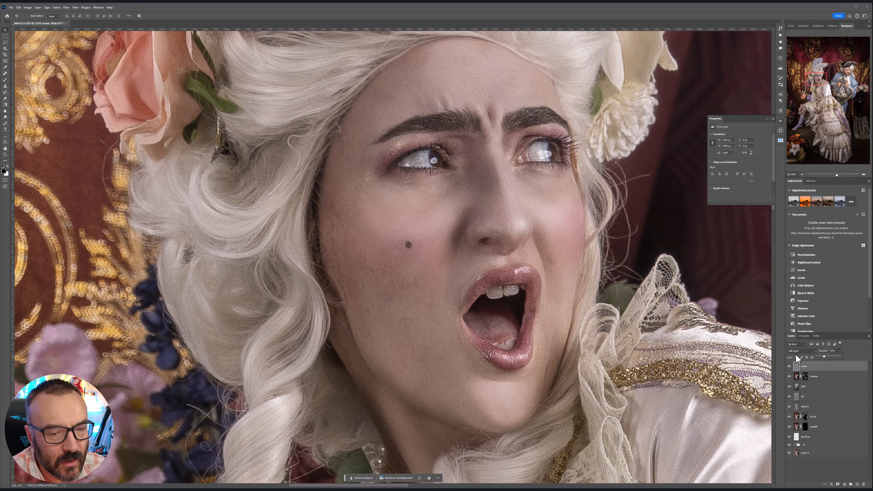
Compare the woman's face with the noise layer hidden and shown, and review the grain across the whole portrait.
left_click(789, 366)
left_click(790, 366)
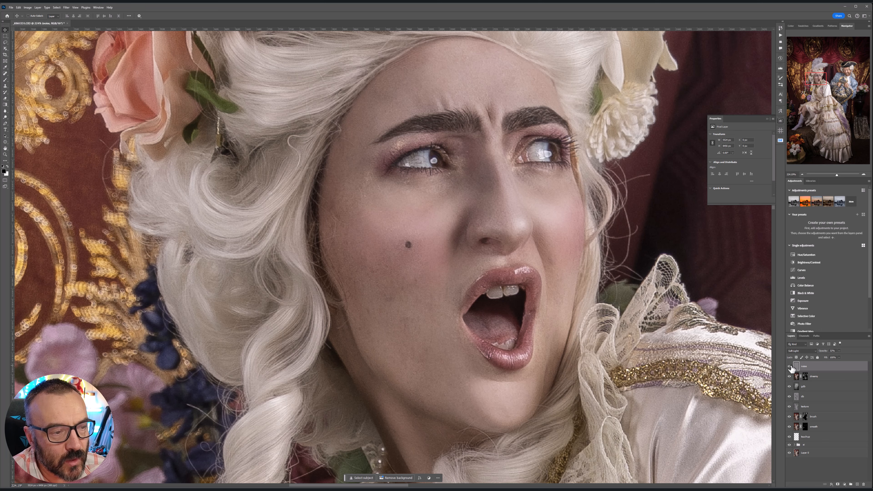
left_click(789, 366)
left_click(790, 366)
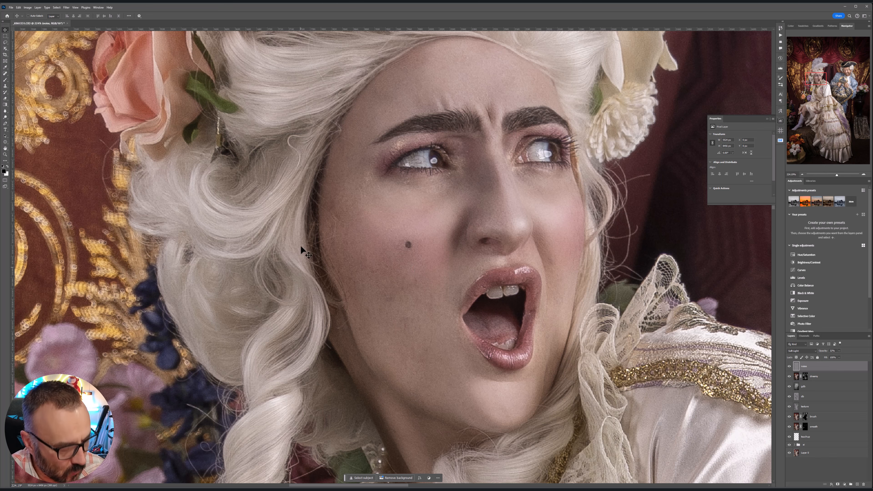
scroll(301, 247, "down", 10)
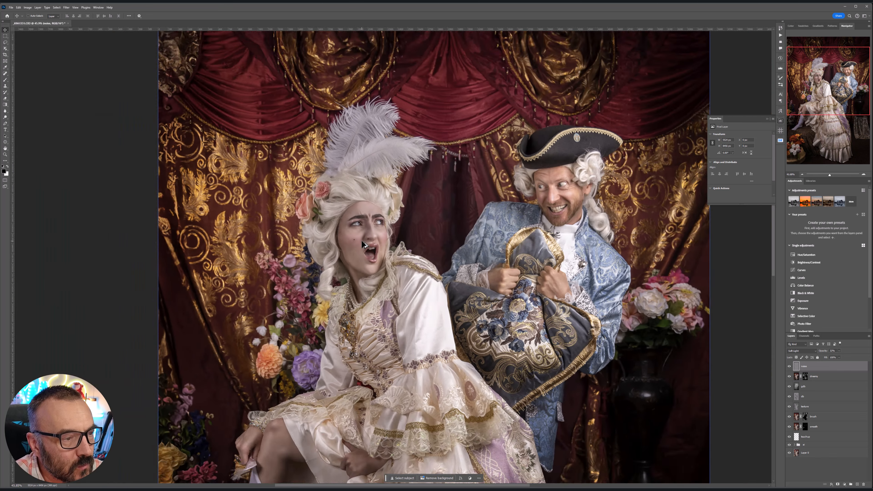
scroll(362, 245, "down", 5)
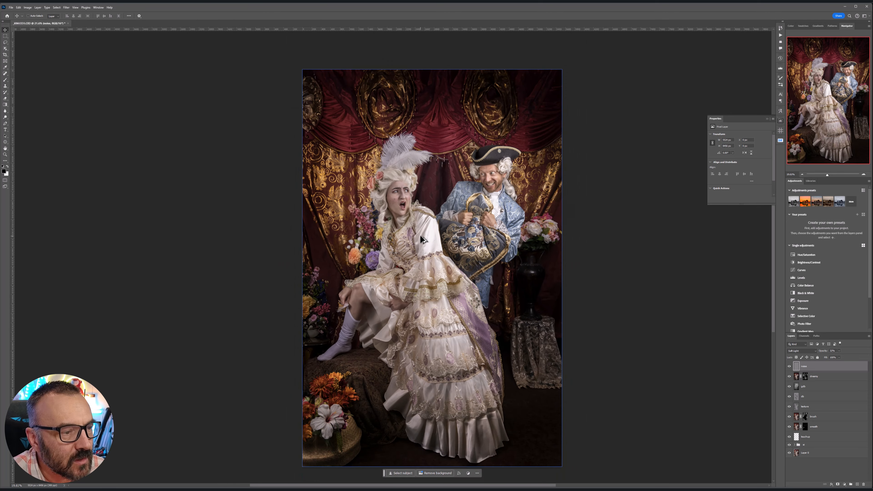
scroll(422, 238, "down", 1)
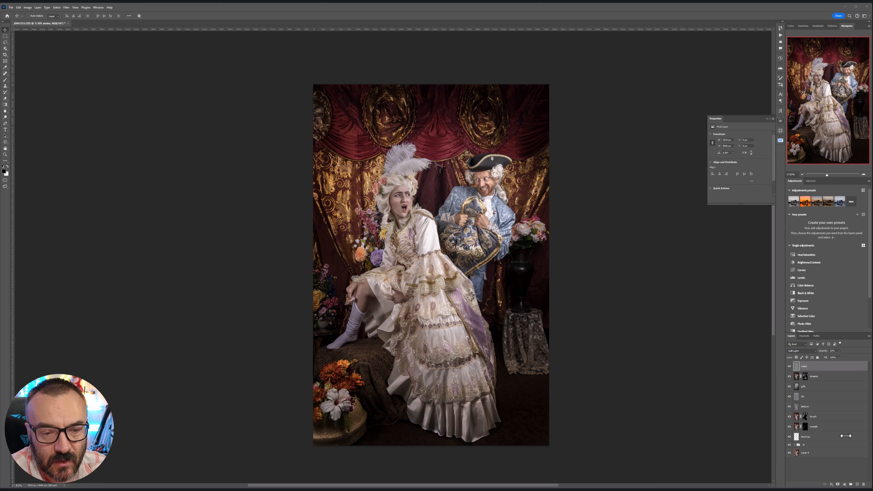
Add a Selective Color adjustment layer above the noise layer and set the black amount of its Blacks range to -3%.
left_click(845, 484)
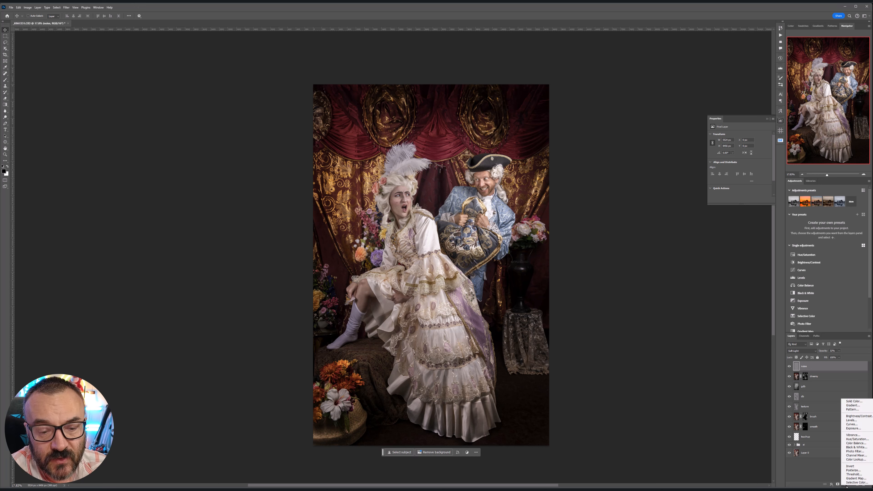
left_click(854, 482)
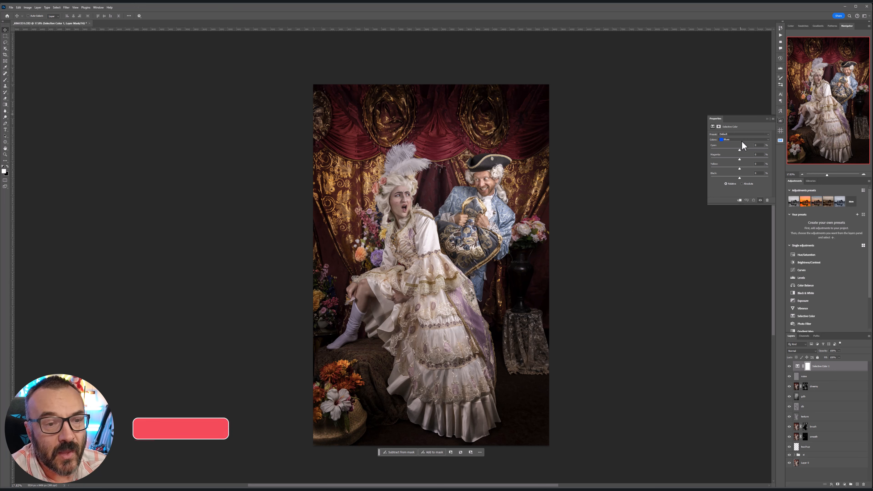
left_click(738, 137)
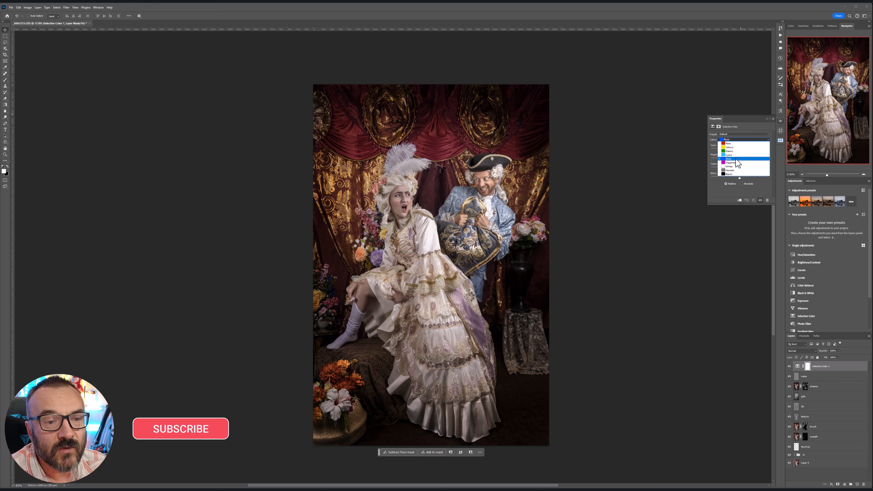
left_click(735, 174)
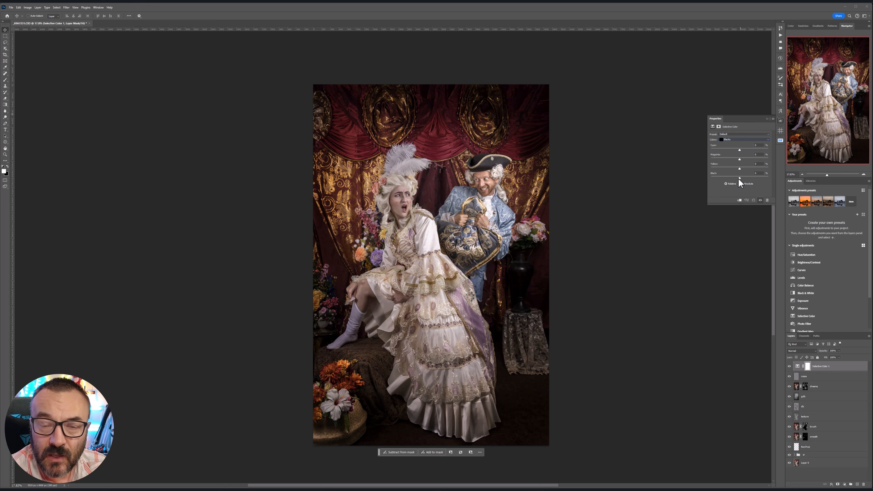
mouse_move(740, 177)
left_mouse_down()
mouse_move(720, 176)
mouse_move(743, 179)
left_mouse_up()
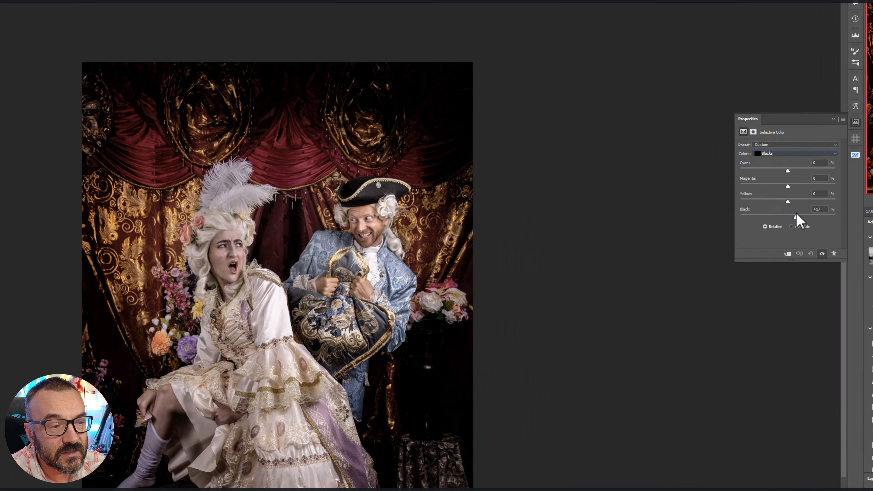
left_click_drag(796, 215, 787, 215)
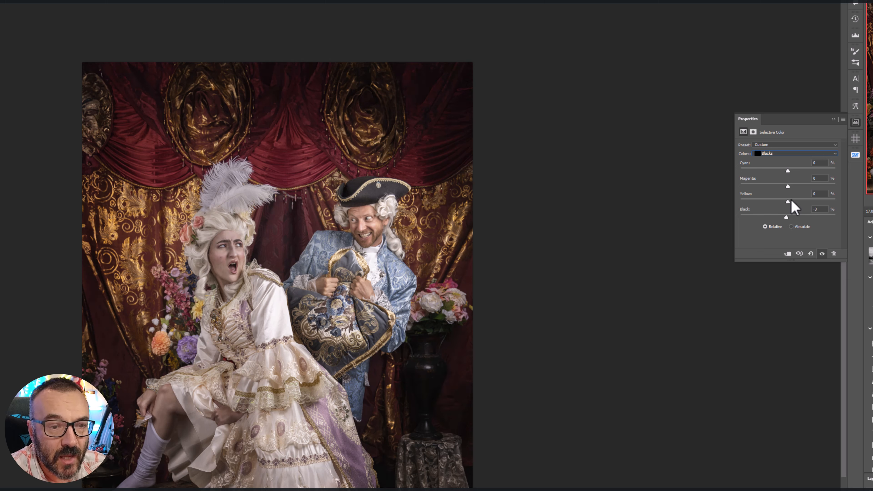
Tint the Blacks range with yellow -3%, magenta -1% and cyan +2%.
left_click_drag(787, 202, 789, 202)
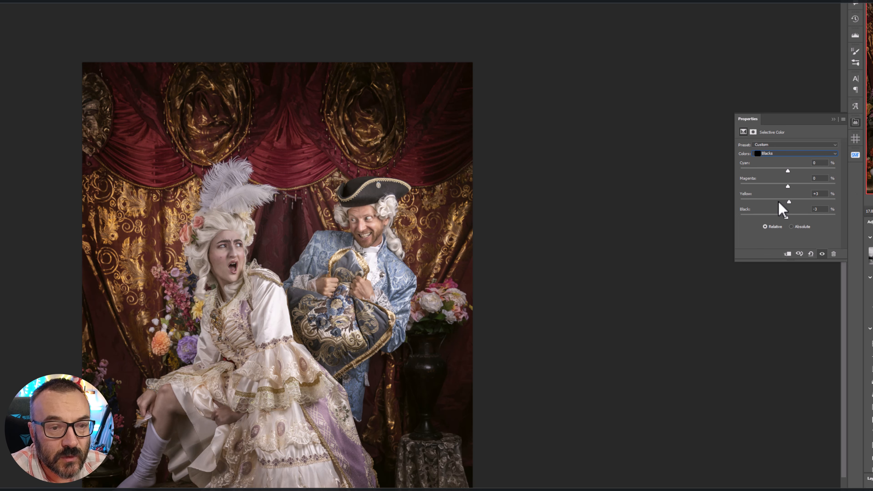
left_click_drag(788, 202, 787, 187)
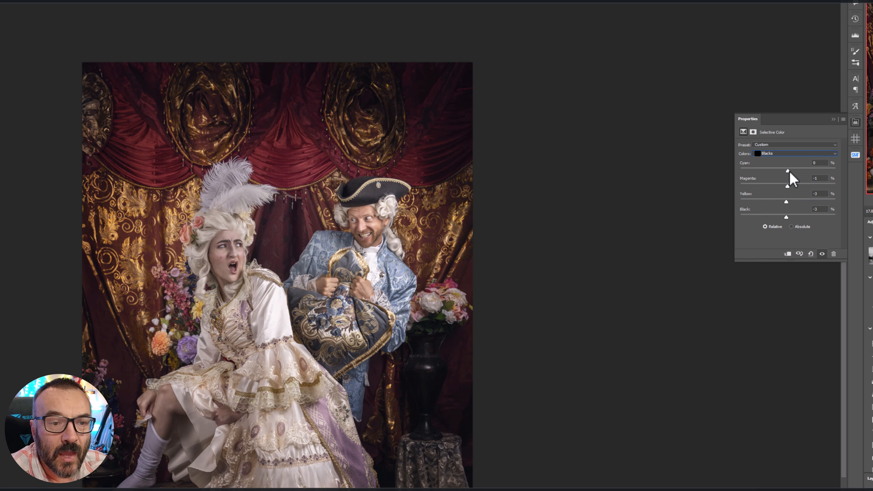
left_click_drag(790, 173, 789, 171)
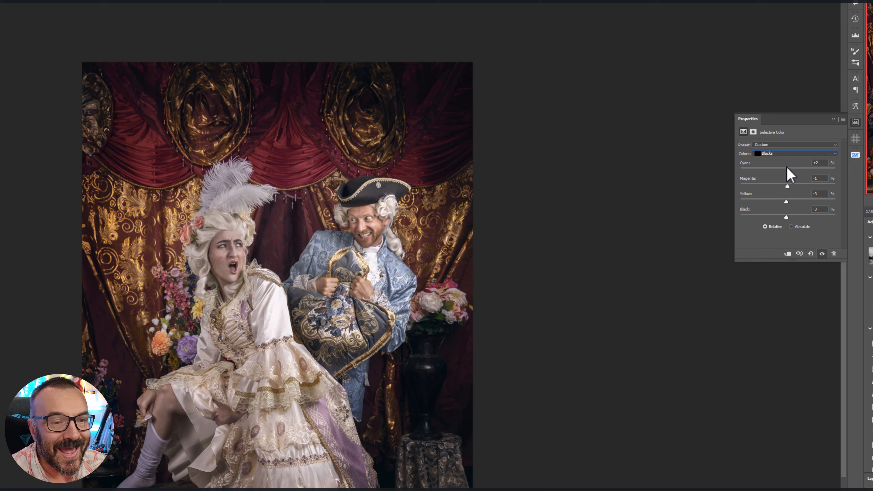
Adjust the Neutrals range to black +1%, yellow +1%, magenta -2% and cyan -4%.
left_click(785, 153)
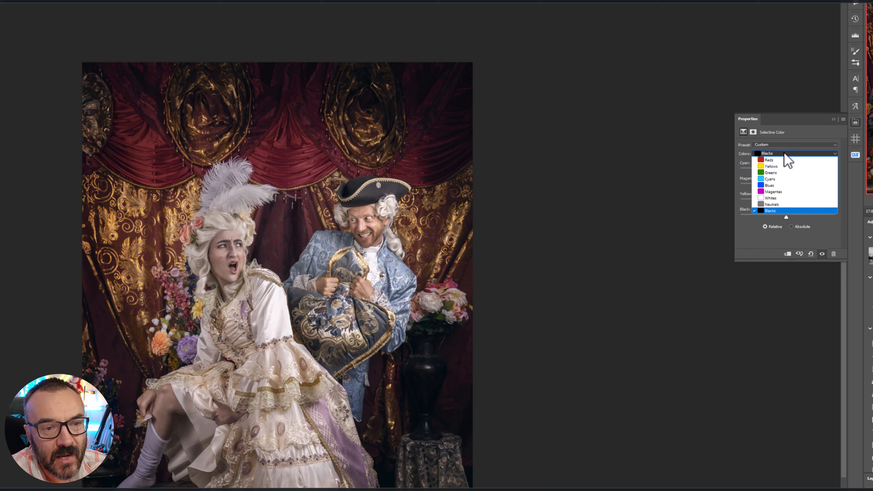
left_click(780, 204)
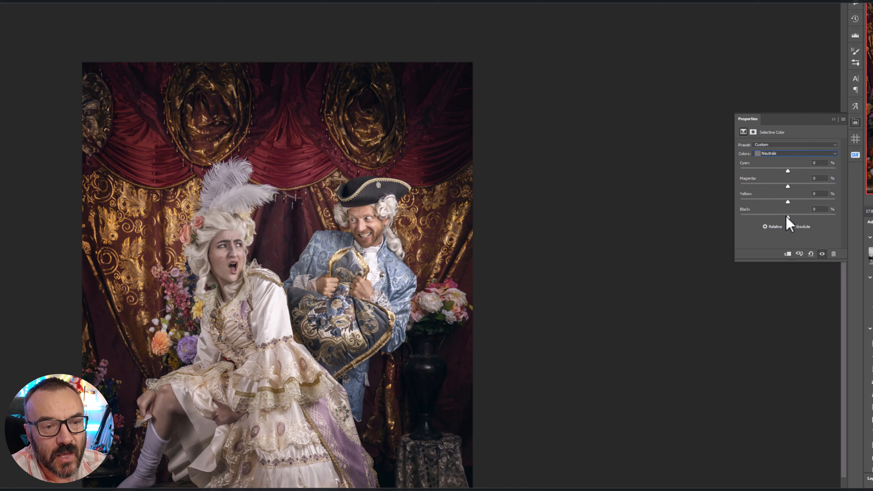
mouse_move(788, 217)
left_mouse_down()
mouse_move(739, 216)
mouse_move(797, 216)
mouse_move(766, 215)
mouse_move(789, 213)
left_mouse_up()
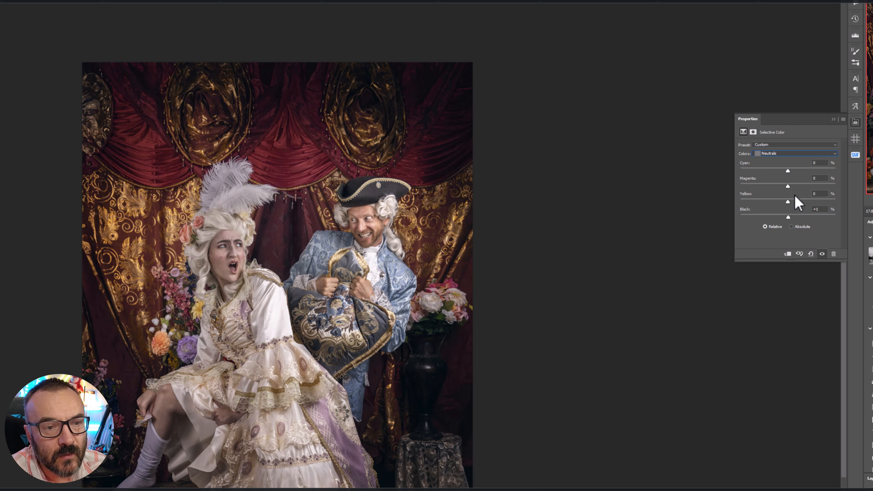
left_click_drag(790, 203, 789, 203)
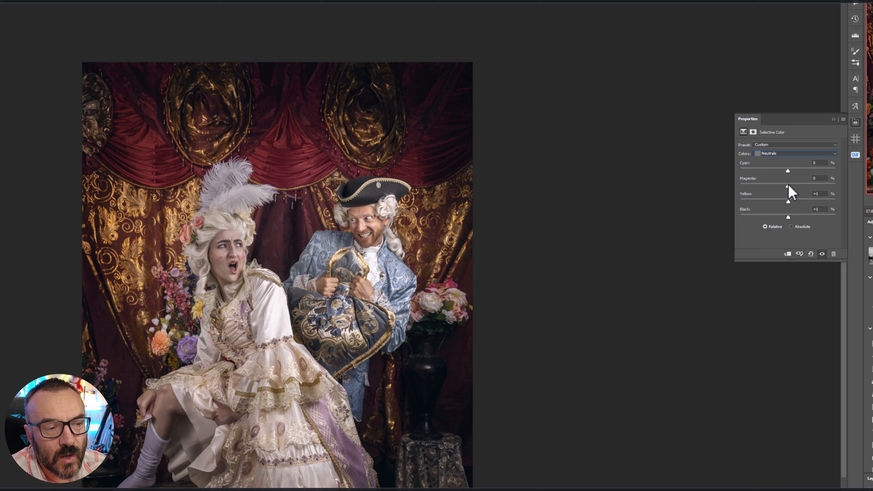
left_click_drag(788, 186, 787, 172)
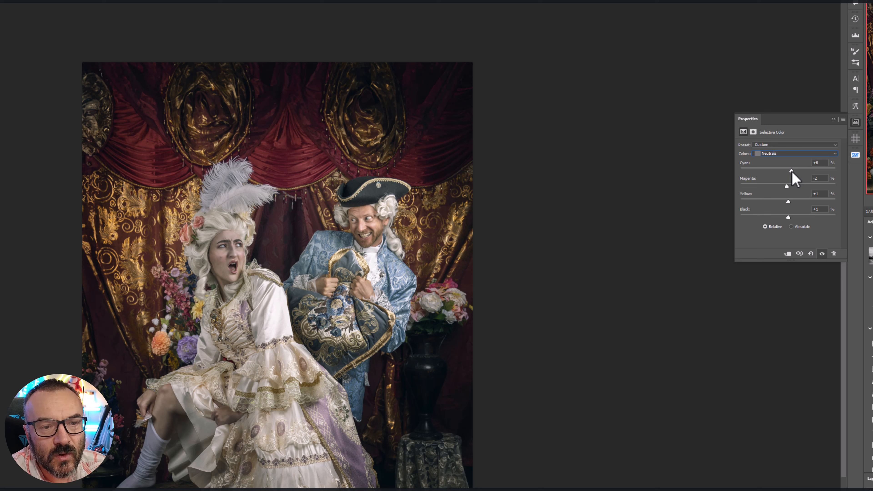
left_click_drag(794, 172, 786, 172)
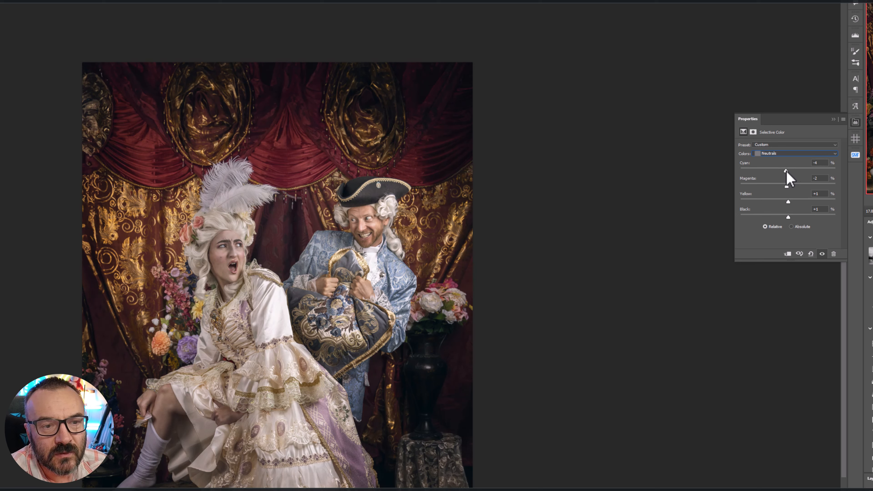
Adjust the Whites range to black -7% and yellow -4%, and fine-tune its cyan amount.
left_click(783, 153)
left_click(776, 199)
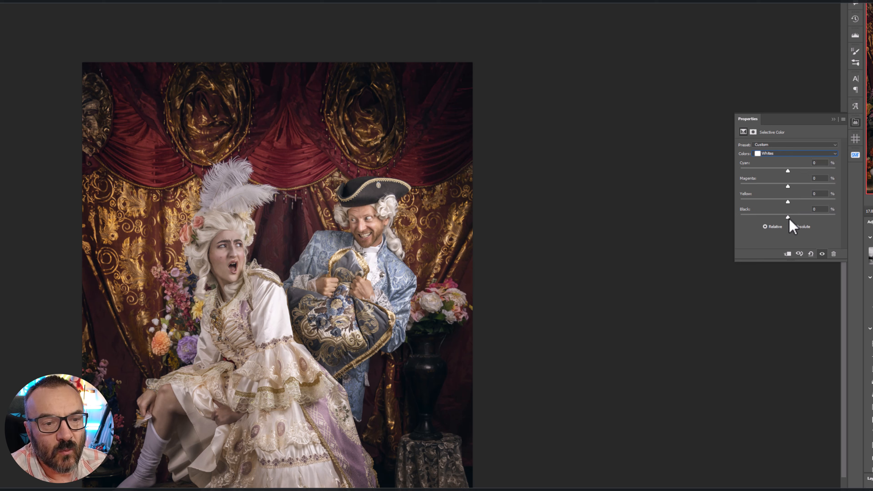
mouse_move(788, 217)
left_mouse_down()
mouse_move(718, 216)
mouse_move(790, 216)
mouse_move(781, 215)
mouse_move(786, 224)
left_mouse_up()
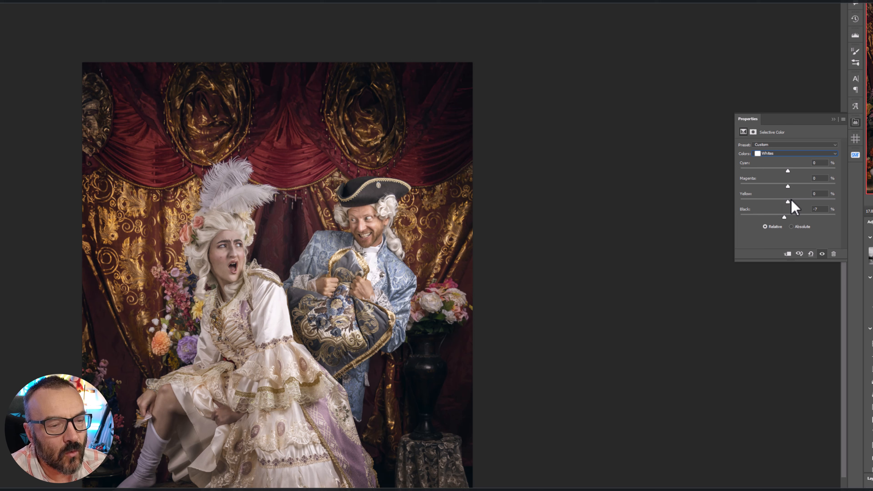
left_click_drag(787, 202, 785, 201)
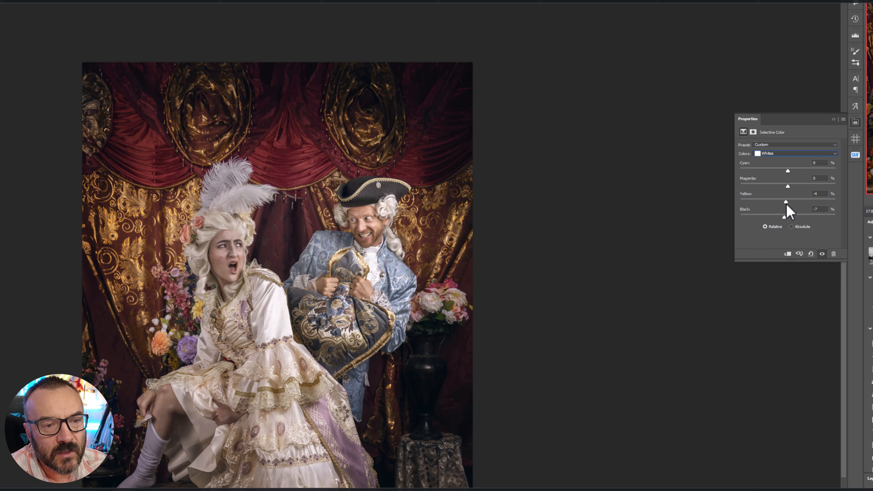
left_click_drag(787, 170, 793, 170)
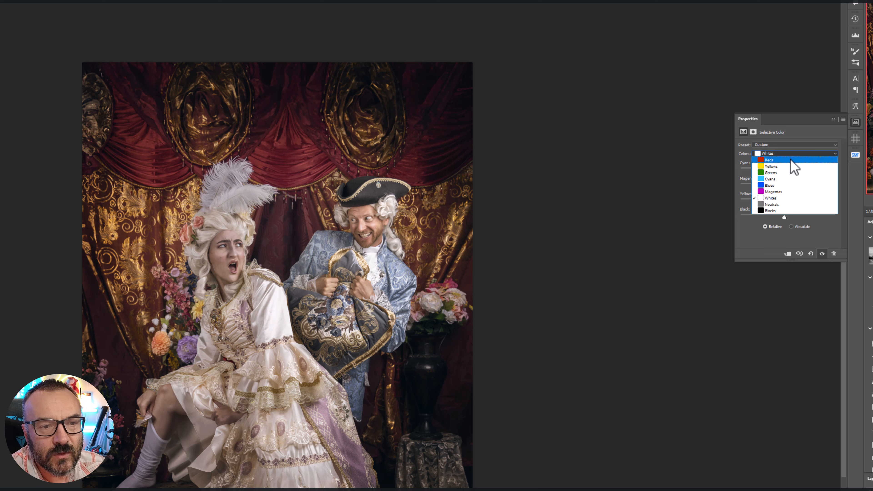
Deepen the Reds range with black +21%, cyan -11%, magenta -2% and yellow +9%.
left_click(790, 160)
mouse_move(788, 217)
left_mouse_down()
mouse_move(735, 219)
mouse_move(826, 217)
mouse_move(788, 215)
mouse_move(798, 222)
left_mouse_up()
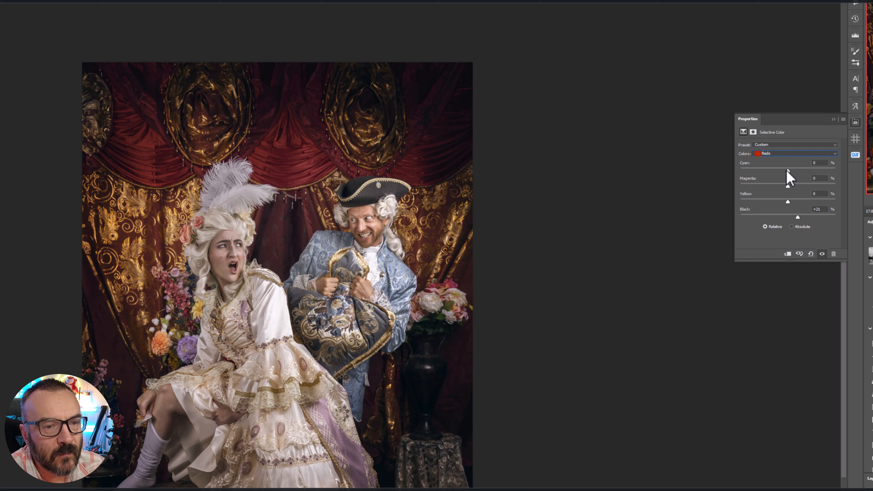
left_click_drag(787, 171, 790, 201)
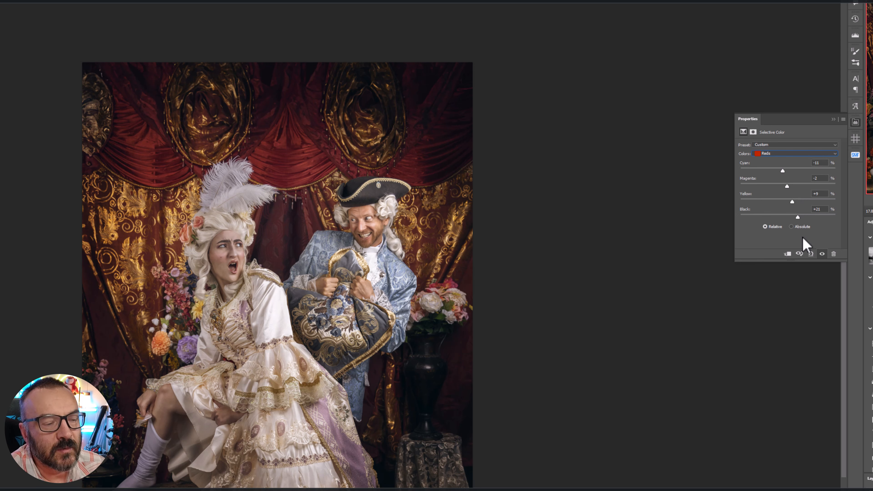
Enrich the Yellows range with black +24%, cyan -3% and yellow +8%.
left_click(784, 153)
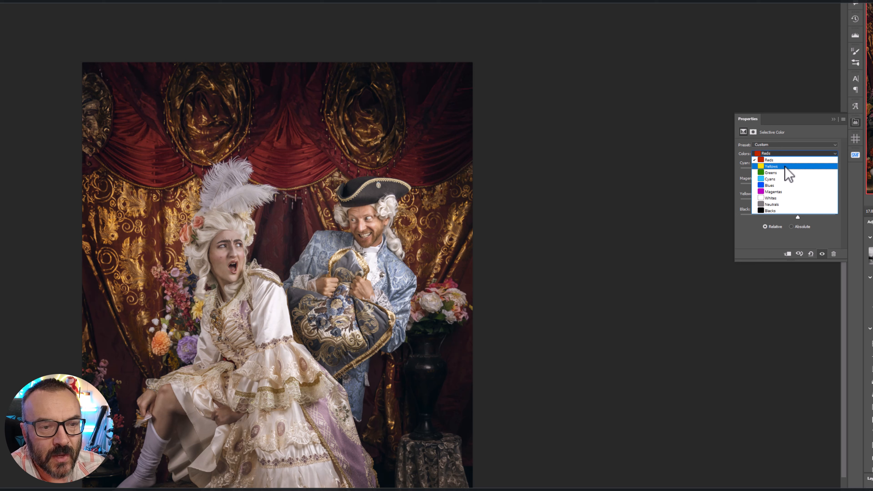
left_click(785, 161)
mouse_move(792, 220)
left_mouse_down()
mouse_move(740, 220)
mouse_move(826, 221)
mouse_move(780, 226)
mouse_move(821, 222)
mouse_move(798, 217)
left_mouse_up()
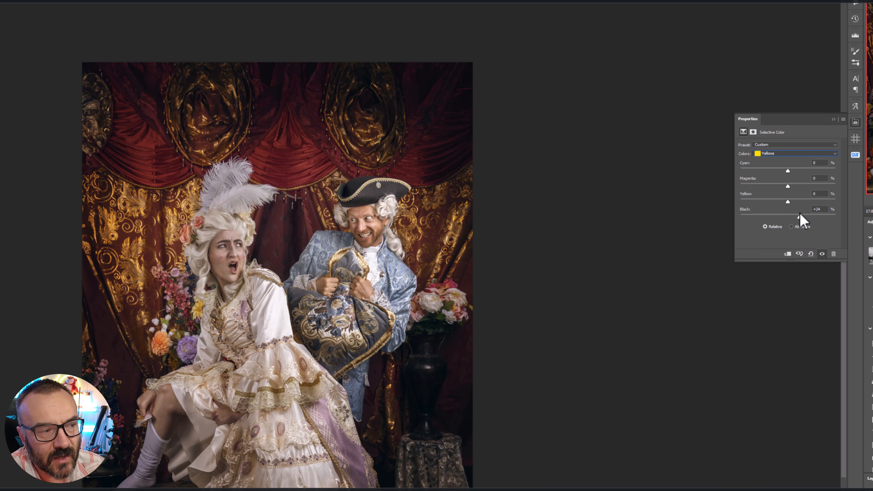
left_click(787, 170)
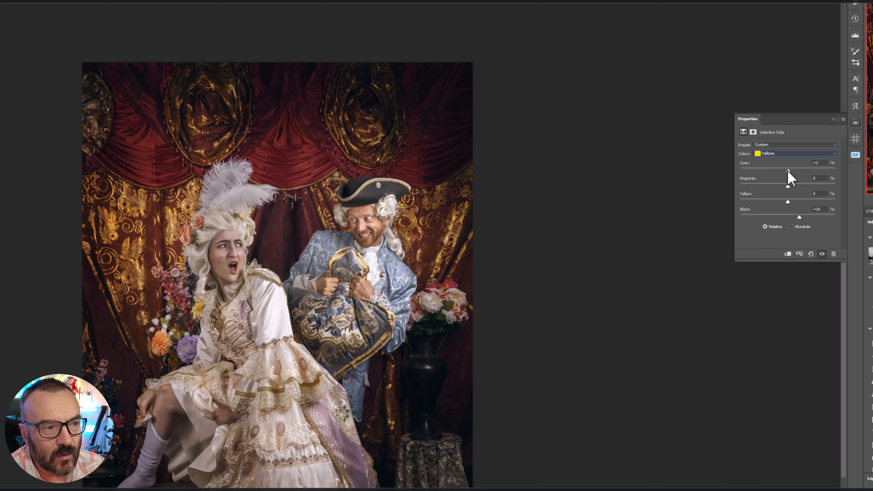
mouse_move(789, 172)
left_mouse_down()
mouse_move(781, 174)
mouse_move(799, 170)
mouse_move(767, 164)
mouse_move(787, 167)
left_mouse_up()
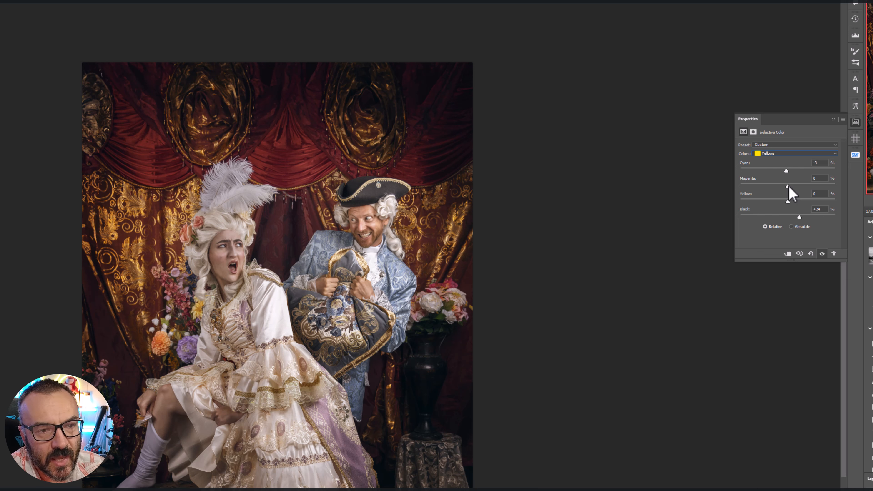
mouse_move(788, 201)
left_mouse_down()
mouse_move(801, 204)
mouse_move(780, 202)
mouse_move(792, 203)
left_mouse_up()
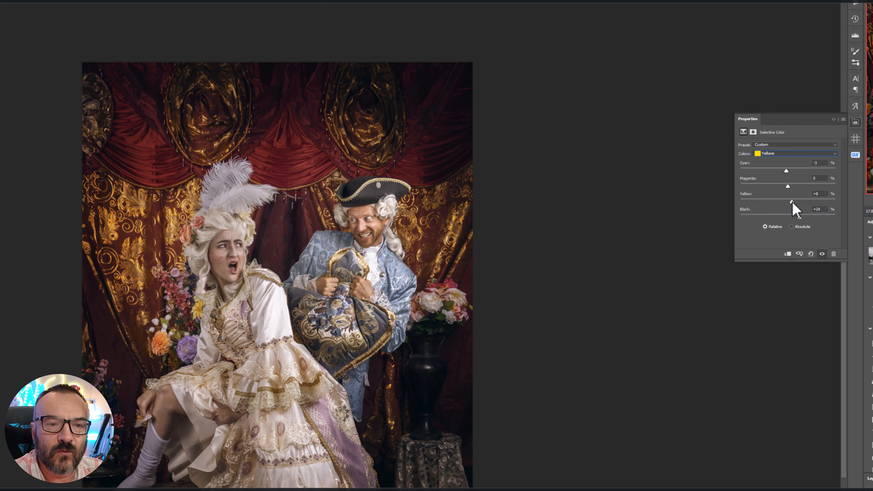
Compare the portrait with the Selective Color layer hidden and shown.
key("ctrl+comma")
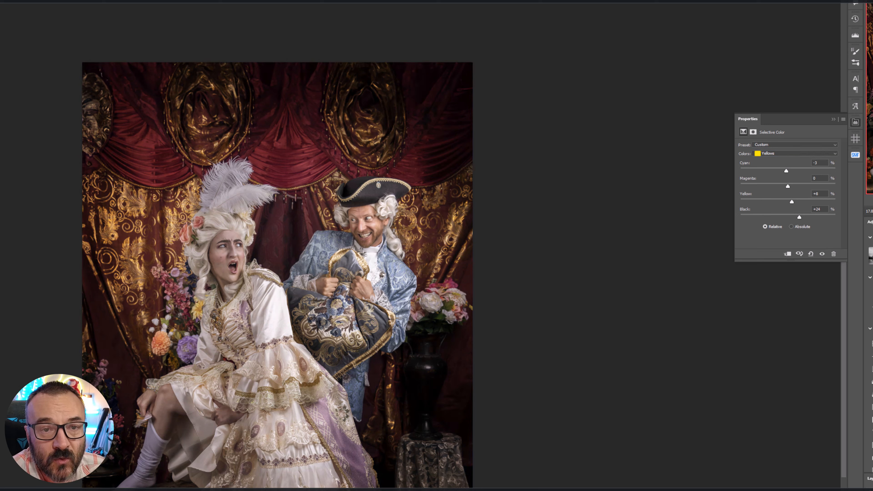
key("ctrl+comma")
key("ctrl+comma")
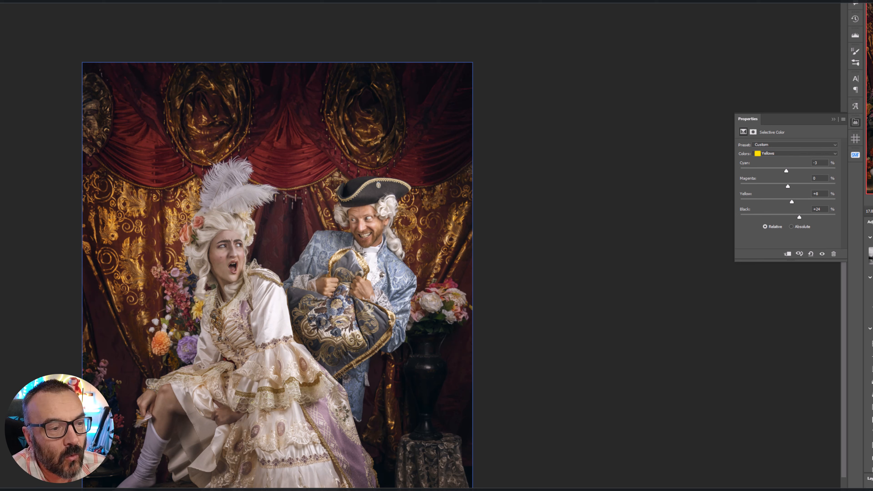
key("ctrl+comma")
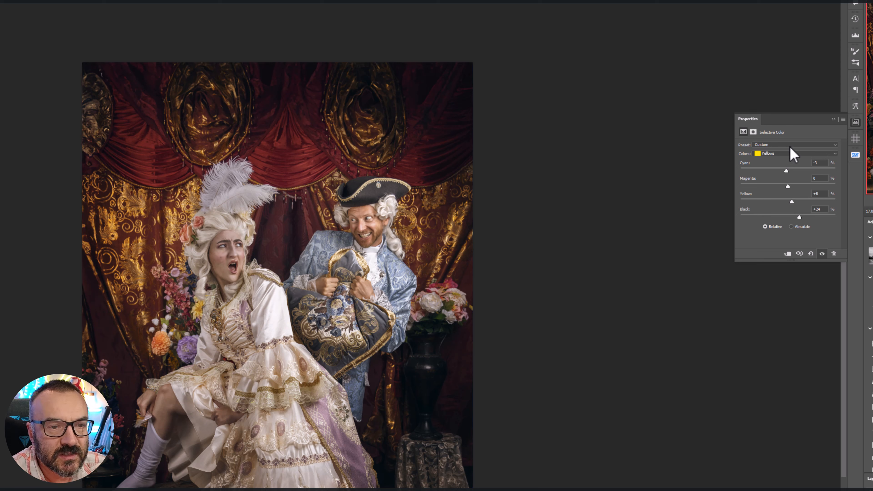
Darken the Cyans range by raising its black amount, and fine-tune its remaining ink amounts on the man's blue coat.
left_click(790, 154)
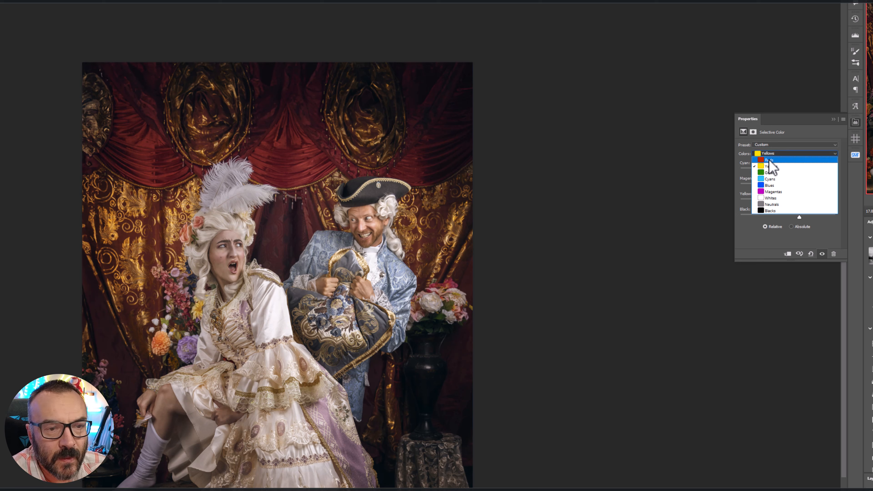
left_click(773, 179)
left_click_drag(788, 217, 808, 209)
left_click_drag(788, 170, 779, 206)
Deepen the Blues range by raising its black and cyan amounts and lowering its yellow.
left_click(787, 153)
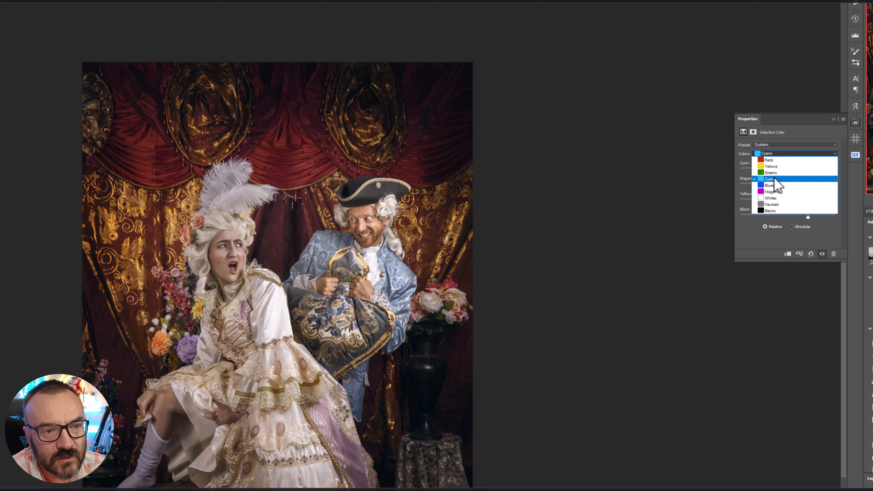
left_click(779, 182)
left_click_drag(815, 213, 777, 189)
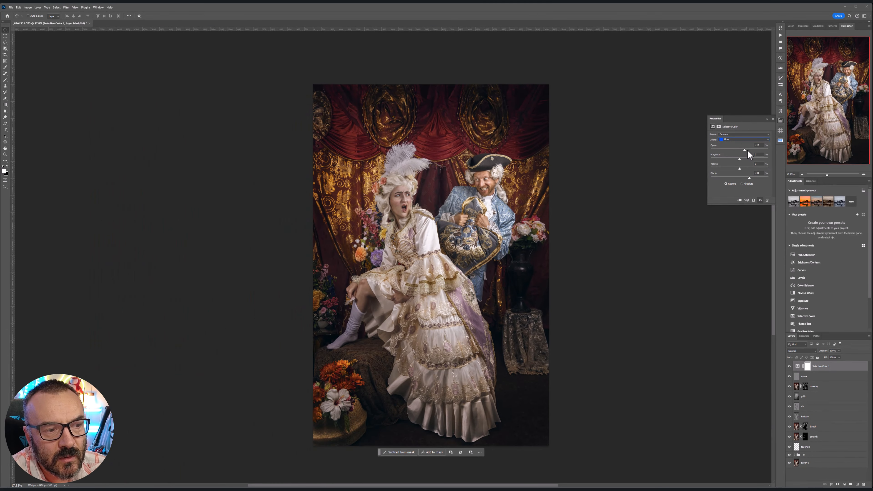
left_click_drag(743, 150, 737, 168)
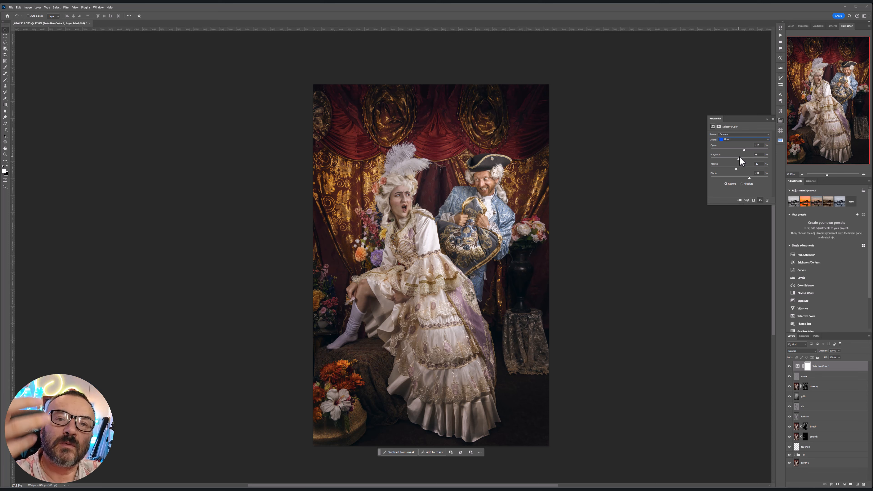
Deepen the Magentas range of the Selective Color layer by raising black, magenta and yellow and lowering cyan.
left_click(739, 140)
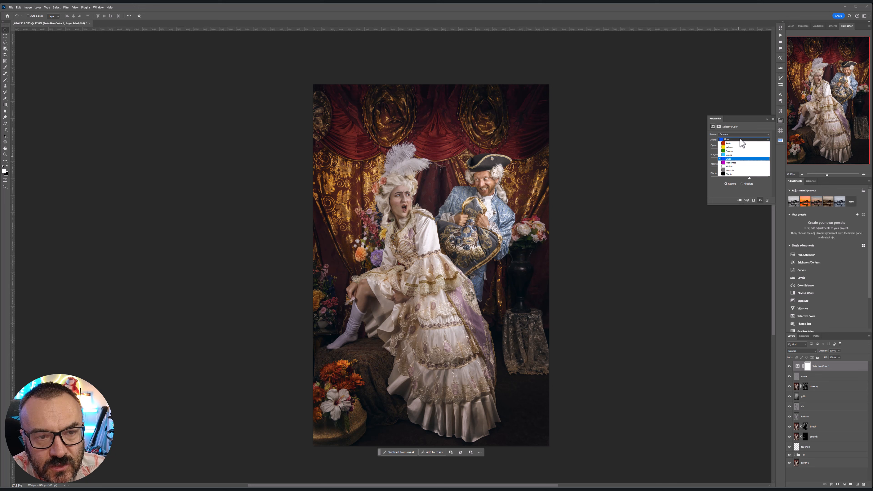
left_click(734, 162)
mouse_move(740, 179)
left_mouse_down()
mouse_move(699, 179)
mouse_move(789, 180)
mouse_move(722, 178)
mouse_move(746, 176)
left_mouse_up()
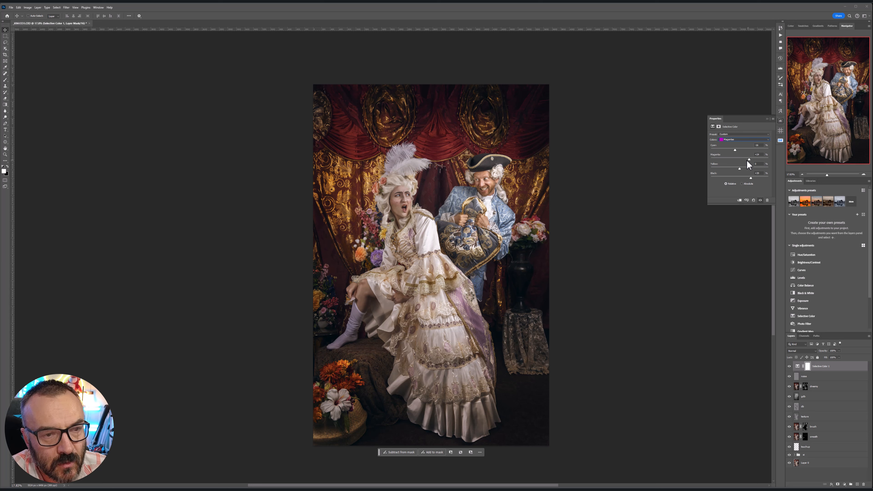
left_click_drag(747, 160, 742, 169)
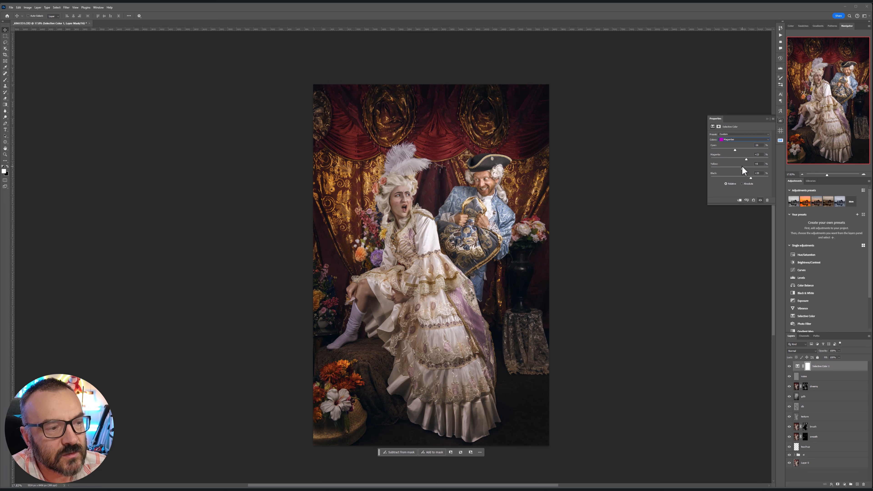
Compare the portrait with the Selective Color grade hidden and shown.
left_click(790, 367)
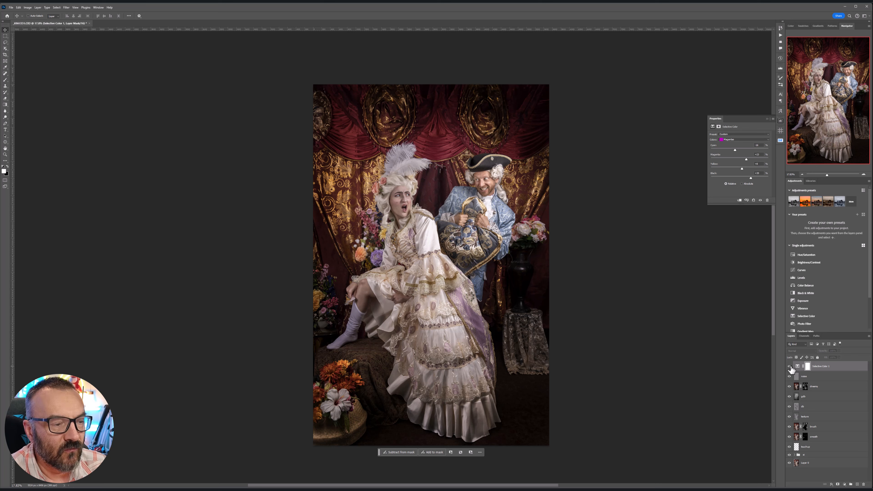
left_click(789, 367)
left_click(790, 367)
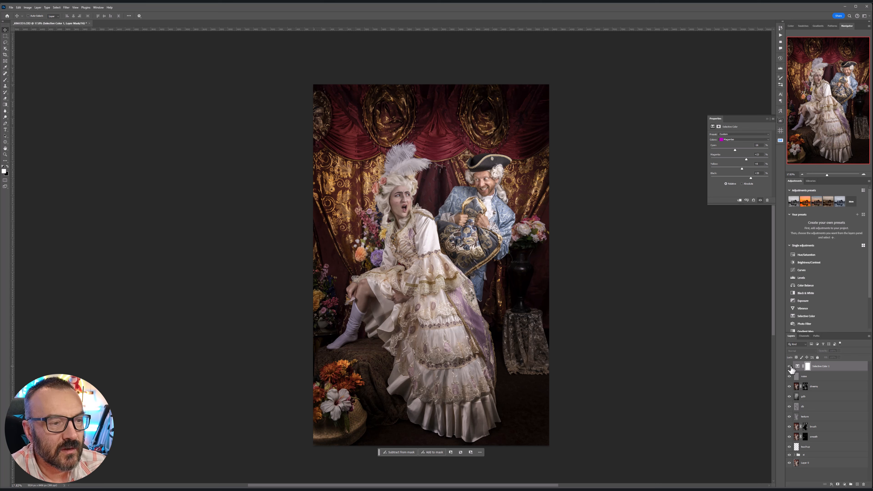
left_click(790, 367)
left_click(794, 377)
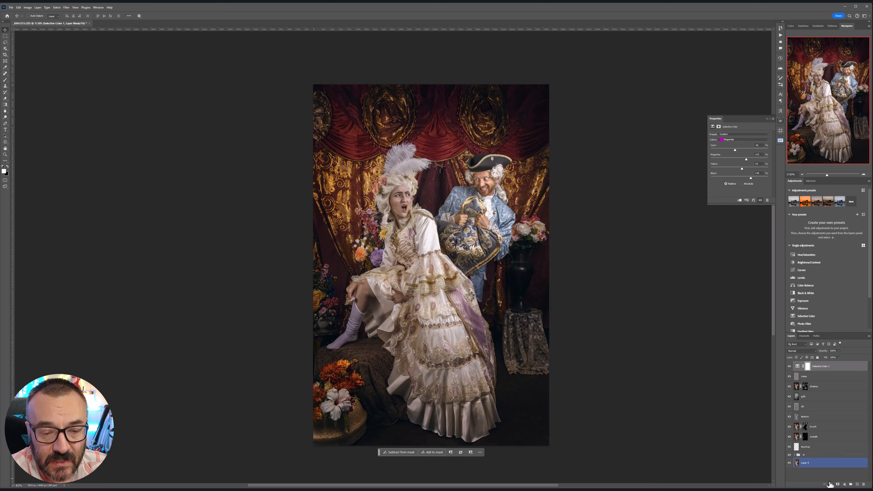
Add a Curves adjustment layer above the Selective Color layer and set its blend mode to Color.
left_click(845, 485)
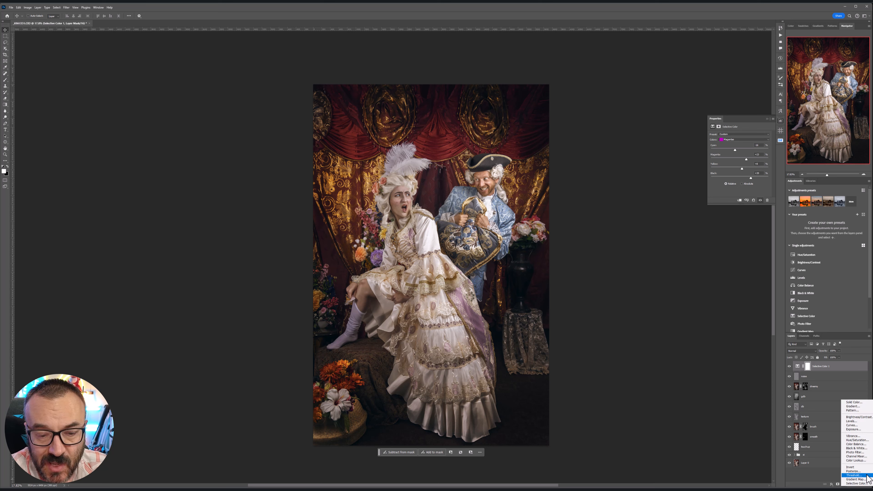
left_click(866, 426)
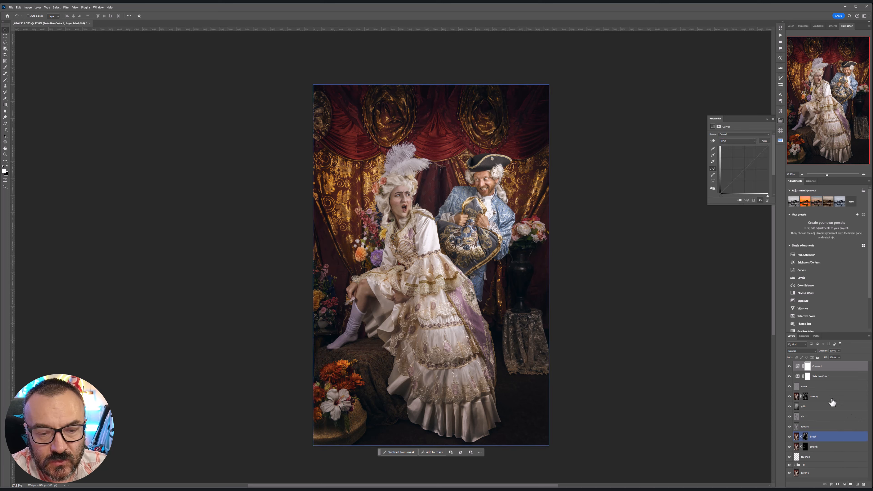
left_click(810, 351)
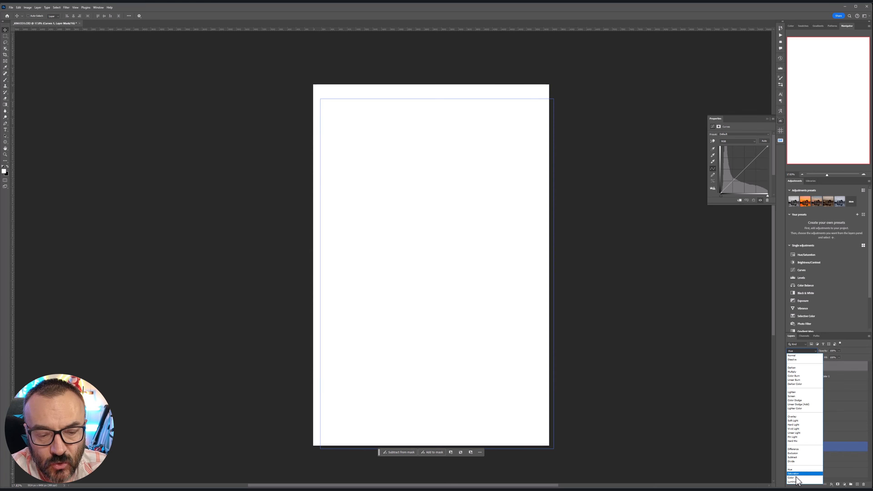
left_click(791, 478)
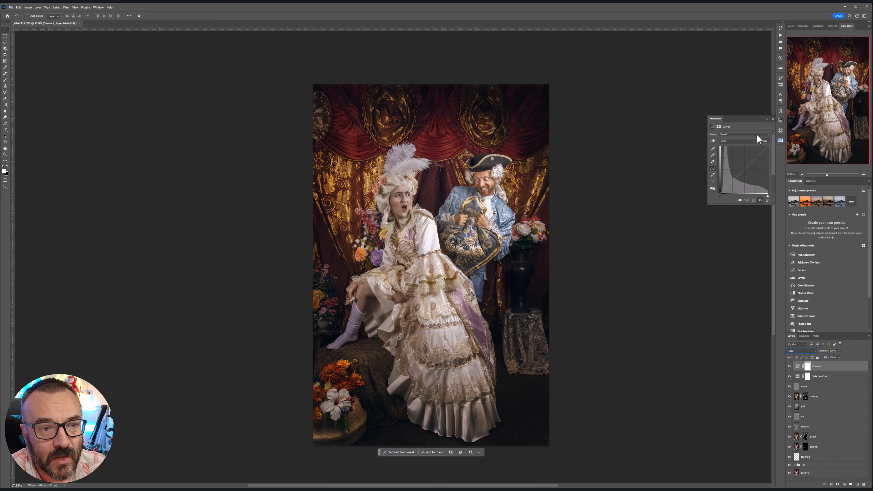
Shape the Blue channel curve for bluer shadows and warmer highlights, and adjust the Red channel curve as well.
left_click(751, 146)
left_click(732, 159)
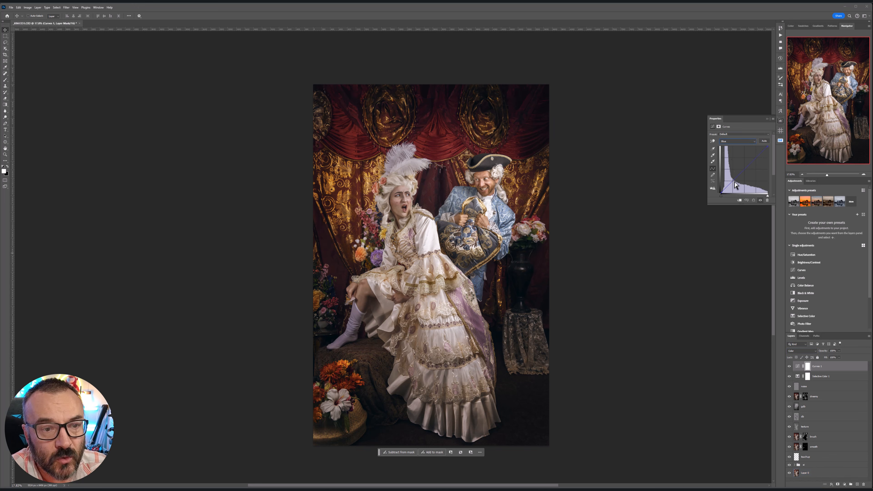
left_click_drag(721, 193, 719, 193)
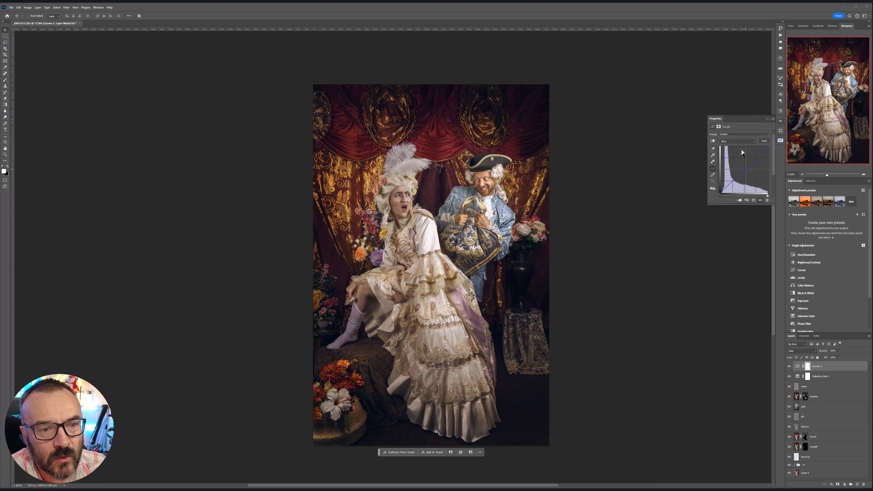
left_click(735, 141)
left_click(731, 150)
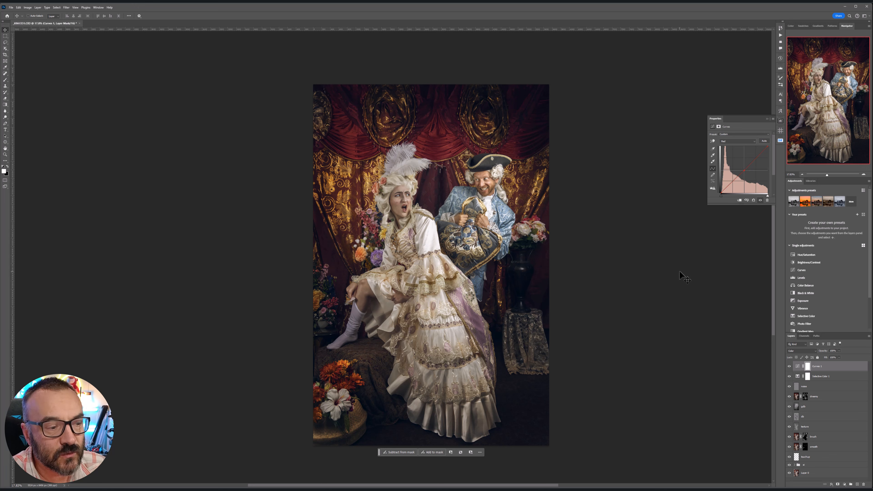
key("alt+Tab")
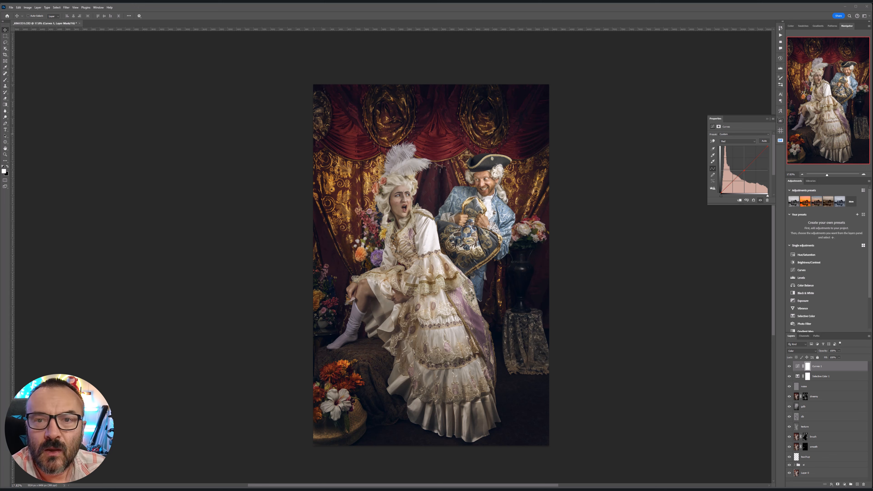
Add a Vibrance adjustment layer on top of the stack and raise its vibrance strongly.
left_click(845, 484)
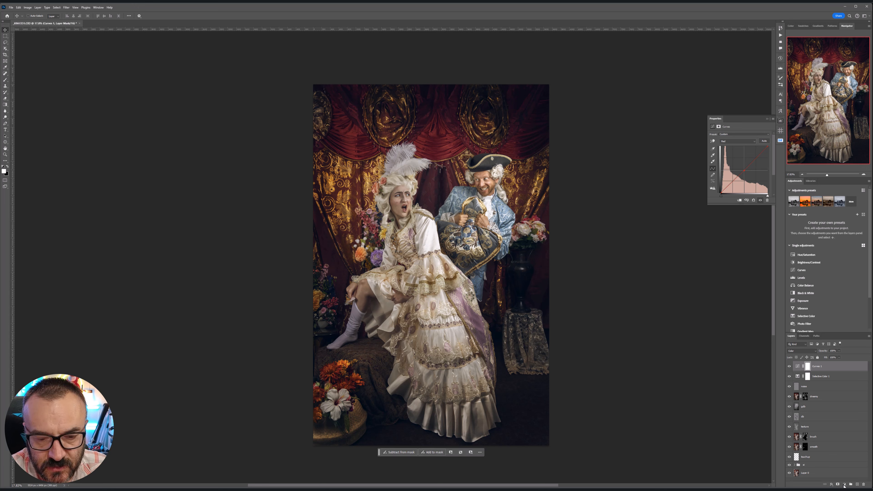
left_click(844, 485)
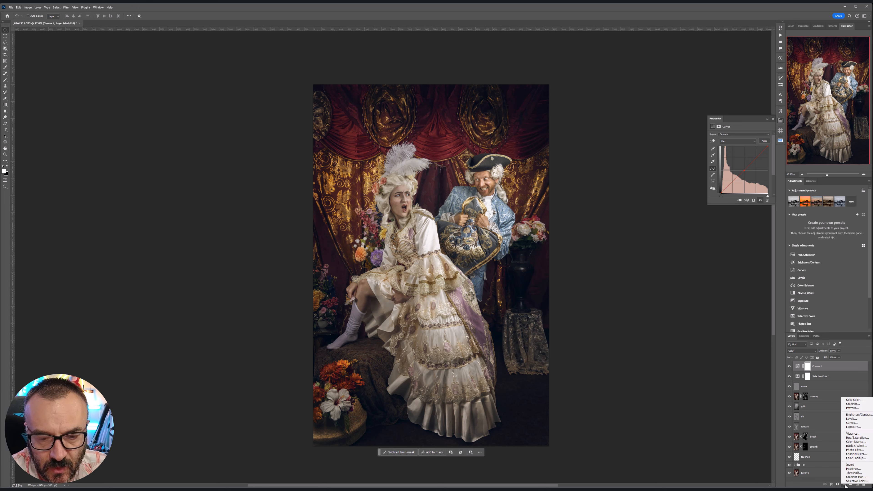
left_click(853, 433)
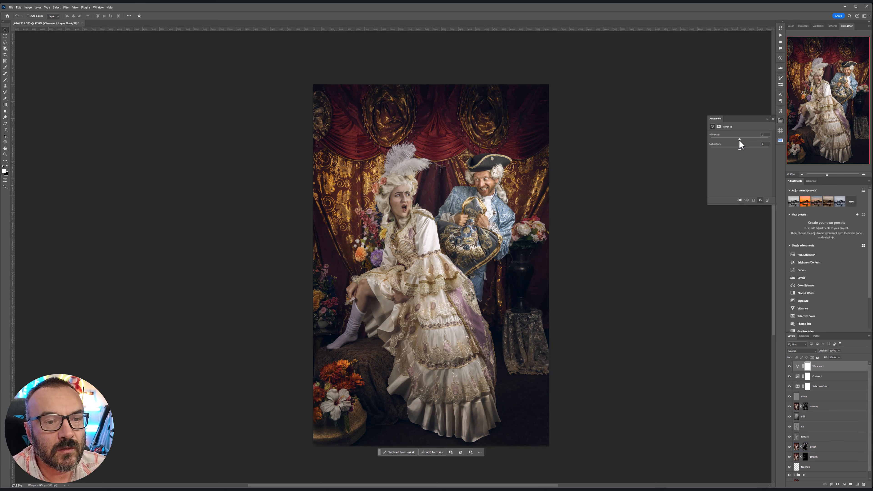
left_click_drag(740, 148, 761, 142)
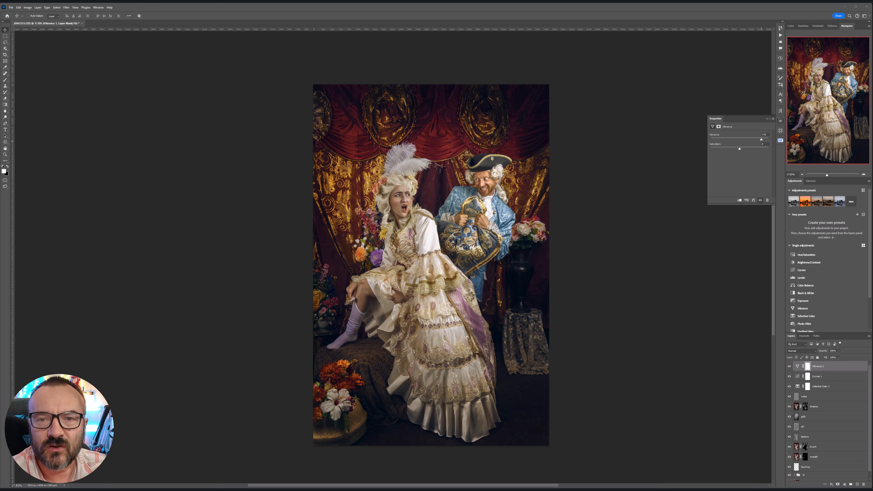
Paint black on the Vibrance layer's mask with a much smaller brush to reduce the effect on the man's face.
left_click(808, 367)
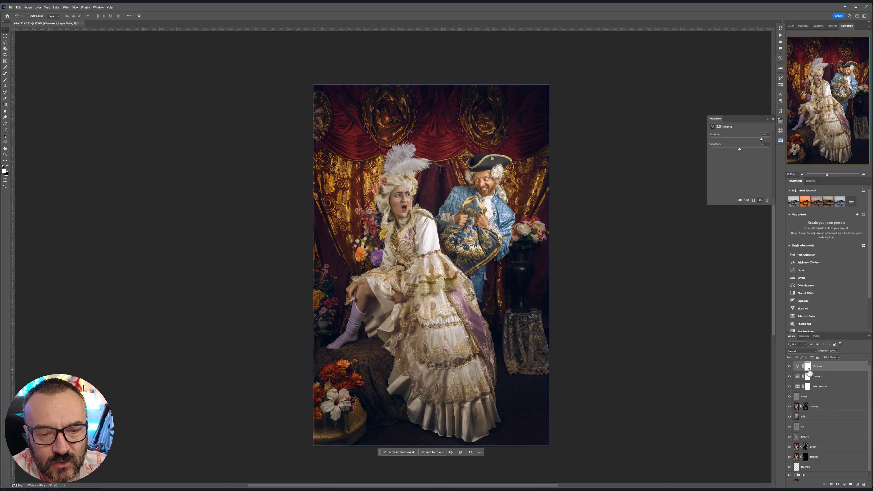
left_click(5, 81)
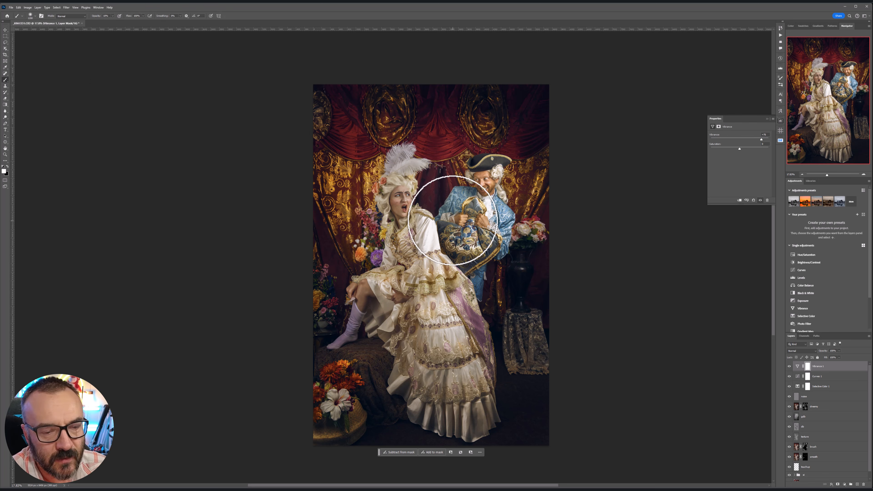
left_click(8, 166)
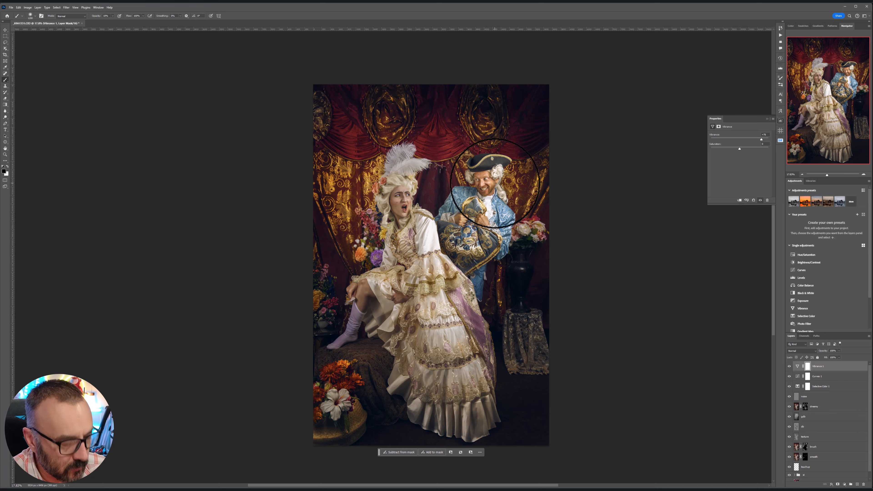
scroll(477, 182, "up", 5)
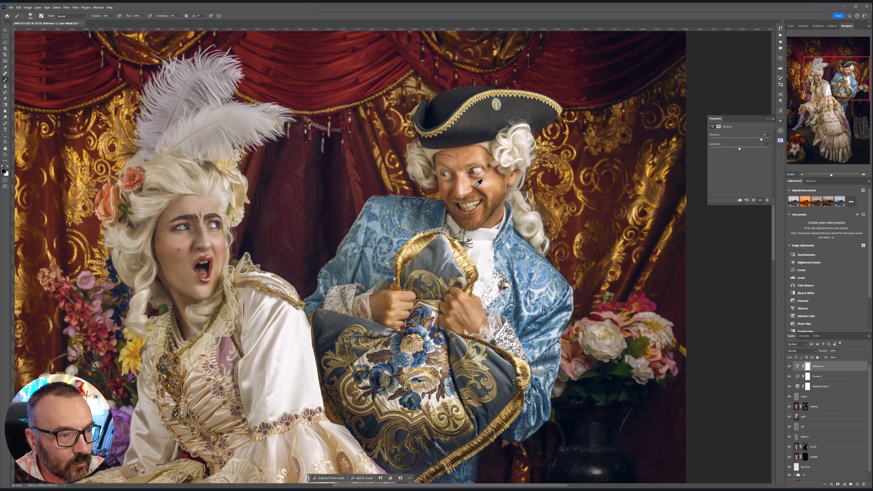
scroll(478, 184, "up", 4)
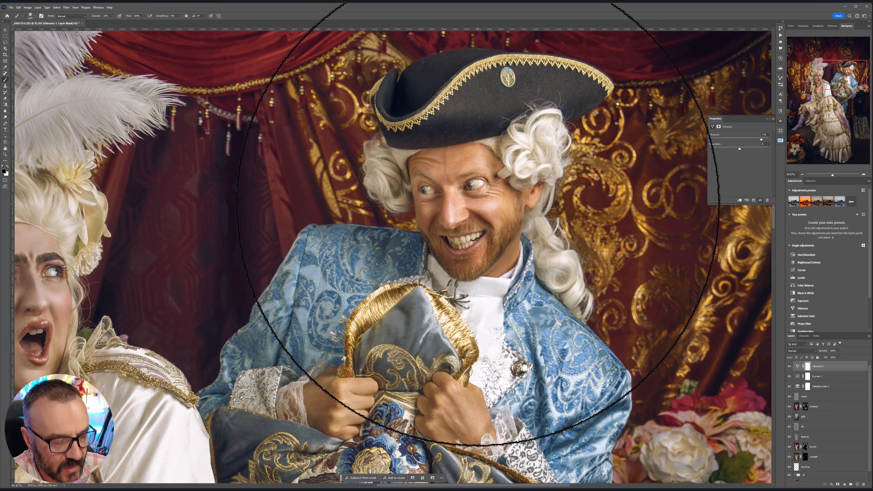
key("bracketleft")
key("bracketleft")
key("bracketleft")
key("bracketleft")
key("bracketleft")
key("bracketleft")
key("bracketleft")
key("bracketleft")
key("bracketleft")
key("bracketleft")
key("bracketleft")
key("bracketleft")
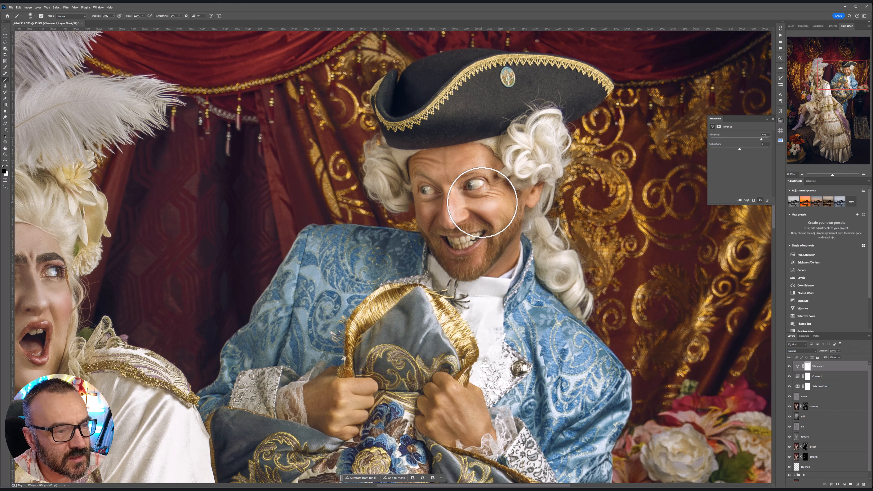
Mask the added vibrance off the man's hands and the woman's face, hands and bare leg.
left_click_drag(488, 312, 556, 145)
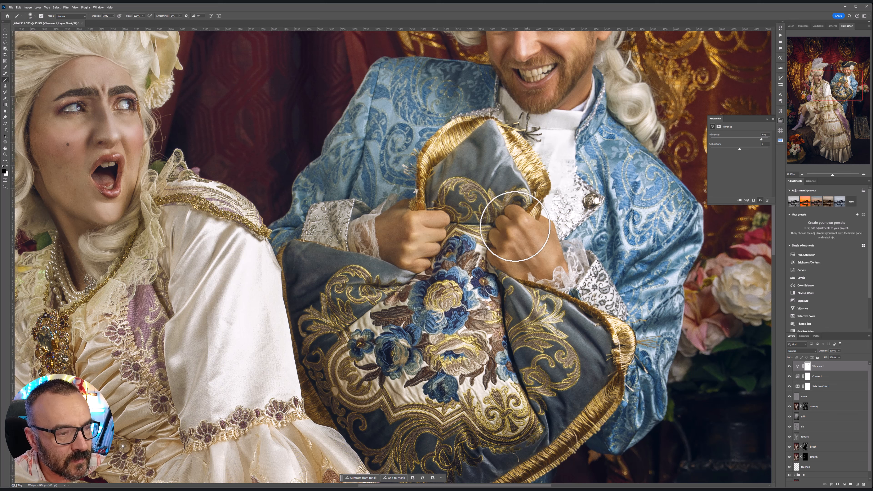
mouse_move(263, 268)
left_mouse_down()
mouse_move(314, 255)
mouse_move(618, 255)
left_mouse_up()
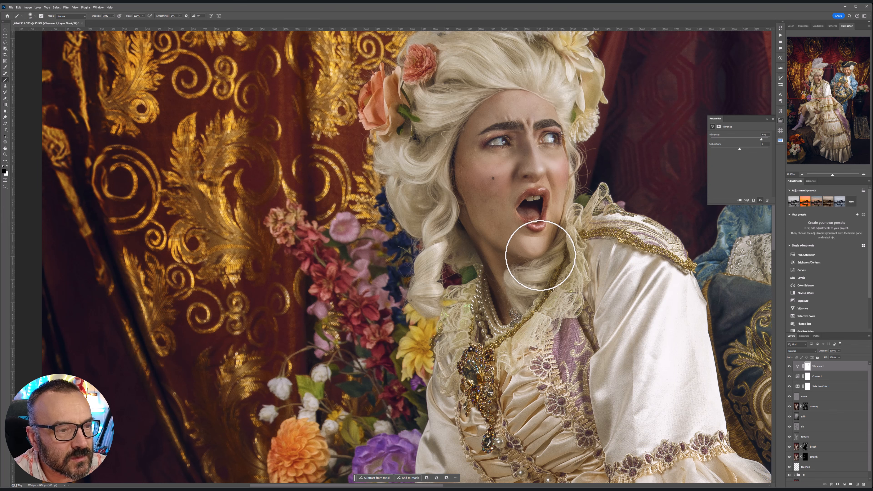
left_click_drag(572, 384, 604, 213)
left_click_drag(355, 421, 439, 210)
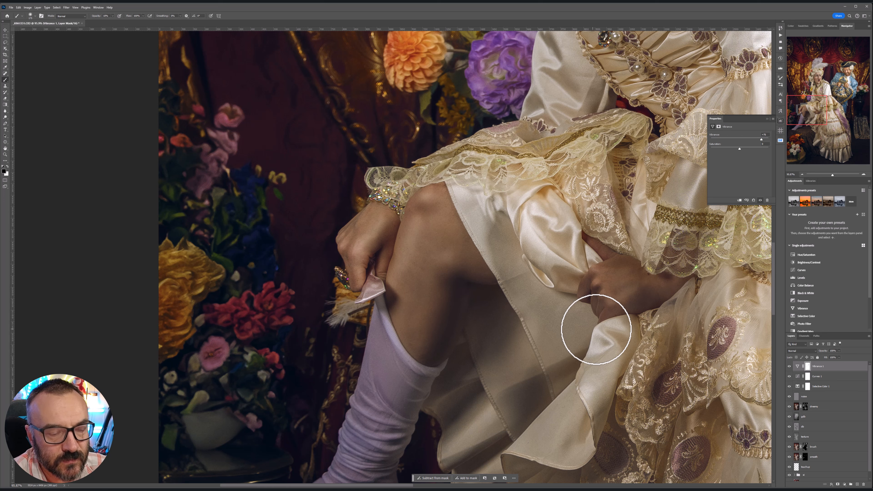
scroll(596, 328, "down", 10)
scroll(600, 328, "down", 3)
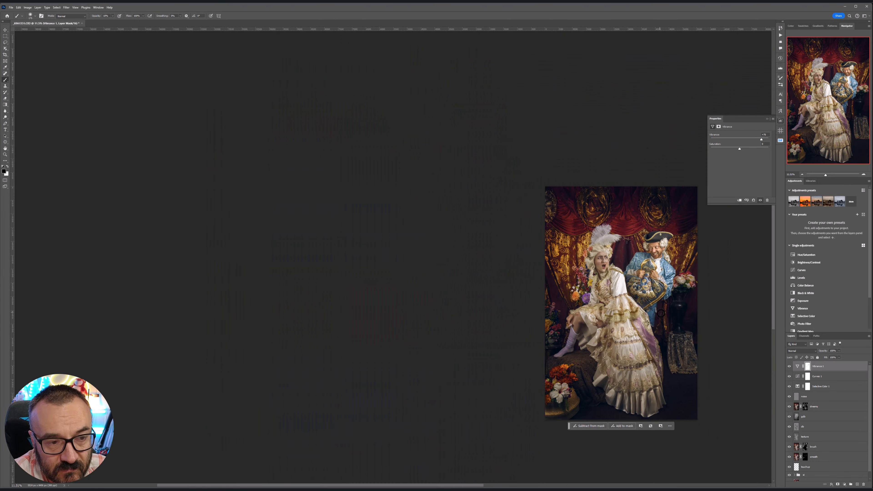
left_click_drag(660, 319, 517, 297)
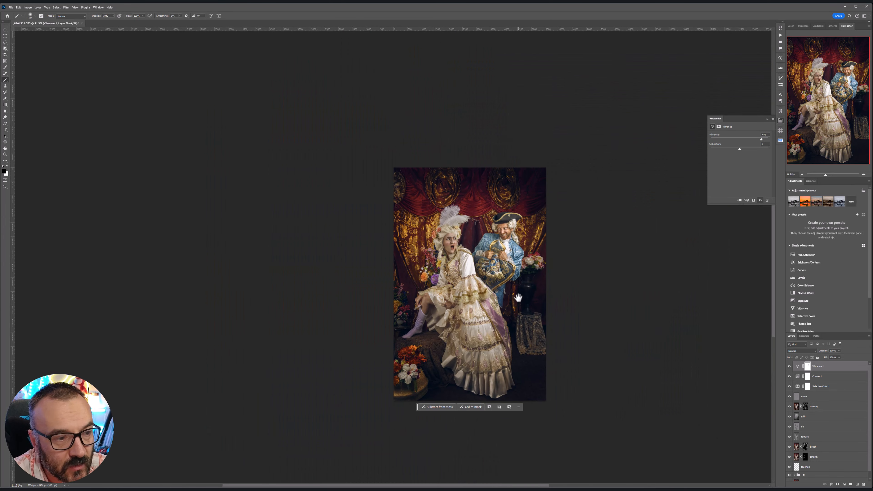
Select the woman and the man with the Object Selection tool, and set Select Subject to Cloud (Detailed results).
left_click(6, 49)
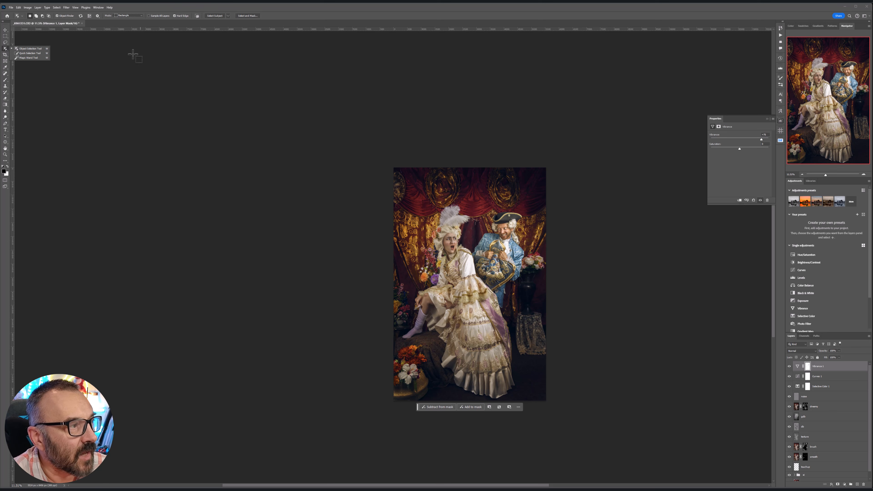
left_click(4, 49)
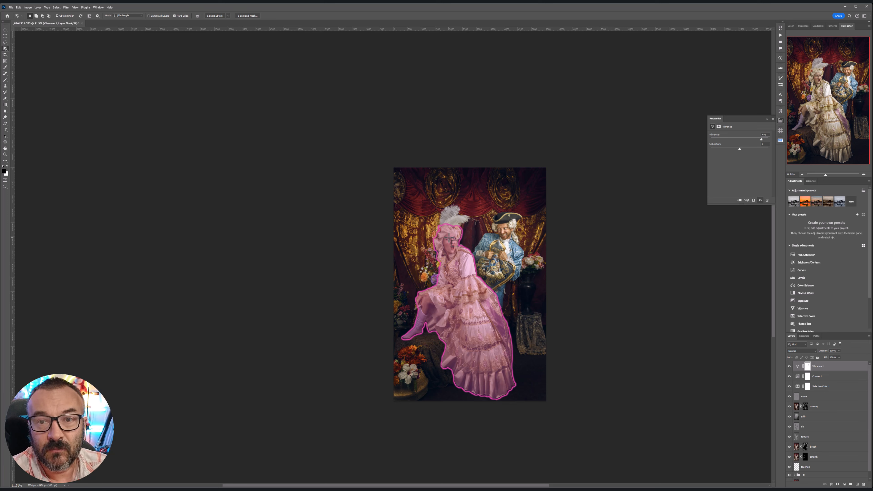
left_click(451, 240)
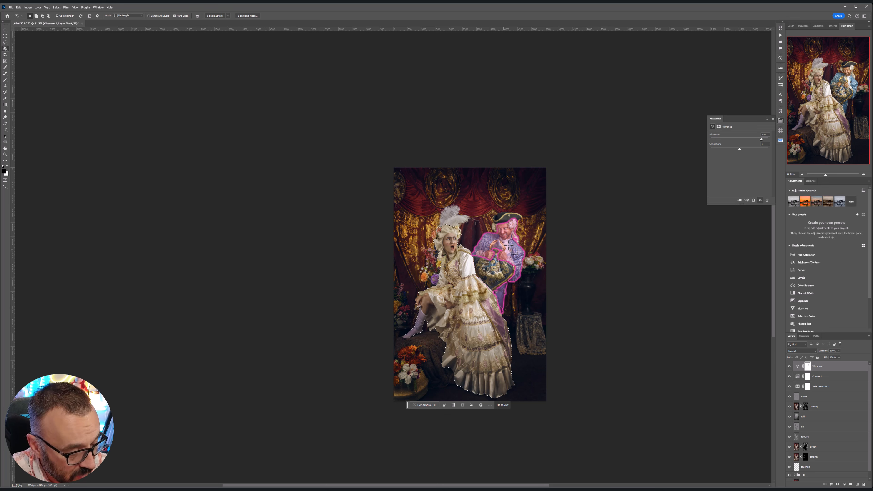
left_click(506, 231)
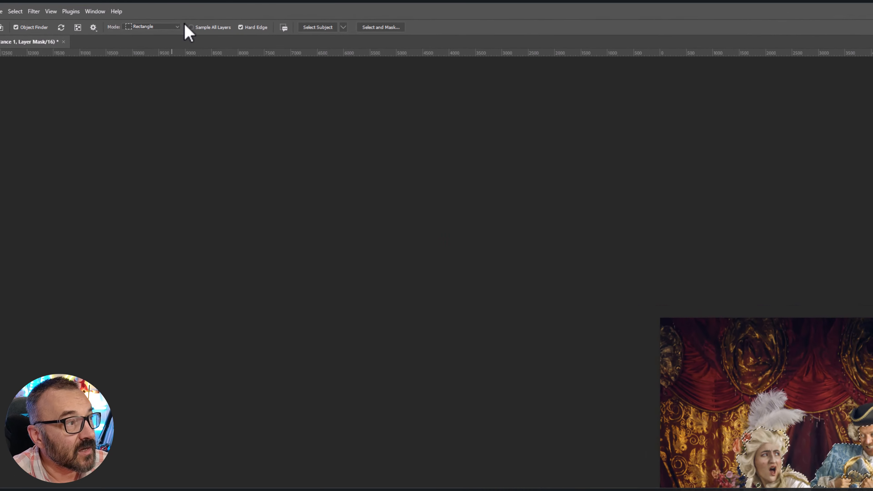
left_click(396, 33)
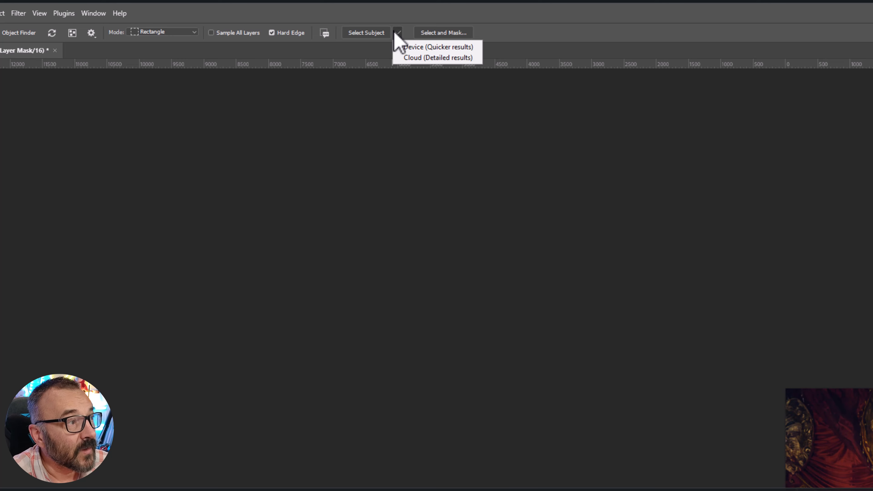
left_click(456, 58)
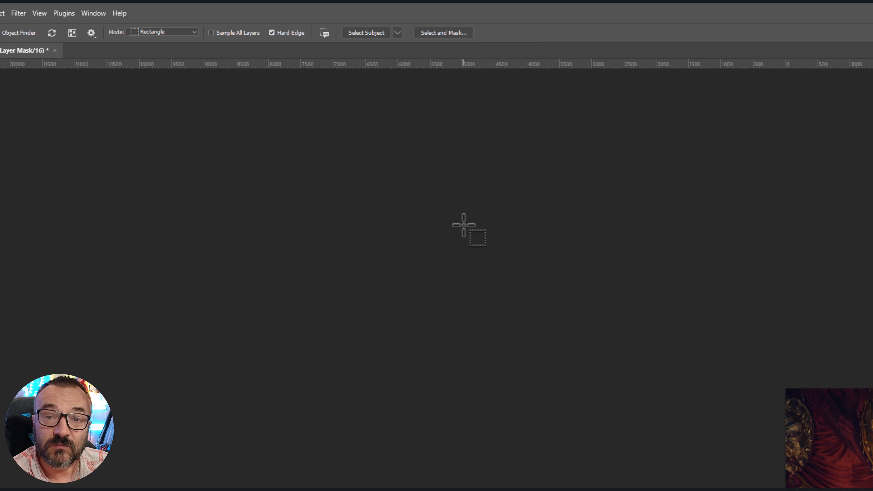
Replace the current selection with a Select Subject selection of the couple and inspect its edge around the woman's hand, knee and stocking.
left_click(364, 33)
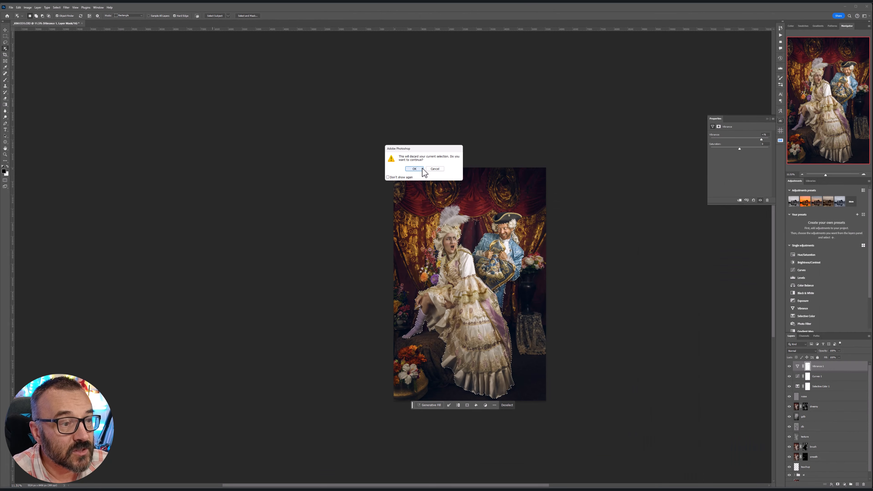
left_click(834, 391)
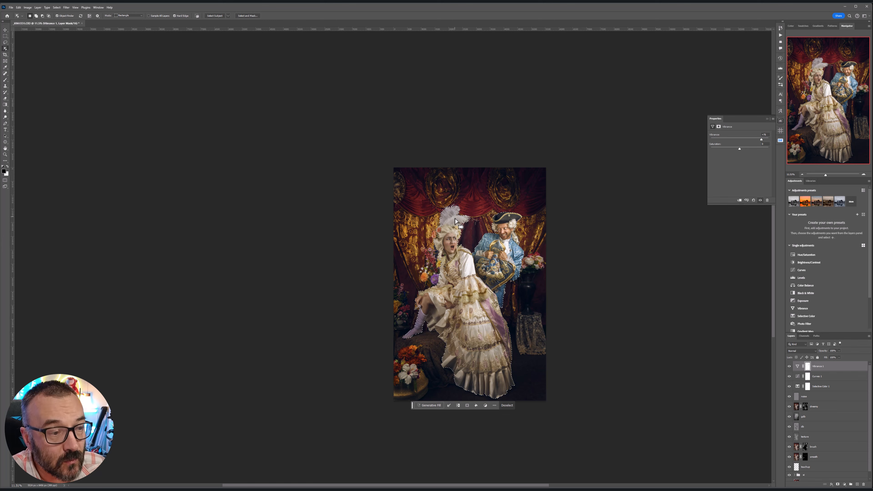
scroll(460, 224, "up", 4)
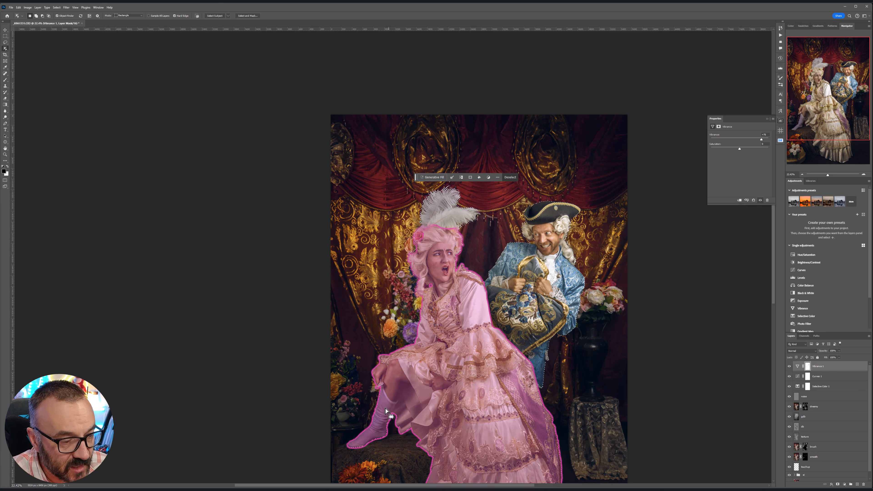
left_click(5, 30)
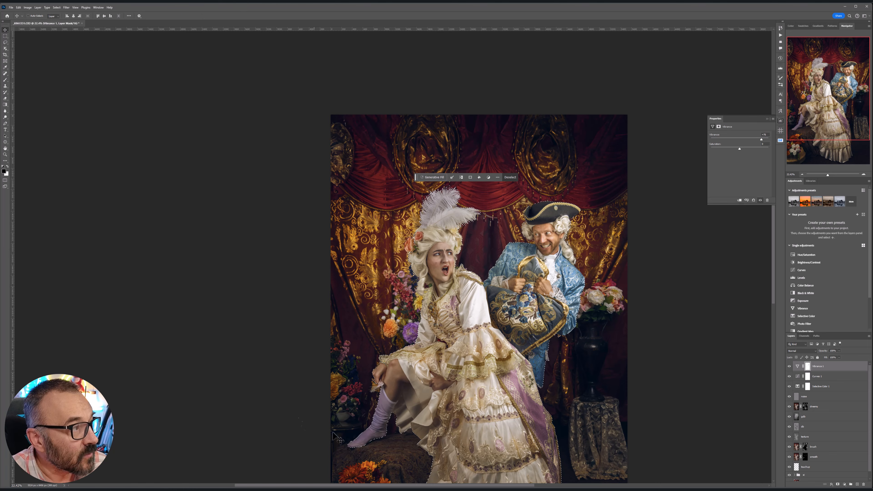
scroll(380, 396, "up", 6)
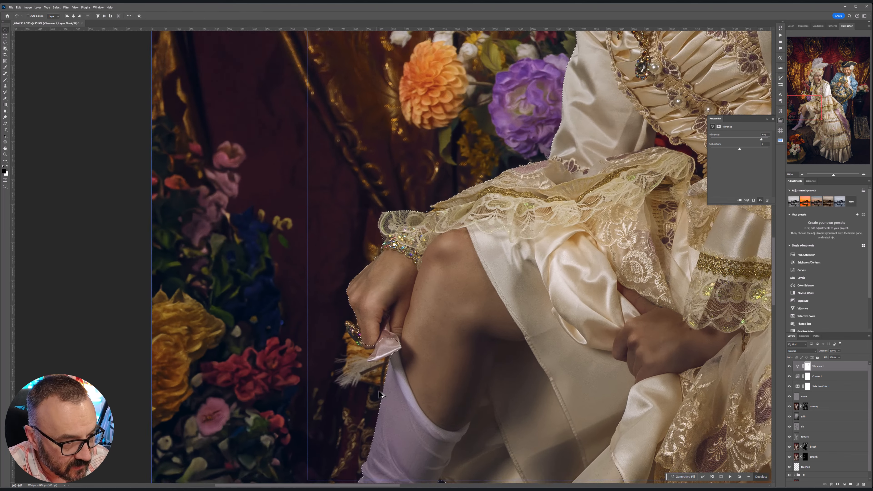
scroll(380, 395, "up", 2)
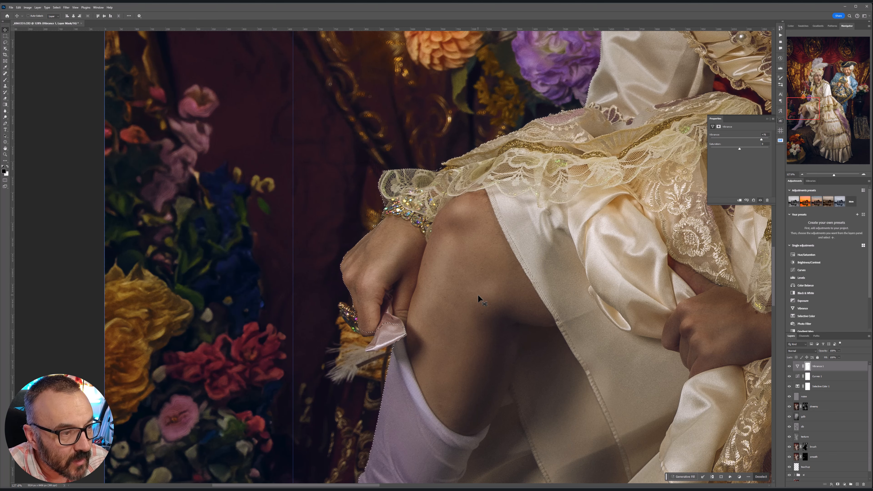
Return to the whole portrait and deselect the couple.
scroll(480, 298, "down", 10)
scroll(480, 299, "down", 5)
scroll(550, 261, "right", 3)
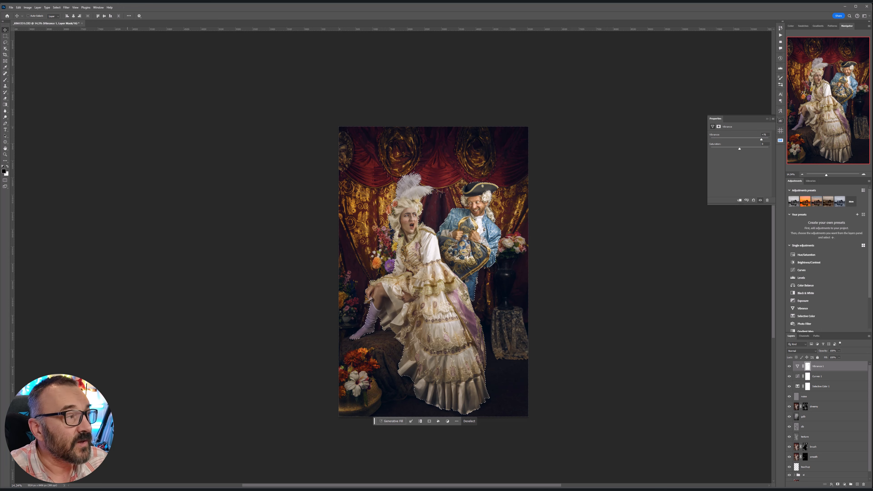
left_click(5, 36)
left_click(144, 64)
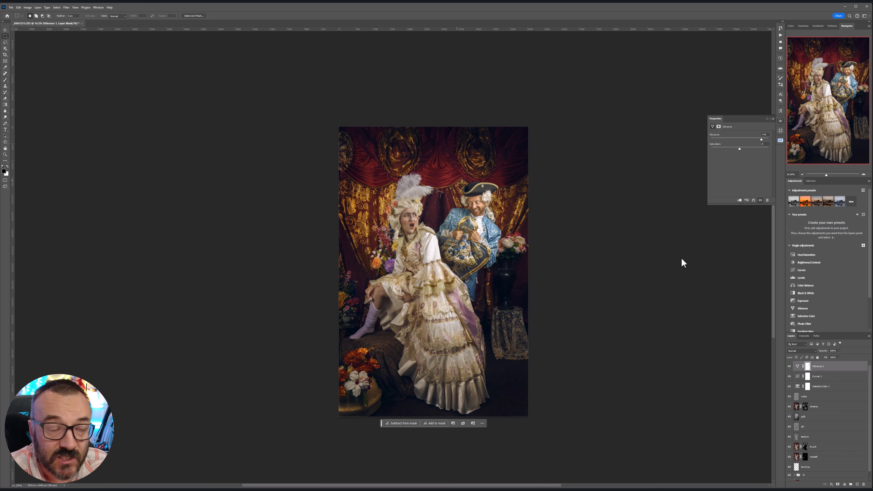
Compare the portrait without Vibrance, review the Curves and Selective Color opacities, and lower the Vibrance layer's opacity.
left_click(789, 367)
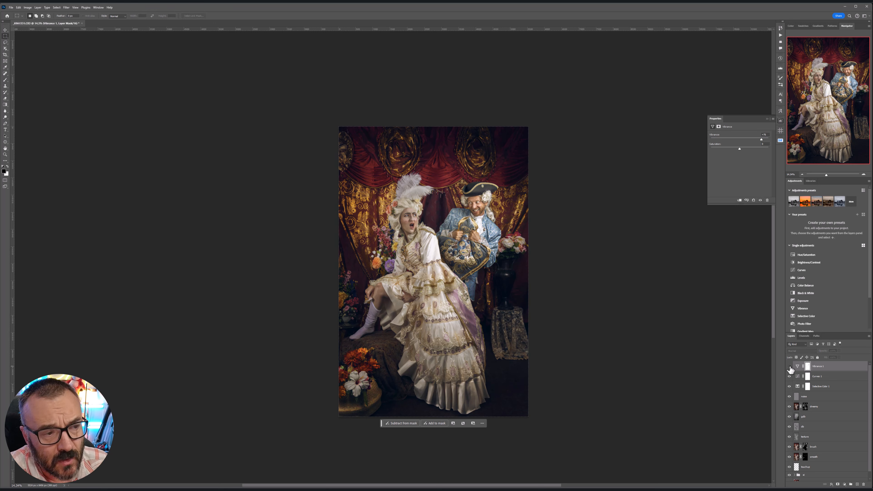
left_click(789, 367)
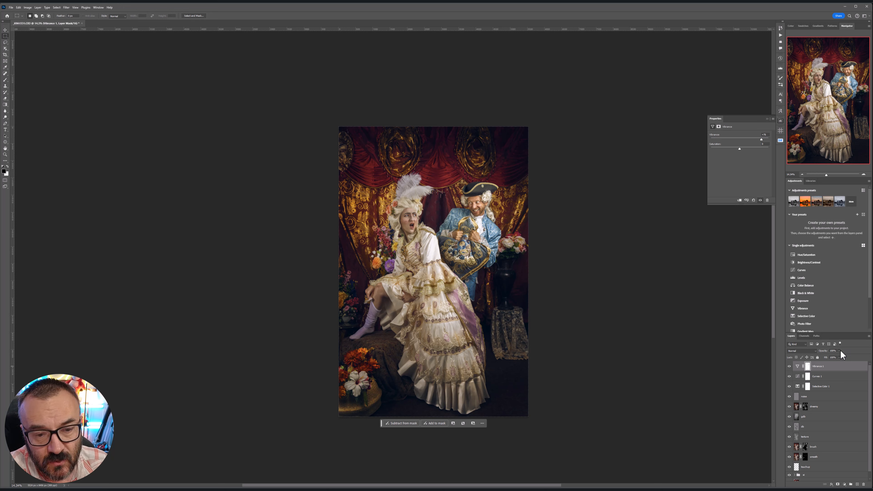
left_click(842, 376)
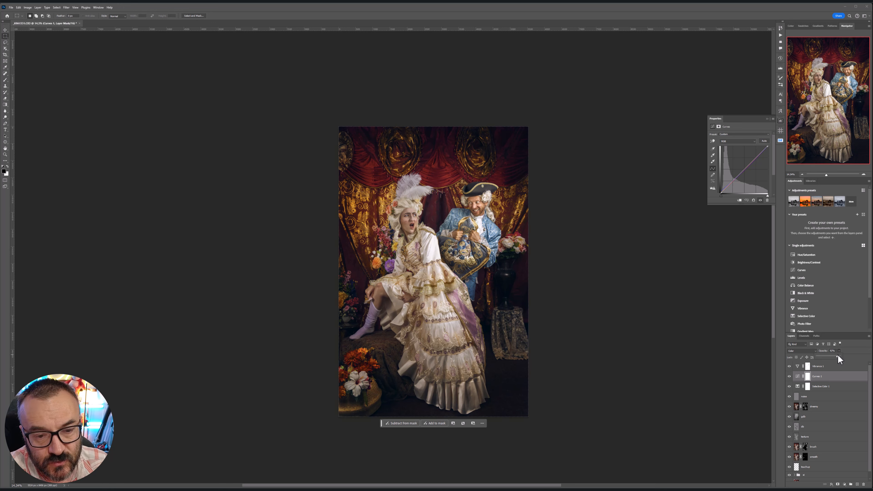
left_click(840, 387)
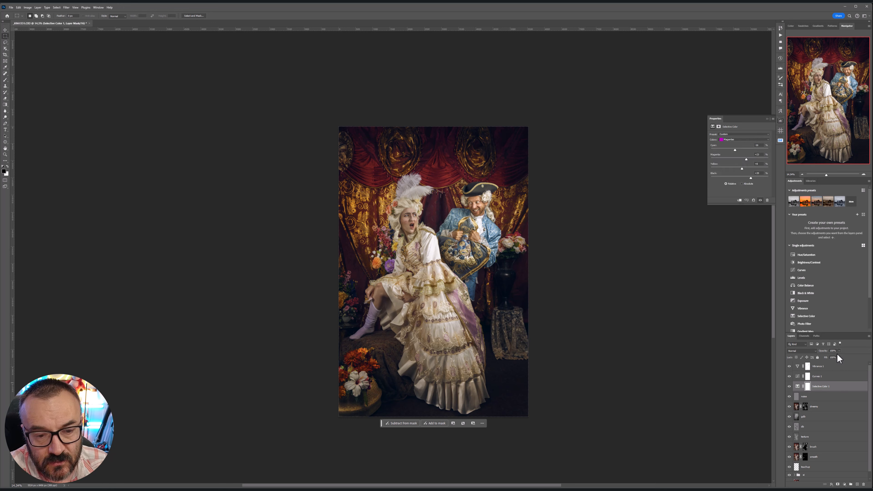
left_click_drag(839, 357, 802, 356)
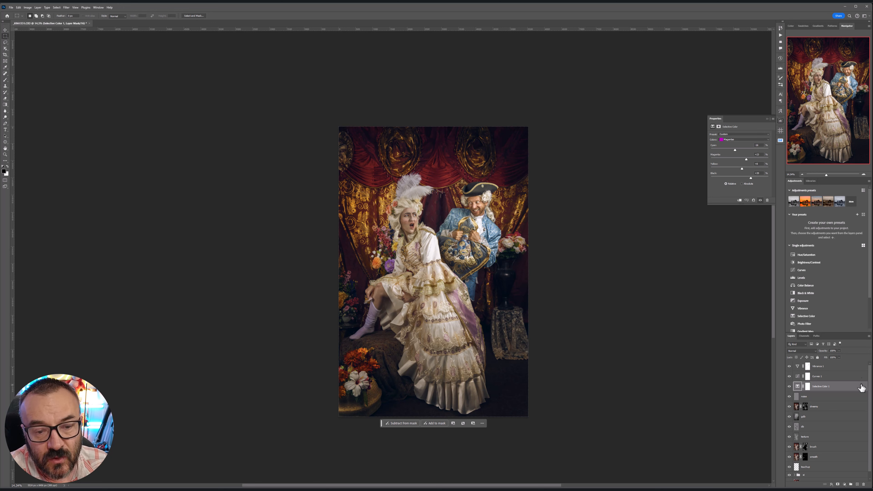
left_click(860, 367)
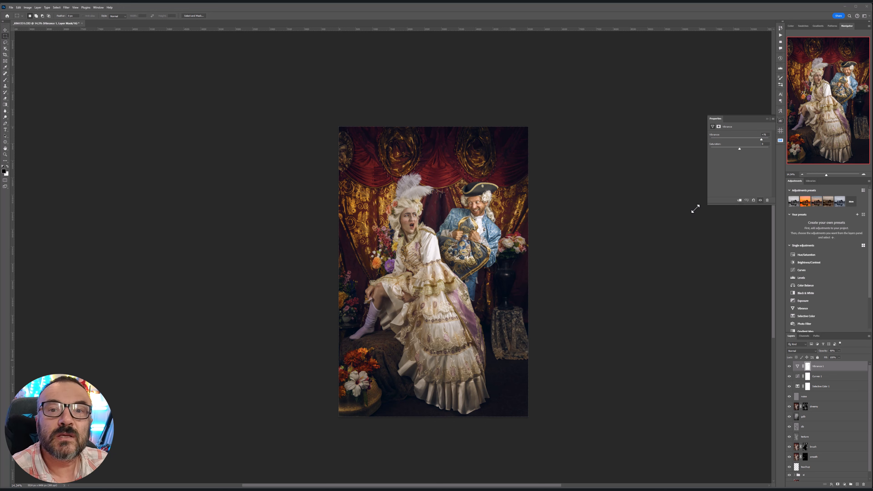
Add a signature text layer over the flowers at the portrait's base with the photographer's full name followed by "Fine Art Photography".
left_click(6, 130)
left_click(384, 373)
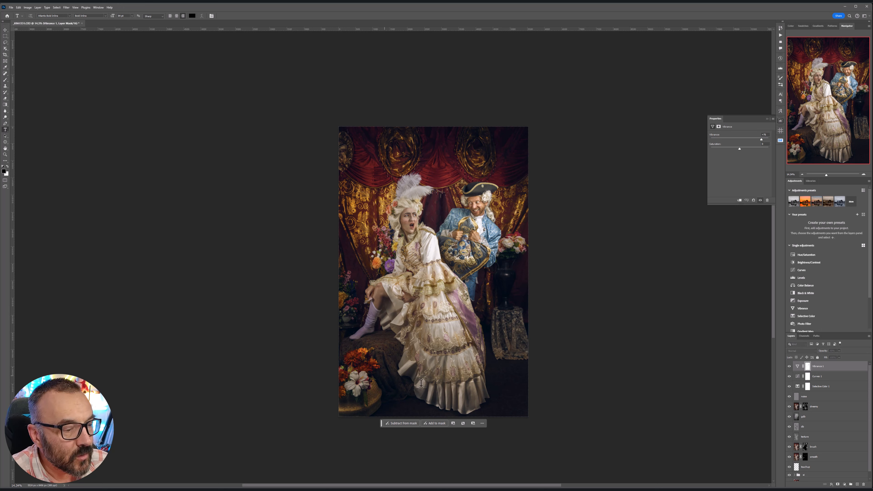
type("VL")
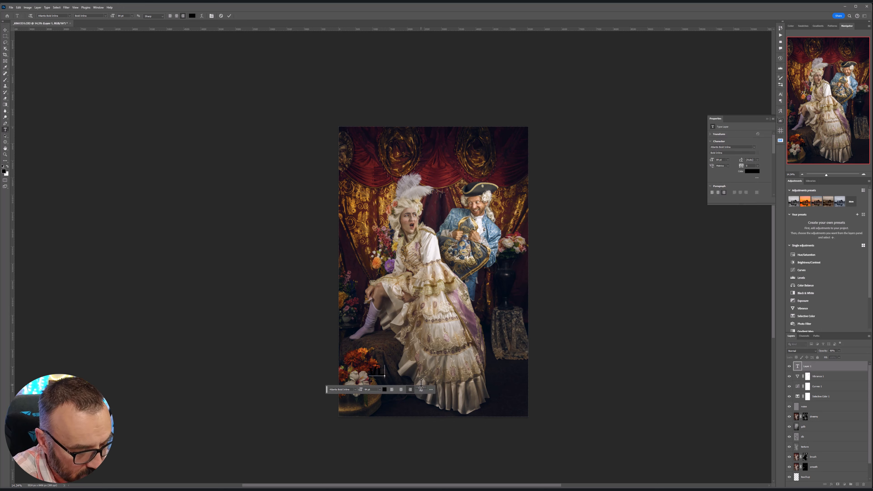
type("ADIMIR CHOPINE")
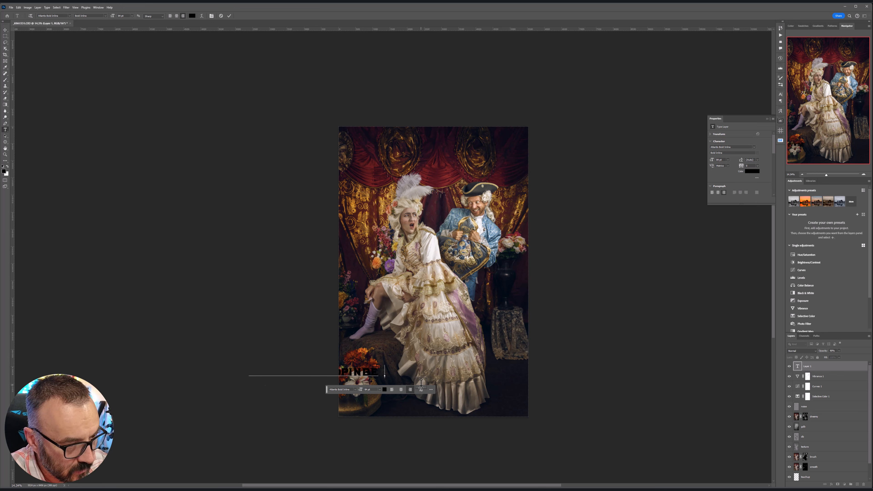
key("BackSpace")
key("BackSpace")
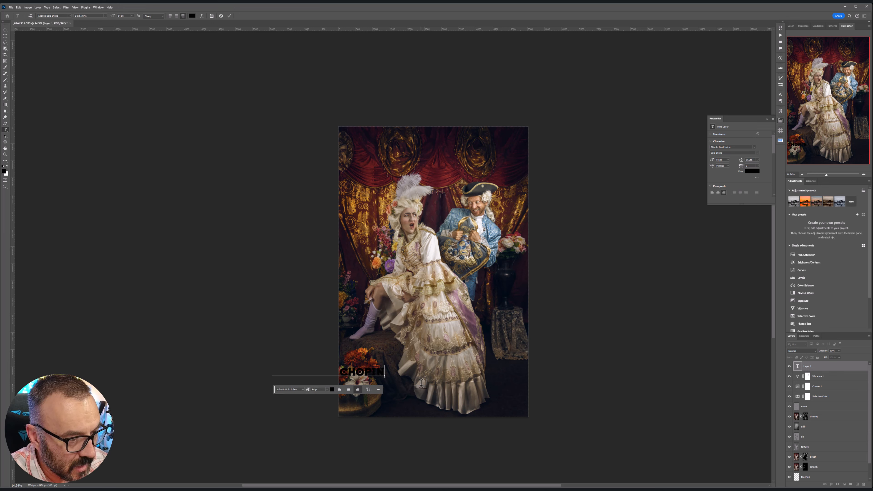
type("E")
type(" AR")
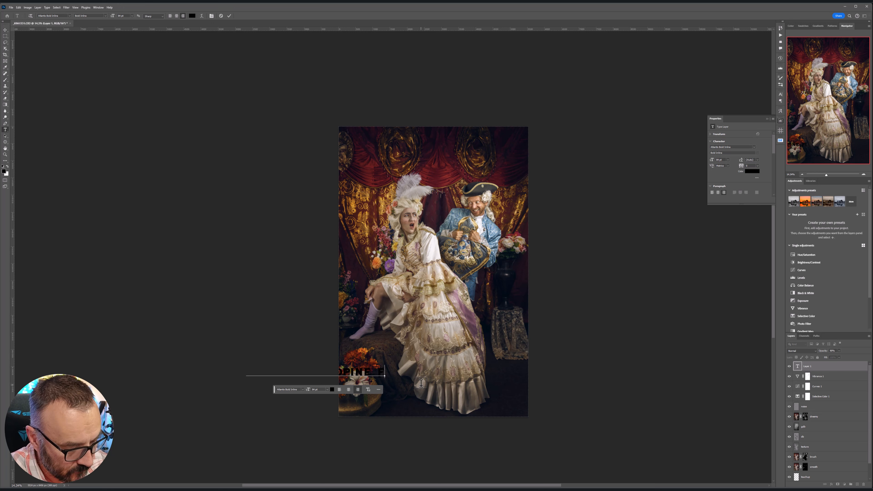
type("T PHO")
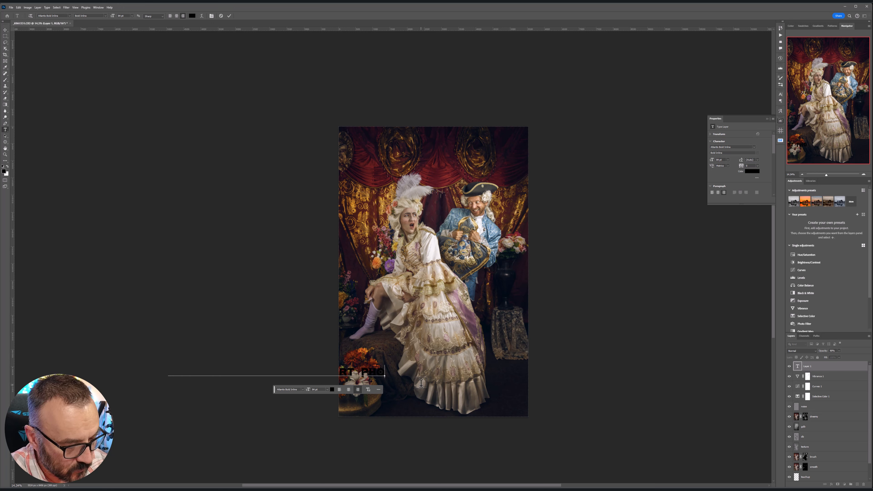
type("TOGRAPHY")
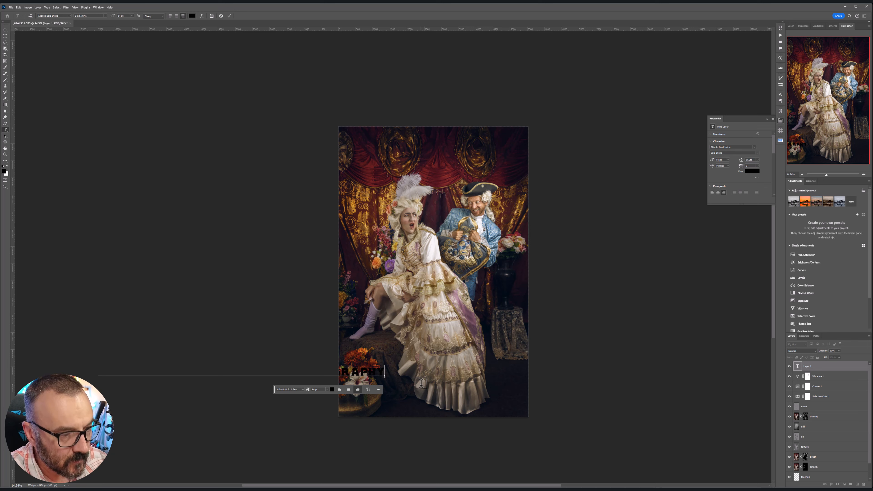
Select the whole signature text and set its color to white (ffffff).
left_click(797, 366)
double_click(797, 366)
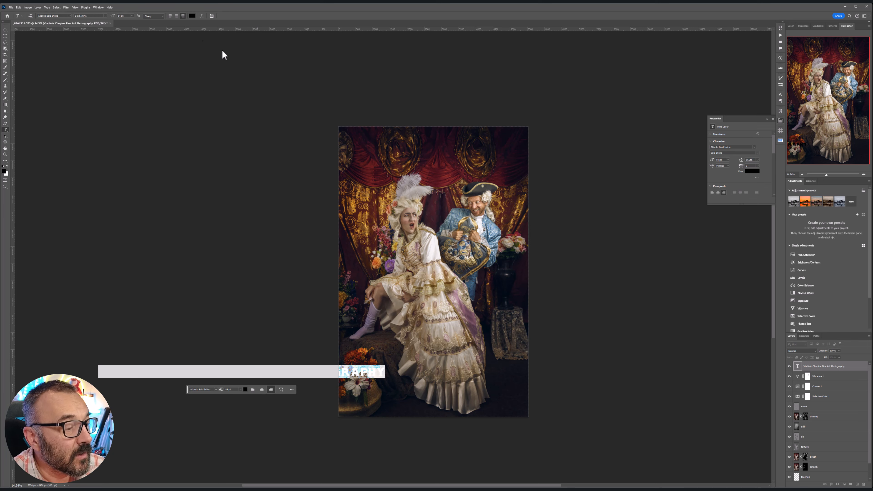
left_click(192, 16)
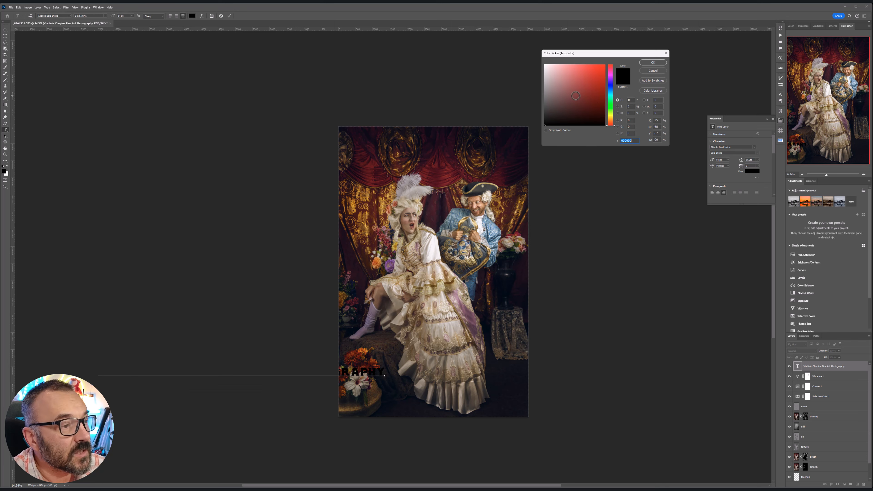
type("ffffff")
left_click(653, 62)
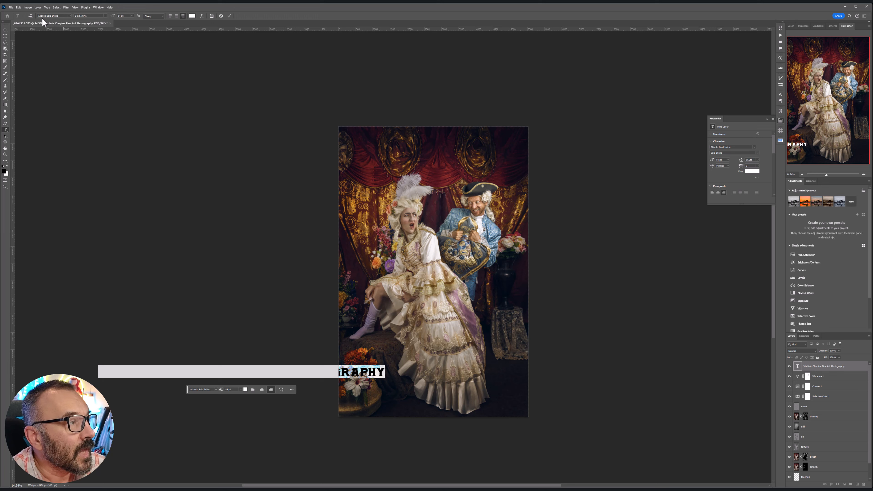
Set the signature's size to 14 pt, change it to a bold italic font, and enlarge it slightly.
left_click_drag(114, 16, 90, 16)
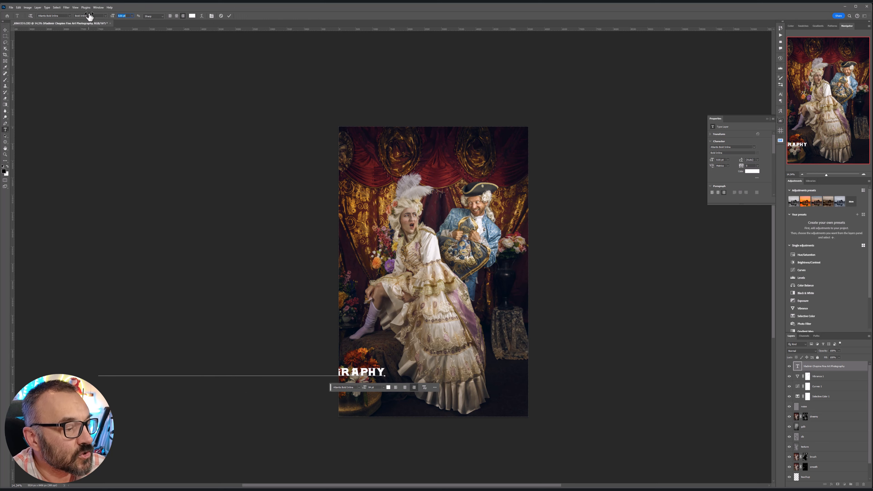
type("14")
key("Return")
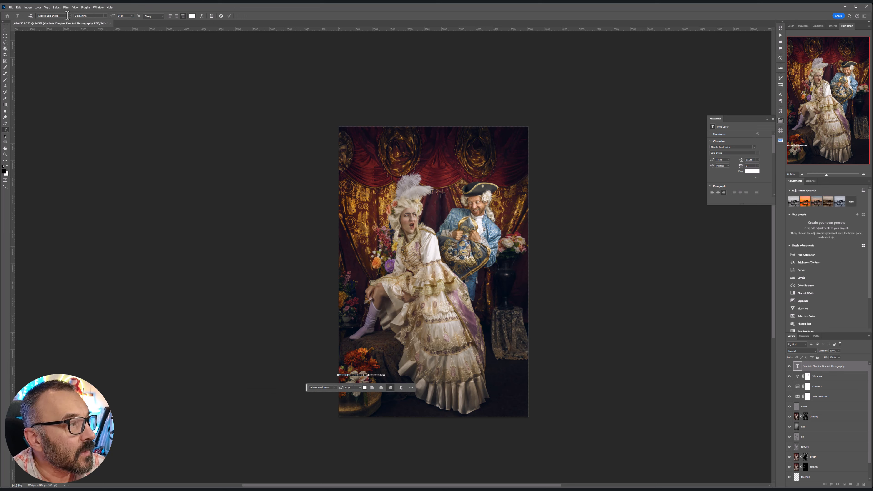
left_click(70, 16)
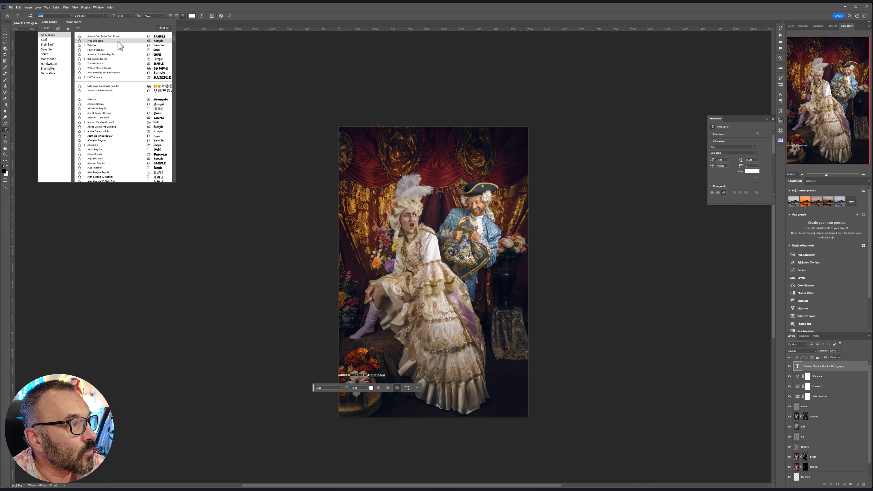
left_click(117, 44)
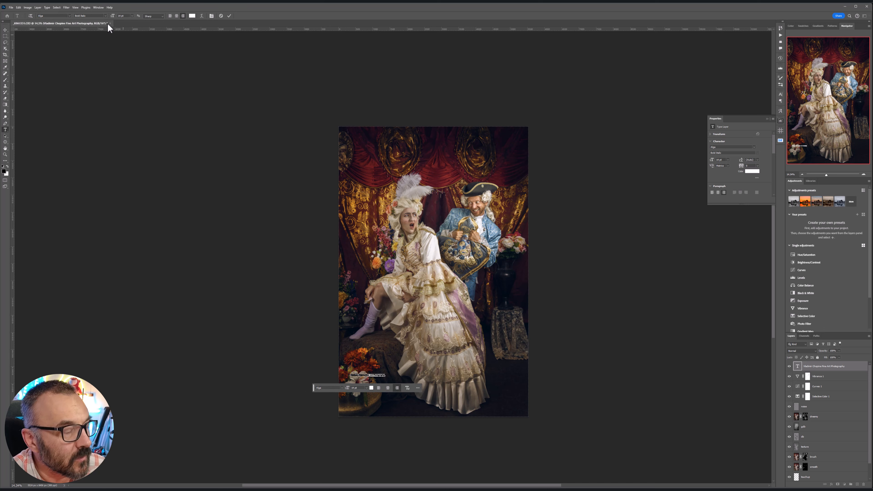
left_click_drag(112, 16, 114, 18)
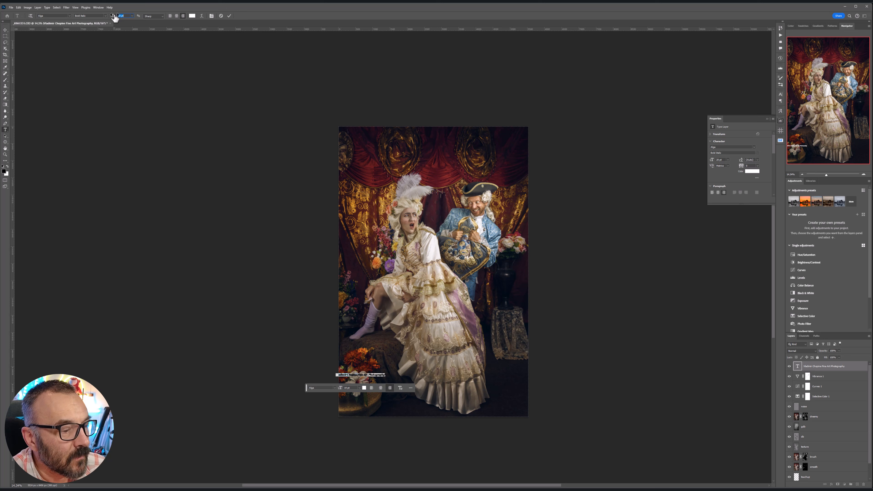
Move the signature to the photo's bottom edge below the dress and lower its layer opacity until it is barely visible.
left_click(5, 30)
left_click_drag(371, 380, 414, 413)
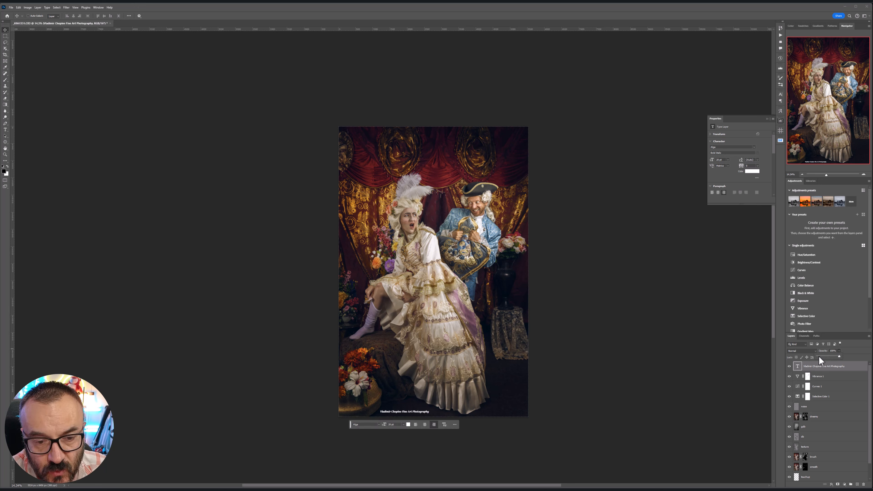
left_click(819, 357)
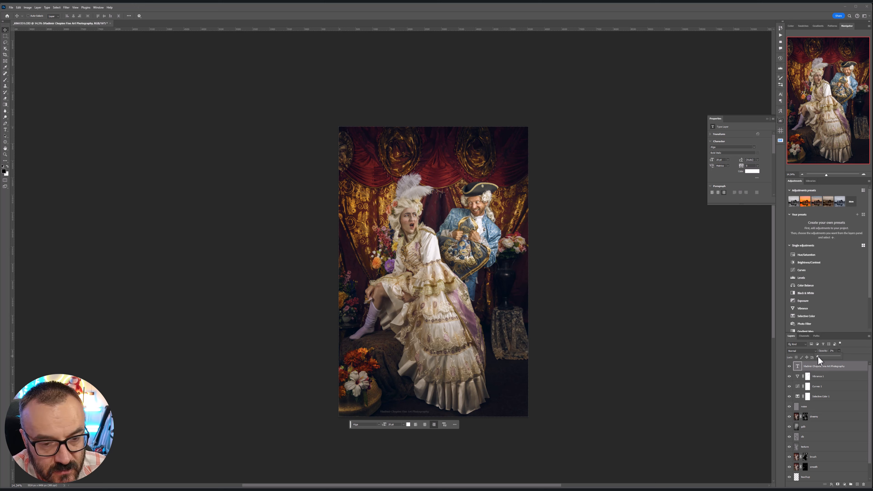
left_click(607, 323)
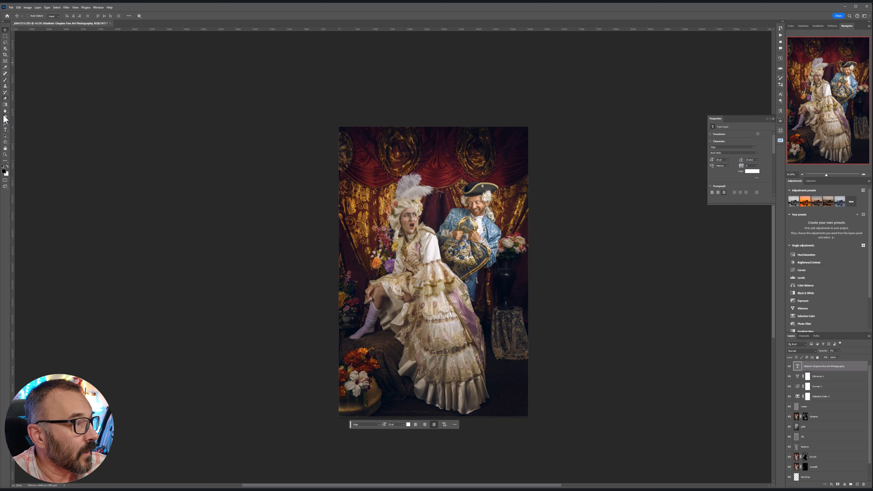
Add a new text layer with the photographer's first name over the middle of the portrait.
left_click(5, 130)
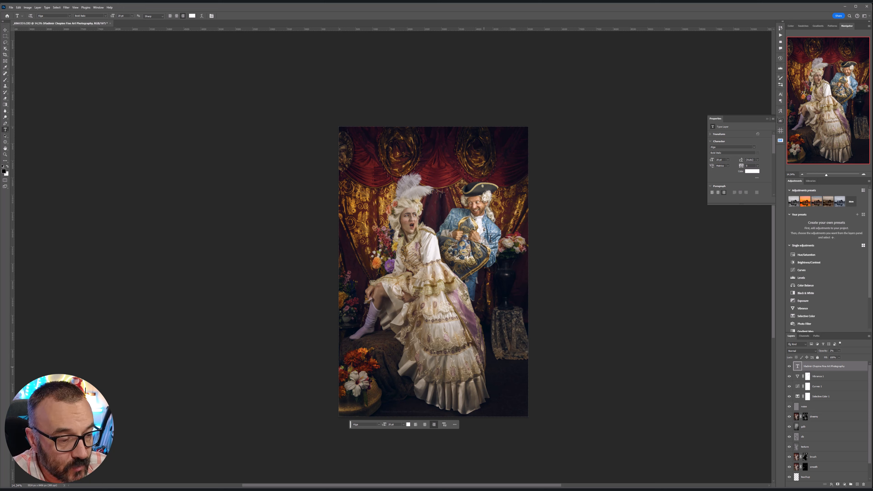
left_click(386, 261)
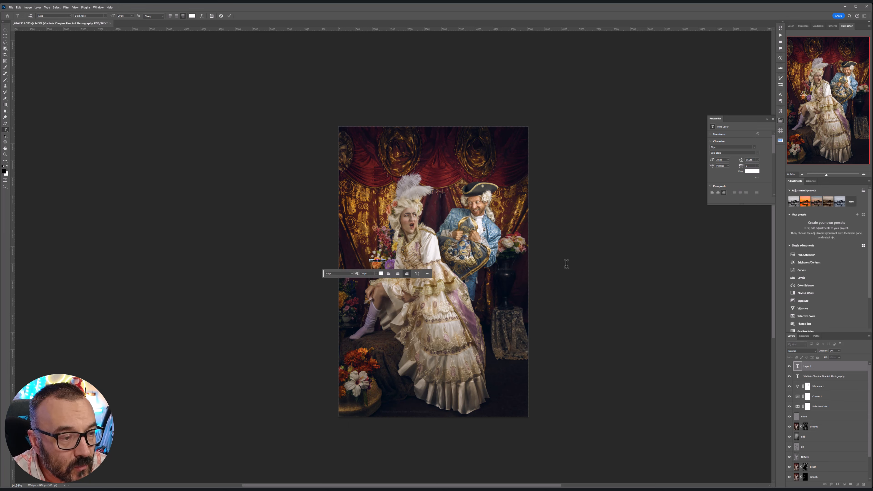
key("BackSpace")
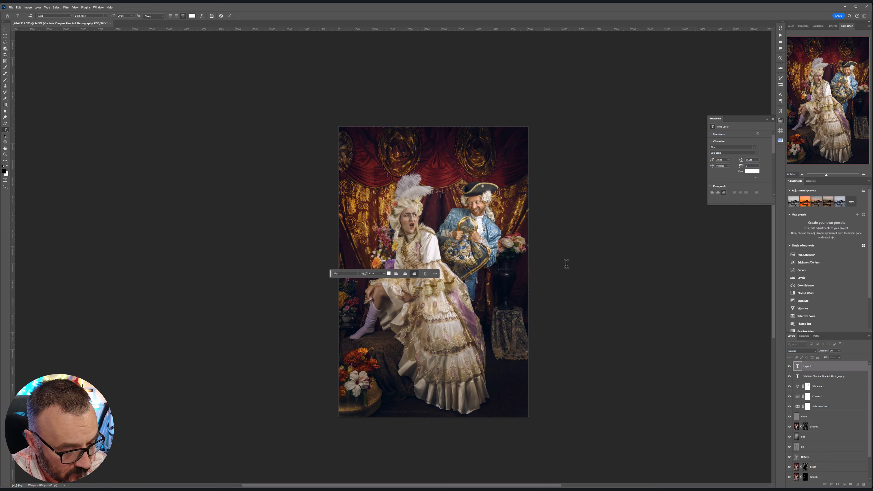
left_click(129, 72)
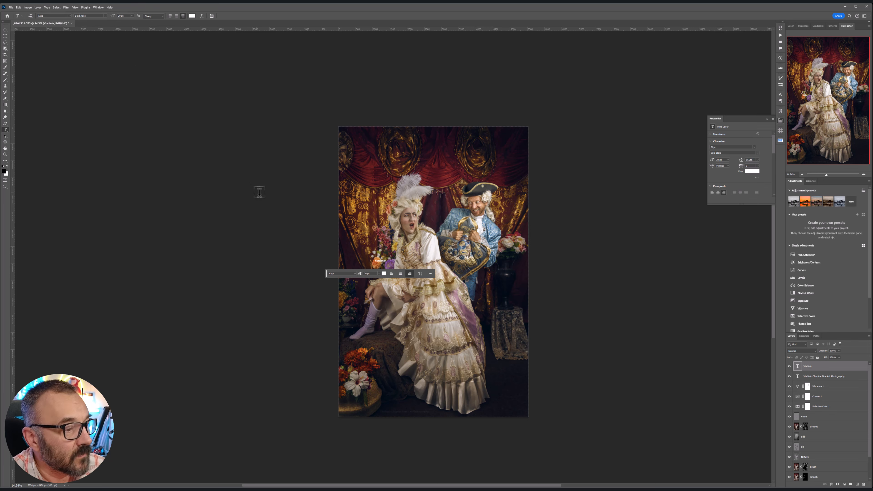
Enlarge the first-name text to about two-thirds of the photo's width and place it across the couple at mid-height.
key("ctrl+t")
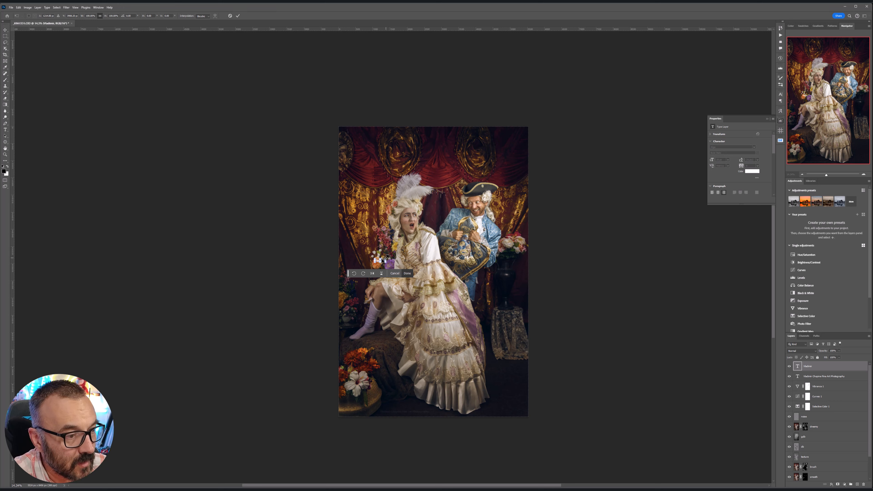
left_click_drag(386, 257, 512, 230)
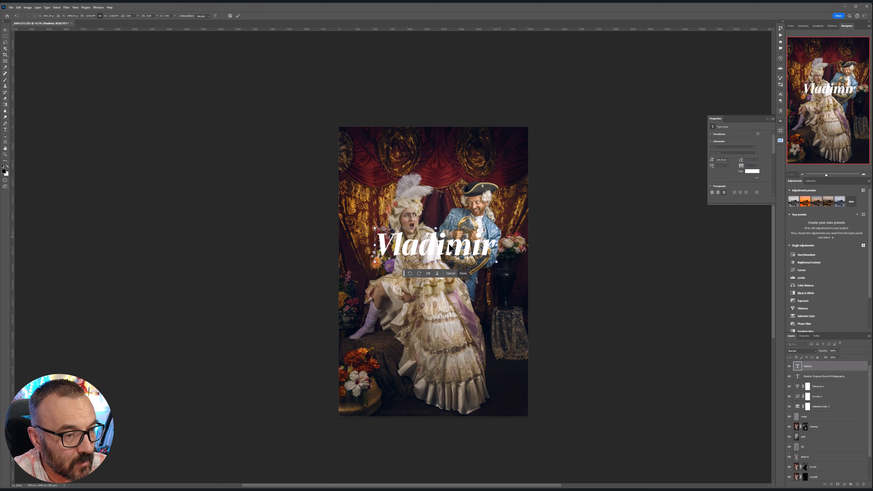
left_click_drag(450, 248, 445, 271)
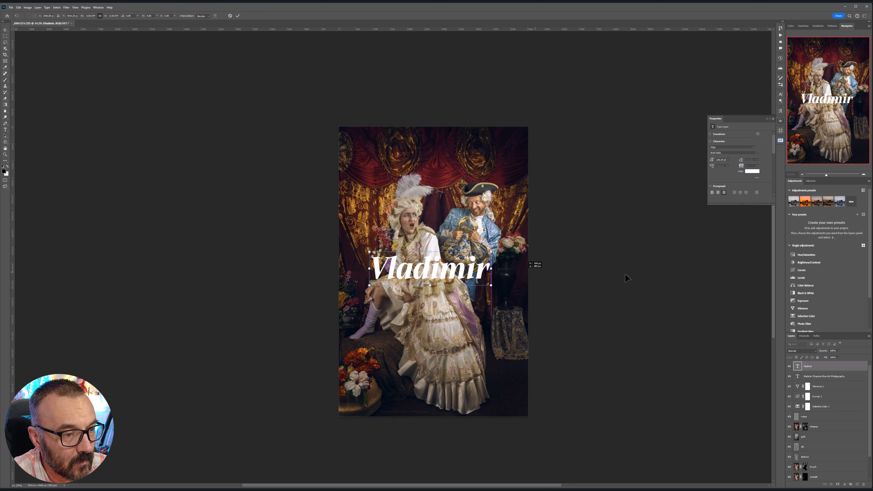
key("Return")
key("t")
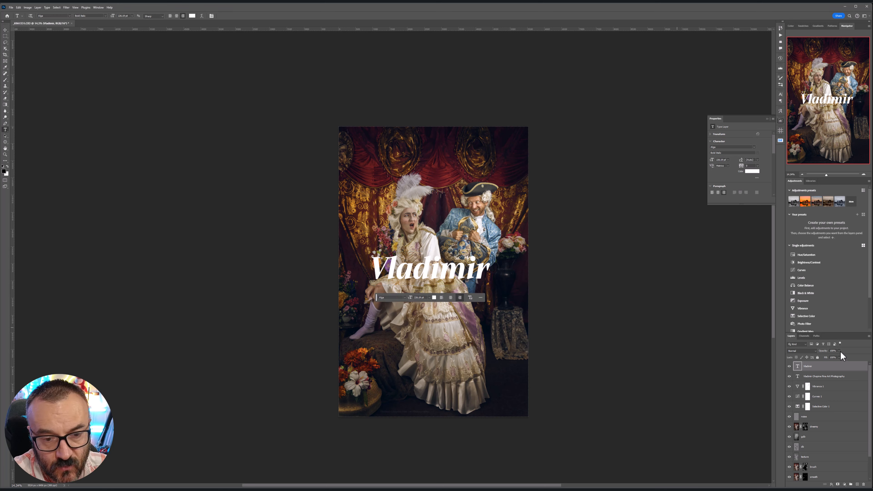
Lower the opacity of the large name text to make a translucent watermark, and delete the stray placeholder text layer above it.
left_click_drag(822, 357, 825, 357)
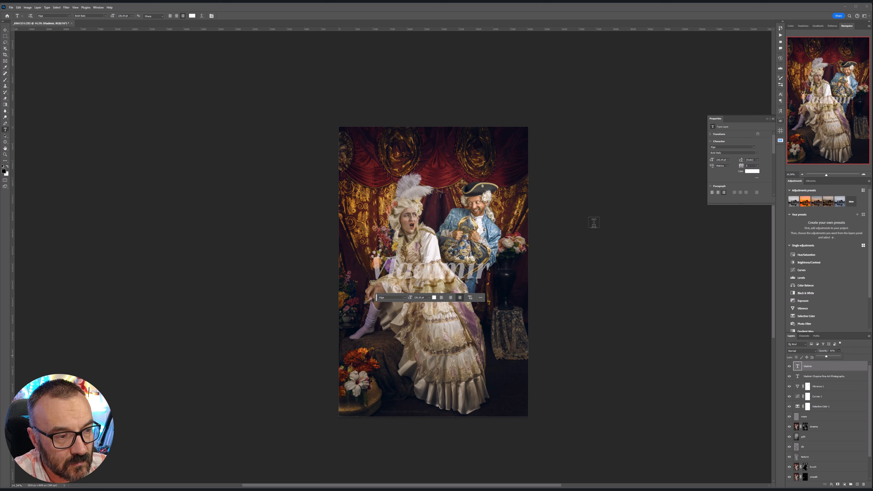
left_click(606, 229)
left_click(5, 29)
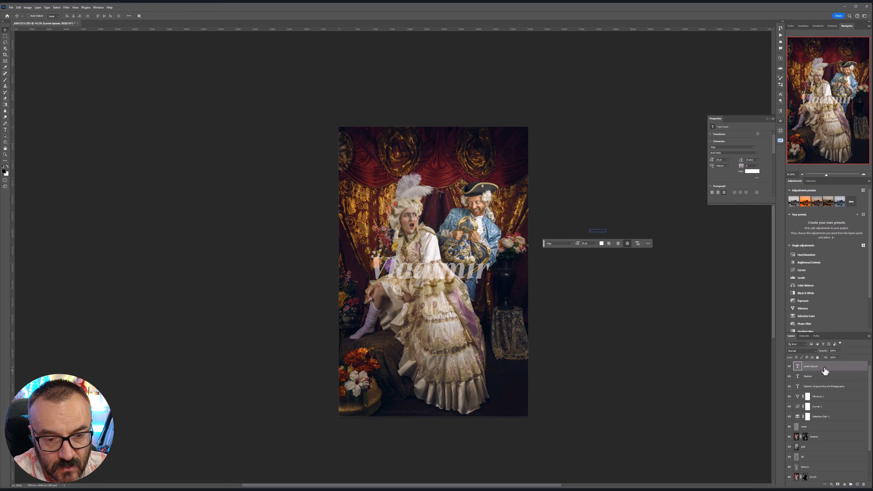
key("Delete")
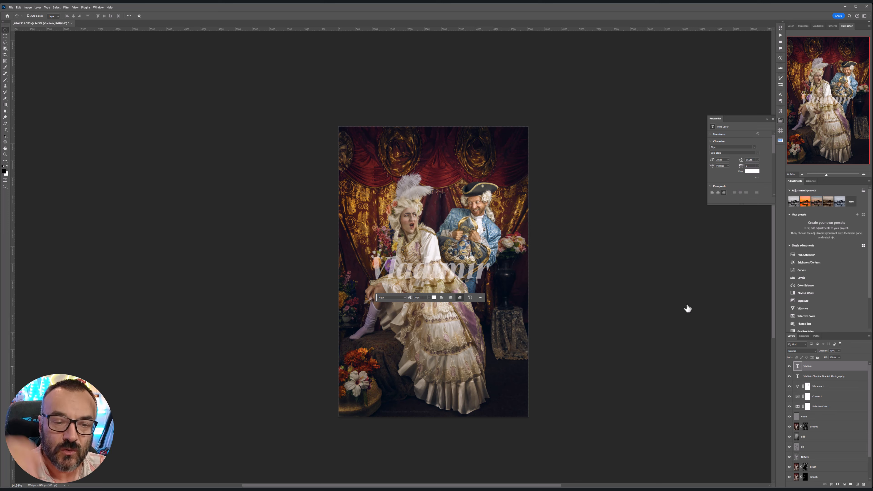
Stamp all visible layers into a new layer on top of the stack and clear the selection of bright areas.
key("ctrl+alt+shift+e")
key("ctrl+alt+2")
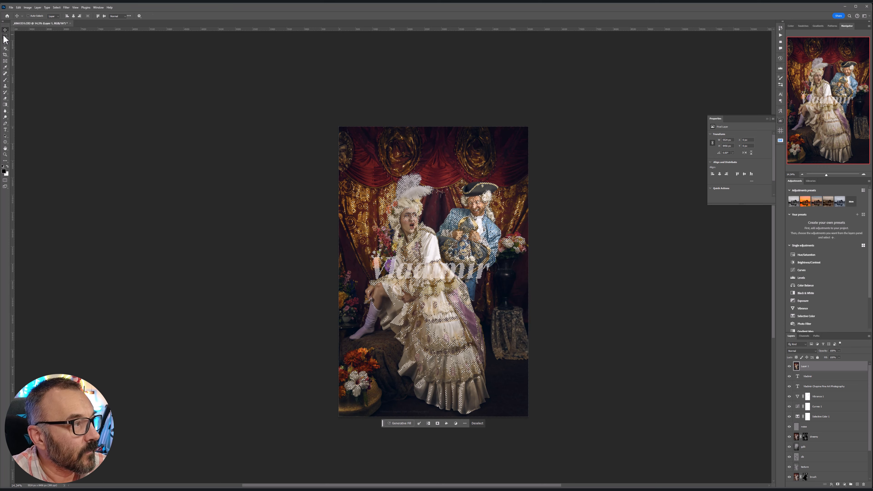
key("m")
key("ctrl+d")
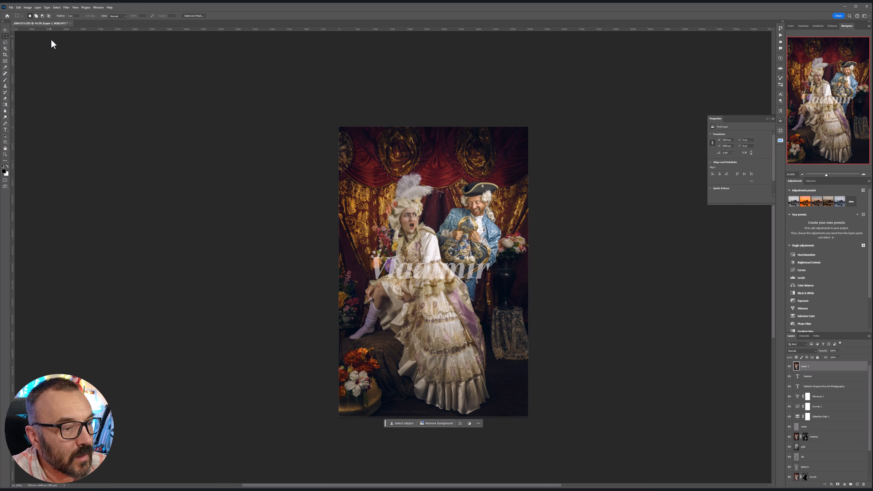
Lasso the area around the large name watermark and run Generative Fill on it with an empty prompt.
left_click(5, 42)
mouse_move(405, 261)
left_mouse_down()
mouse_move(392, 252)
mouse_move(371, 259)
mouse_move(378, 286)
mouse_move(474, 287)
mouse_move(492, 274)
mouse_move(481, 259)
mouse_move(375, 257)
left_mouse_up()
left_click(384, 257)
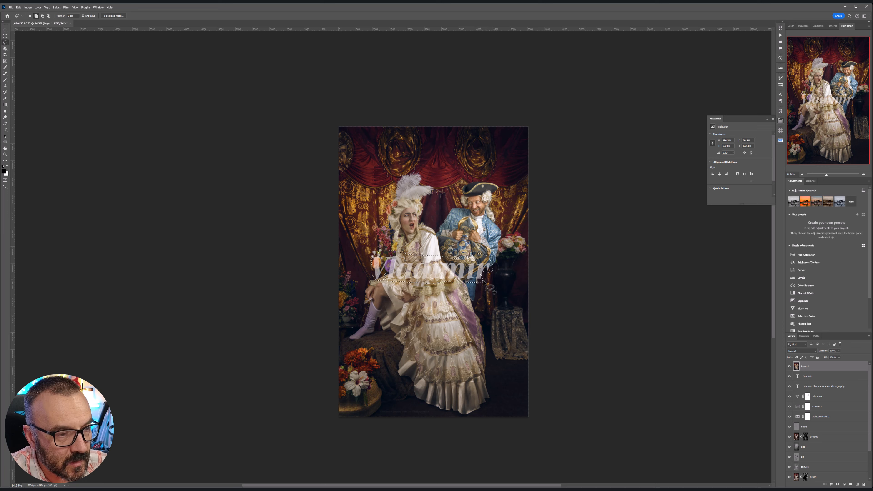
left_click(399, 290)
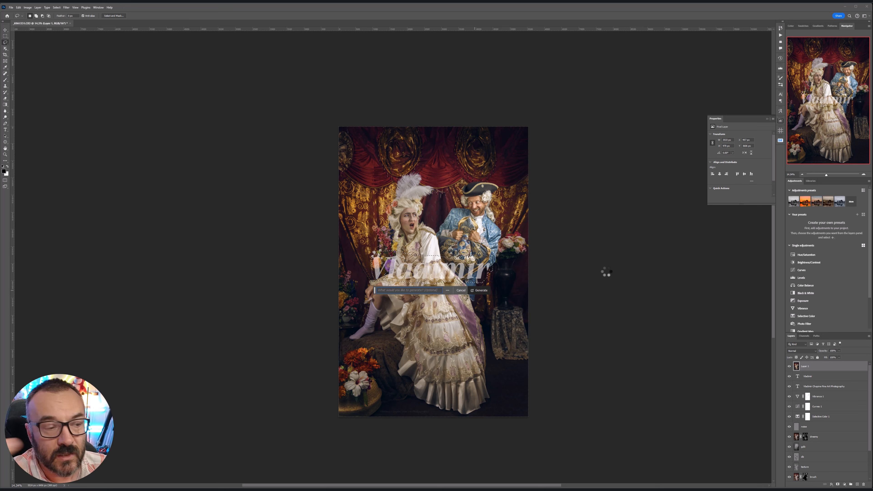
key("Return")
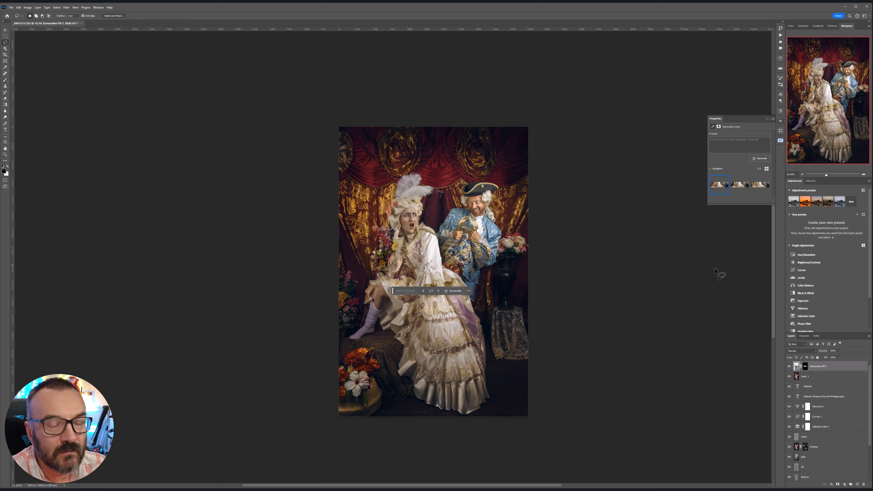
Browse the generated fill variations up to the third, and hide the stamped layer and the large name text layer.
left_click(438, 291)
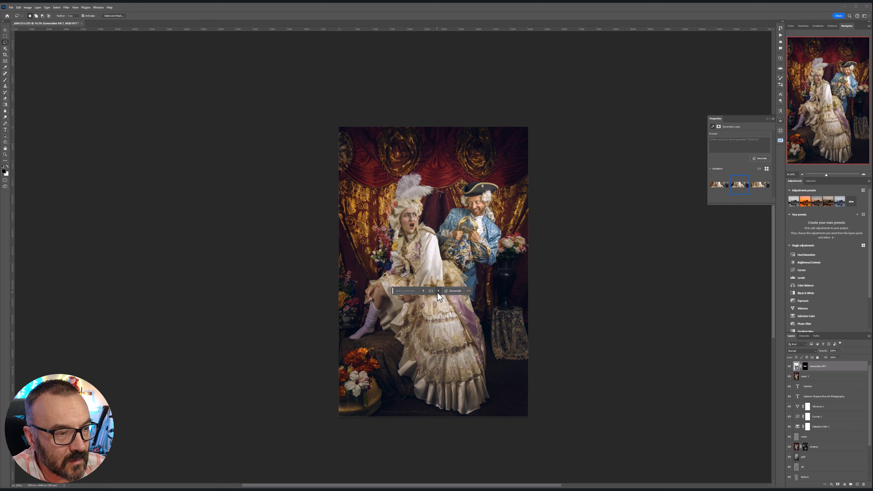
left_click(438, 291)
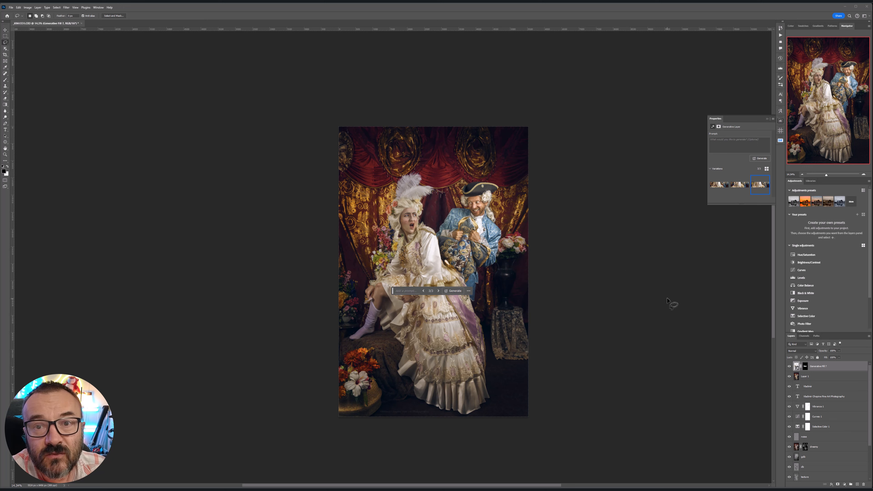
left_click(789, 367)
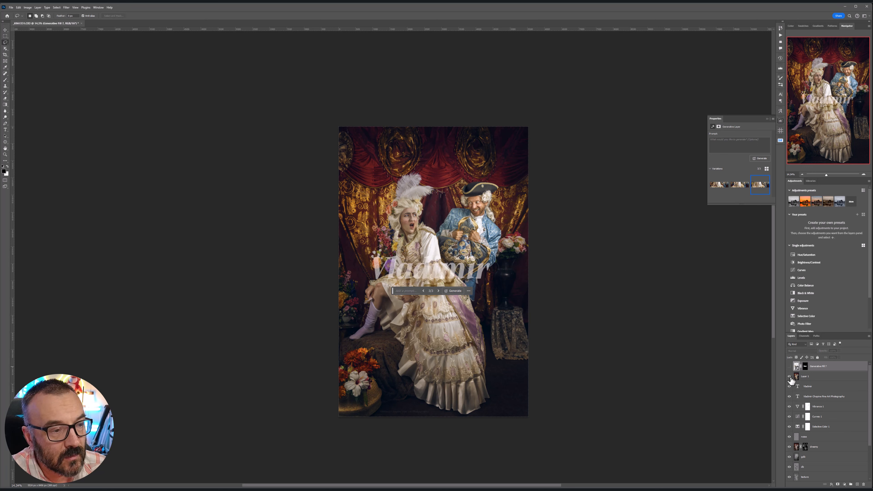
left_click(789, 376)
left_click(789, 367)
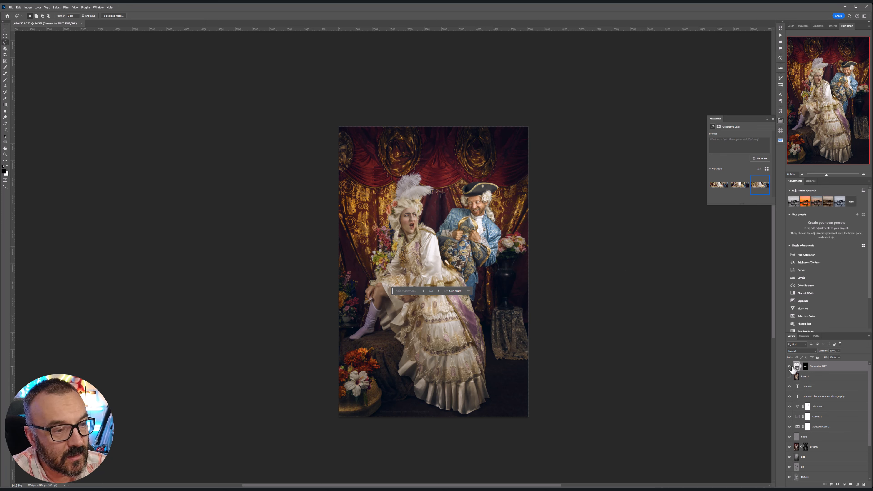
left_click(789, 386)
Compare each generated variation with the unmarked original by toggling the generative fill layer's visibility.
left_click(789, 366)
left_click(789, 366)
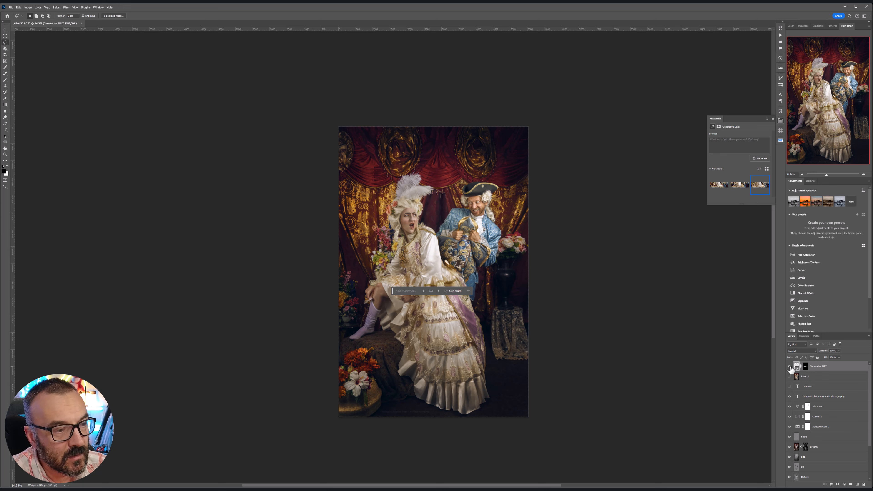
left_click(789, 366)
left_click(789, 367)
left_click(789, 367)
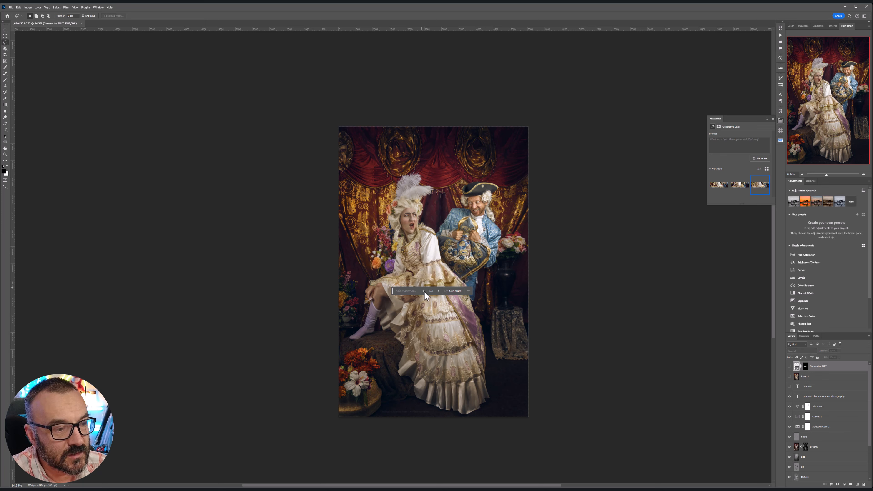
left_click(438, 291)
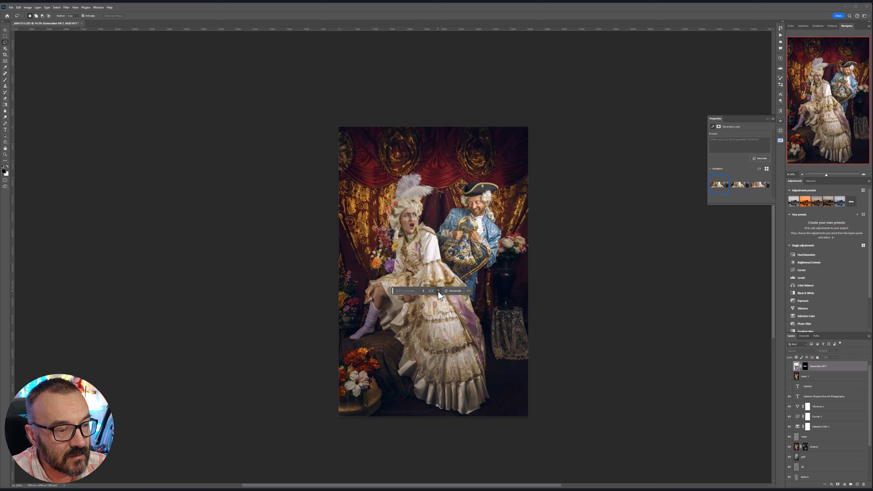
left_click(789, 366)
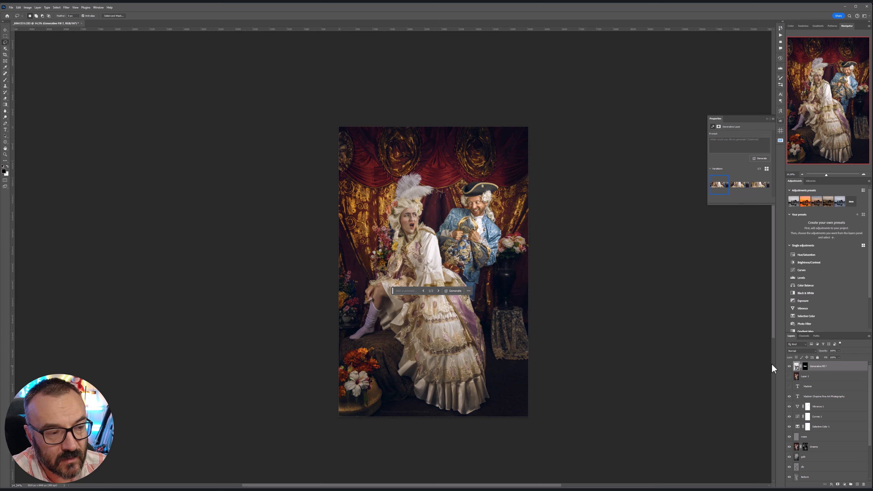
left_click(439, 291)
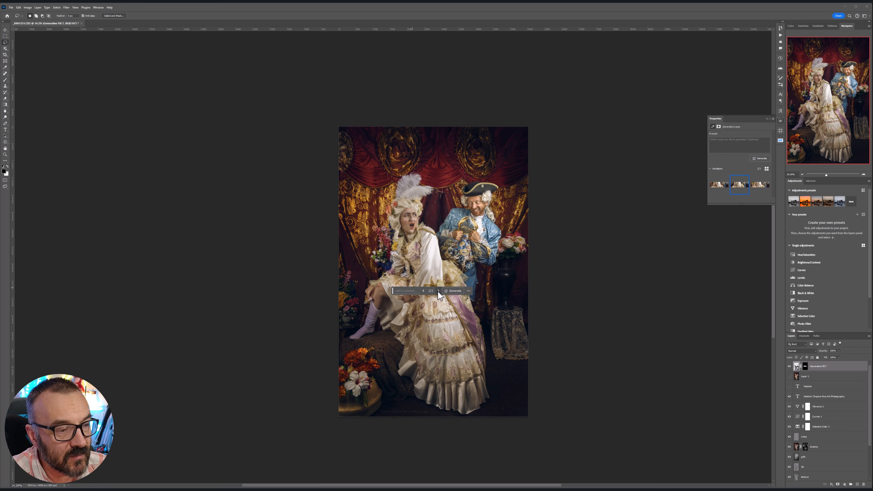
left_click(438, 291)
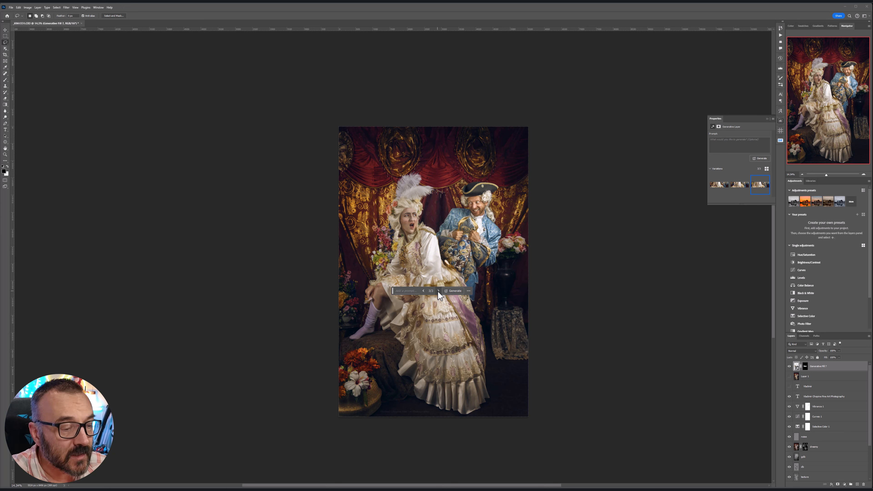
Delete the generative fill layer, the stamped layer and the large name text layer together.
left_click(812, 388, "shift")
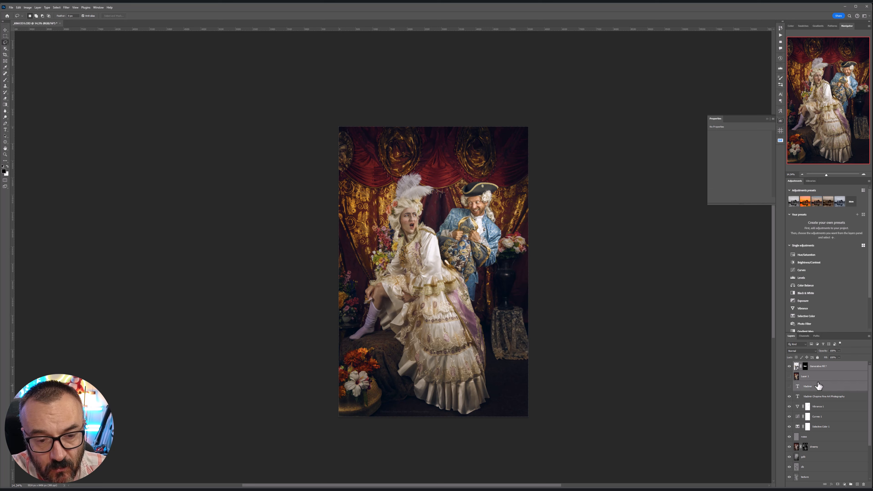
key("Delete")
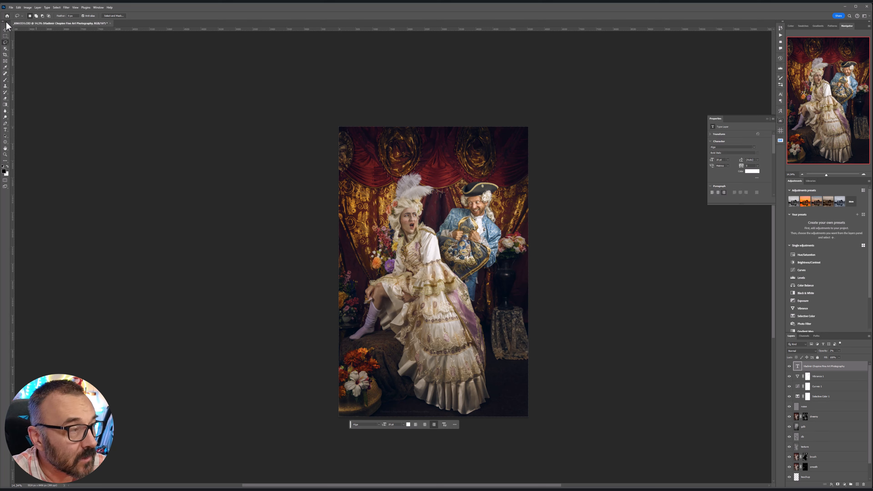
key("v")
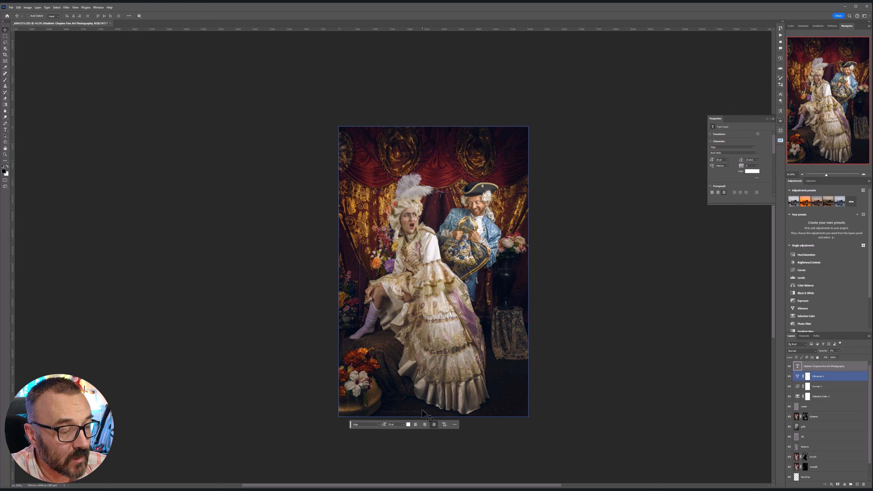
scroll(427, 416, "up", 4)
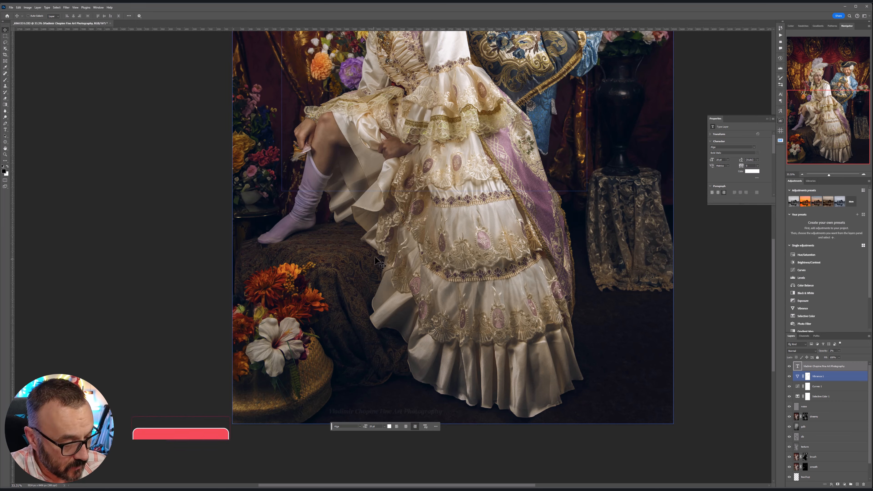
scroll(377, 256, "down", 5)
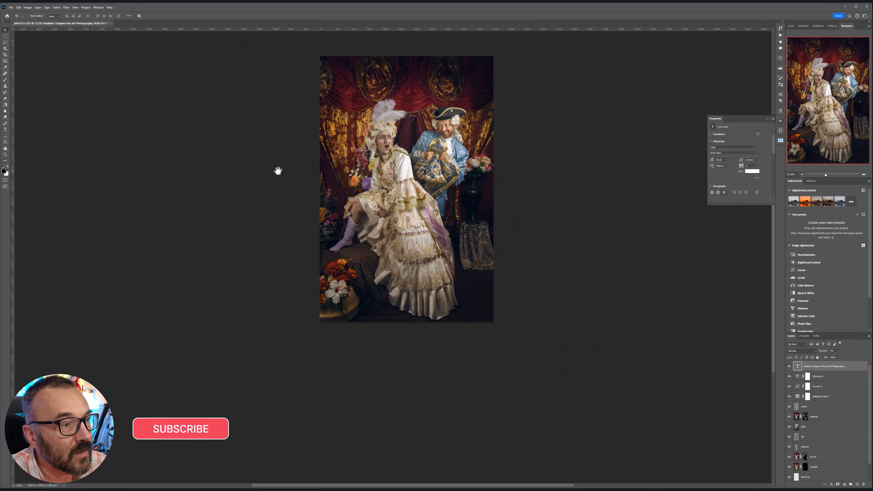
left_click_drag(276, 171, 315, 219)
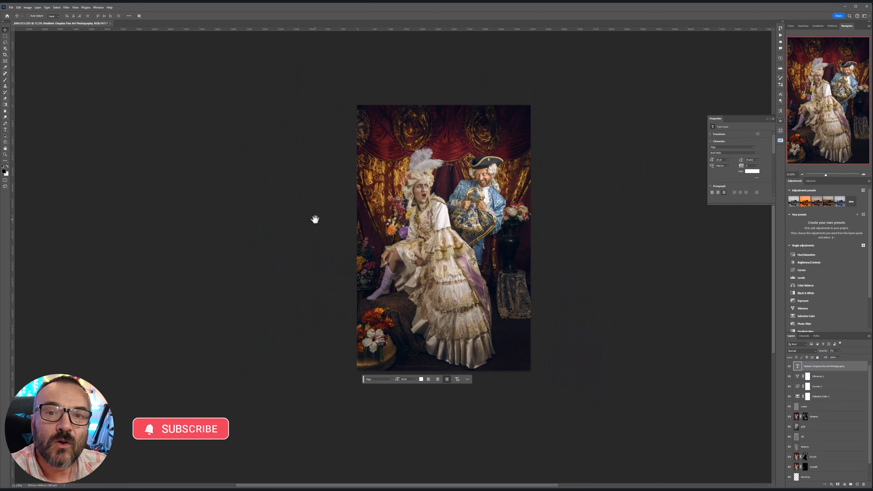